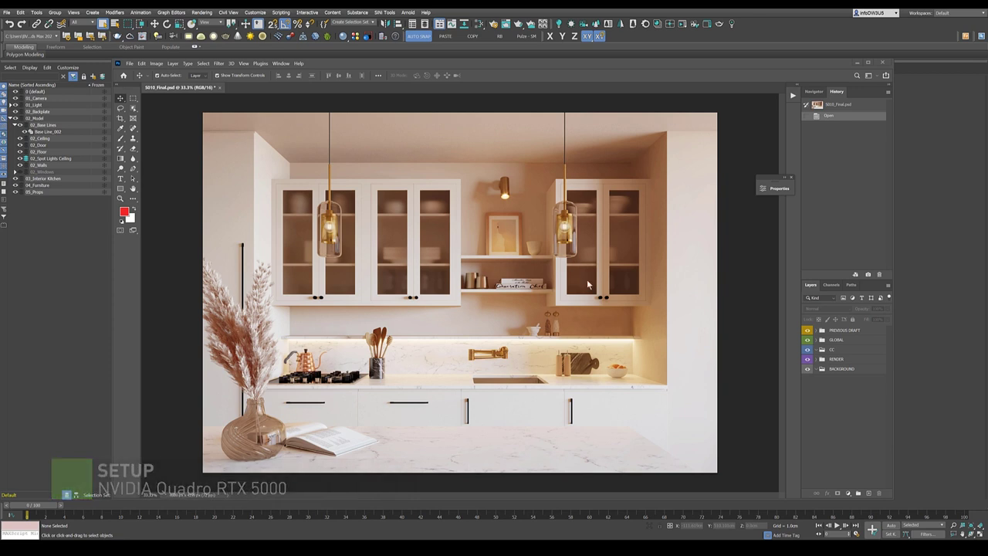
- Minimize the Photoshop kitchen render to reveal the 3ds Max floor-plan outline
{"action": "left_click", "coordinate": [858, 62]}
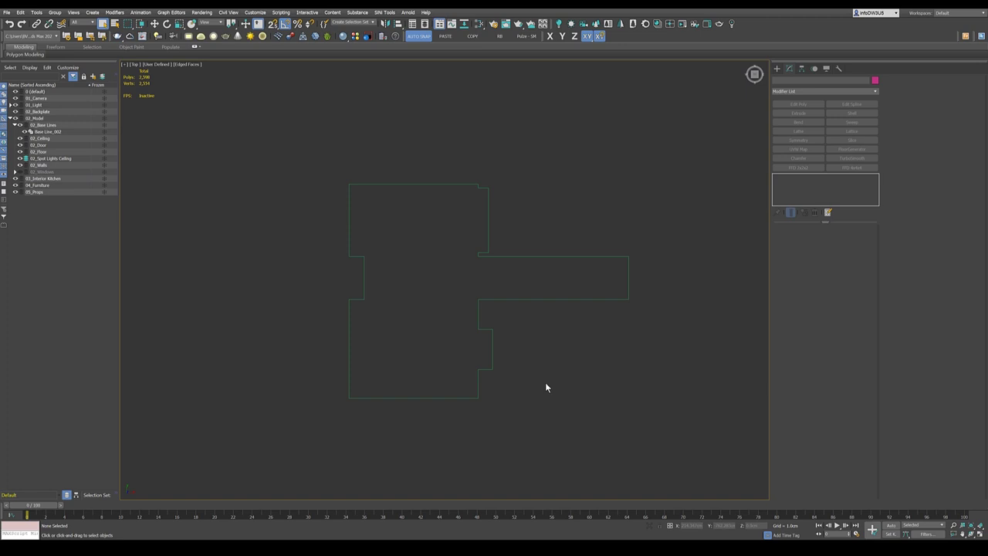
- Select Base Line_002 on the 02_Base Lines layer and view it from Top and tilted angles
{"action": "left_click", "coordinate": [70, 125]}
{"action": "left_click", "coordinate": [68, 132]}
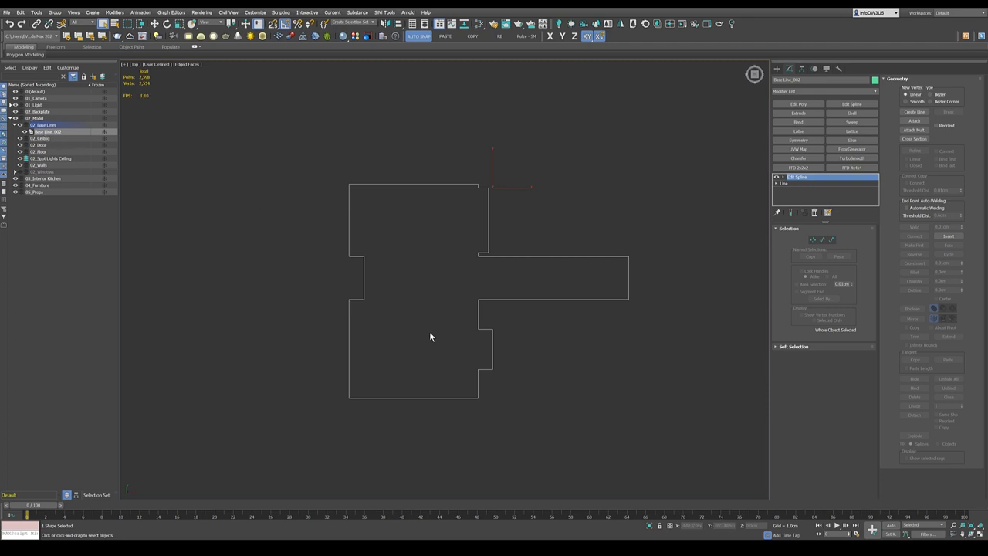
{"action": "middle_click_drag", "start_coordinate": [494, 378], "coordinate": [489, 346], "text": "alt"}
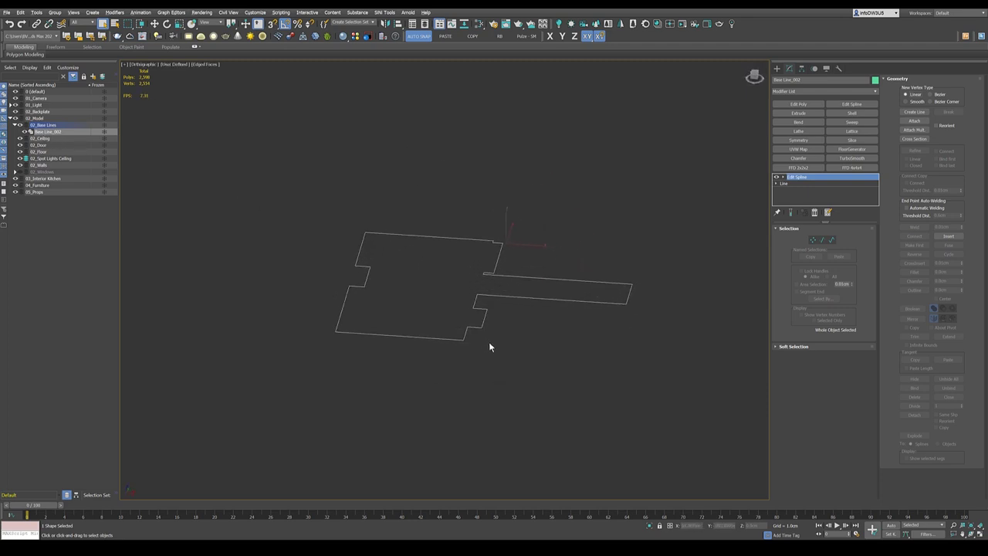
{"action": "key", "text": "t"}
{"action": "scroll", "coordinate": [514, 298], "scroll_direction": "down", "scroll_amount": 4}
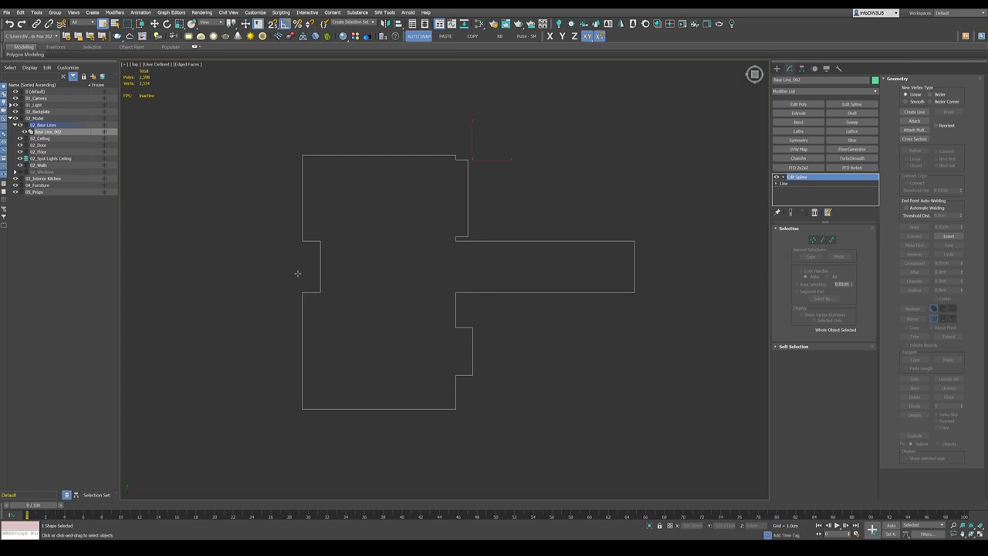
{"action": "scroll", "coordinate": [411, 324], "scroll_direction": "down", "scroll_amount": 2}
{"action": "mouse_move", "coordinate": [410, 324]}
{"action": "middle_mouse_down", "text": "alt"}
{"action": "mouse_move", "coordinate": [388, 300]}
{"action": "mouse_move", "coordinate": [402, 311]}
{"action": "middle_mouse_up", "text": "alt"}
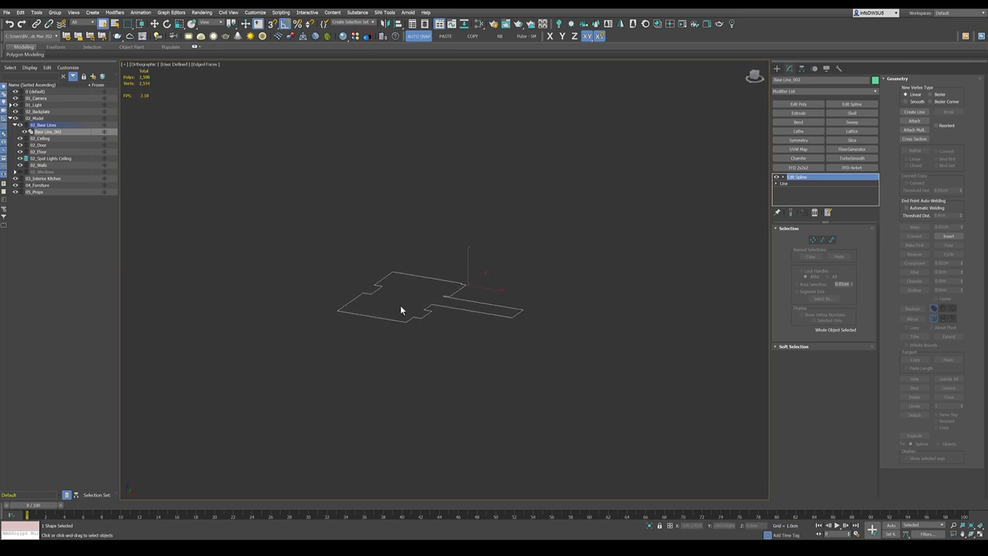
{"action": "scroll", "coordinate": [401, 310], "scroll_direction": "up", "scroll_amount": 2}
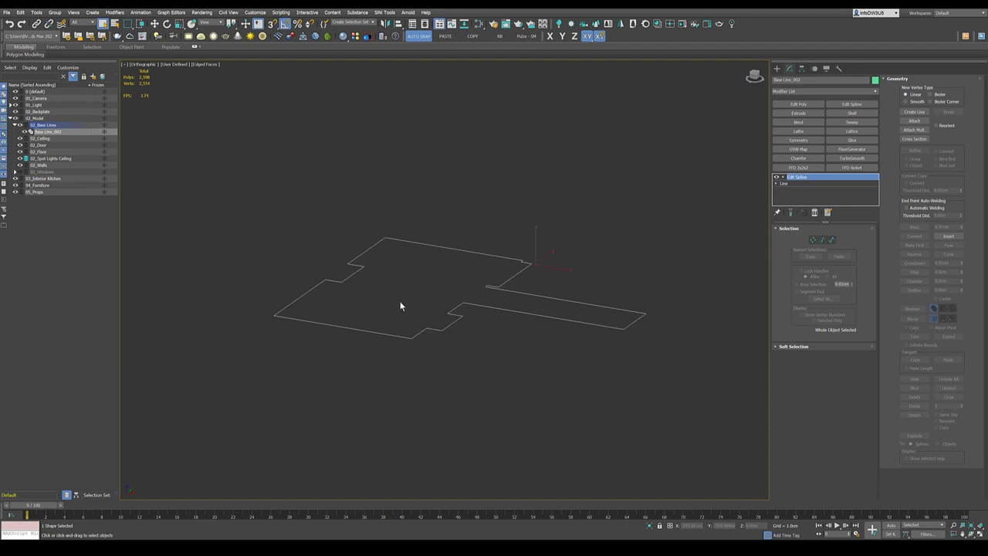
{"action": "scroll", "coordinate": [469, 355], "scroll_direction": "down", "scroll_amount": 3}
{"action": "scroll", "coordinate": [457, 311], "scroll_direction": "up", "scroll_amount": 2}
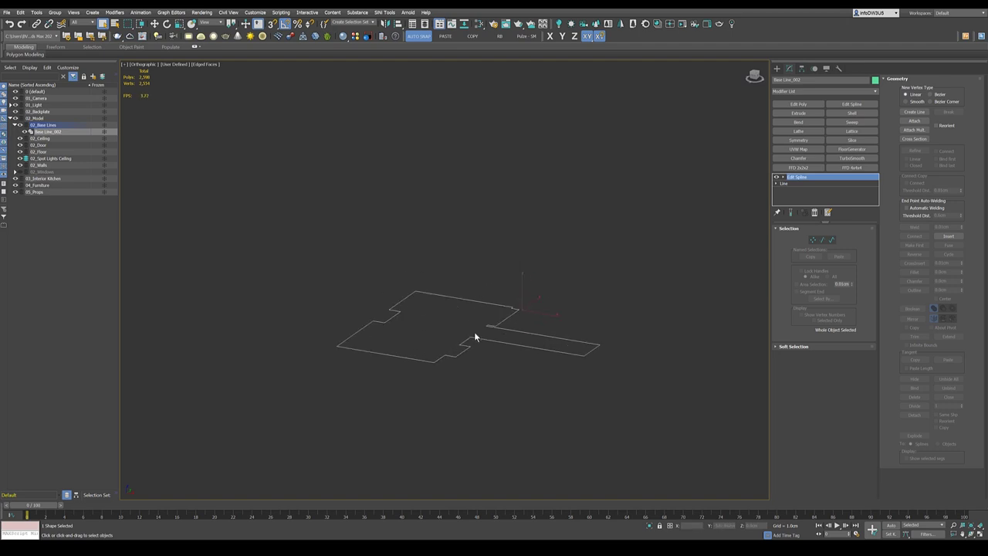
{"action": "scroll", "coordinate": [475, 338], "scroll_direction": "up", "scroll_amount": 2}
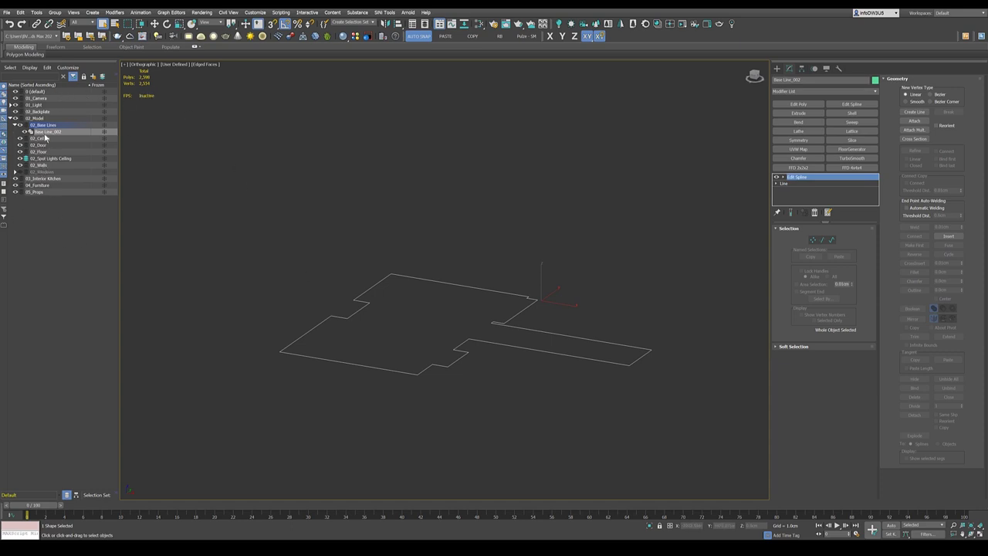
- Clone Base Line_002 as an independent Copy named Walls
{"action": "right_click", "coordinate": [76, 132]}
{"action": "left_click", "coordinate": [90, 156]}
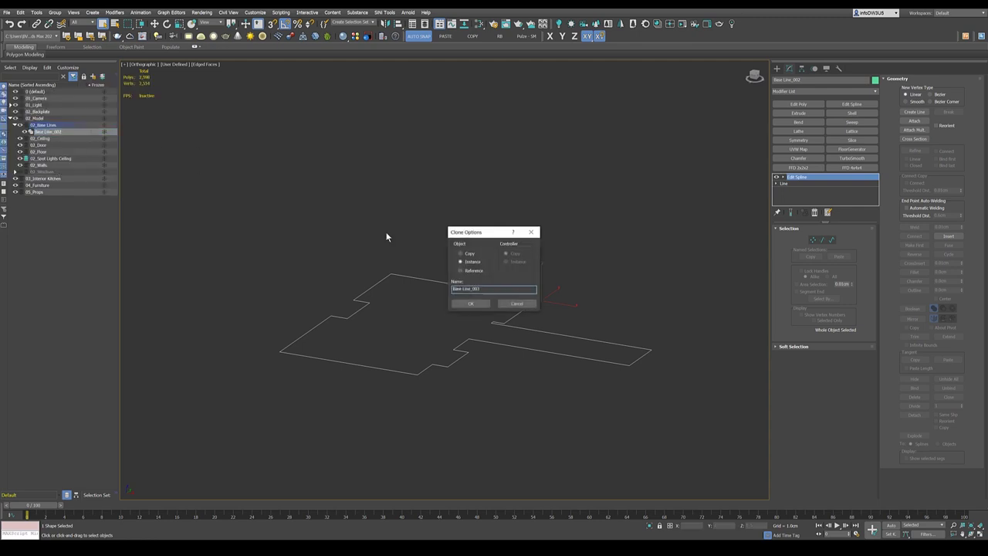
{"action": "left_click", "coordinate": [461, 253]}
{"action": "key", "text": "ctrl+a"}
{"action": "type", "text": "Wal"}
{"action": "left_click", "coordinate": [469, 303]}
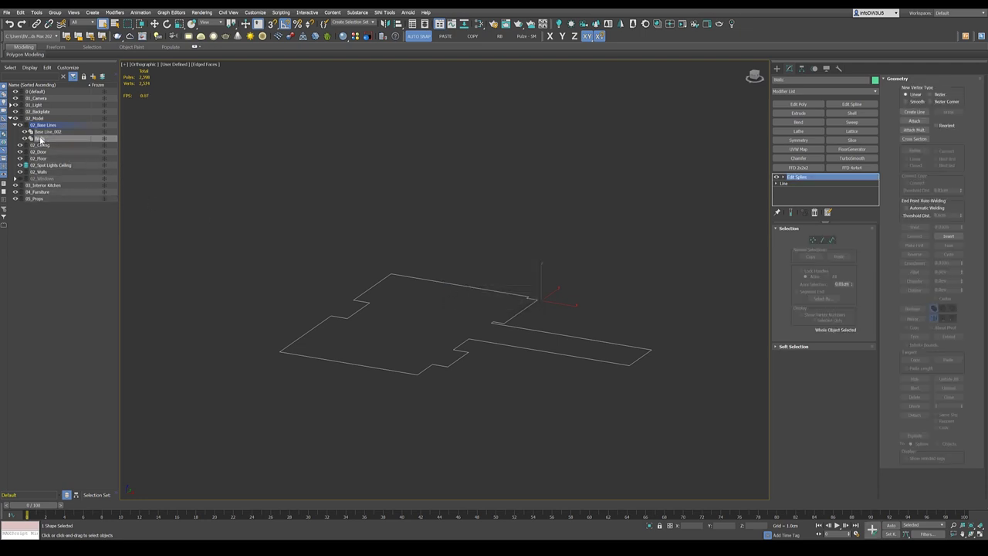
- Move Walls onto the 02_Walls layer and hide the original Base Line_002
{"action": "left_click_drag", "start_coordinate": [48, 141], "coordinate": [48, 173]}
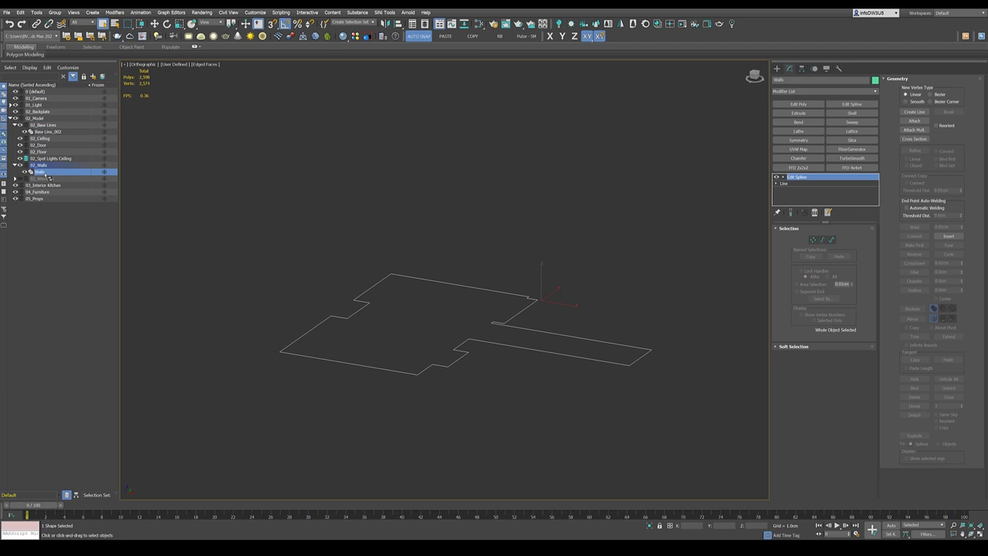
{"action": "left_click", "coordinate": [24, 131]}
{"action": "scroll", "coordinate": [517, 361], "scroll_direction": "down", "scroll_amount": 4}
{"action": "scroll", "coordinate": [496, 330], "scroll_direction": "up", "scroll_amount": 4}
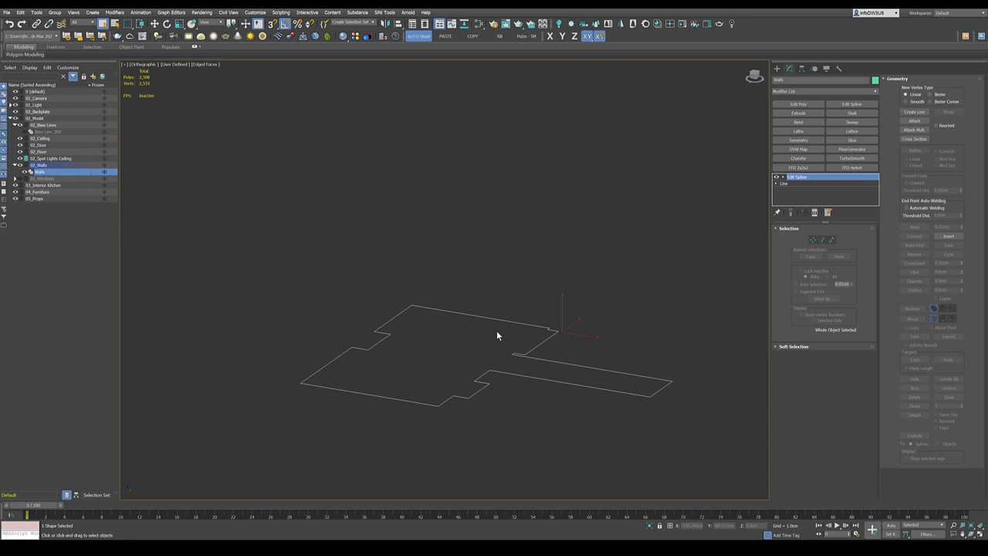
- Extrude the Walls outline to a height of 250 cm
{"action": "left_click", "coordinate": [799, 115]}
{"action": "left_click", "coordinate": [822, 238]}
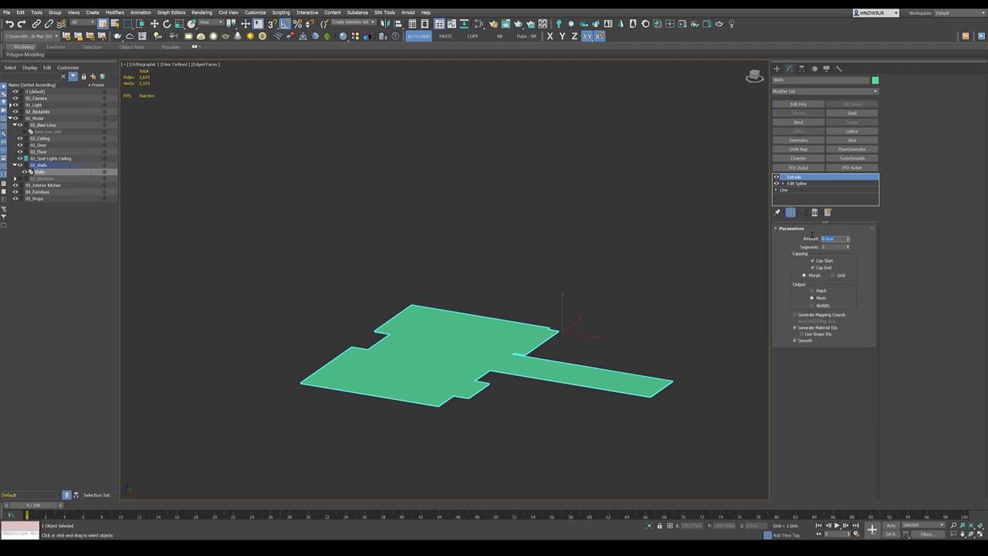
{"action": "type", "text": "257"}
{"action": "key", "text": "Return"}
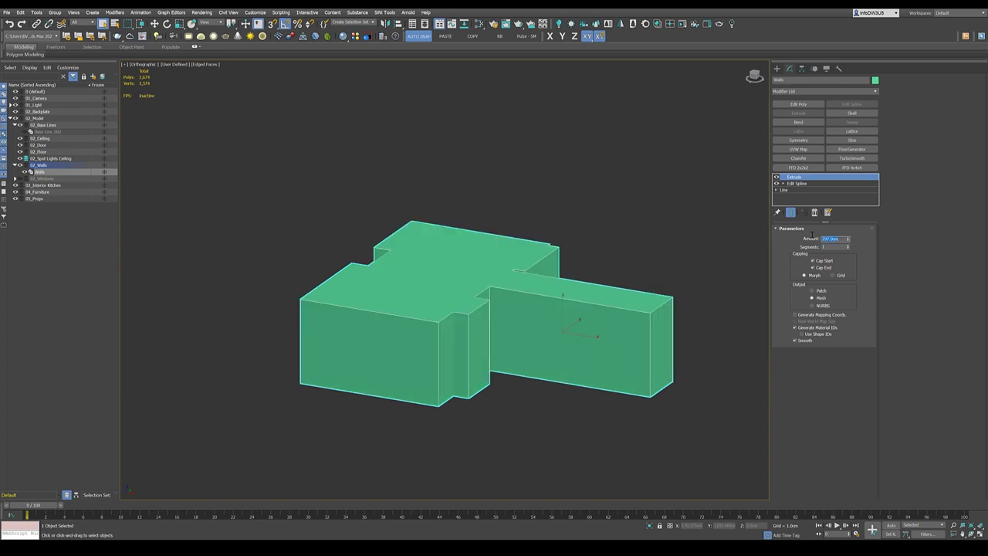
- Add Edit Poly and delete the top and floor polygons of the walls
{"action": "left_click", "coordinate": [793, 105]}
{"action": "left_click", "coordinate": [793, 104]}
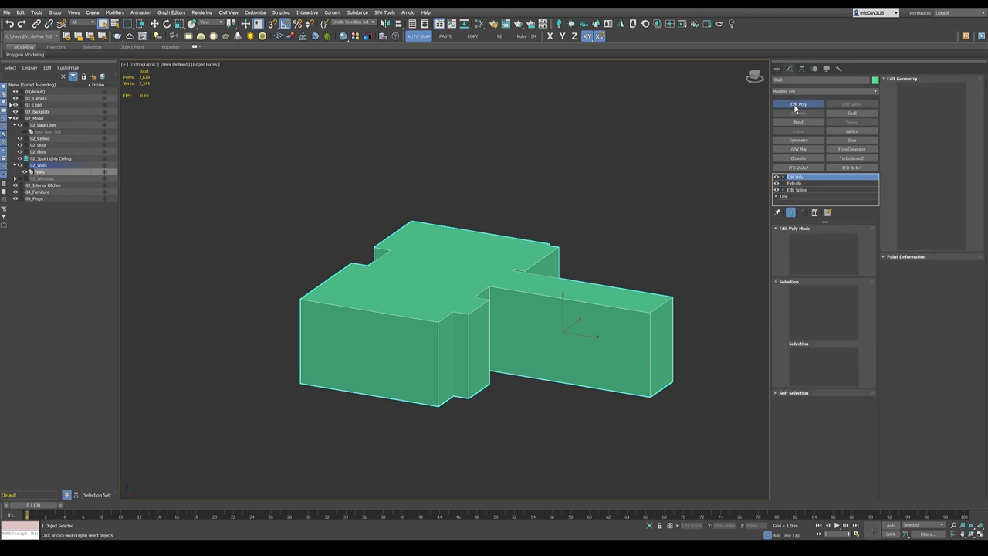
{"action": "left_click", "coordinate": [828, 292]}
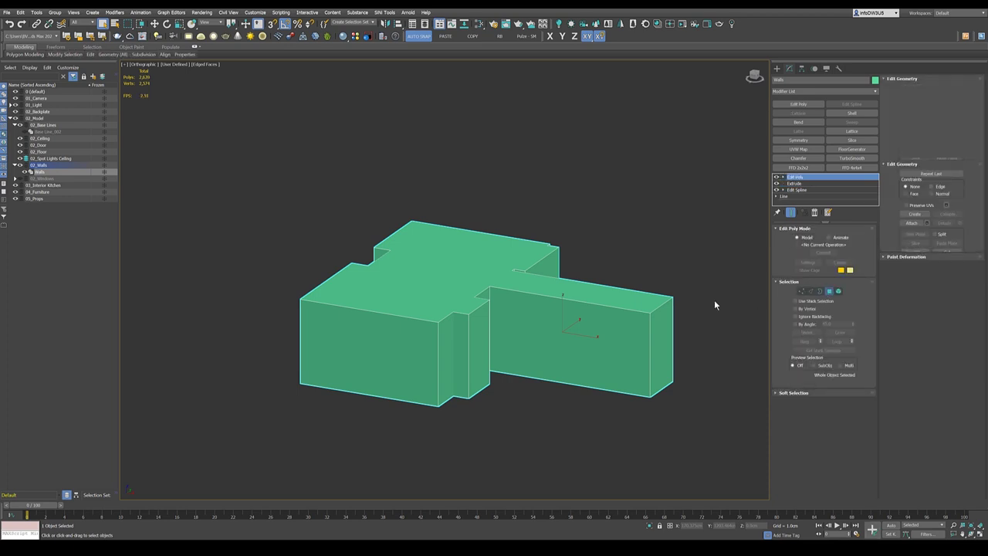
{"action": "left_click", "coordinate": [462, 251]}
{"action": "key", "text": "Delete"}
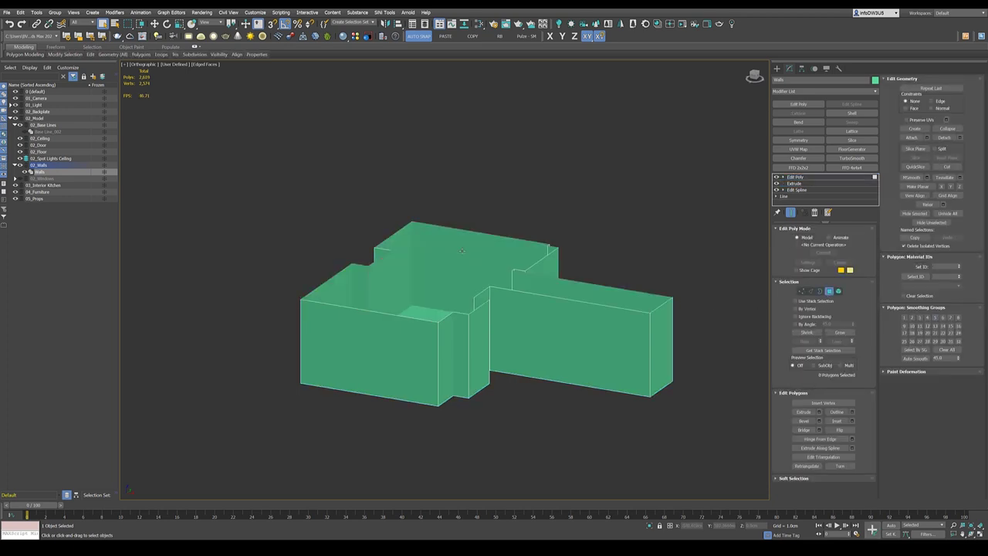
{"action": "left_click", "coordinate": [421, 314]}
{"action": "key", "text": "Delete"}
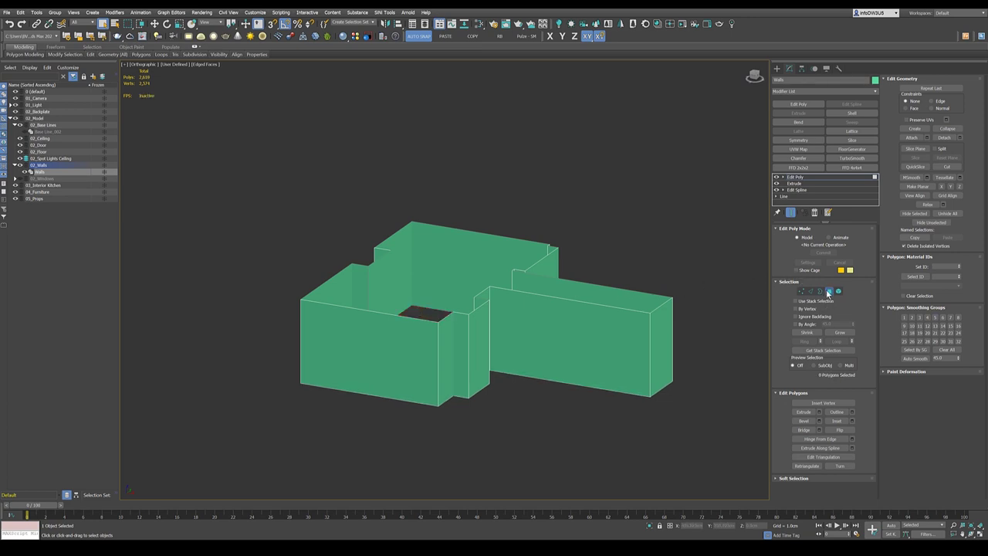
- Exit Polygon mode and orbit around the open wall shells to inspect the interior
{"action": "left_click", "coordinate": [829, 290]}
{"action": "scroll", "coordinate": [475, 331], "scroll_direction": "down", "scroll_amount": 3}
{"action": "middle_click_drag", "start_coordinate": [475, 330], "coordinate": [579, 319], "text": "alt"}
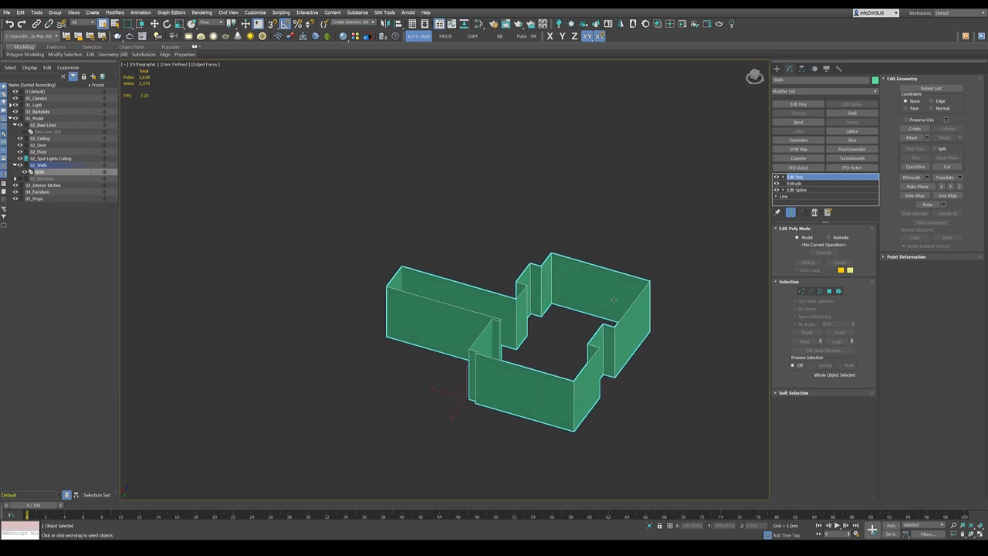
{"action": "middle_click_drag", "start_coordinate": [509, 370], "coordinate": [607, 380], "text": "alt"}
{"action": "scroll", "coordinate": [528, 391], "scroll_direction": "up", "scroll_amount": 2}
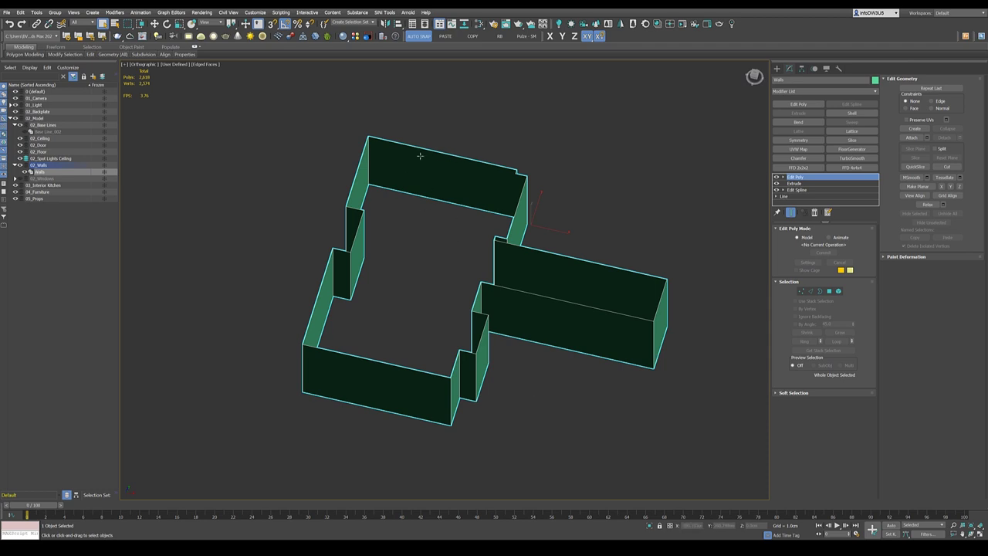
{"action": "scroll", "coordinate": [463, 309], "scroll_direction": "down", "scroll_amount": 2}
{"action": "mouse_move", "coordinate": [463, 308]}
{"action": "middle_mouse_down", "text": "alt"}
{"action": "mouse_move", "coordinate": [507, 324]}
{"action": "mouse_move", "coordinate": [482, 311]}
{"action": "middle_mouse_up", "text": "alt"}
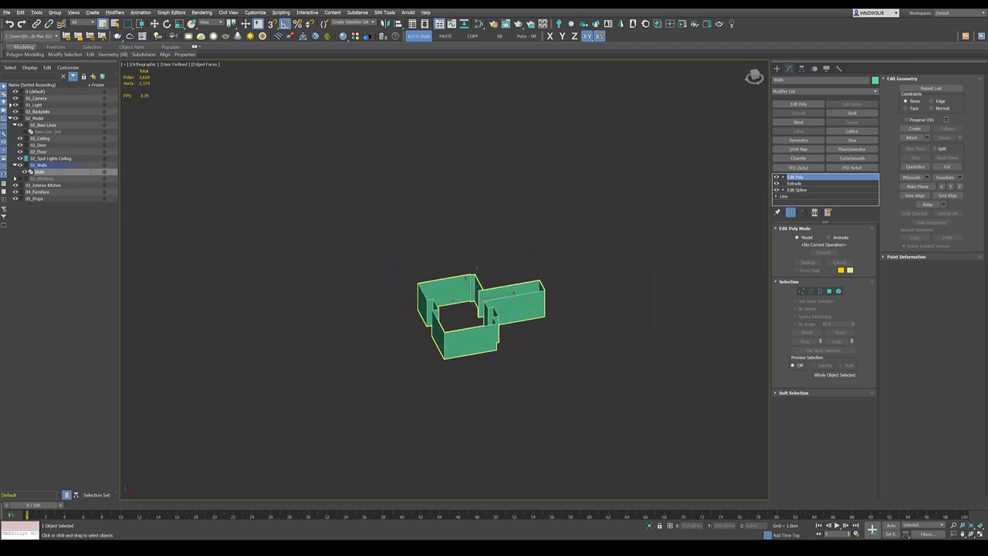
{"action": "scroll", "coordinate": [448, 301], "scroll_direction": "up", "scroll_amount": 5}
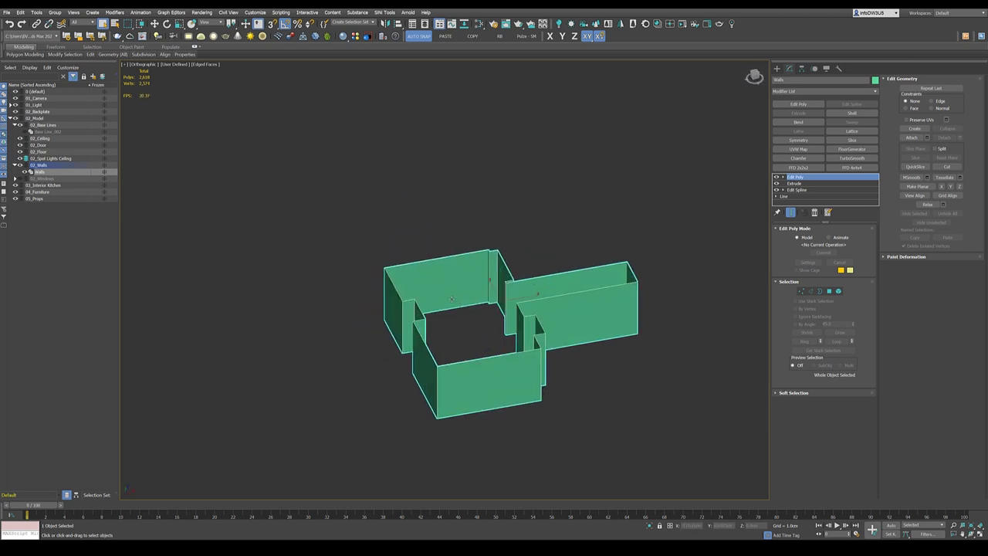
- Add another Edit Poly and Connect new vertical and horizontal edges on the back wall
{"action": "left_click", "coordinate": [801, 103]}
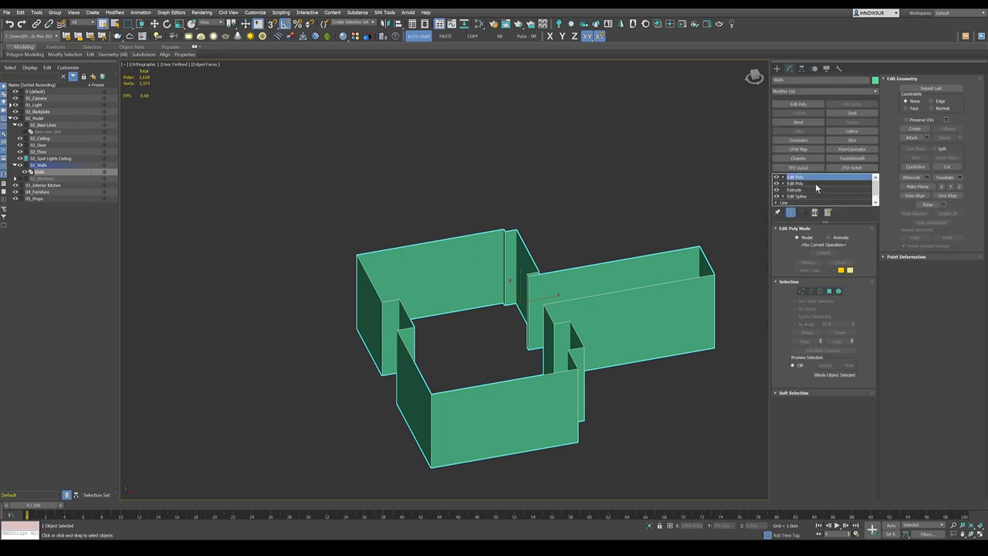
{"action": "left_click", "coordinate": [811, 290]}
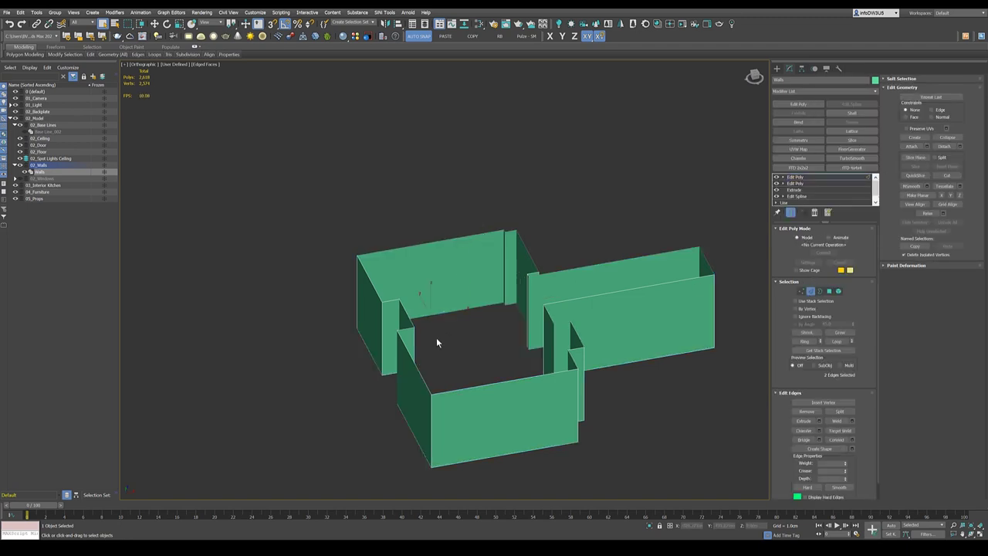
{"action": "left_click", "coordinate": [851, 439]}
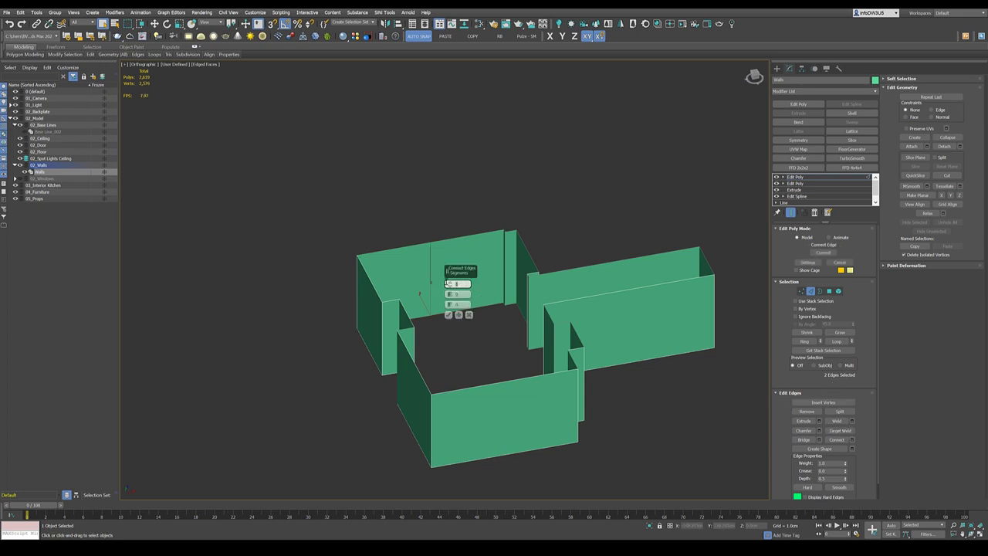
{"action": "left_click", "coordinate": [449, 314]}
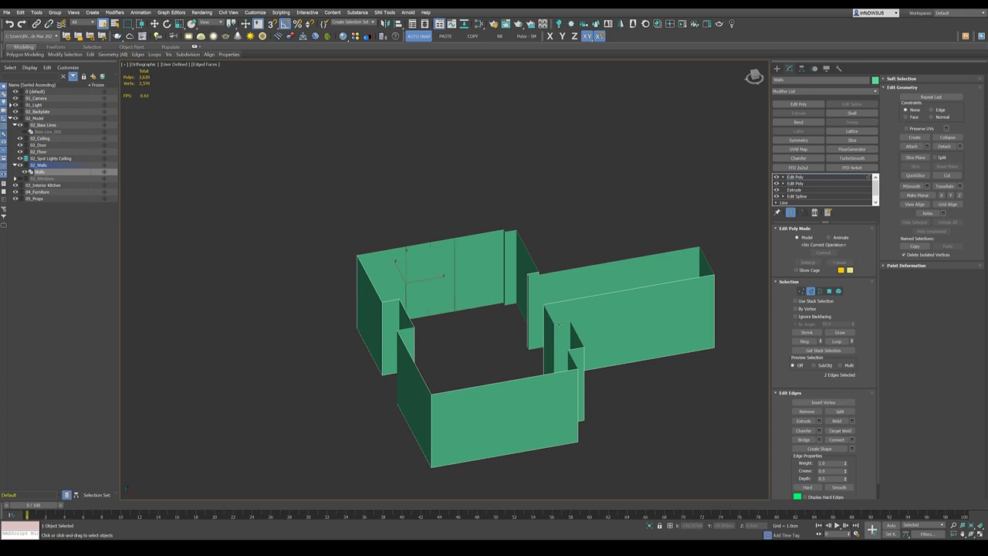
{"action": "left_click", "coordinate": [852, 439]}
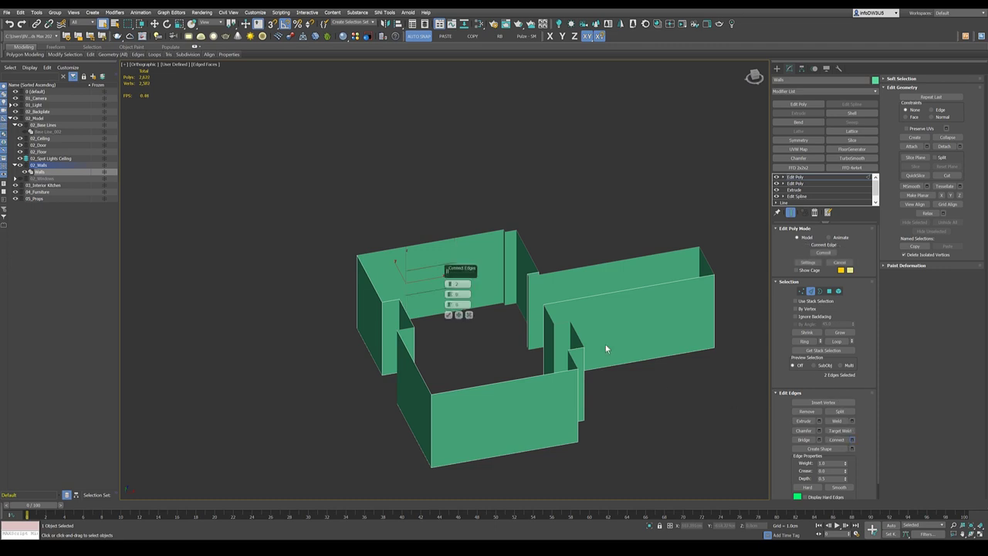
{"action": "left_click", "coordinate": [449, 314]}
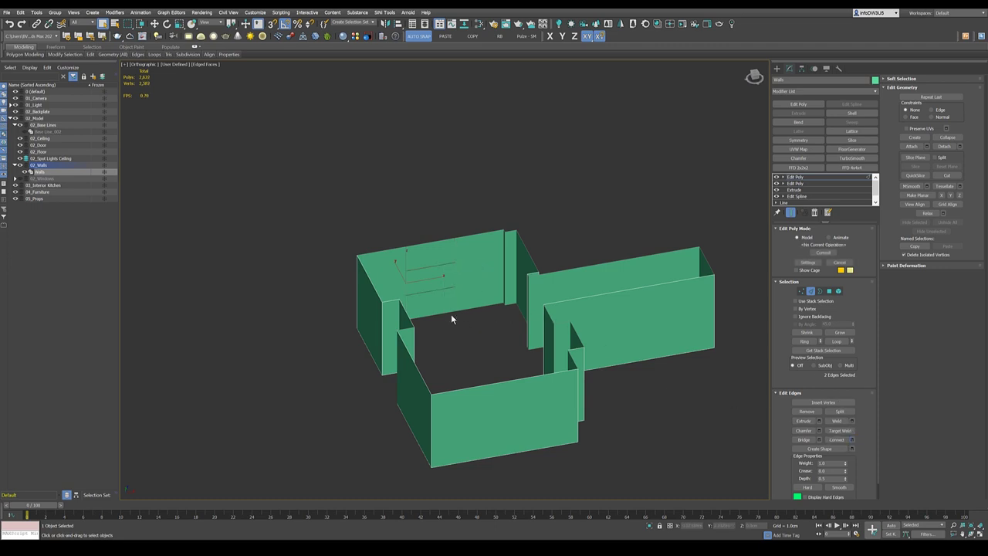
- Delete the enclosed back-wall polygon to open a rectangular window hole
{"action": "left_click", "coordinate": [829, 291]}
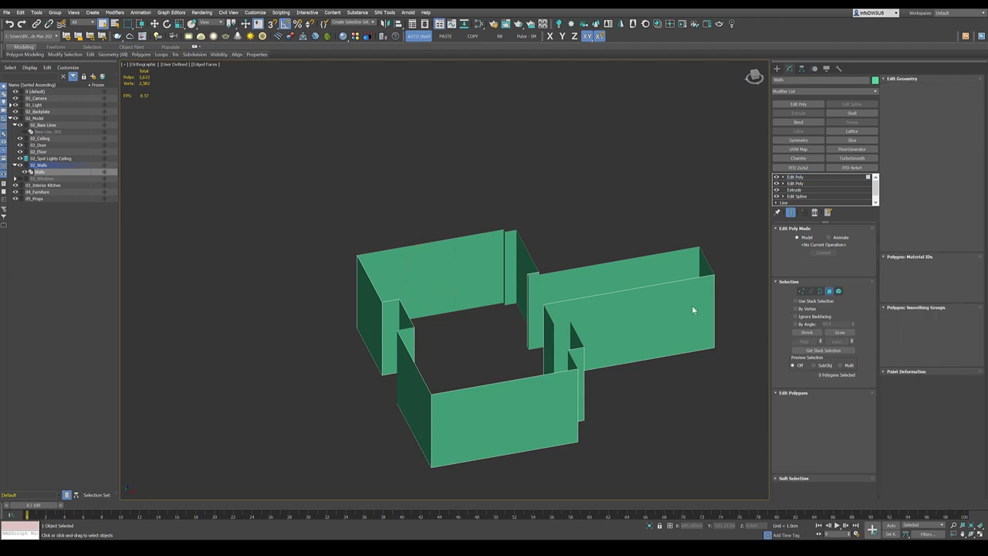
{"action": "left_click", "coordinate": [441, 285]}
{"action": "key", "text": "Delete"}
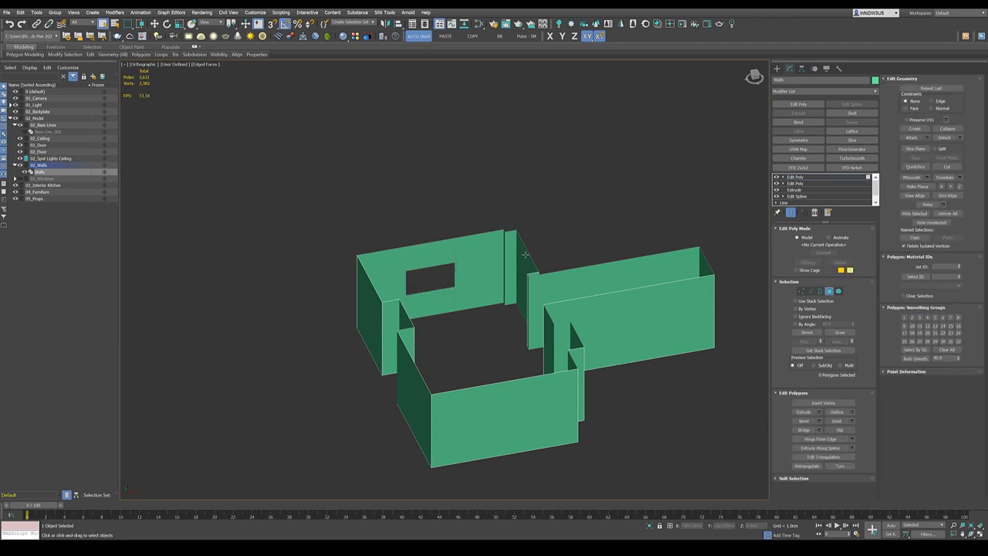
{"action": "left_click", "coordinate": [801, 291]}
- Snap the opening's right-edge vertices to the wall's top corner
{"action": "scroll", "coordinate": [432, 272], "scroll_direction": "down", "scroll_amount": 2}
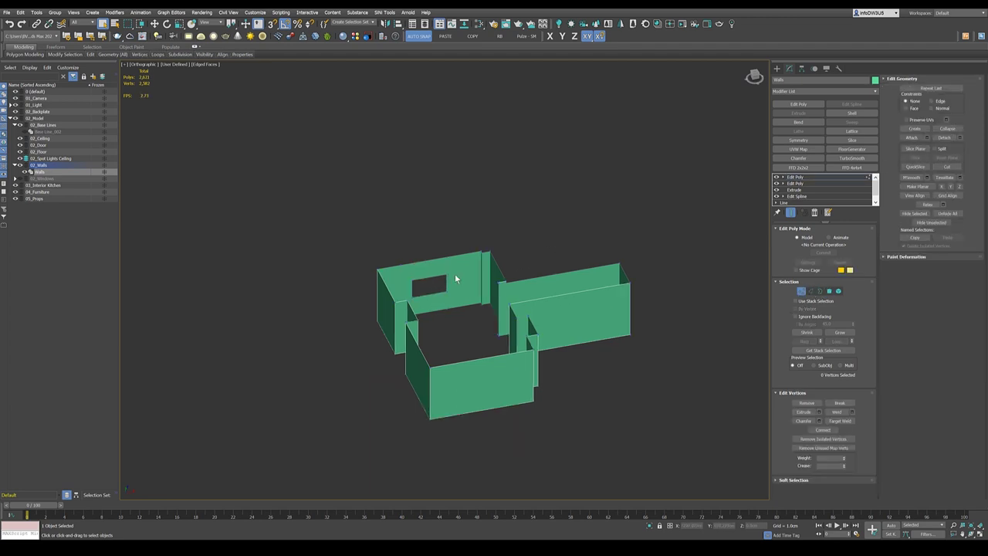
{"action": "scroll", "coordinate": [455, 231], "scroll_direction": "up", "scroll_amount": 5}
{"action": "left_click_drag", "start_coordinate": [416, 350], "coordinate": [416, 350]}
{"action": "scroll", "coordinate": [450, 325], "scroll_direction": "up", "scroll_amount": 3}
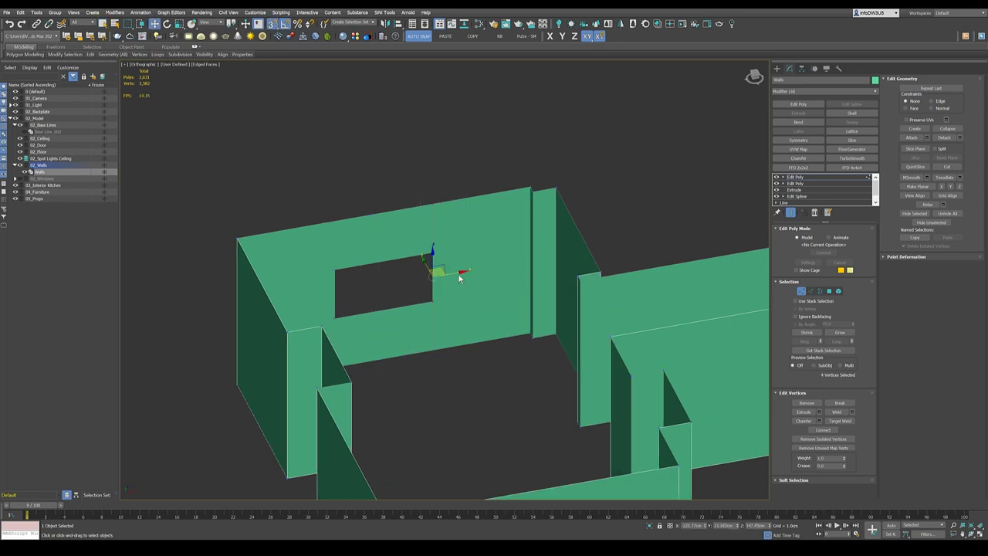
{"action": "left_click_drag", "start_coordinate": [453, 273], "coordinate": [529, 185]}
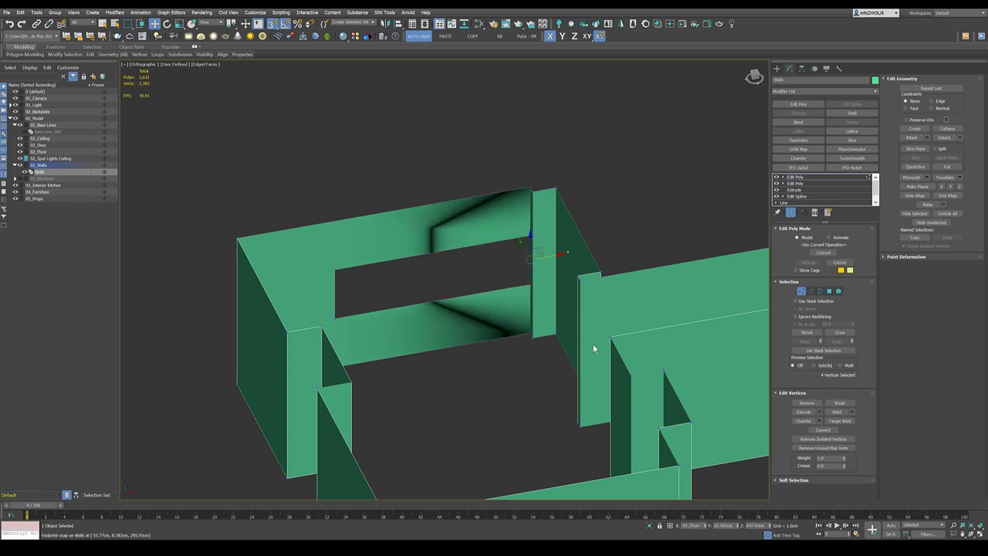
{"action": "left_click", "coordinate": [689, 525]}
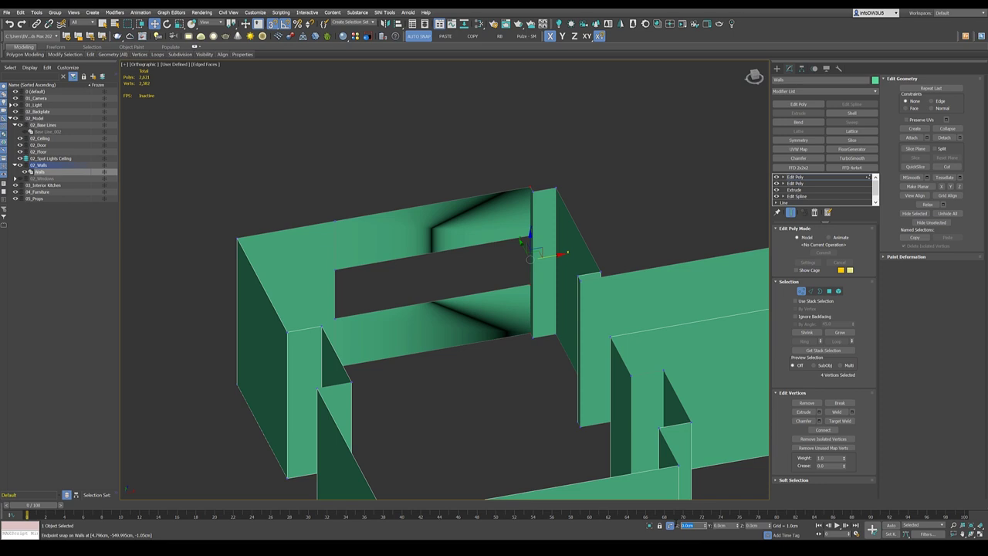
{"action": "key", "text": "BackSpace"}
{"action": "scroll", "coordinate": [503, 394], "scroll_direction": "down", "scroll_amount": 5}
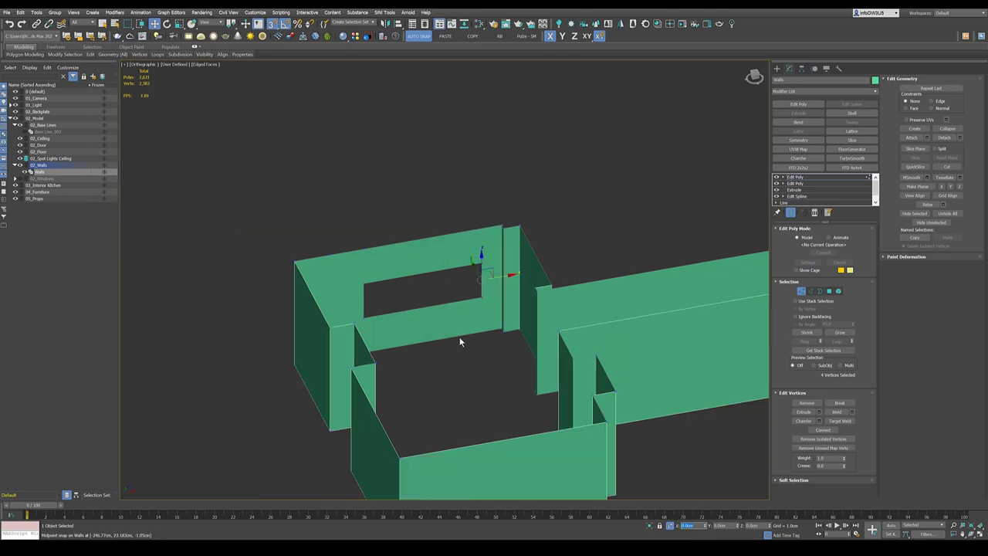
- Slide the opening's left-edge vertices leftward, applying an X offset of 10
{"action": "middle_click_drag", "start_coordinate": [476, 367], "coordinate": [399, 280], "text": "alt"}
{"action": "scroll", "coordinate": [398, 278], "scroll_direction": "up", "scroll_amount": 5}
{"action": "left_click_drag", "start_coordinate": [413, 192], "coordinate": [366, 392]}
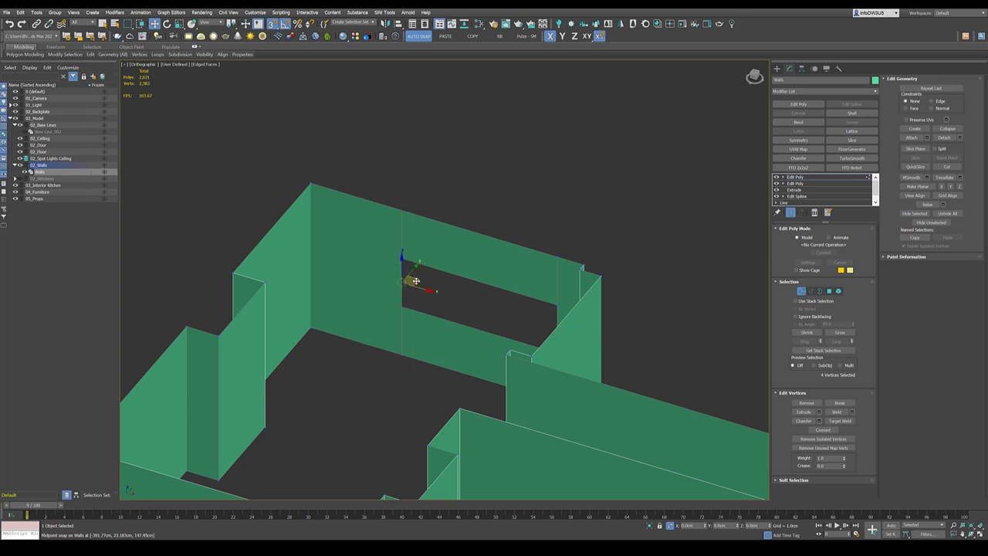
{"action": "left_click_drag", "start_coordinate": [402, 279], "coordinate": [311, 232]}
{"action": "left_click", "coordinate": [668, 525]}
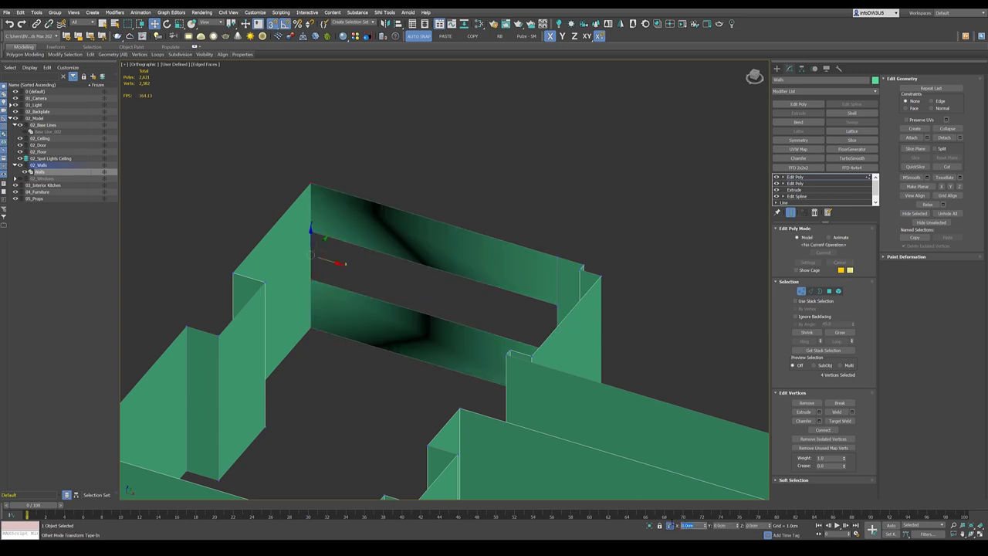
{"action": "left_click", "coordinate": [690, 525]}
{"action": "type", "text": "10"}
{"action": "key", "text": "Return"}
- Raise the opening's top corner vertices, then lower them by a Z offset of -15
{"action": "middle_click_drag", "start_coordinate": [475, 421], "coordinate": [532, 225], "text": "alt"}
{"action": "left_click_drag", "start_coordinate": [556, 257], "coordinate": [596, 233]}
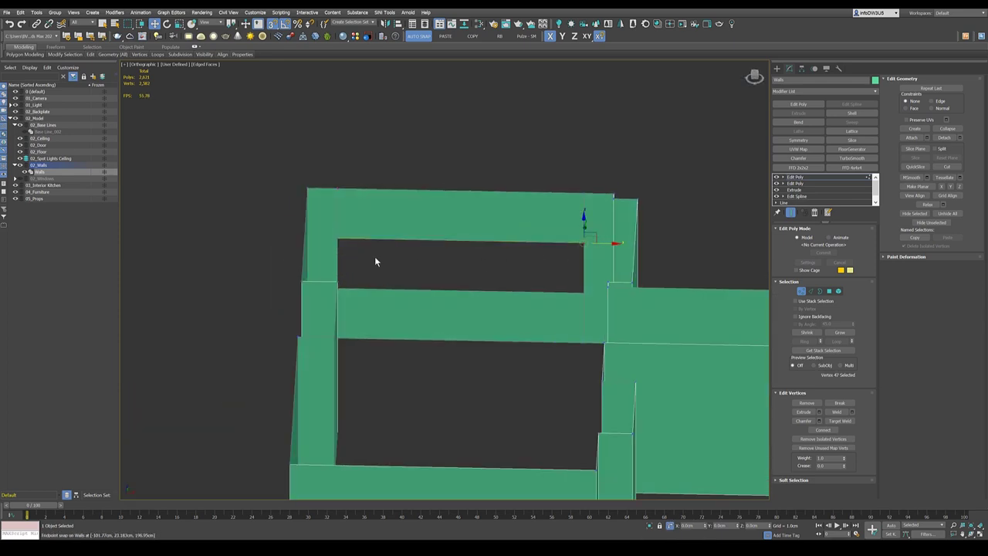
{"action": "left_click", "coordinate": [337, 240], "text": "ctrl"}
{"action": "key", "text": "F6"}
{"action": "left_click_drag", "start_coordinate": [459, 221], "coordinate": [333, 187]}
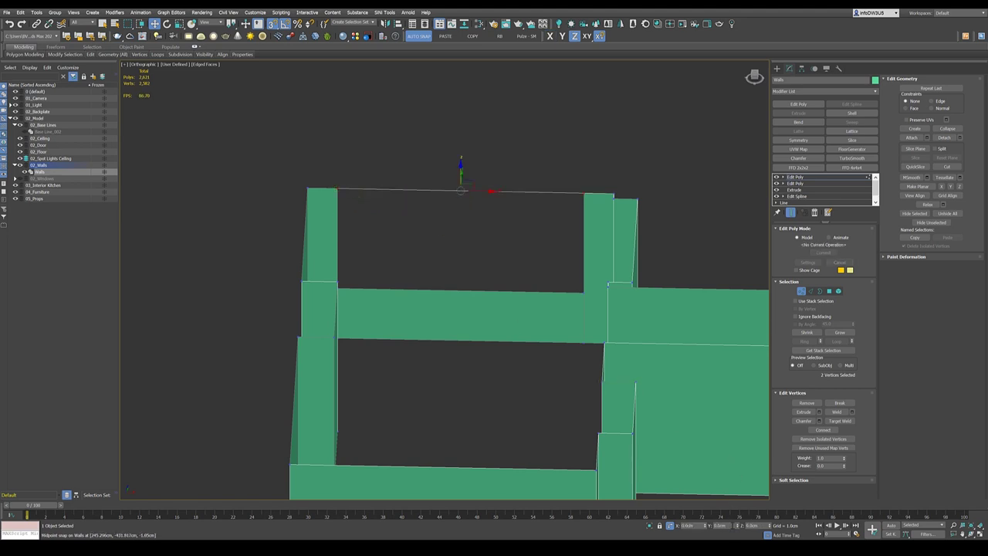
{"action": "left_click", "coordinate": [751, 525]}
{"action": "middle_click_drag", "start_coordinate": [665, 402], "coordinate": [493, 351], "text": "alt"}
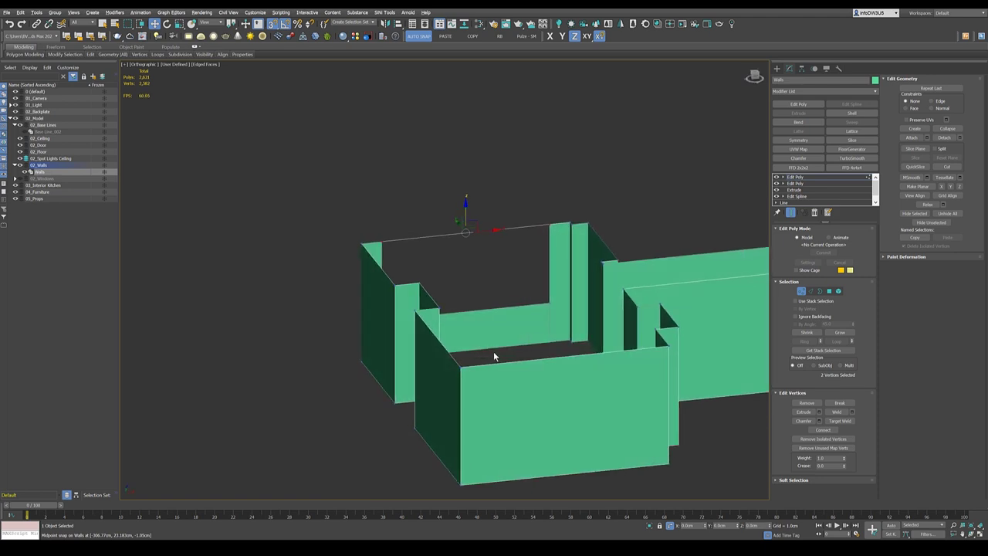
{"action": "left_click", "coordinate": [751, 525]}
{"action": "key", "text": "BackSpace"}
{"action": "type", "text": "-15"}
{"action": "key", "text": "Return"}
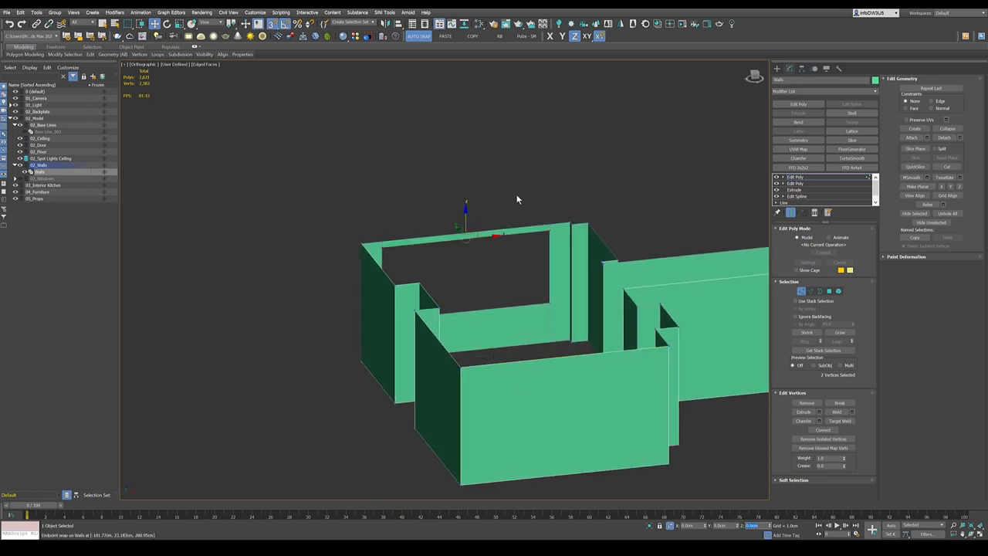
- Select four opening vertices and try moving them upward, undoing the last move
{"action": "scroll", "coordinate": [518, 199], "scroll_direction": "down", "scroll_amount": 3}
{"action": "middle_click_drag", "start_coordinate": [512, 288], "coordinate": [536, 256], "text": "alt"}
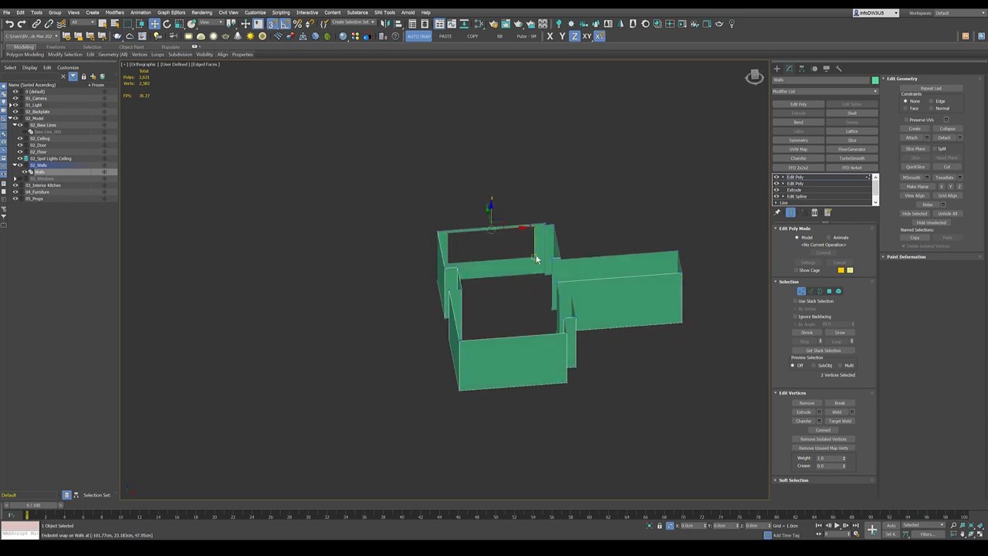
{"action": "scroll", "coordinate": [536, 256], "scroll_direction": "up", "scroll_amount": 5}
{"action": "left_click", "coordinate": [533, 260], "text": "ctrl"}
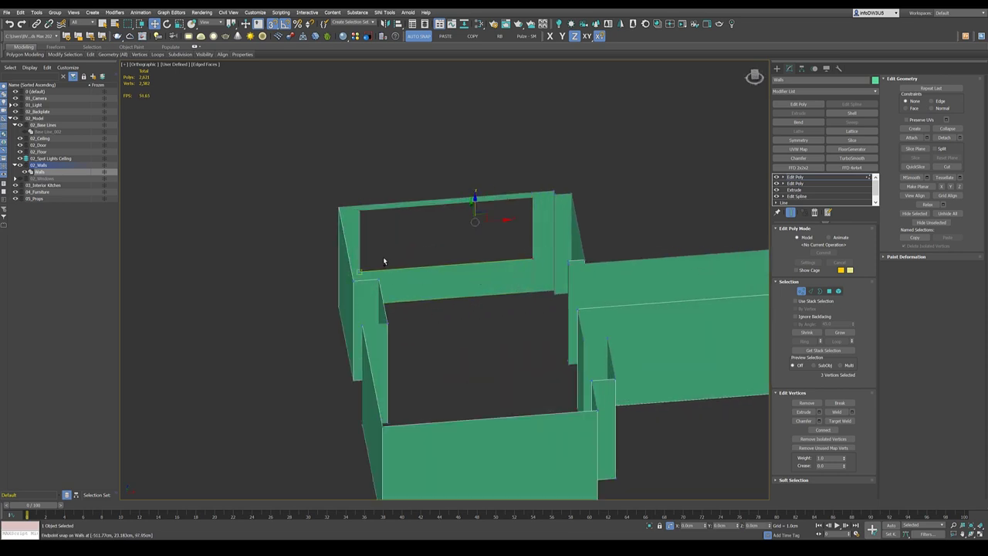
{"action": "left_click", "coordinate": [355, 281], "text": "ctrl"}
{"action": "scroll", "coordinate": [465, 272], "scroll_direction": "up", "scroll_amount": 2}
{"action": "left_click_drag", "start_coordinate": [438, 205], "coordinate": [447, 219]}
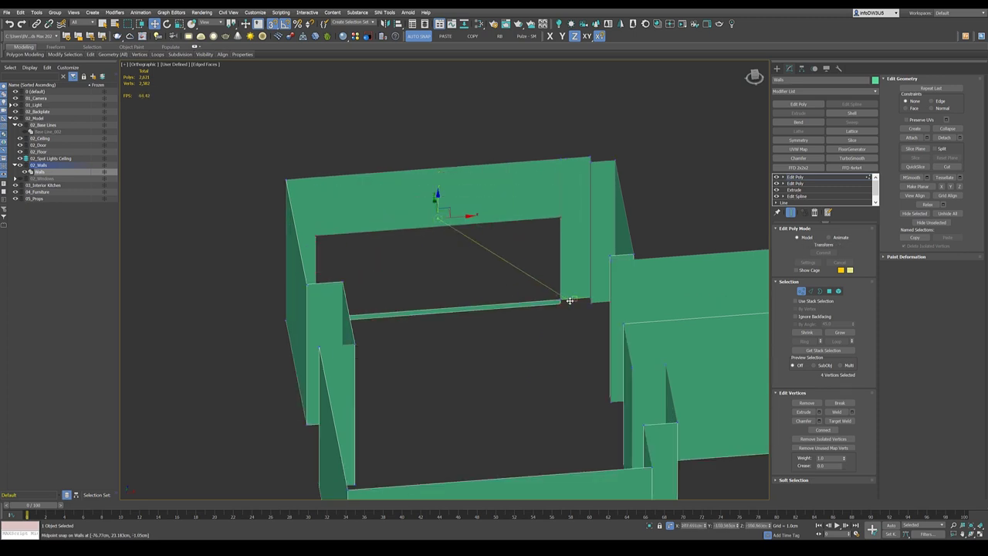
{"action": "left_click_drag", "start_coordinate": [570, 300], "coordinate": [569, 303]}
{"action": "key", "text": "ctrl+z"}
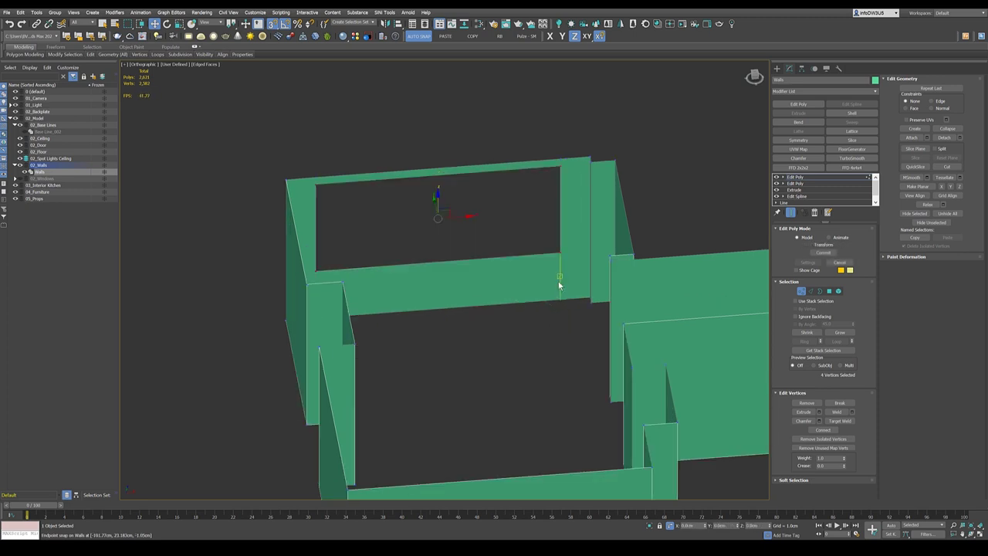
- Snap the window's sill vertices down toward the floor corner
{"action": "scroll", "coordinate": [558, 289], "scroll_direction": "down", "scroll_amount": 3}
{"action": "middle_click_drag", "start_coordinate": [558, 289], "coordinate": [516, 260], "text": "alt"}
{"action": "scroll", "coordinate": [480, 234], "scroll_direction": "up", "scroll_amount": 3}
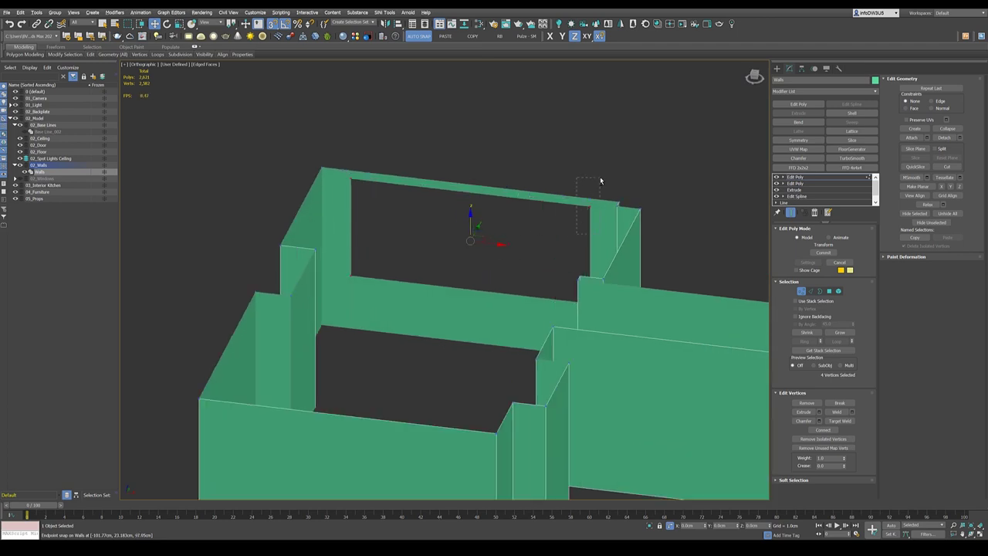
{"action": "left_click_drag", "start_coordinate": [600, 181], "coordinate": [601, 182], "text": "alt"}
{"action": "left_click_drag", "start_coordinate": [470, 274], "coordinate": [353, 329]}
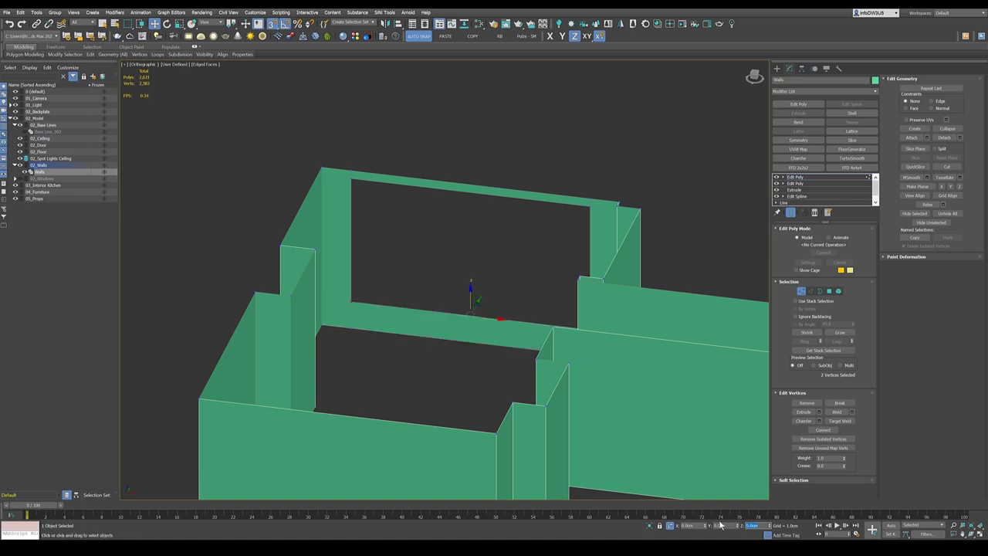
{"action": "scroll", "coordinate": [489, 309], "scroll_direction": "down", "scroll_amount": 5}
{"action": "middle_click_drag", "start_coordinate": [408, 358], "coordinate": [463, 351], "text": "alt"}
- Exit Vertex mode and view the reshaped window opening from an oblique angle
{"action": "left_click", "coordinate": [803, 291]}
{"action": "scroll", "coordinate": [491, 318], "scroll_direction": "down", "scroll_amount": 3}
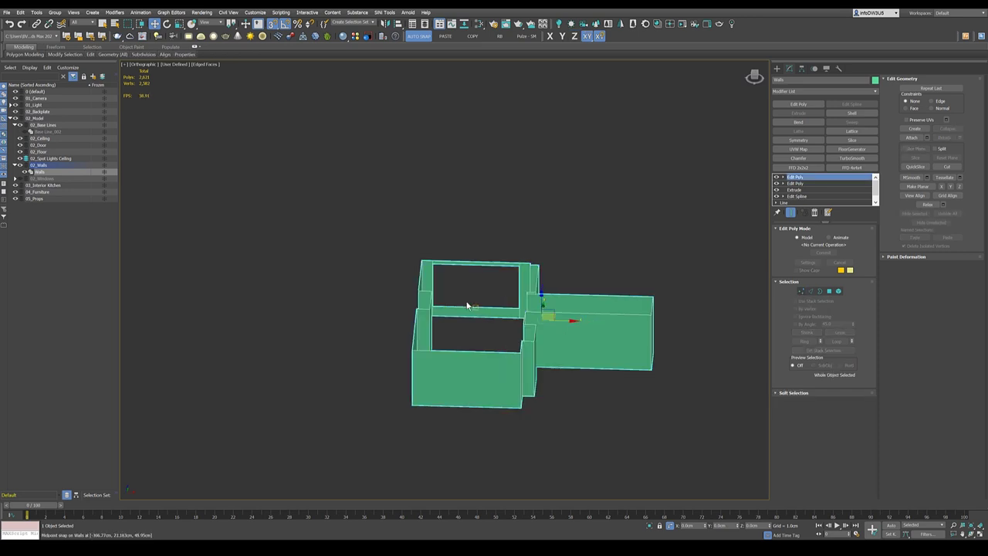
{"action": "middle_click_drag", "start_coordinate": [494, 313], "coordinate": [453, 301], "text": "alt"}
{"action": "scroll", "coordinate": [453, 301], "scroll_direction": "up", "scroll_amount": 3}
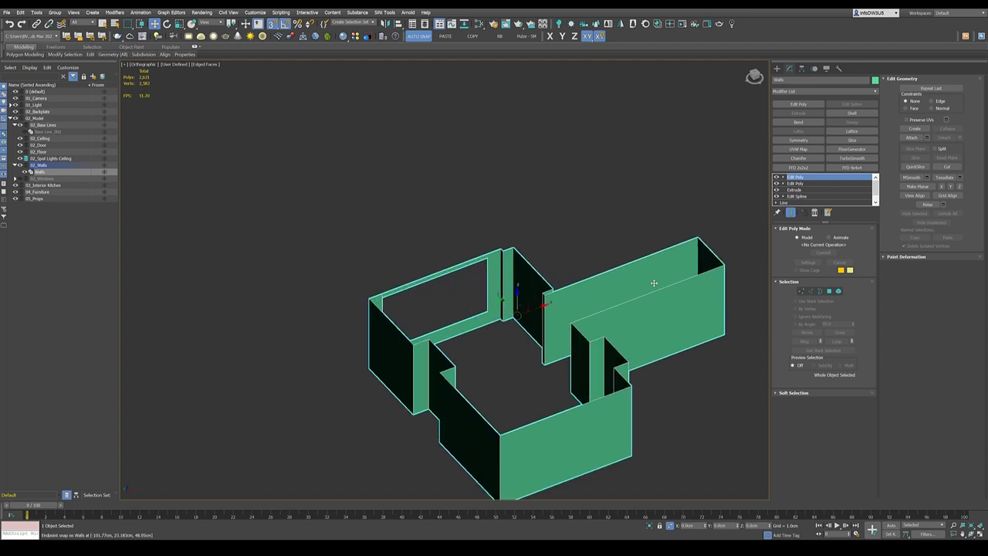
{"action": "left_click", "coordinate": [811, 292]}
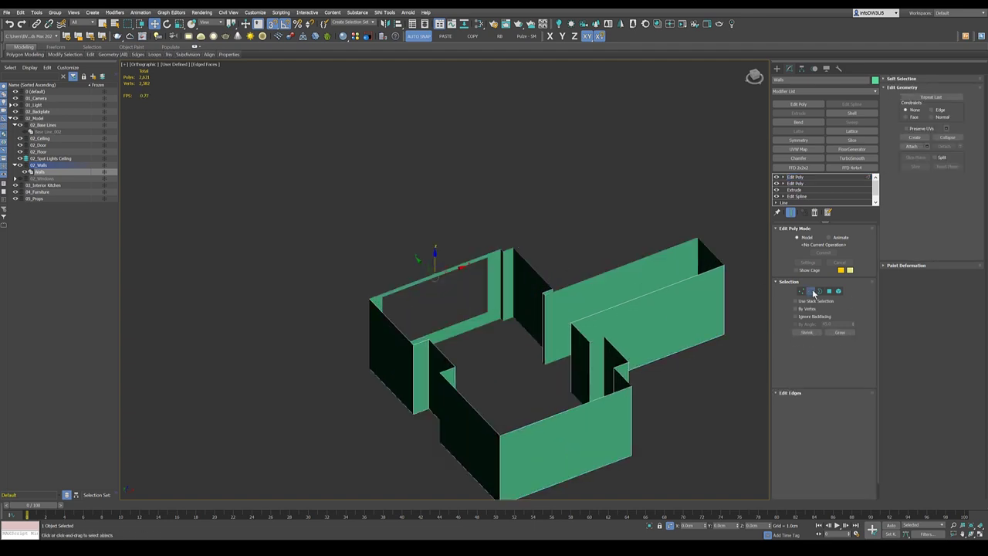
- Select the four edges of the back-wall window opening
{"action": "left_click", "coordinate": [487, 298]}
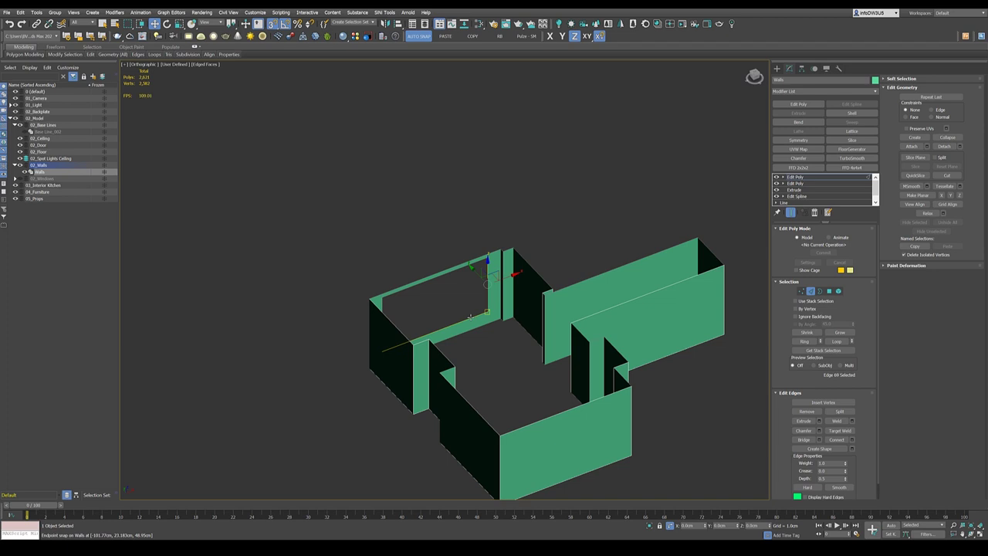
{"action": "left_click", "coordinate": [469, 316], "text": "ctrl"}
{"action": "middle_click_drag", "start_coordinate": [511, 341], "coordinate": [429, 284], "text": "alt"}
{"action": "scroll", "coordinate": [374, 284], "scroll_direction": "up", "scroll_amount": 3}
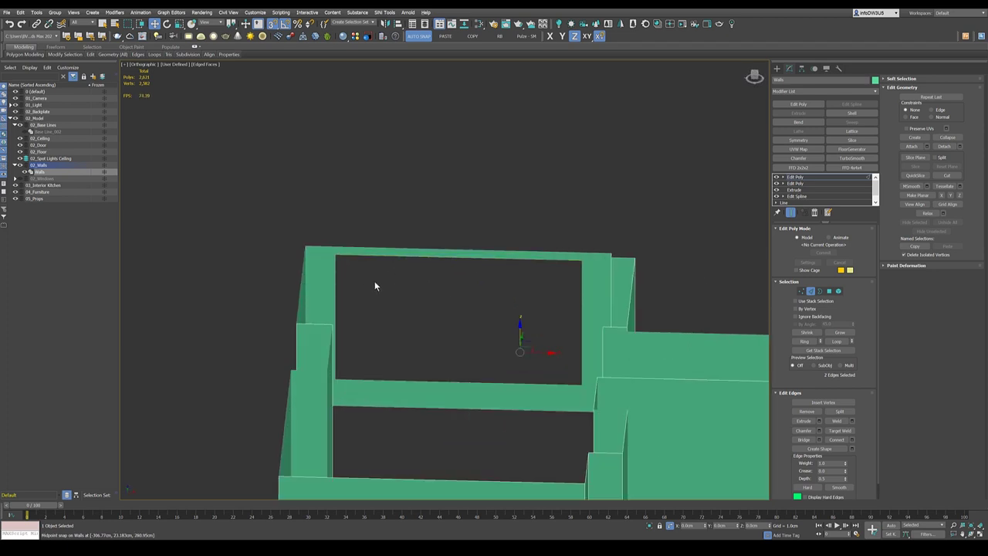
{"action": "left_click", "coordinate": [337, 275], "text": "ctrl"}
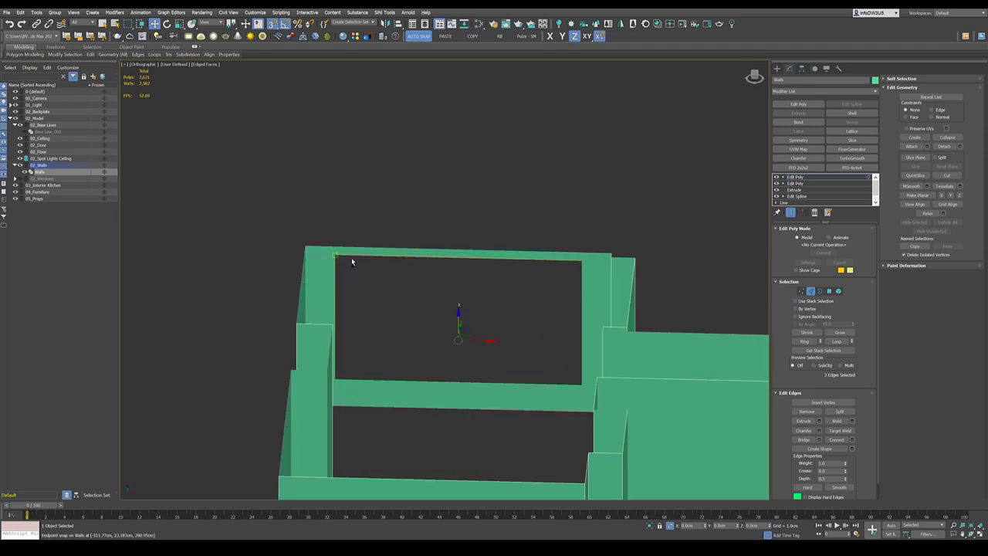
{"action": "left_click", "coordinate": [351, 255], "text": "ctrl"}
{"action": "scroll", "coordinate": [490, 347], "scroll_direction": "down", "scroll_amount": 2}
{"action": "scroll", "coordinate": [489, 347], "scroll_direction": "down", "scroll_amount": 5}
{"action": "middle_click_drag", "start_coordinate": [490, 347], "coordinate": [510, 332], "text": "alt"}
{"action": "scroll", "coordinate": [509, 330], "scroll_direction": "up", "scroll_amount": 5}
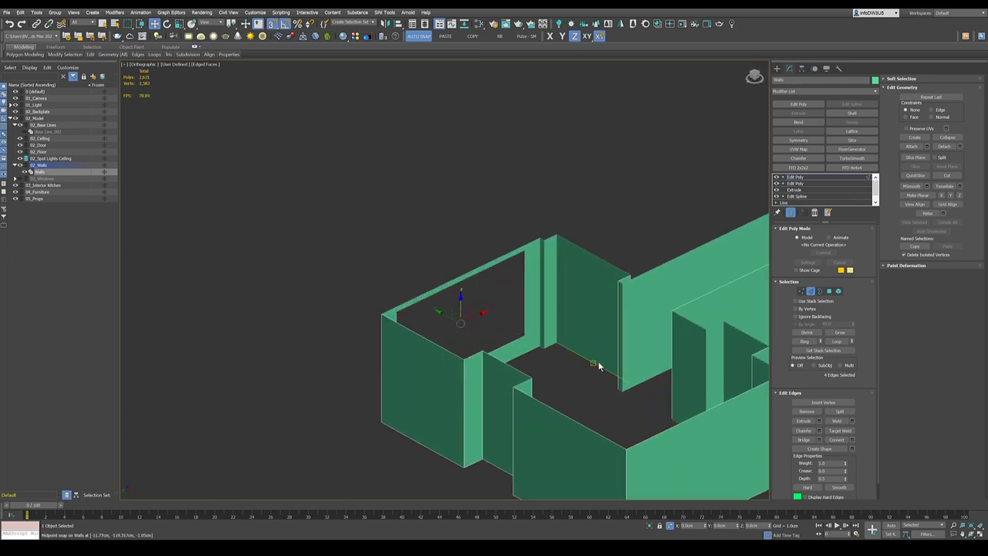
- Extrude the selected edges with a height of 30 cm and exit Edge mode
{"action": "left_click", "coordinate": [818, 419]}
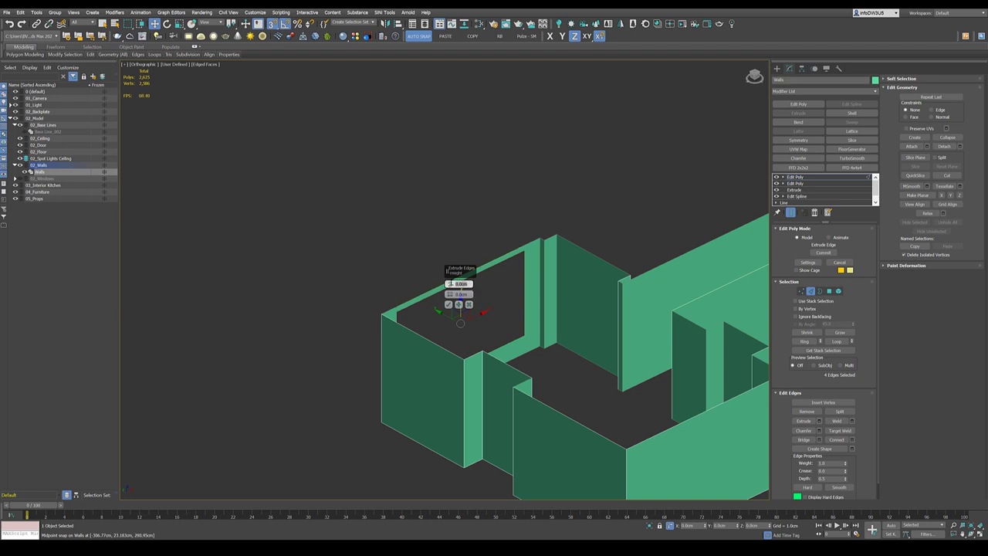
{"action": "type", "text": "30"}
{"action": "key", "text": "Return"}
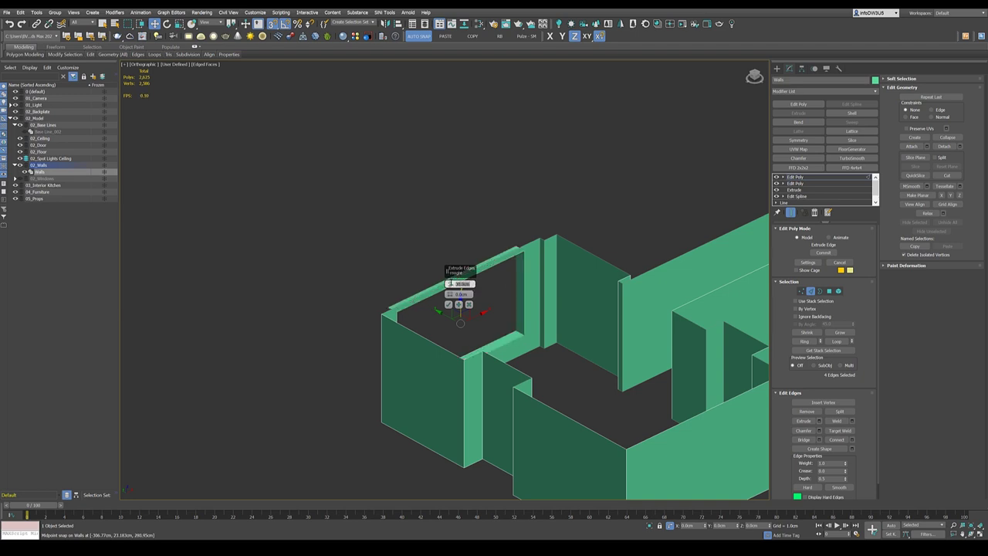
{"action": "left_click", "coordinate": [449, 304]}
{"action": "scroll", "coordinate": [453, 302], "scroll_direction": "down", "scroll_amount": 3}
{"action": "middle_click_drag", "start_coordinate": [452, 302], "coordinate": [480, 324], "text": "alt"}
{"action": "scroll", "coordinate": [478, 311], "scroll_direction": "up", "scroll_amount": 3}
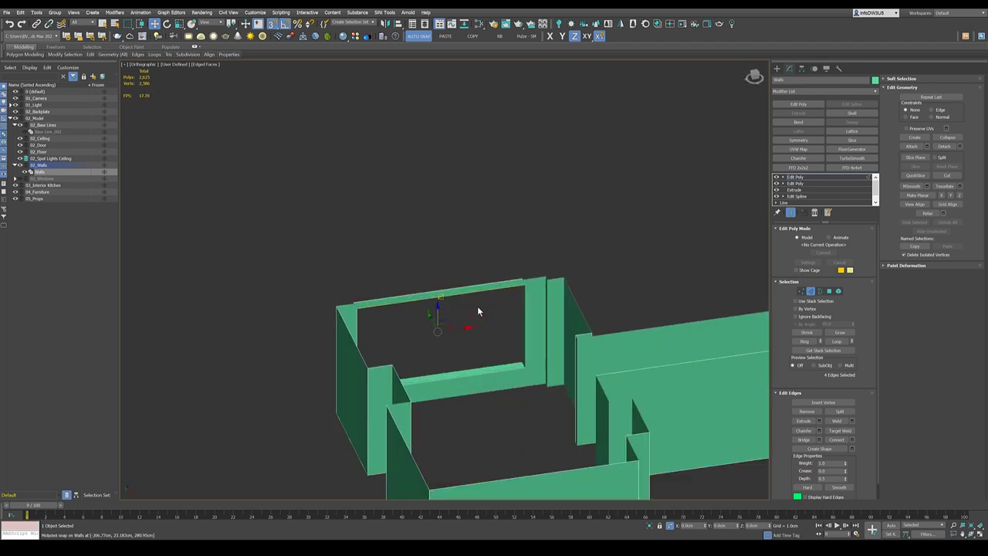
{"action": "left_click", "coordinate": [810, 292]}
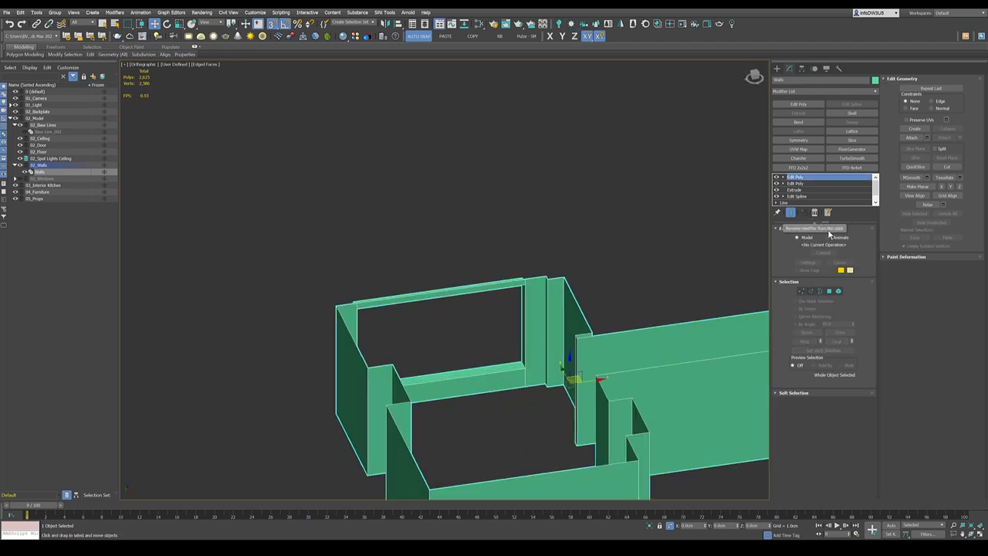
- Add a Chamfer modifier (0.5 cm, 2 segments) to Walls and toggle it to compare the edges
{"action": "left_click", "coordinate": [798, 157]}
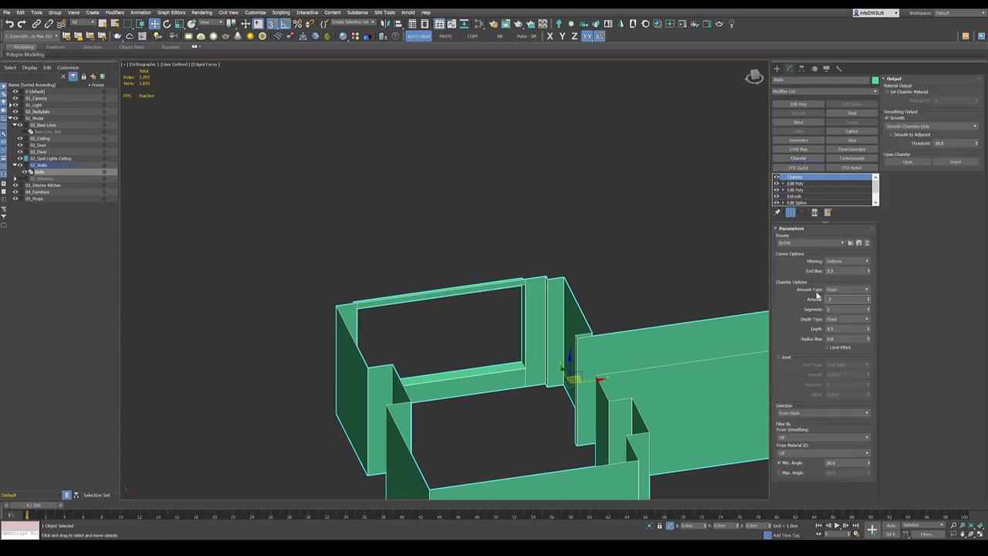
{"action": "key", "text": "Return"}
{"action": "scroll", "coordinate": [455, 360], "scroll_direction": "up", "scroll_amount": 15}
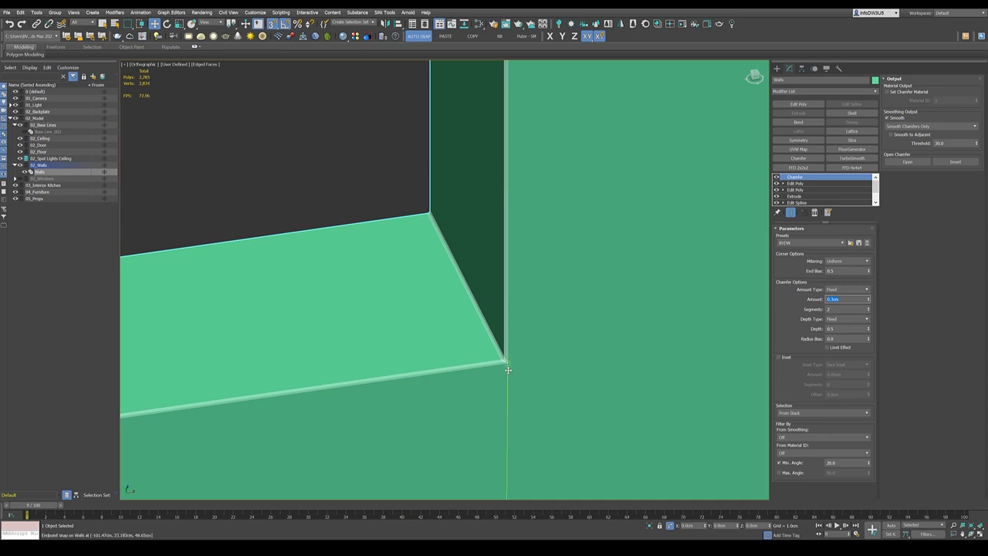
{"action": "scroll", "coordinate": [501, 378], "scroll_direction": "down", "scroll_amount": 10}
{"action": "middle_click_drag", "start_coordinate": [501, 381], "coordinate": [494, 374]}
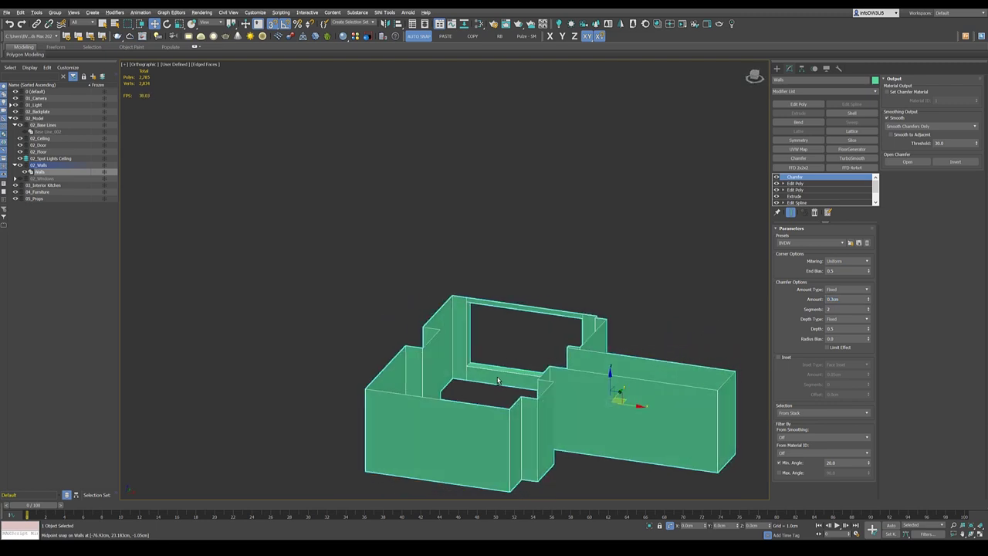
{"action": "scroll", "coordinate": [497, 375], "scroll_direction": "up", "scroll_amount": 3}
{"action": "scroll", "coordinate": [540, 309], "scroll_direction": "down", "scroll_amount": 5}
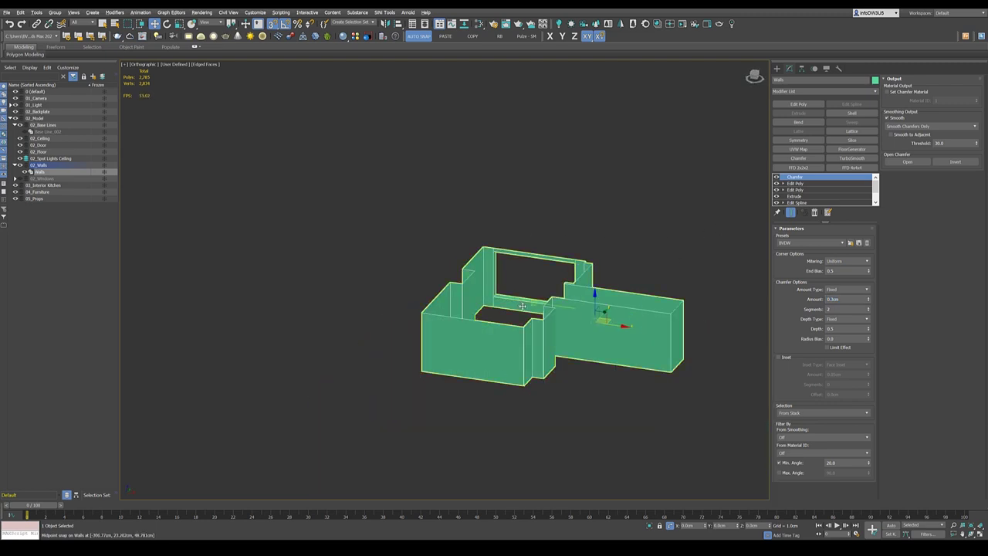
{"action": "scroll", "coordinate": [530, 311], "scroll_direction": "up", "scroll_amount": 5}
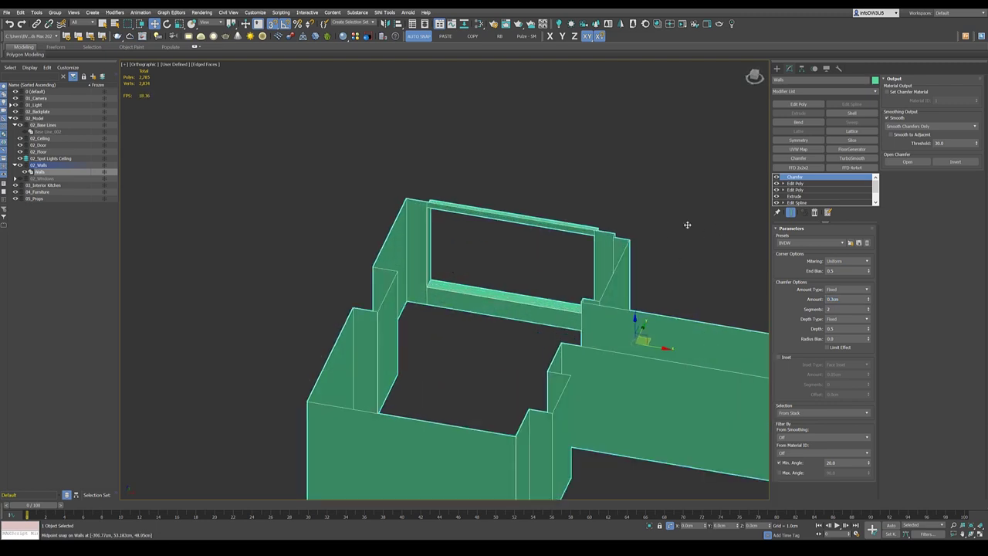
{"action": "left_click", "coordinate": [778, 178]}
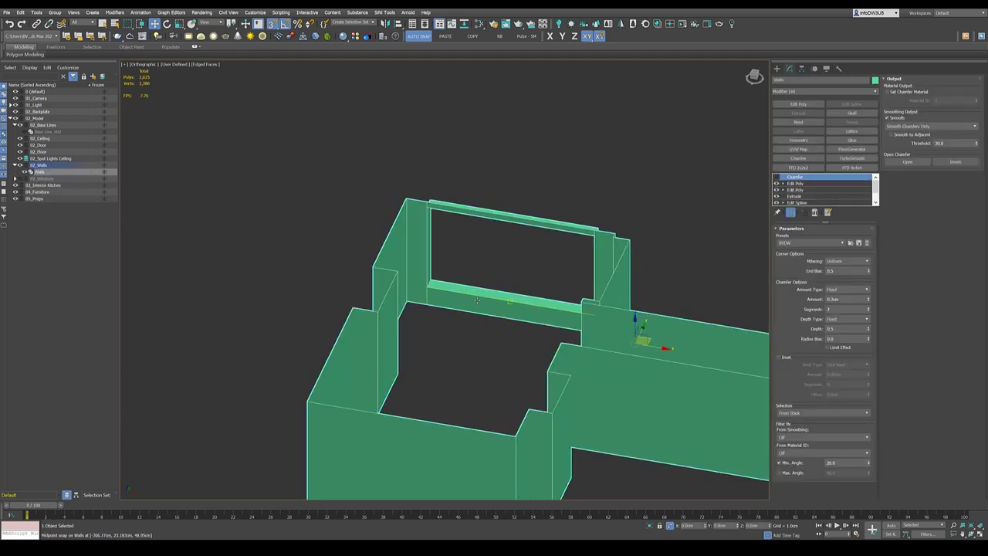
{"action": "scroll", "coordinate": [507, 279], "scroll_direction": "up", "scroll_amount": 2}
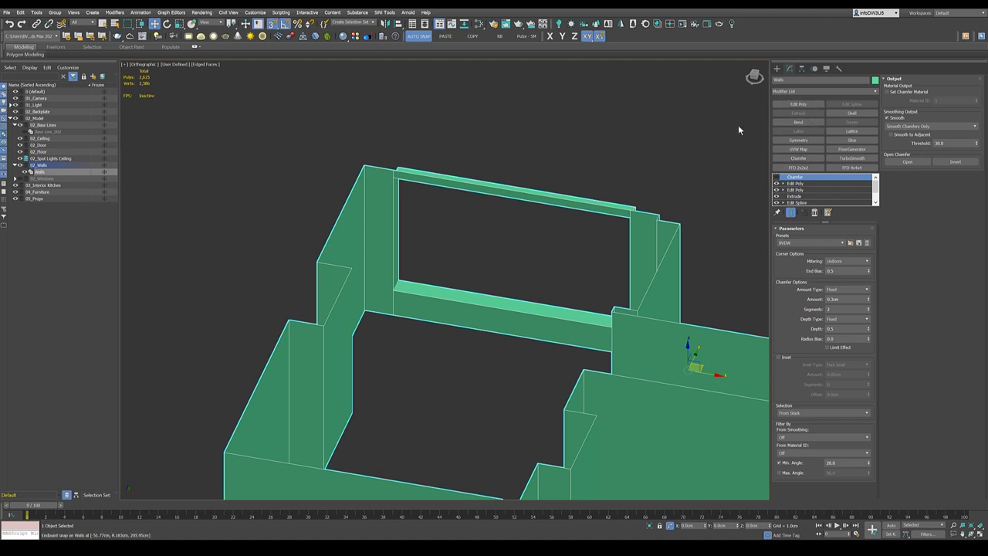
- In Top wireframe view, draw a 30 × 410 cm rectangle from the outline's top-left vertex
{"action": "key", "text": "Delete"}
{"action": "key", "text": "t"}
{"action": "key", "text": "F3"}
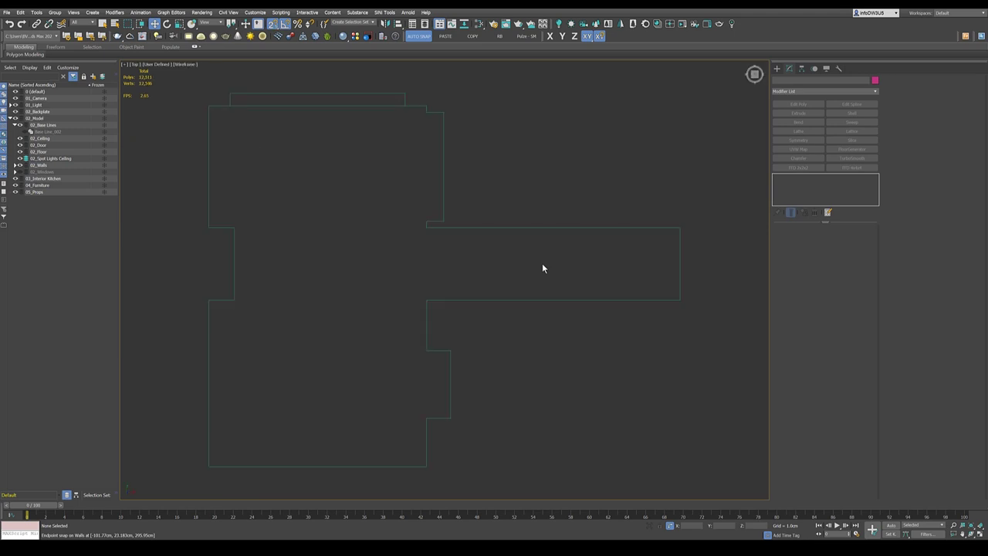
{"action": "left_click", "coordinate": [776, 68]}
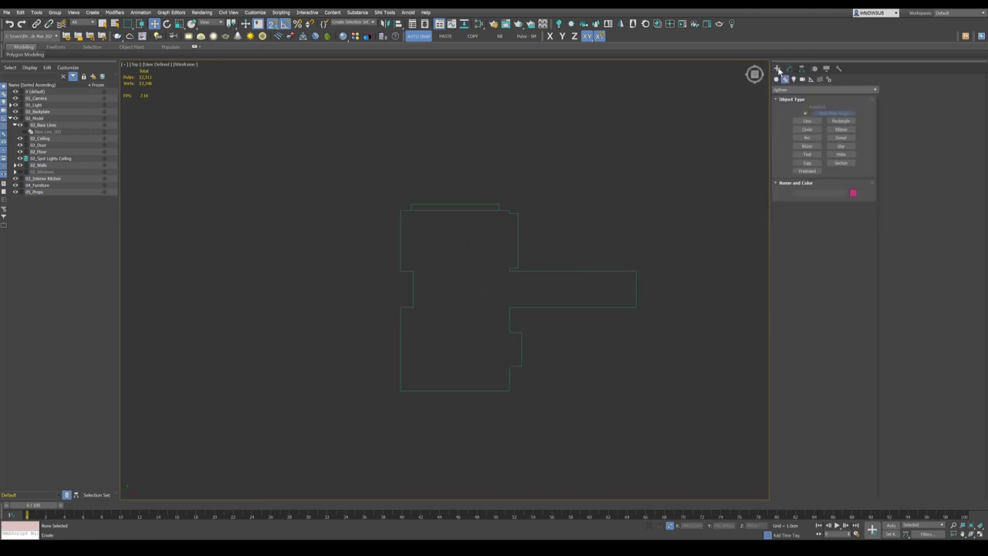
{"action": "left_click", "coordinate": [785, 80]}
{"action": "left_click", "coordinate": [841, 121]}
{"action": "scroll", "coordinate": [453, 203], "scroll_direction": "up", "scroll_amount": 3}
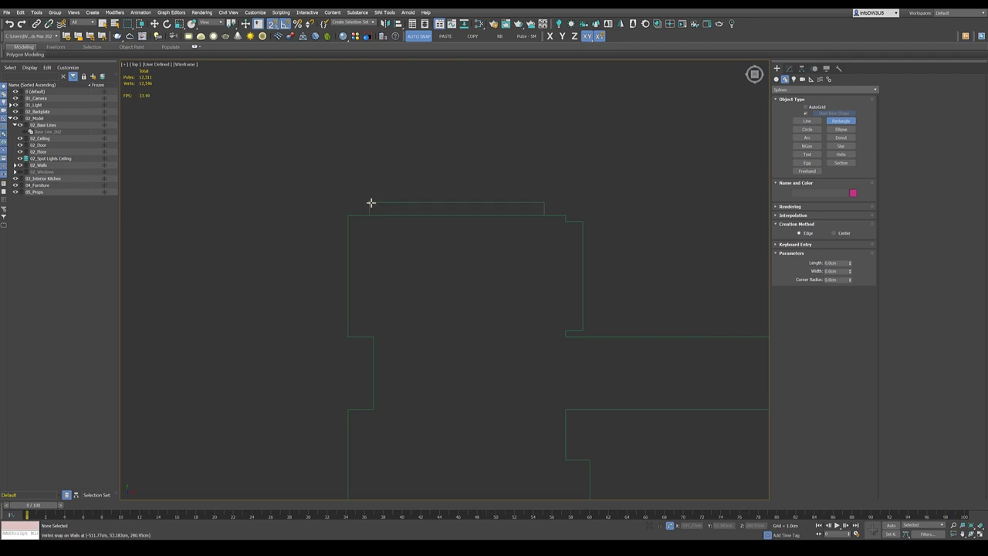
{"action": "left_click_drag", "start_coordinate": [371, 202], "coordinate": [544, 215]}
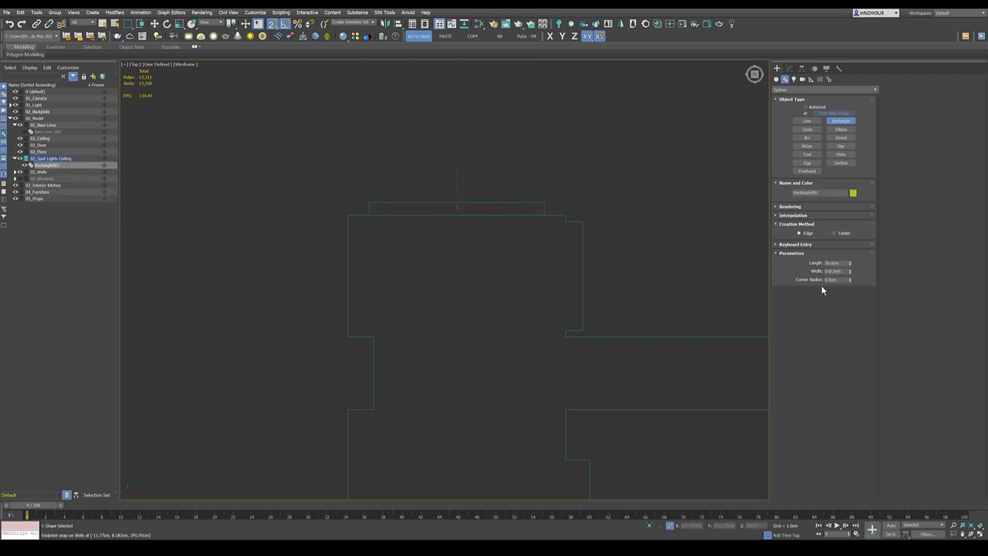
- Orbit into a 3D view of the room and restore Edged Faces shading
{"action": "scroll", "coordinate": [442, 361], "scroll_direction": "down", "scroll_amount": 3}
{"action": "middle_click_drag", "start_coordinate": [441, 364], "coordinate": [459, 308], "text": "alt"}
{"action": "scroll", "coordinate": [459, 308], "scroll_direction": "up", "scroll_amount": 8}
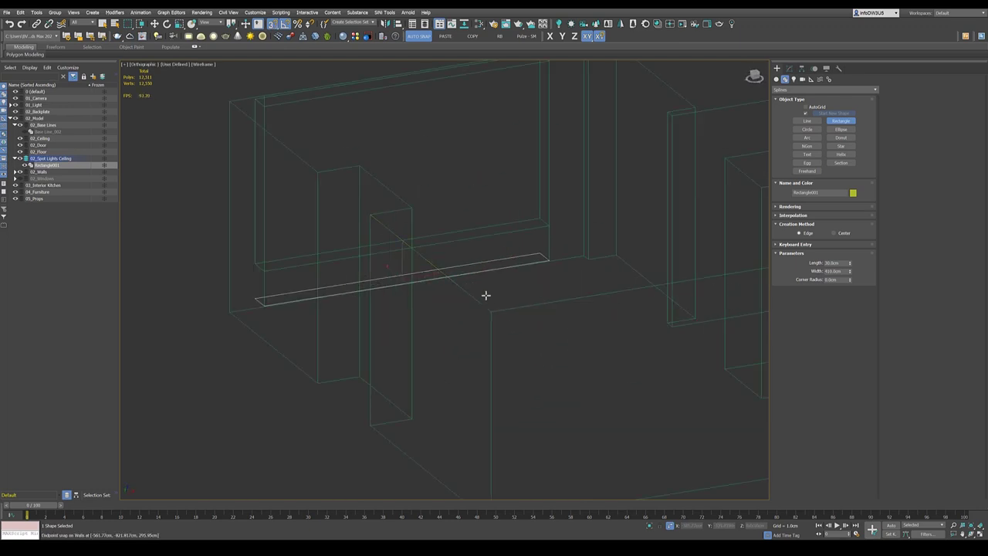
{"action": "key", "text": "F3"}
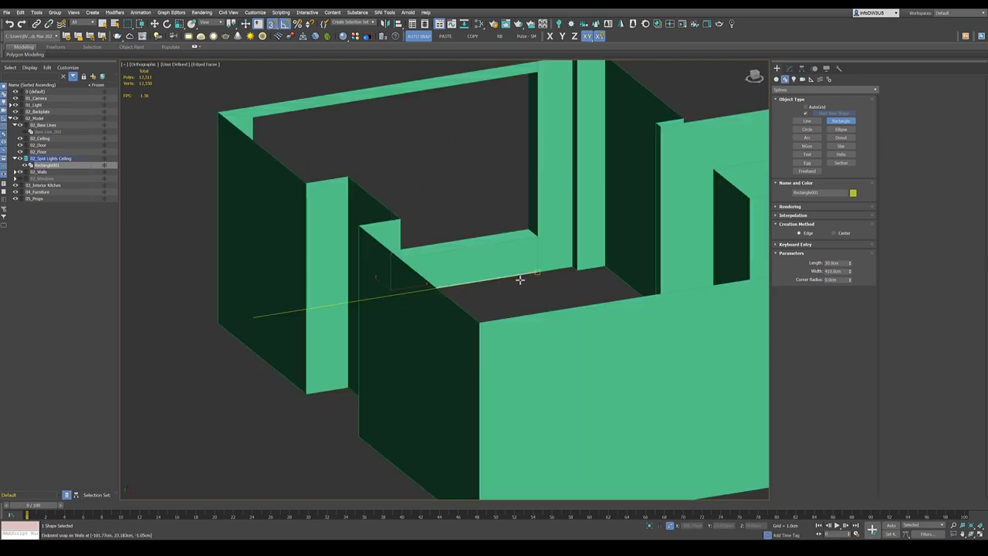
{"action": "scroll", "coordinate": [530, 306], "scroll_direction": "down", "scroll_amount": 2}
- Add a Shell modifier to Rectangle001 with a 1 cm outer amount
{"action": "left_click", "coordinate": [794, 70]}
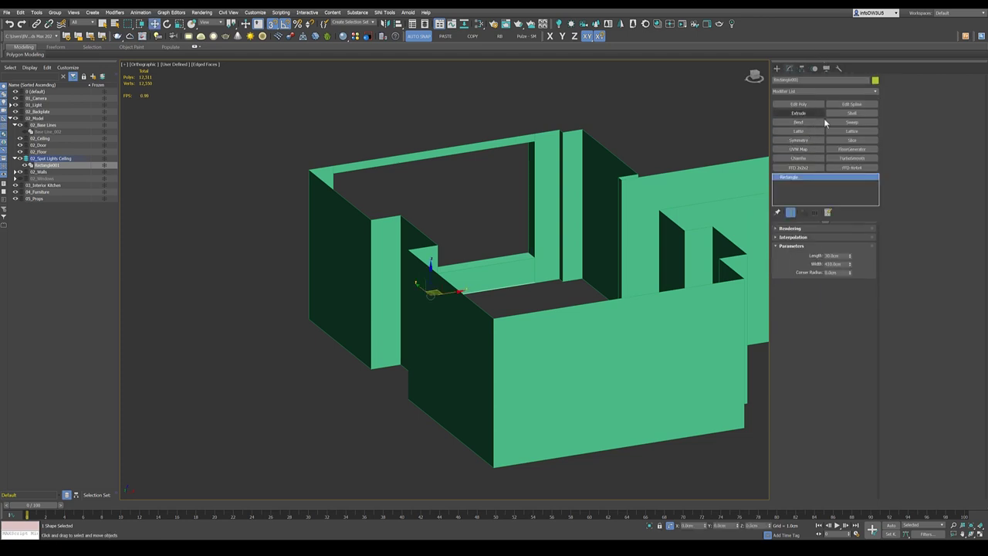
{"action": "left_click", "coordinate": [852, 113]}
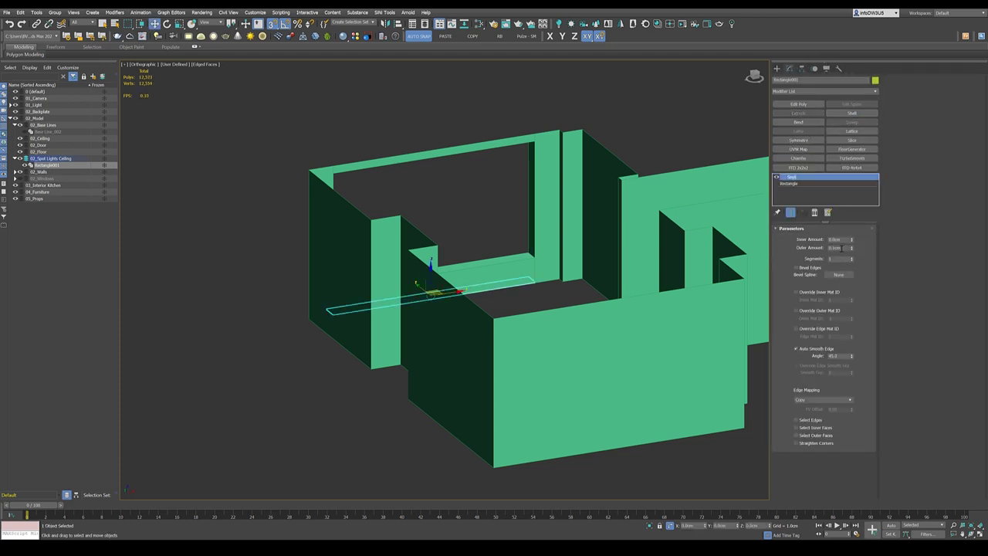
{"action": "type", "text": "1"}
{"action": "key", "text": "Return"}
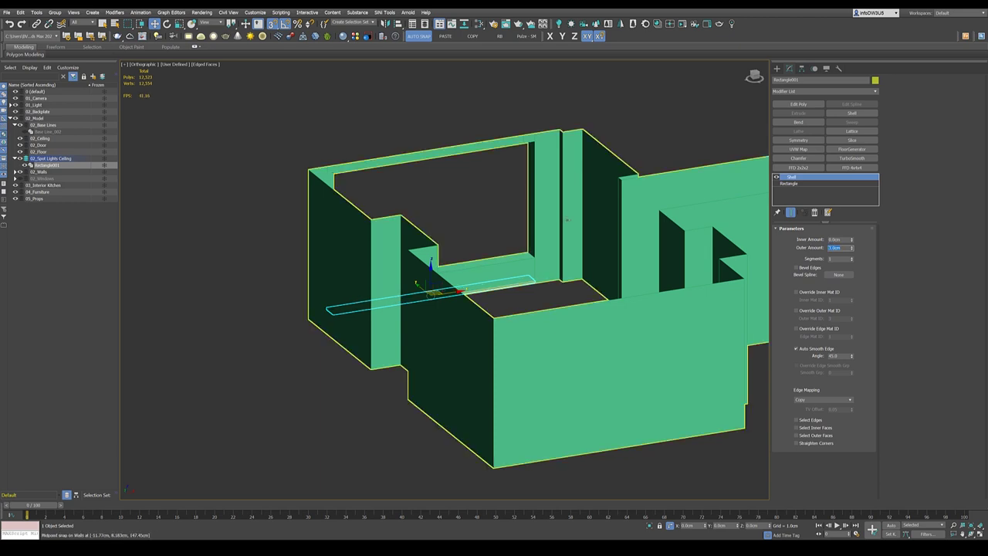
{"action": "scroll", "coordinate": [498, 310], "scroll_direction": "up", "scroll_amount": 5}
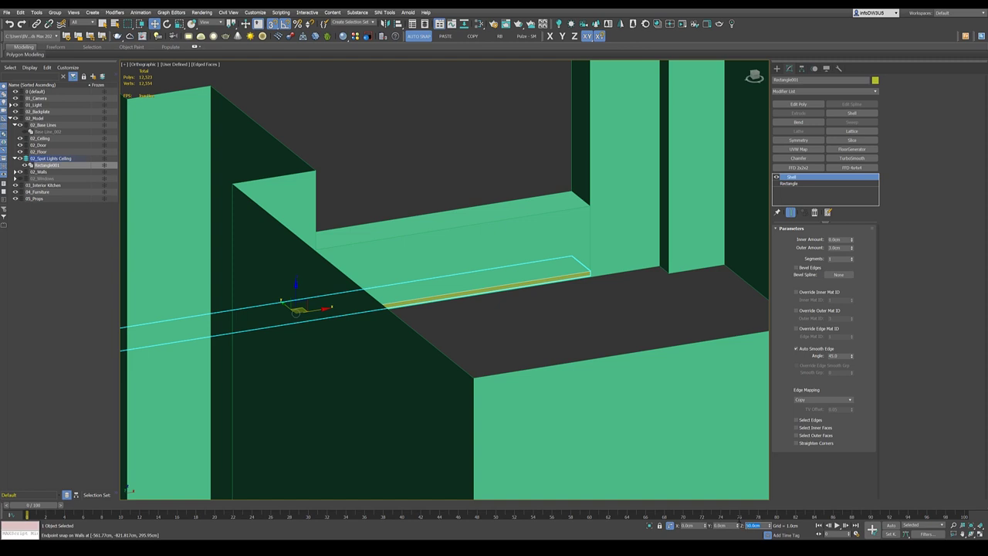
- Adjust the sill slab's Z position up and back down beneath the window opening
{"action": "scroll", "coordinate": [602, 291], "scroll_direction": "down", "scroll_amount": 6}
{"action": "middle_click_drag", "start_coordinate": [602, 290], "coordinate": [578, 304], "text": "alt"}
{"action": "scroll", "coordinate": [415, 257], "scroll_direction": "up", "scroll_amount": 8}
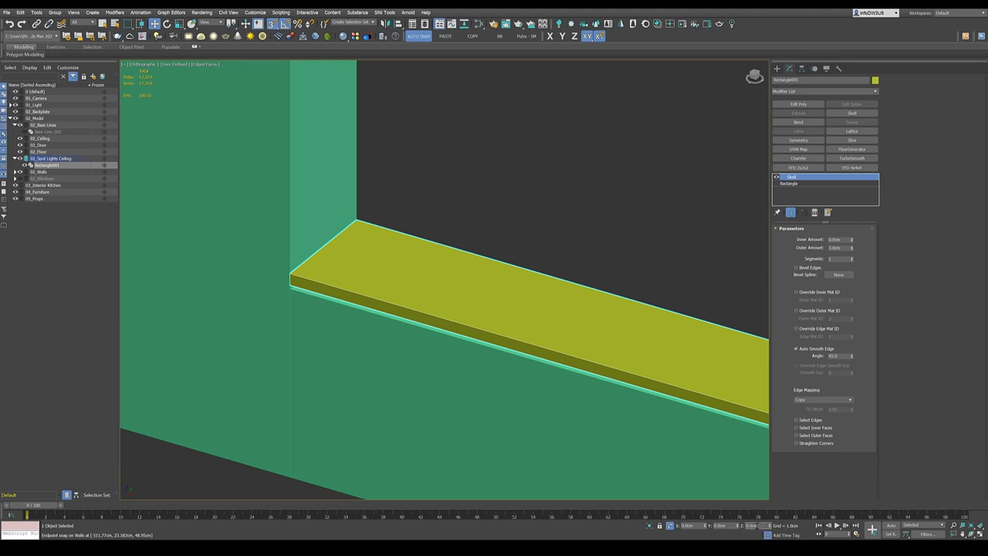
{"action": "key", "text": "Return"}
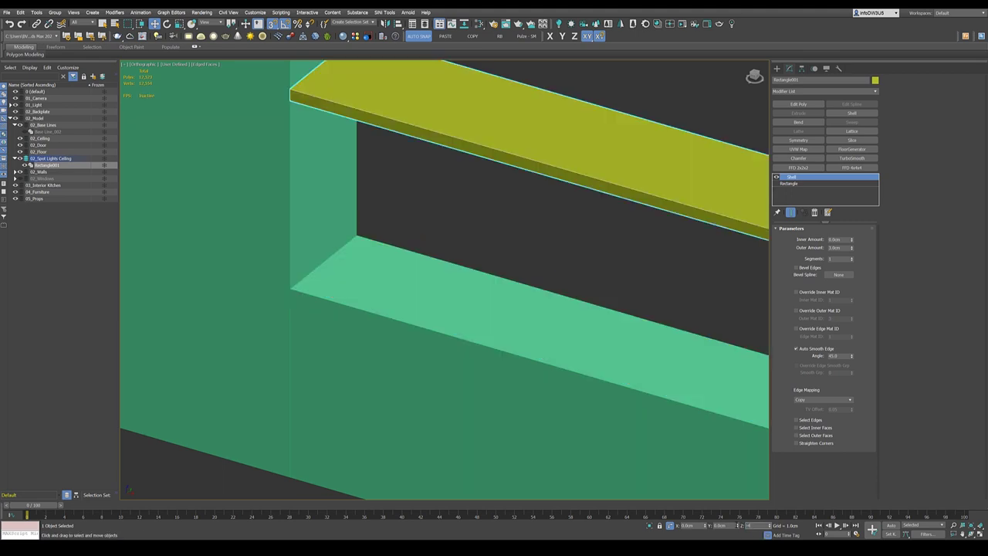
{"action": "key", "text": "Return"}
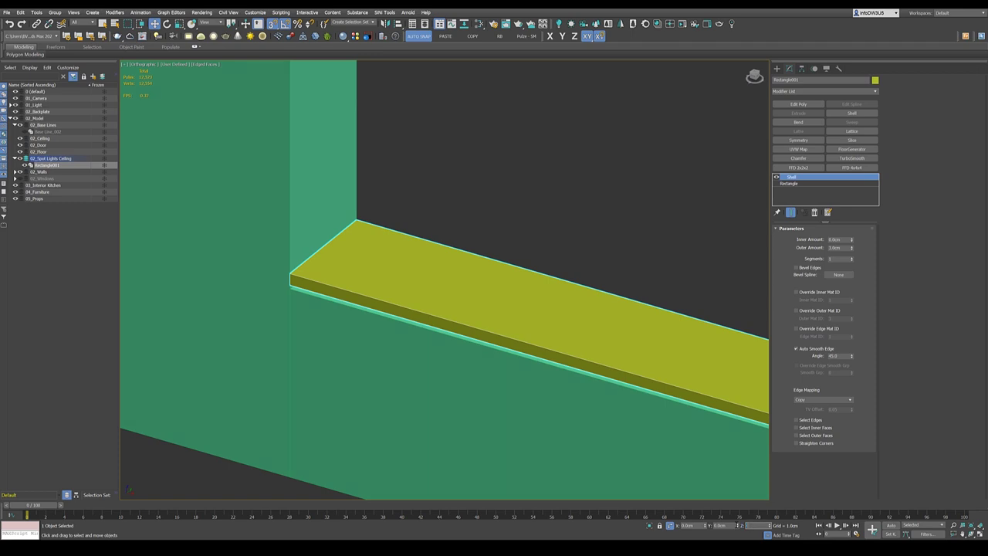
{"action": "middle_click_drag", "start_coordinate": [402, 432], "coordinate": [434, 432], "text": "alt"}
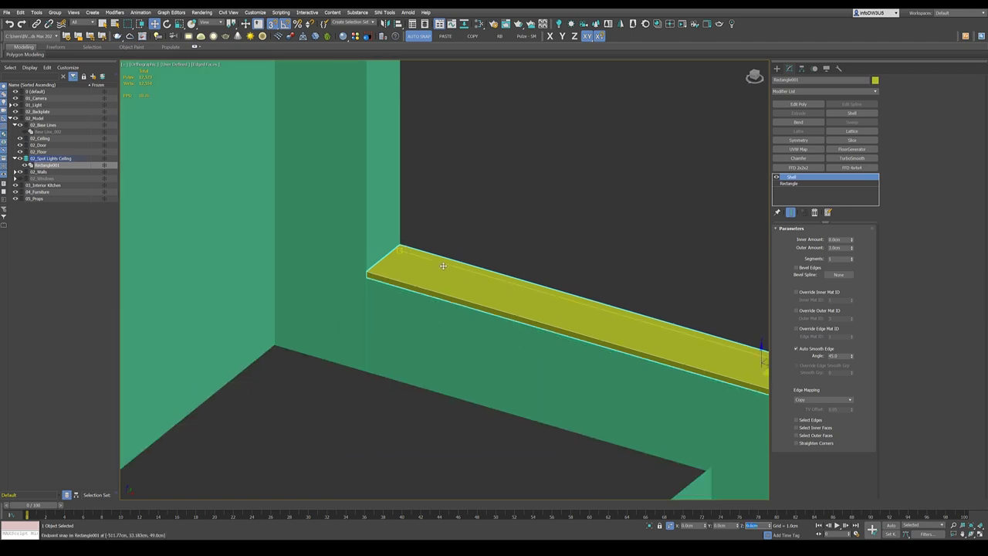
- Paste the walls' 0.5 cm, 2-segment Chamfer onto Rectangle001 above Shell, and show the 02_Windows layer
{"action": "left_click", "coordinate": [435, 427]}
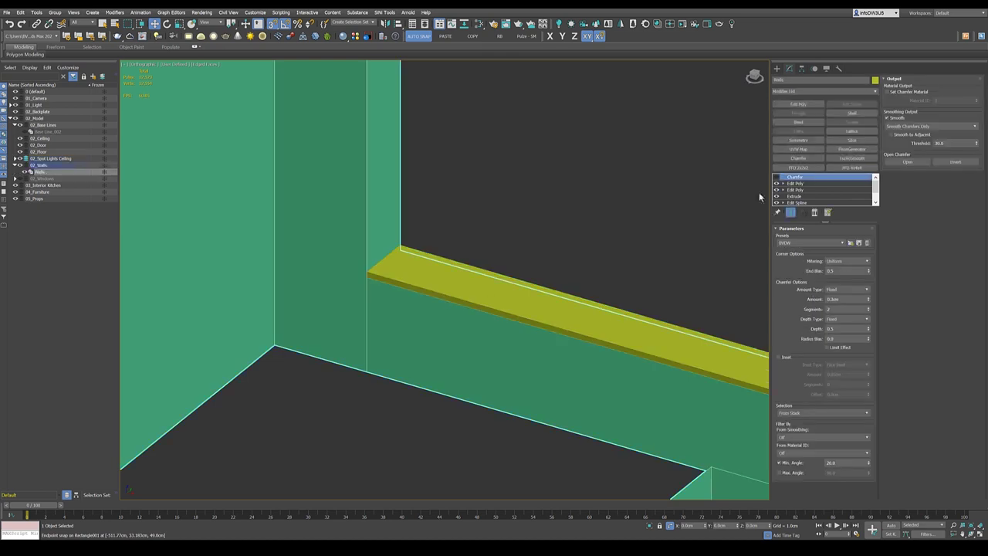
{"action": "left_click", "coordinate": [477, 310]}
{"action": "scroll", "coordinate": [373, 254], "scroll_direction": "up", "scroll_amount": 6}
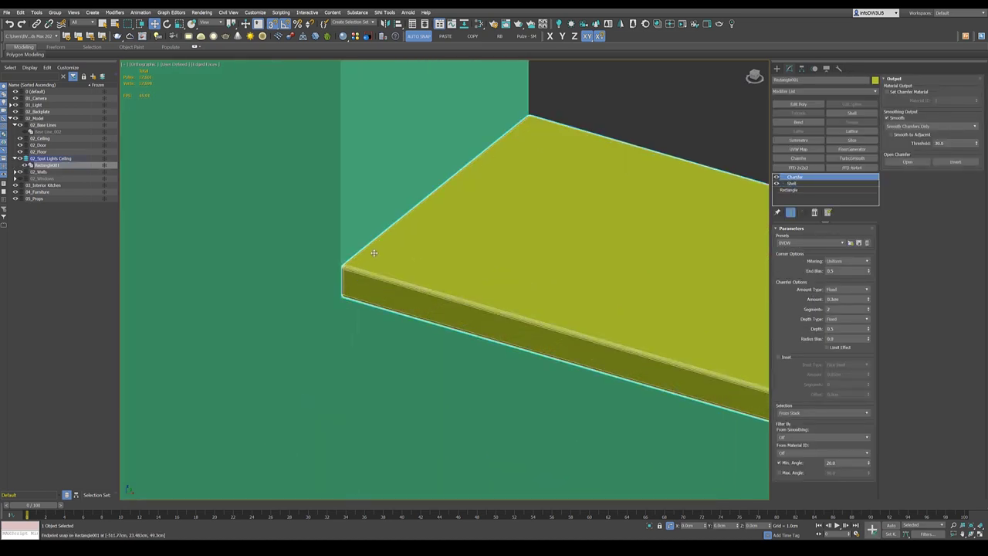
{"action": "scroll", "coordinate": [373, 254], "scroll_direction": "down", "scroll_amount": 7}
{"action": "scroll", "coordinate": [373, 254], "scroll_direction": "down", "scroll_amount": 10}
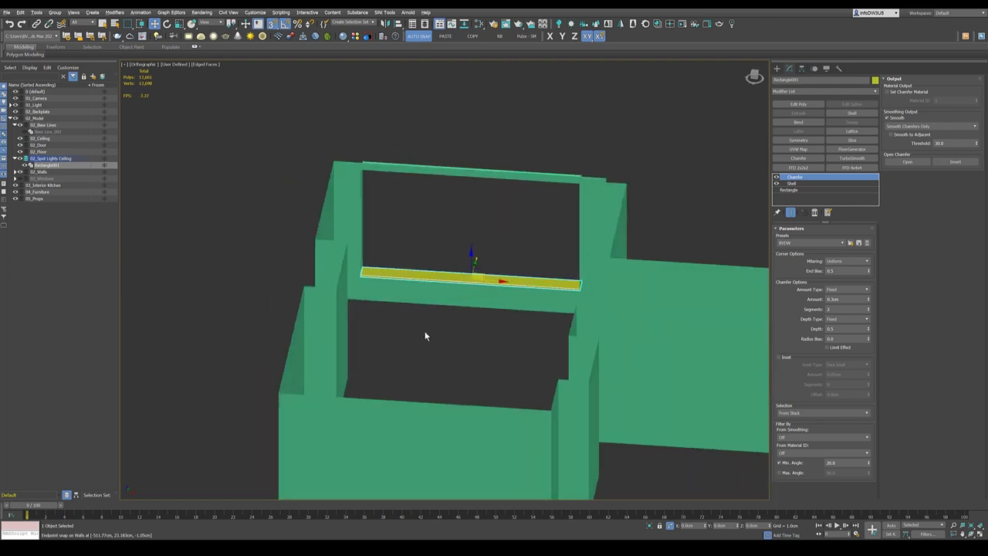
{"action": "scroll", "coordinate": [469, 287], "scroll_direction": "up", "scroll_amount": 1}
{"action": "scroll", "coordinate": [470, 291], "scroll_direction": "up", "scroll_amount": 2}
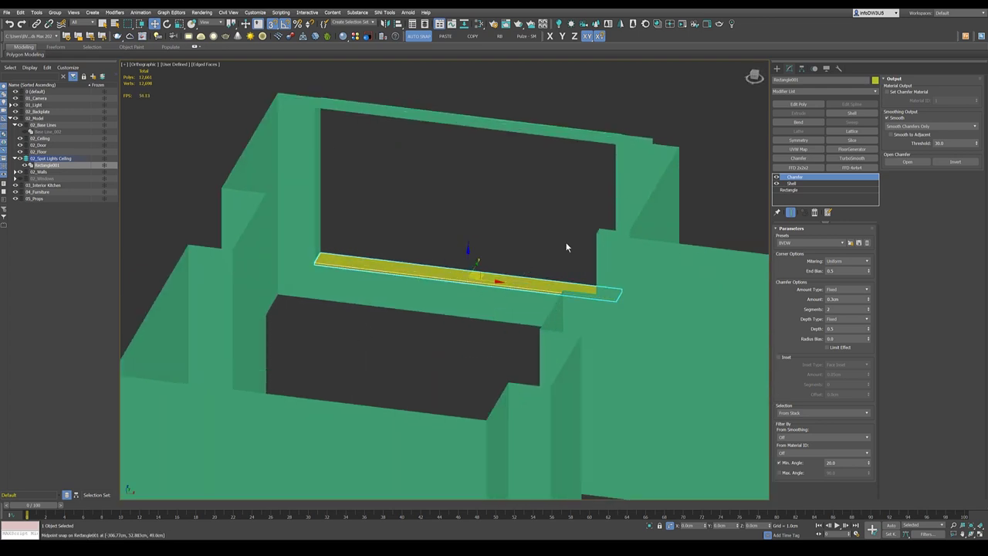
{"action": "left_click", "coordinate": [20, 178]}
- Clear the selection and switch to a wireframe Front view
{"action": "left_click", "coordinate": [374, 351]}
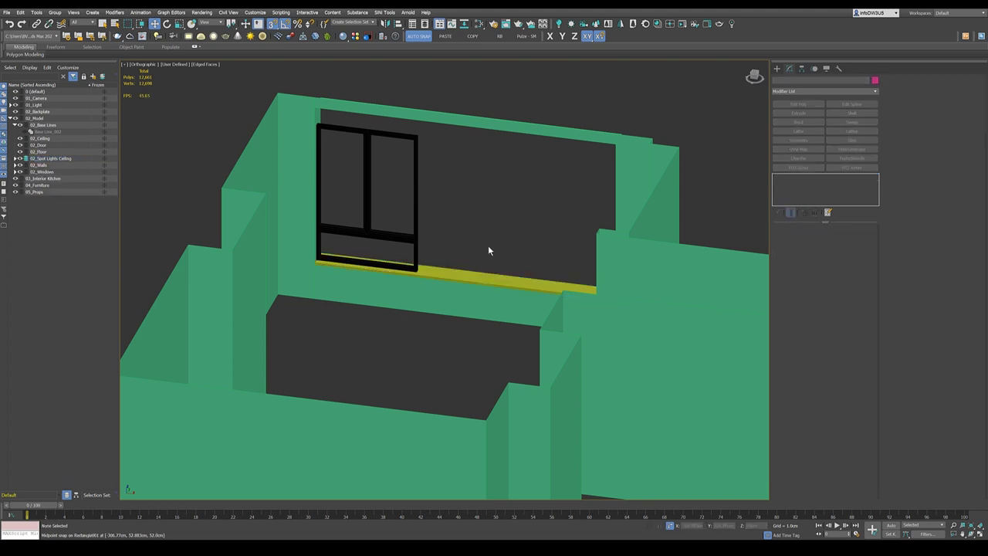
{"action": "key", "text": "l"}
{"action": "key", "text": "F3"}
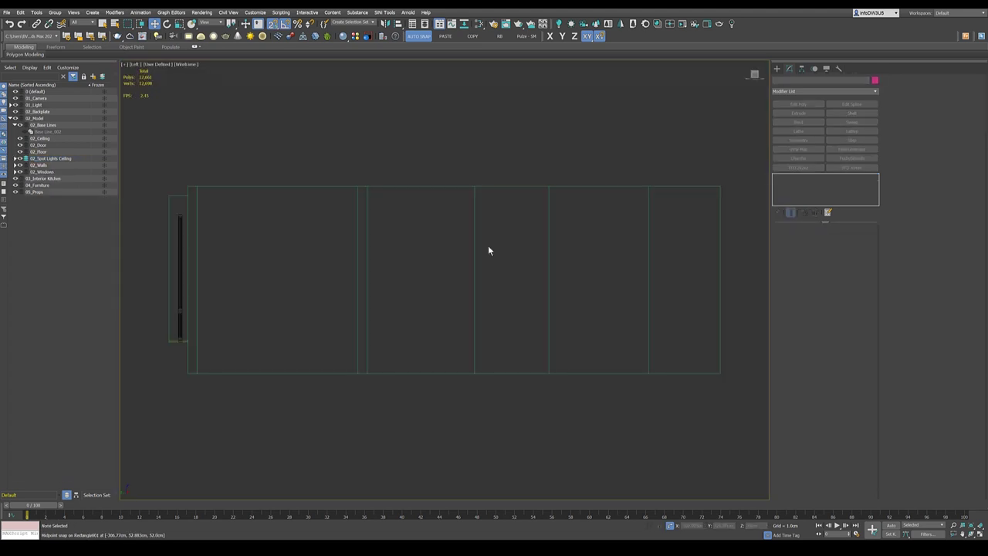
{"action": "scroll", "coordinate": [488, 250], "scroll_direction": "down", "scroll_amount": 2}
{"action": "key", "text": "f"}
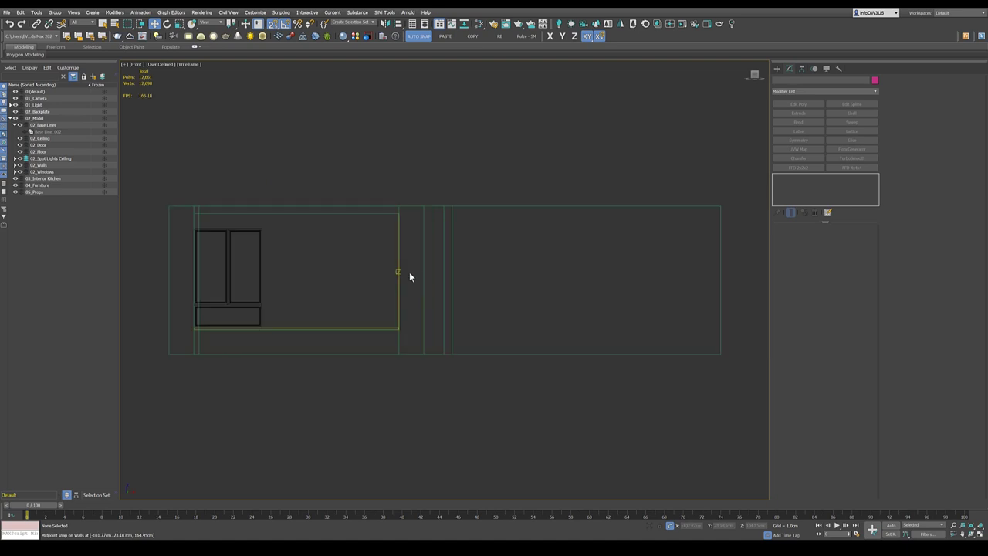
{"action": "scroll", "coordinate": [475, 253], "scroll_direction": "down", "scroll_amount": 2}
{"action": "scroll", "coordinate": [293, 256], "scroll_direction": "up", "scroll_amount": 2}
{"action": "scroll", "coordinate": [245, 270], "scroll_direction": "up", "scroll_amount": 3}
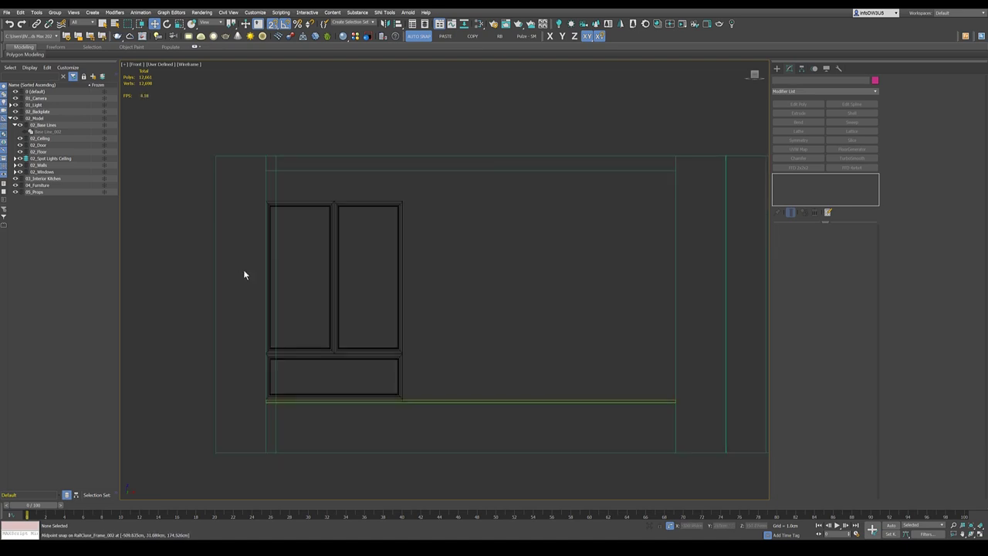
- Select the Walls object and enter its Edit Poly vertex level
{"action": "left_click", "coordinate": [331, 232]}
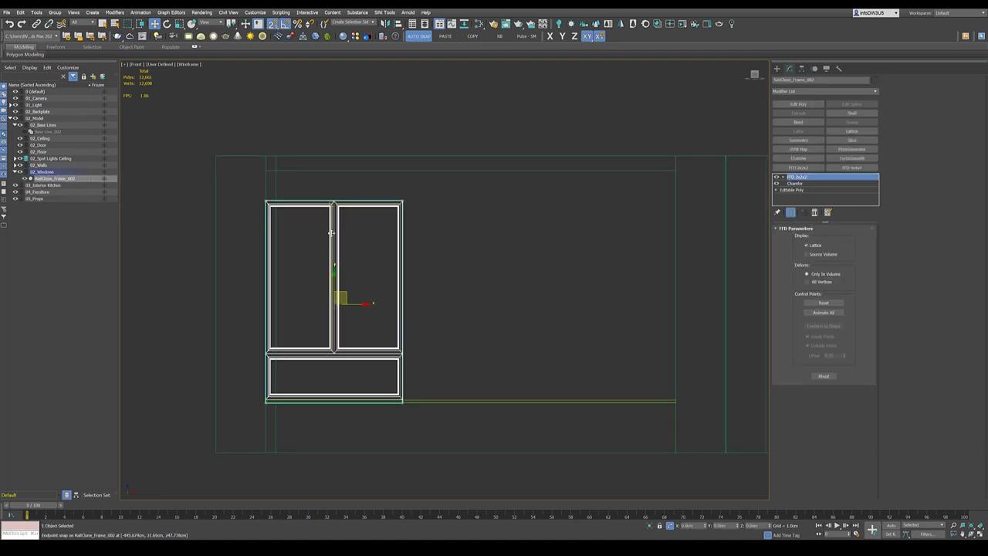
{"action": "left_click", "coordinate": [312, 171]}
{"action": "scroll", "coordinate": [425, 255], "scroll_direction": "down", "scroll_amount": 2}
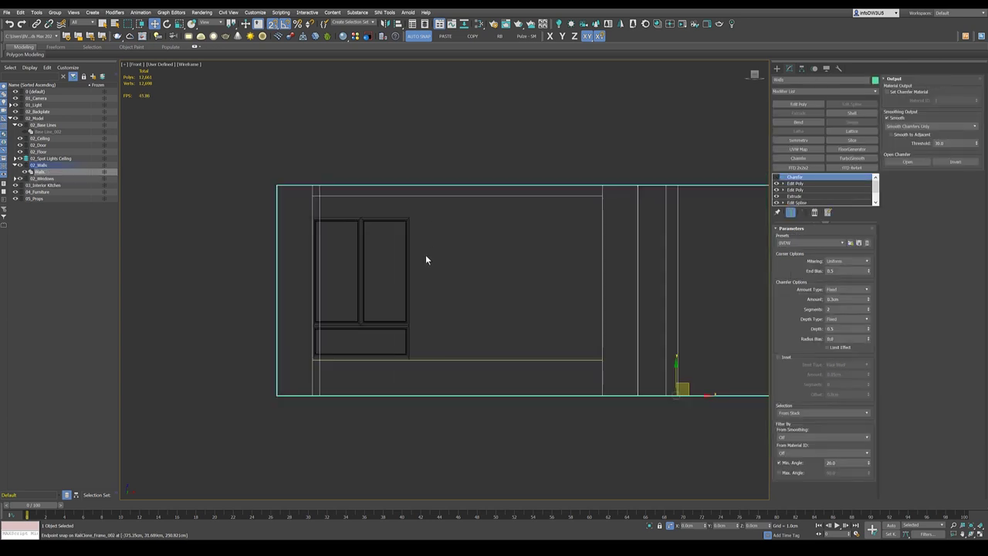
{"action": "middle_click_drag", "start_coordinate": [425, 254], "coordinate": [401, 273]}
{"action": "left_click", "coordinate": [804, 183]}
{"action": "scroll", "coordinate": [500, 311], "scroll_direction": "down", "scroll_amount": 2}
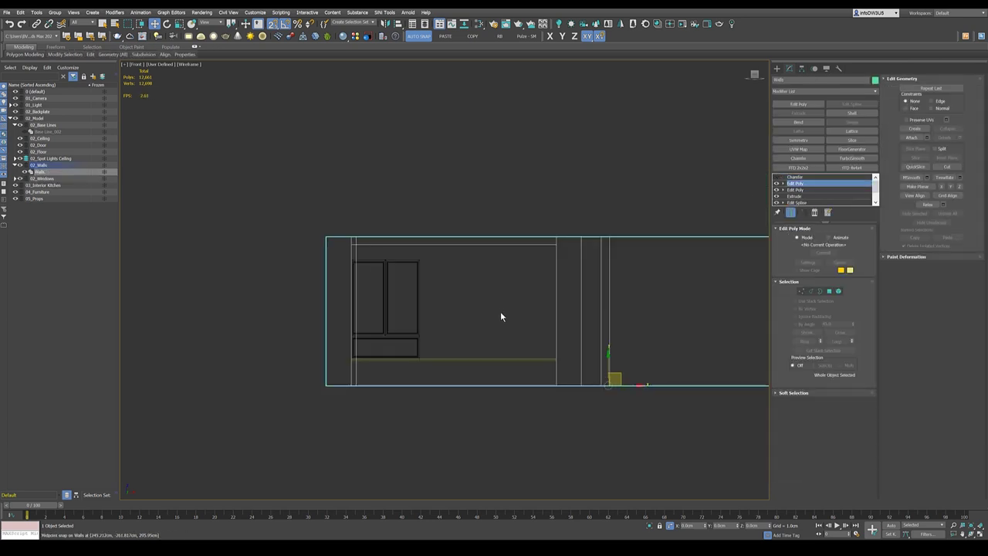
{"action": "left_click", "coordinate": [802, 292]}
{"action": "scroll", "coordinate": [335, 312], "scroll_direction": "down", "scroll_amount": 2}
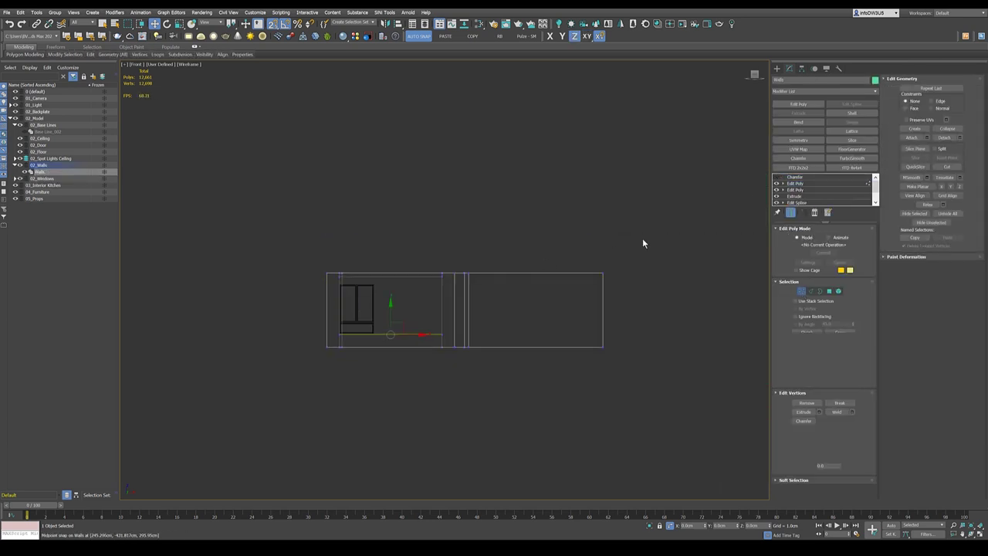
- Lower the 26 wall-top vertices, snapped along Y, to the window frame's corner height
{"action": "left_click_drag", "start_coordinate": [657, 236], "coordinate": [379, 289]}
{"action": "left_click_drag", "start_coordinate": [264, 289], "coordinate": [268, 282]}
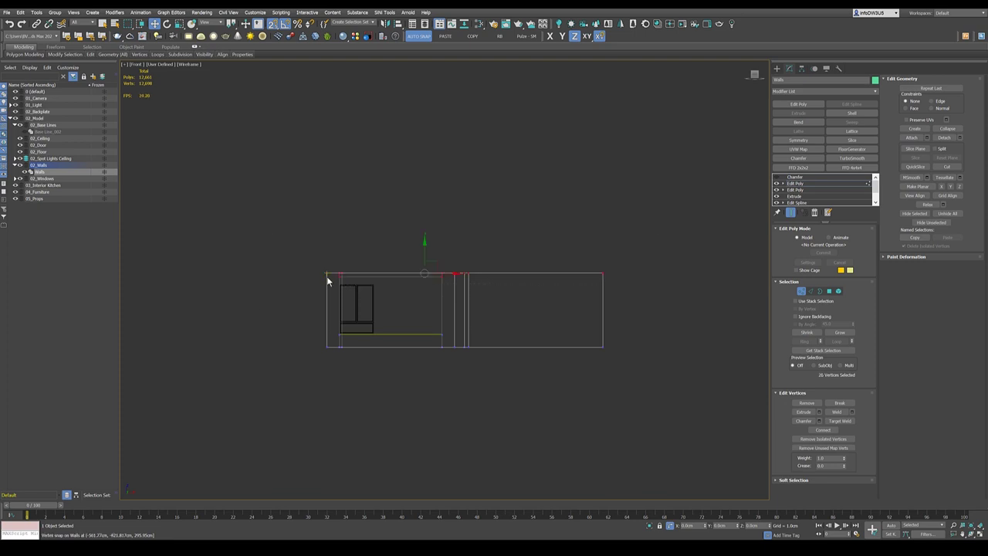
{"action": "scroll", "coordinate": [332, 275], "scroll_direction": "up", "scroll_amount": 5}
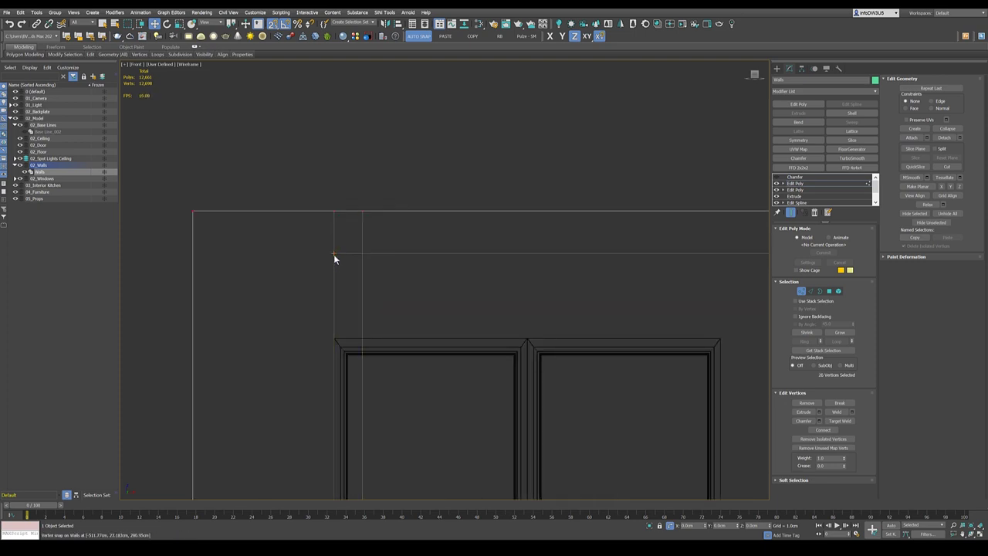
{"action": "left_click_drag", "start_coordinate": [334, 254], "coordinate": [332, 337]}
{"action": "key", "text": "F6"}
{"action": "left_click_drag", "start_coordinate": [333, 252], "coordinate": [332, 335]}
{"action": "scroll", "coordinate": [360, 285], "scroll_direction": "down", "scroll_amount": 5}
{"action": "middle_click_drag", "start_coordinate": [359, 285], "coordinate": [394, 313]}
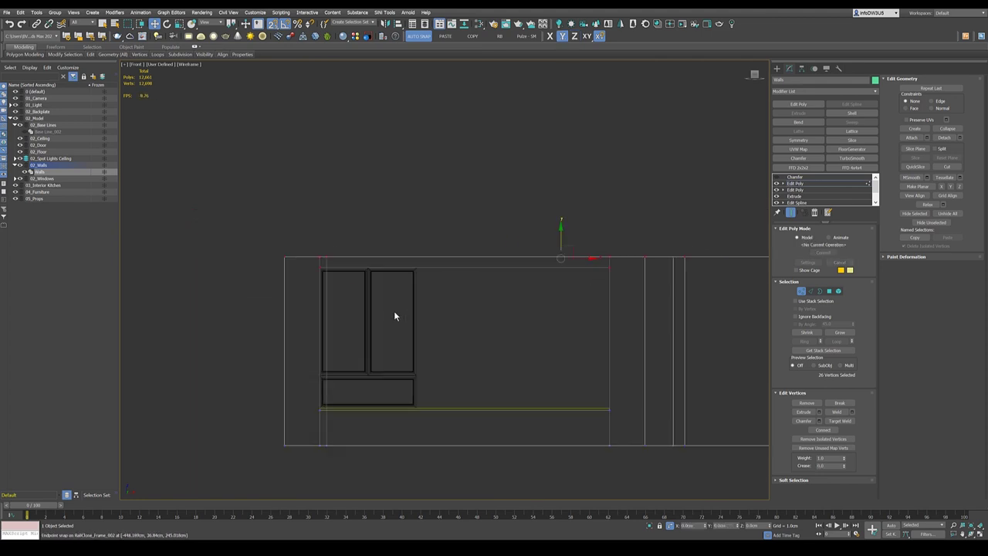
- Exit vertex mode on Walls, deselect, and select the RailClone_Frame_002 window frame
{"action": "left_click", "coordinate": [802, 291]}
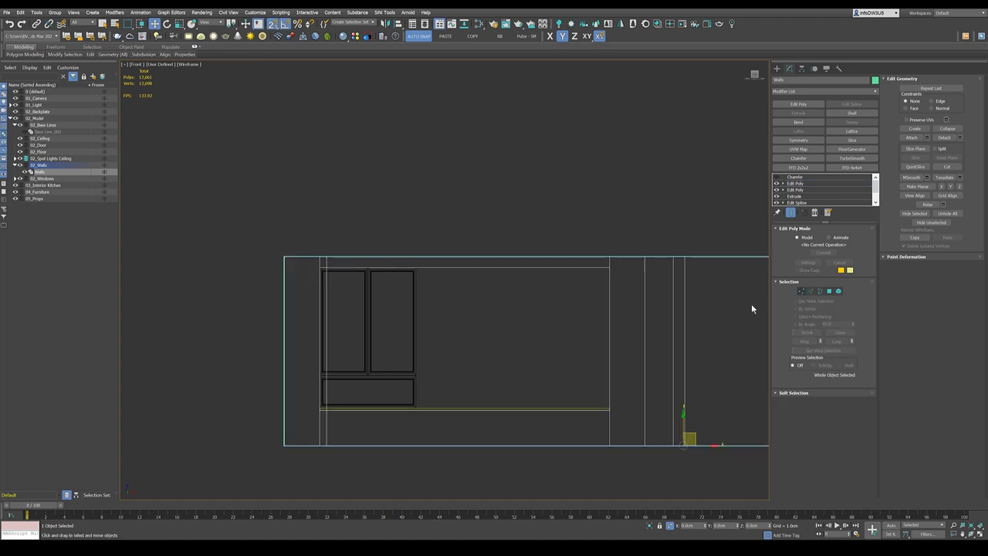
{"action": "left_click", "coordinate": [446, 360]}
{"action": "left_click", "coordinate": [412, 377]}
{"action": "scroll", "coordinate": [425, 360], "scroll_direction": "down", "scroll_amount": 2}
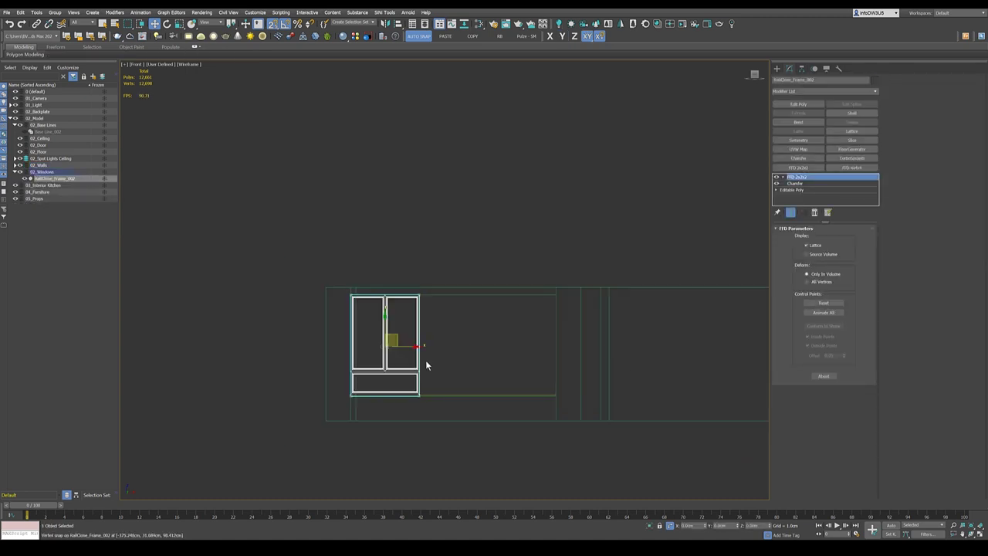
{"action": "scroll", "coordinate": [440, 360], "scroll_direction": "up", "scroll_amount": 2}
- Clone the frame as instance RailClone_Frame_003 and align it X/Z, Minimum to Maximum, beside the original
{"action": "left_click_drag", "start_coordinate": [364, 349], "coordinate": [499, 349], "text": "shift"}
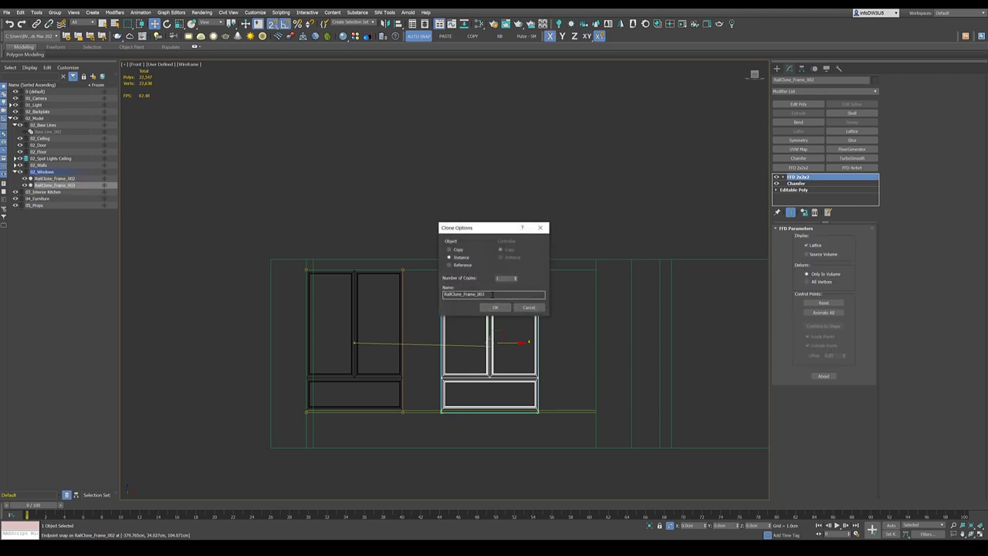
{"action": "left_click", "coordinate": [495, 307]}
{"action": "scroll", "coordinate": [445, 358], "scroll_direction": "up", "scroll_amount": 2}
{"action": "key", "text": "alt+a"}
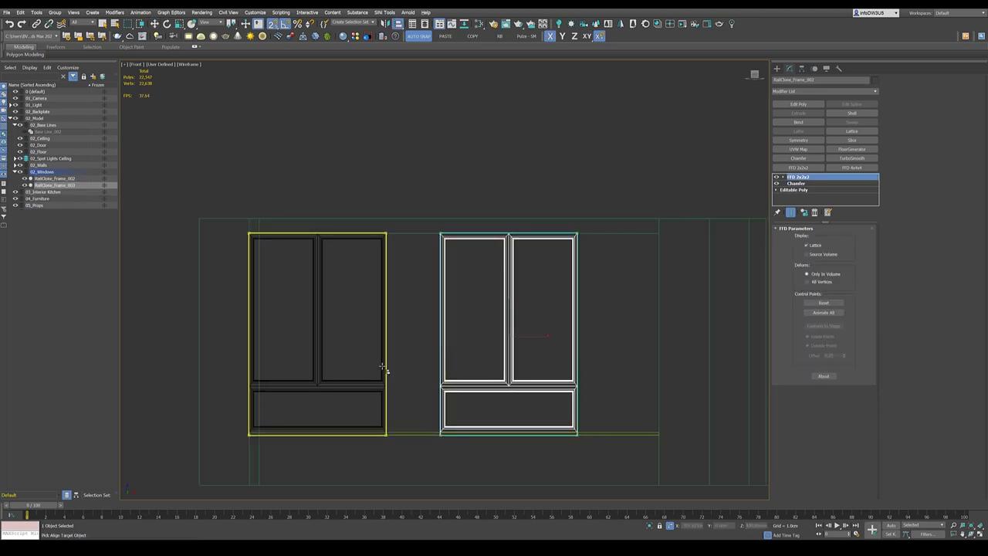
{"action": "left_click", "coordinate": [384, 368]}
{"action": "left_click", "coordinate": [491, 219]}
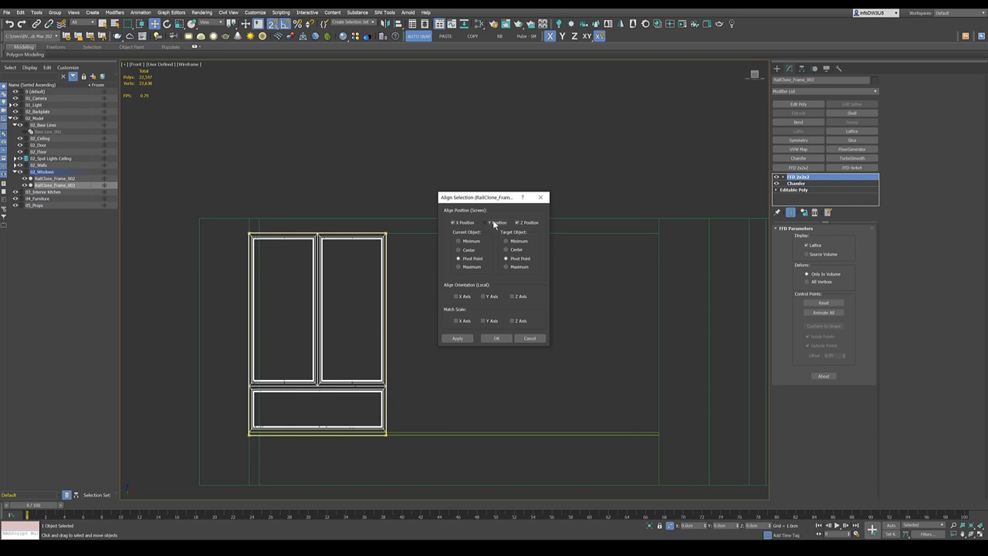
{"action": "left_click", "coordinate": [470, 241]}
{"action": "left_click", "coordinate": [516, 267]}
{"action": "left_click", "coordinate": [496, 338]}
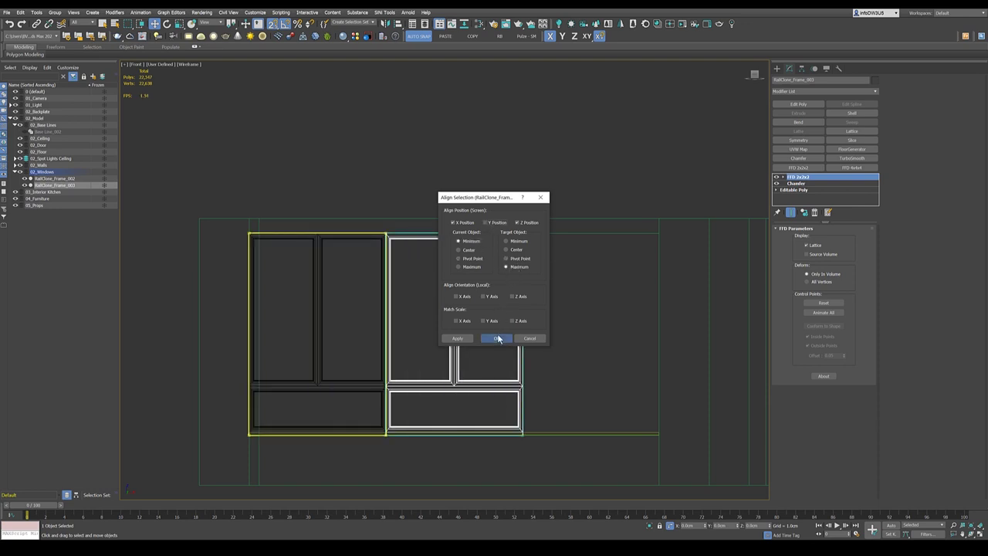
{"action": "scroll", "coordinate": [419, 316], "scroll_direction": "down", "scroll_amount": 2}
{"action": "scroll", "coordinate": [481, 328], "scroll_direction": "up", "scroll_amount": 2}
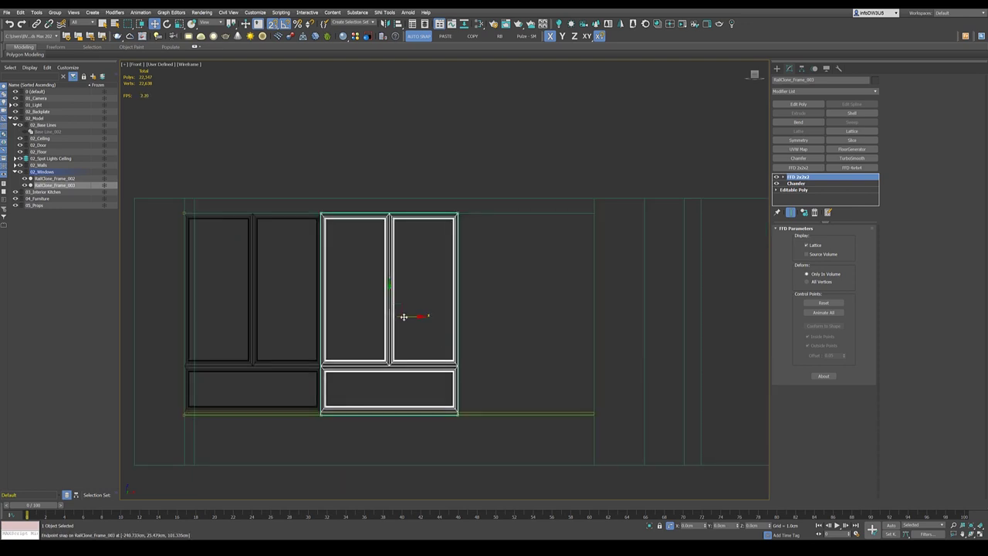
- Clone a second instance, RailClone_Frame_004, and align it against the middle frame the same way
{"action": "left_click_drag", "start_coordinate": [403, 316], "coordinate": [569, 316], "text": "shift"}
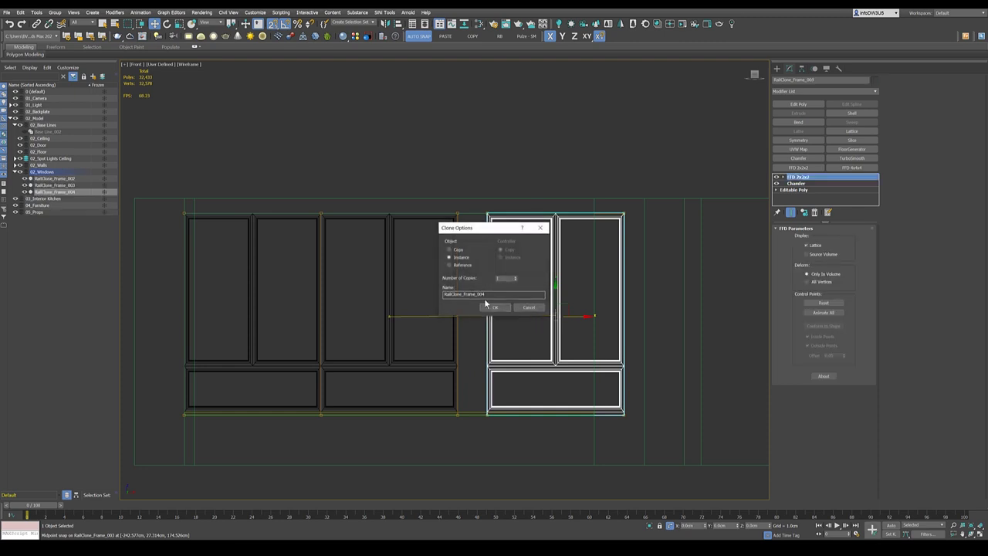
{"action": "left_click", "coordinate": [494, 306]}
{"action": "key", "text": "alt+a"}
{"action": "left_click", "coordinate": [453, 362]}
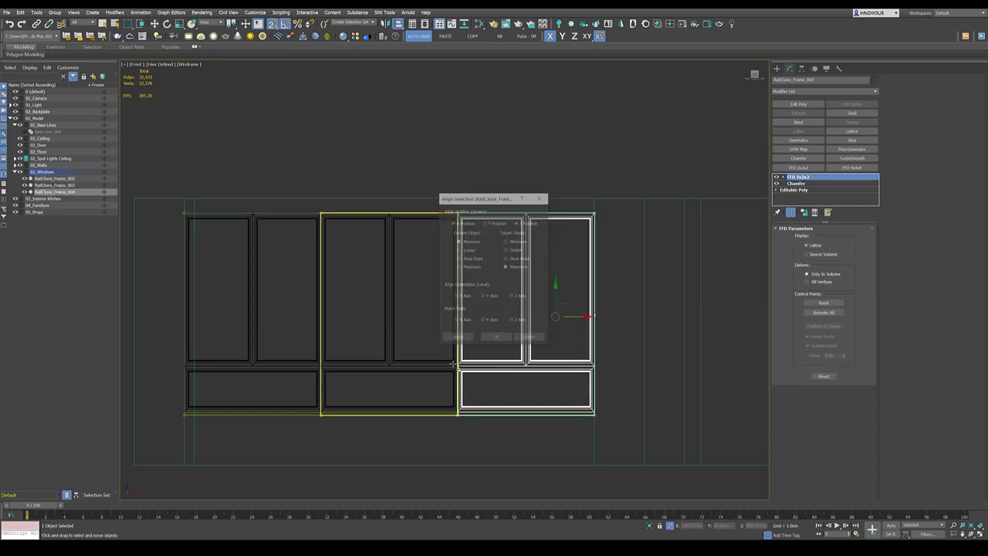
{"action": "left_click", "coordinate": [497, 338]}
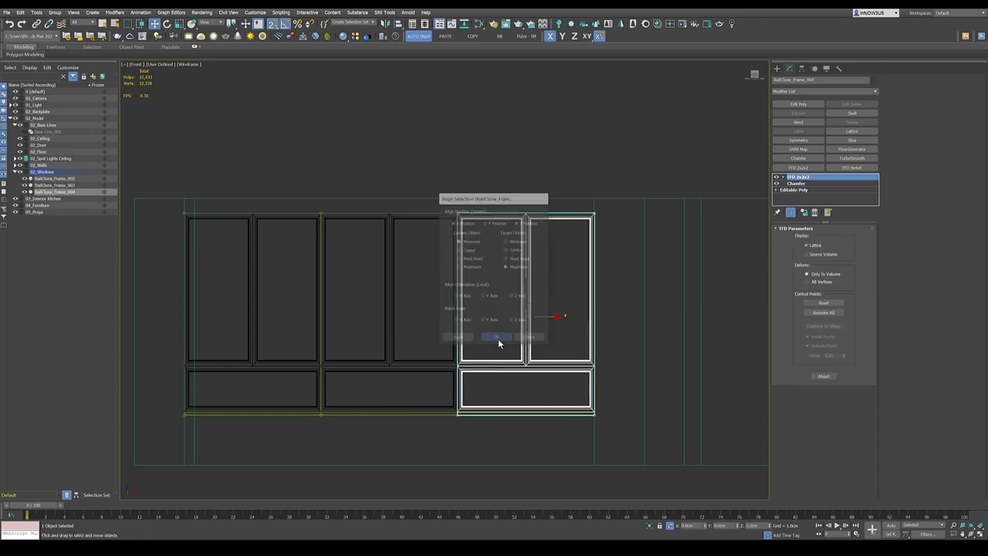
{"action": "scroll", "coordinate": [540, 270], "scroll_direction": "down", "scroll_amount": 3}
{"action": "mouse_move", "coordinate": [463, 293]}
{"action": "middle_mouse_down", "text": "alt"}
{"action": "mouse_move", "coordinate": [494, 308]}
{"action": "mouse_move", "coordinate": [493, 378]}
{"action": "middle_mouse_up", "text": "alt"}
- Switch the viewport to shaded with Edged Faces
{"action": "left_click", "coordinate": [493, 378]}
{"action": "key", "text": "F3"}
{"action": "scroll", "coordinate": [480, 311], "scroll_direction": "down", "scroll_amount": 3}
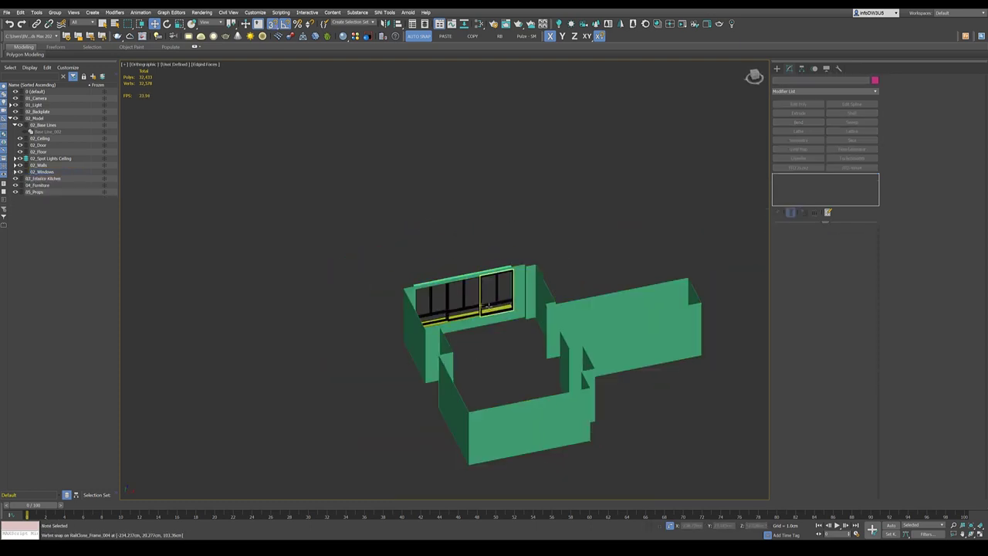
{"action": "scroll", "coordinate": [392, 342], "scroll_direction": "up", "scroll_amount": 8}
- Align RailClone_Frame_003 to the original frame on Y Position only, Center to Center
{"action": "left_click", "coordinate": [376, 345]}
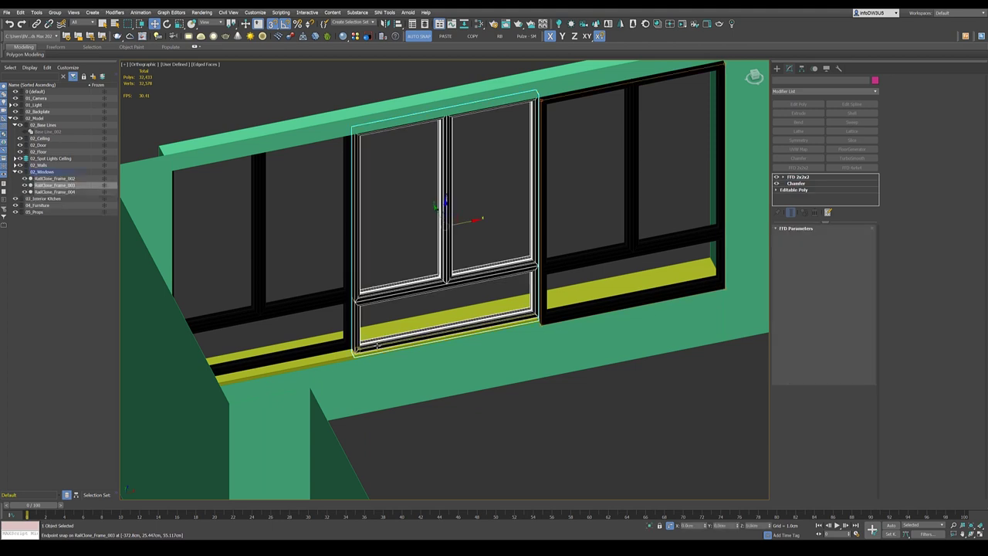
{"action": "scroll", "coordinate": [372, 344], "scroll_direction": "up", "scroll_amount": 3}
{"action": "key", "text": "alt+a"}
{"action": "left_click", "coordinate": [337, 340]}
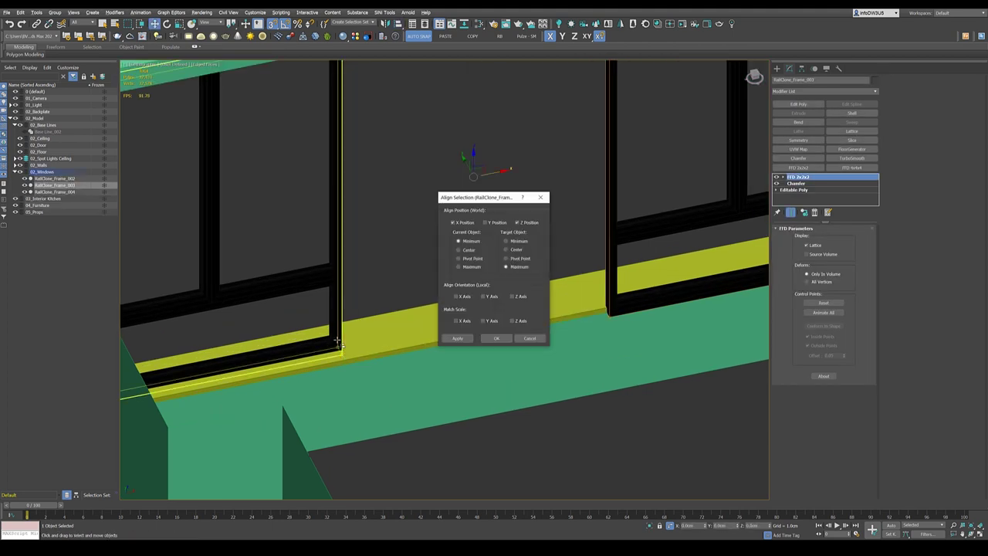
{"action": "left_click", "coordinate": [493, 223]}
{"action": "left_click", "coordinate": [472, 250]}
{"action": "left_click", "coordinate": [519, 250]}
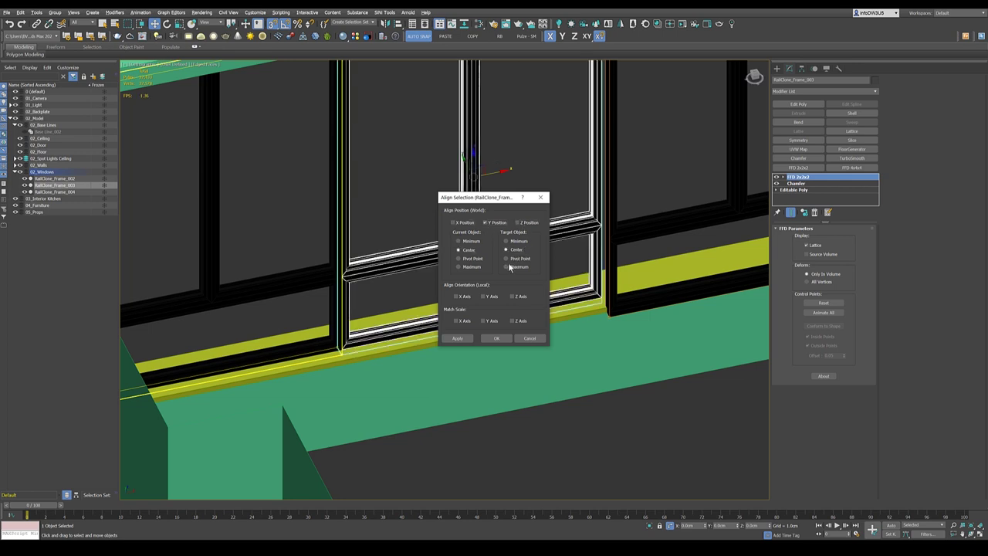
{"action": "left_click", "coordinate": [496, 338]}
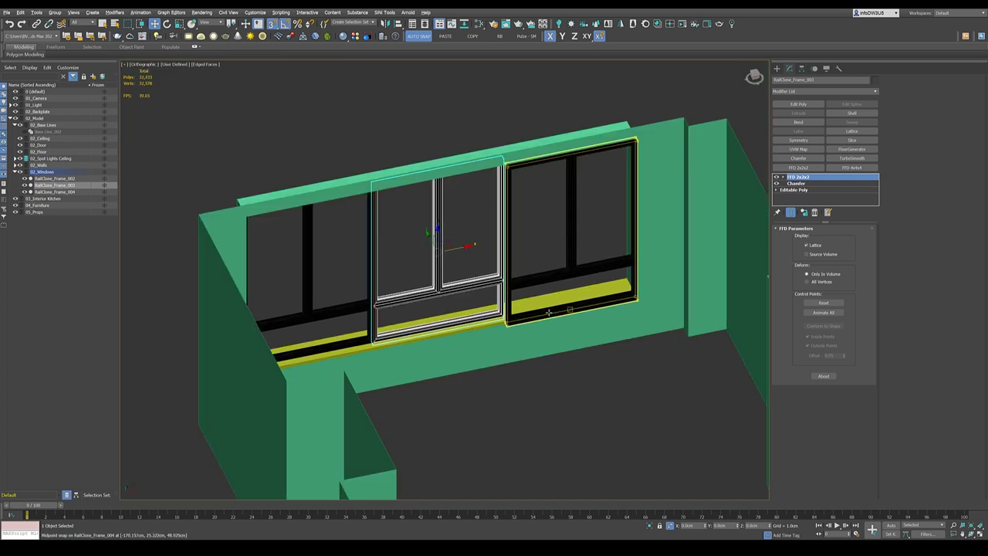
- Centre RailClone_Frame_004 in depth on the original frame with the same Y-only alignment
{"action": "left_click", "coordinate": [547, 311]}
{"action": "scroll", "coordinate": [517, 321], "scroll_direction": "up", "scroll_amount": 8}
{"action": "key", "text": "alt+a"}
{"action": "left_click", "coordinate": [431, 312]}
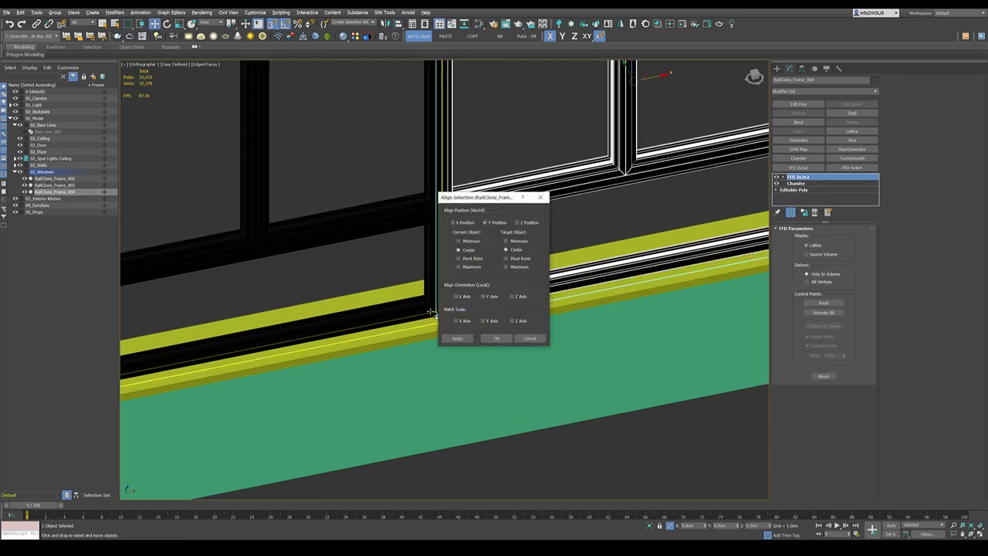
{"action": "left_click", "coordinate": [496, 340]}
{"action": "scroll", "coordinate": [517, 355], "scroll_direction": "down", "scroll_amount": 10}
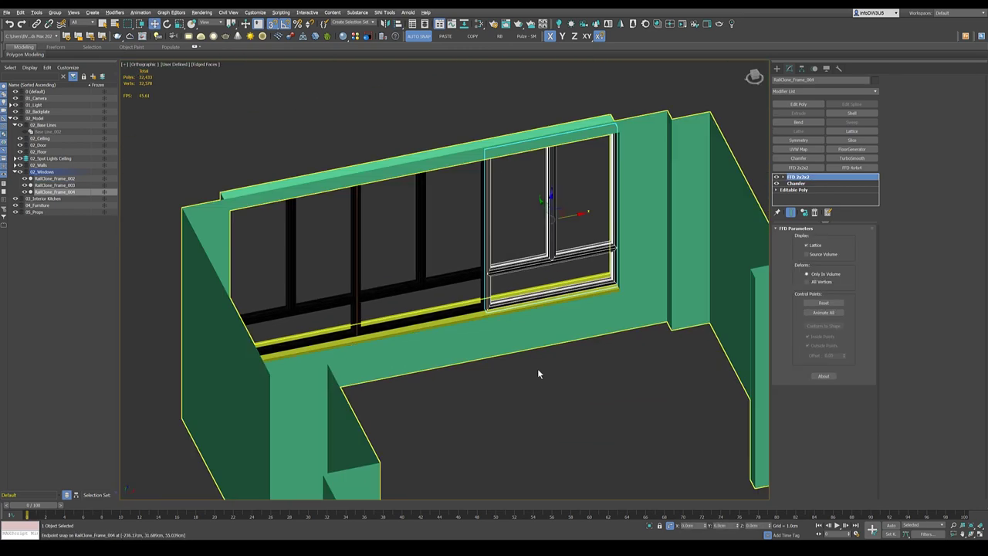
{"action": "left_click", "coordinate": [544, 356]}
{"action": "scroll", "coordinate": [544, 363], "scroll_direction": "down", "scroll_amount": 5}
{"action": "middle_click_drag", "start_coordinate": [542, 371], "coordinate": [516, 360], "text": "alt"}
{"action": "left_click", "coordinate": [511, 363]}
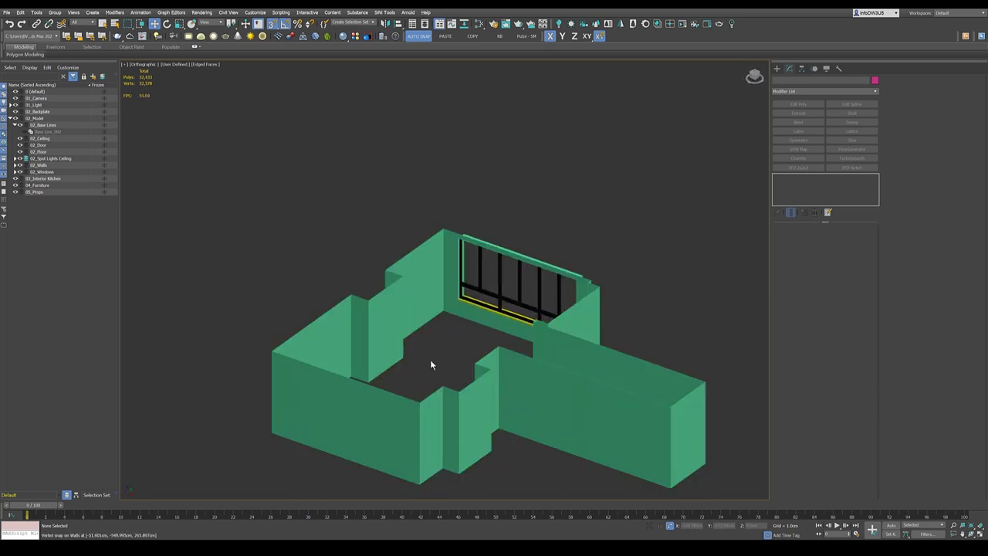
- Clone Base_Line_002 as a copy named Floor
{"action": "left_click", "coordinate": [337, 351]}
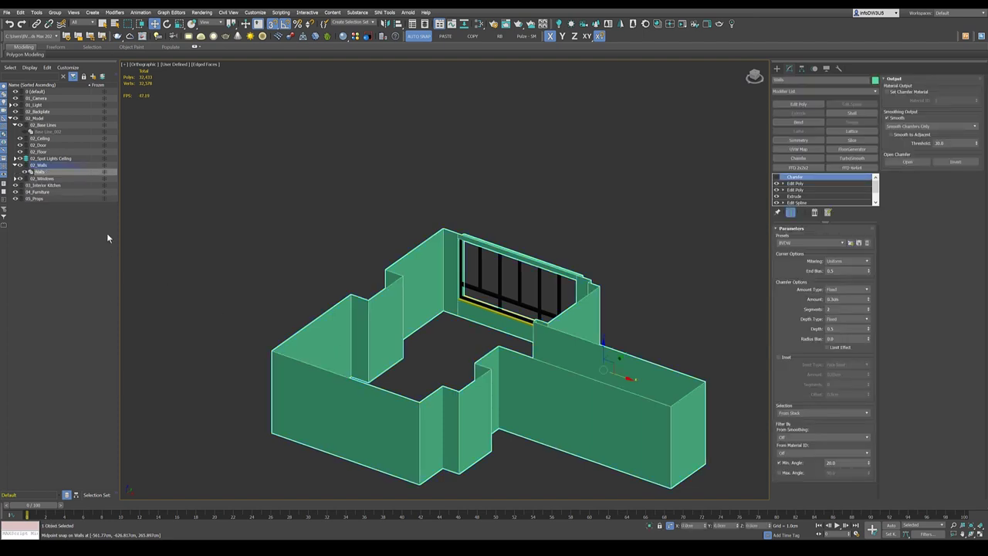
{"action": "left_click", "coordinate": [41, 133]}
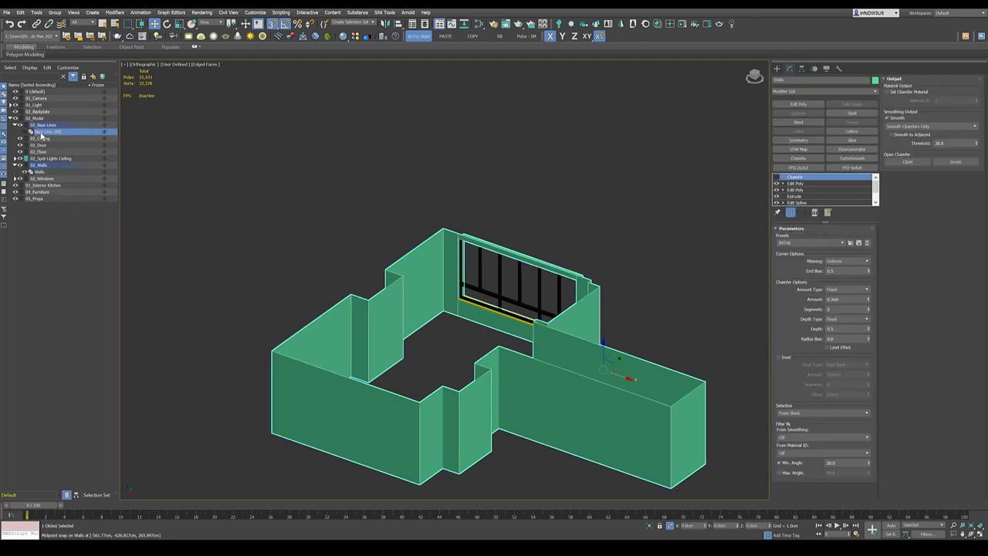
{"action": "right_click", "coordinate": [78, 129]}
{"action": "left_click", "coordinate": [95, 158]}
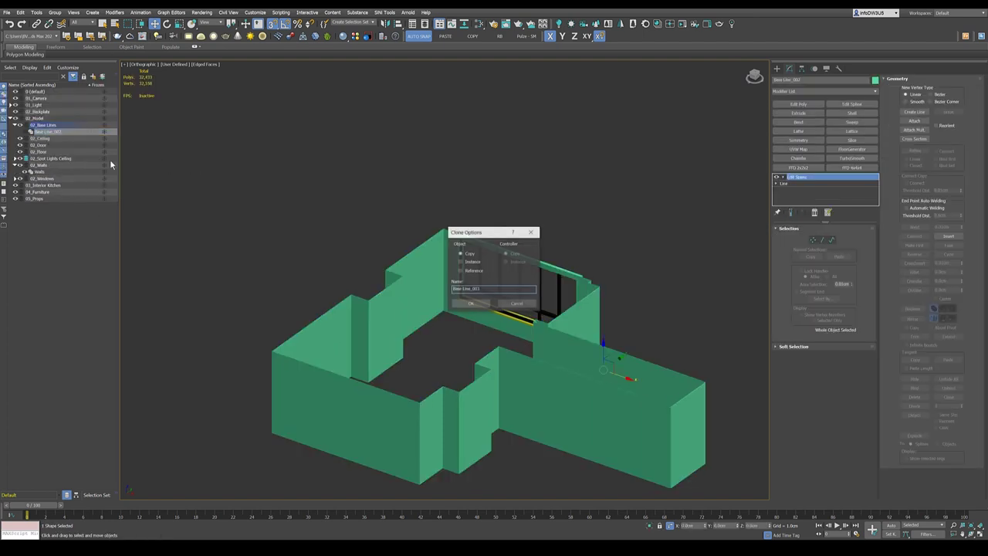
{"action": "left_click_drag", "start_coordinate": [483, 287], "coordinate": [443, 287]}
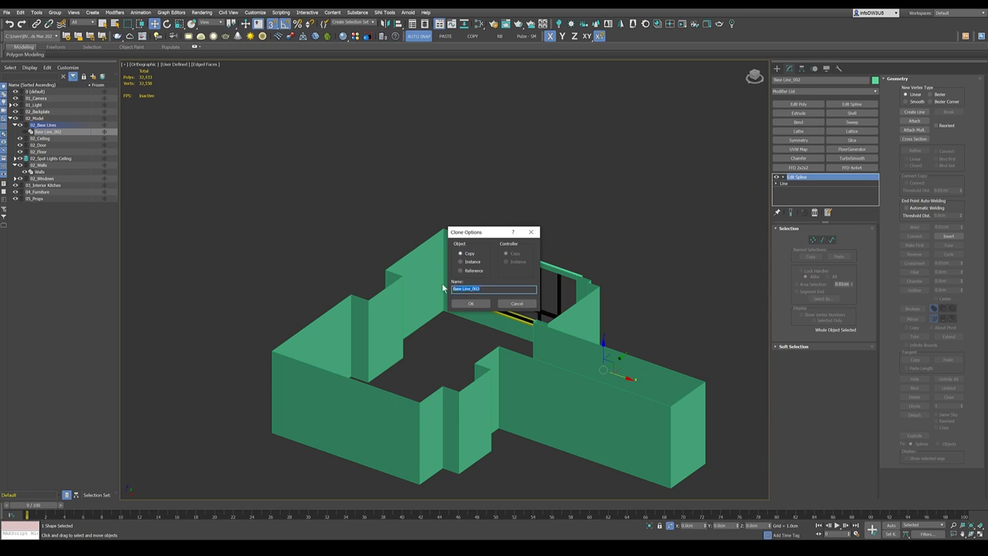
{"action": "type", "text": "B"}
{"action": "key", "text": "Return"}
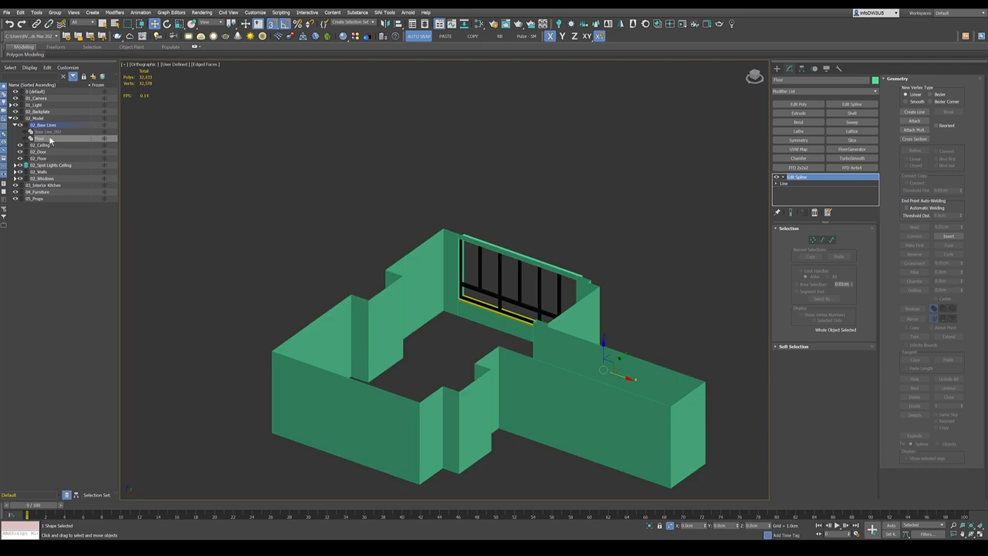
- Move Floor onto the 02_Floor layer and Rectangle001 onto the 02_Windows layer
{"action": "left_click_drag", "start_coordinate": [40, 142], "coordinate": [48, 164]}
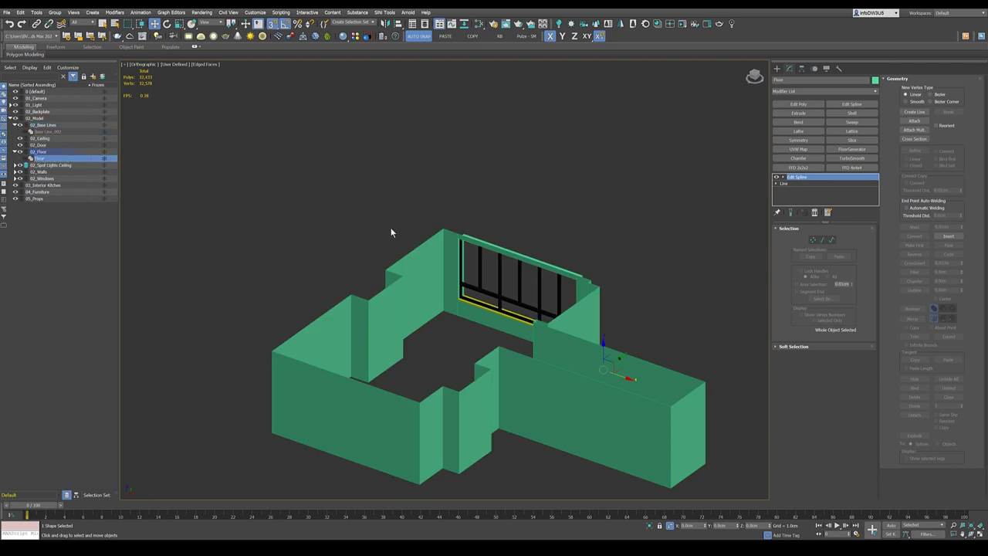
{"action": "left_click", "coordinate": [478, 266]}
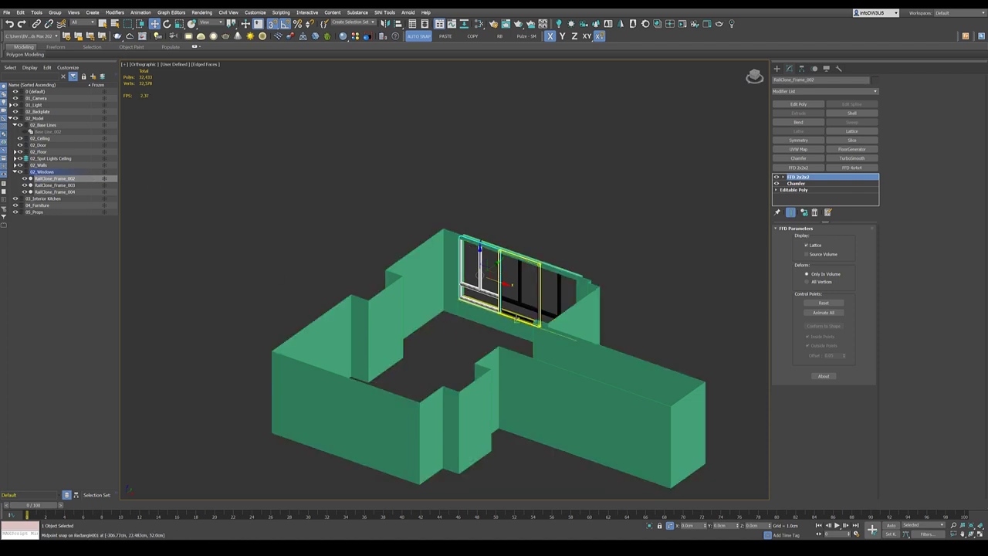
{"action": "left_click", "coordinate": [532, 320]}
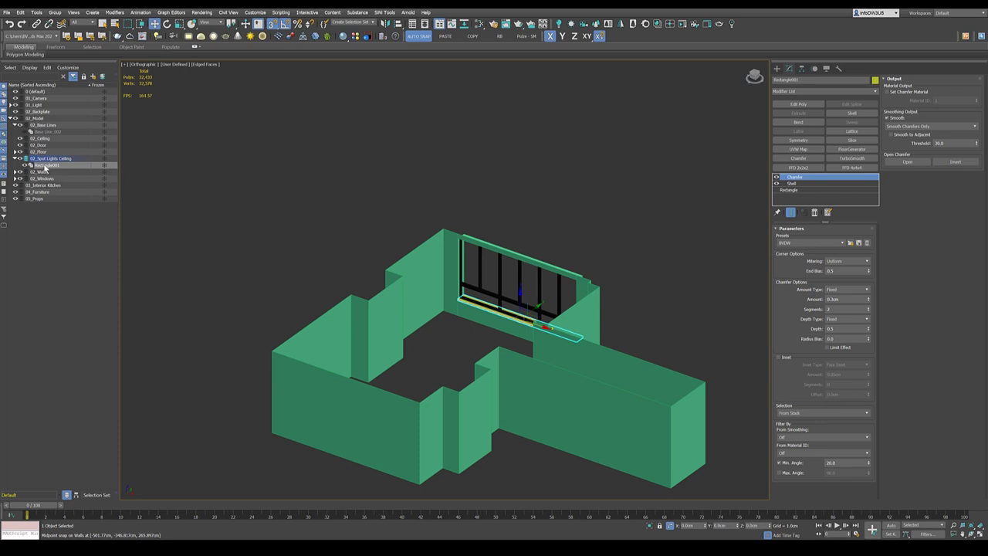
{"action": "left_click_drag", "start_coordinate": [45, 167], "coordinate": [48, 178]}
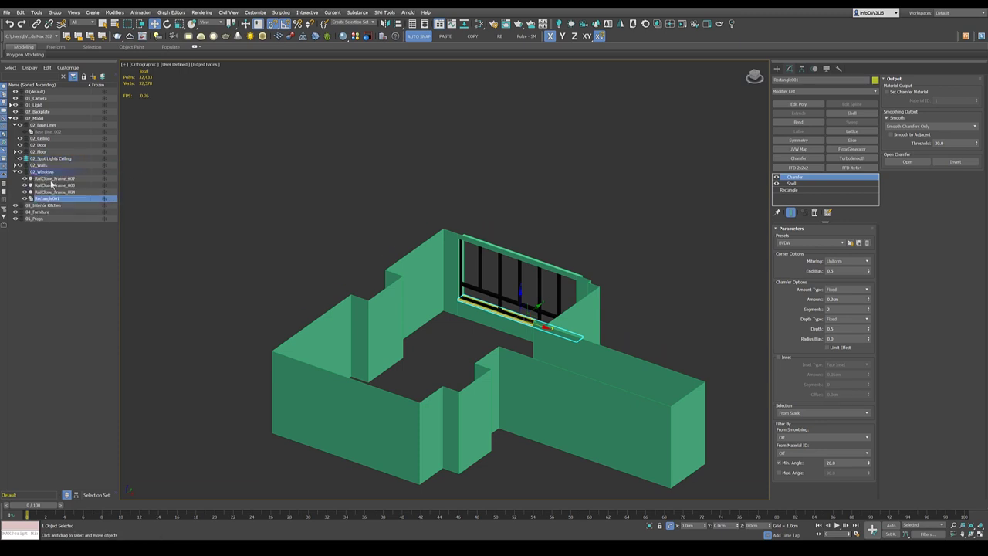
{"action": "left_click", "coordinate": [263, 199]}
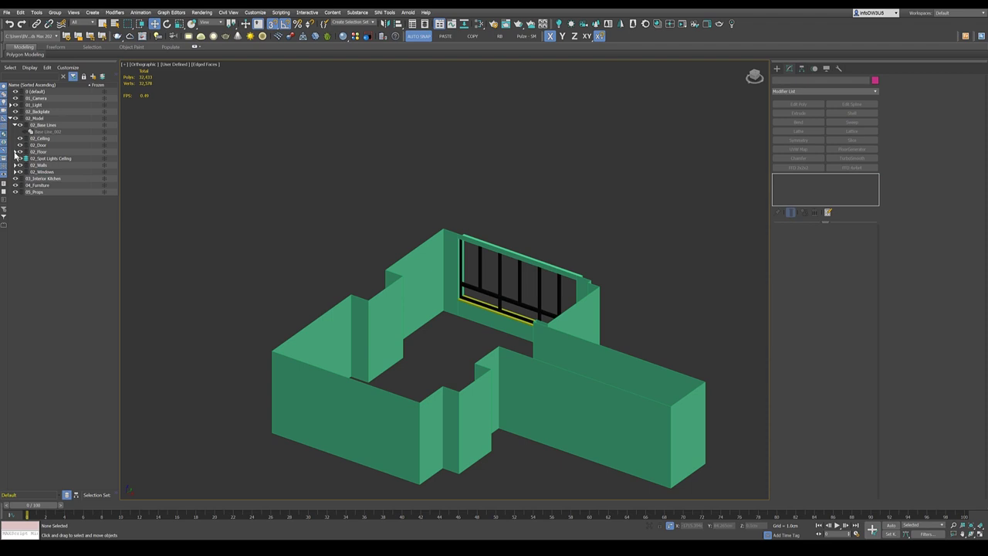
{"action": "left_click", "coordinate": [16, 152]}
{"action": "left_click", "coordinate": [40, 159]}
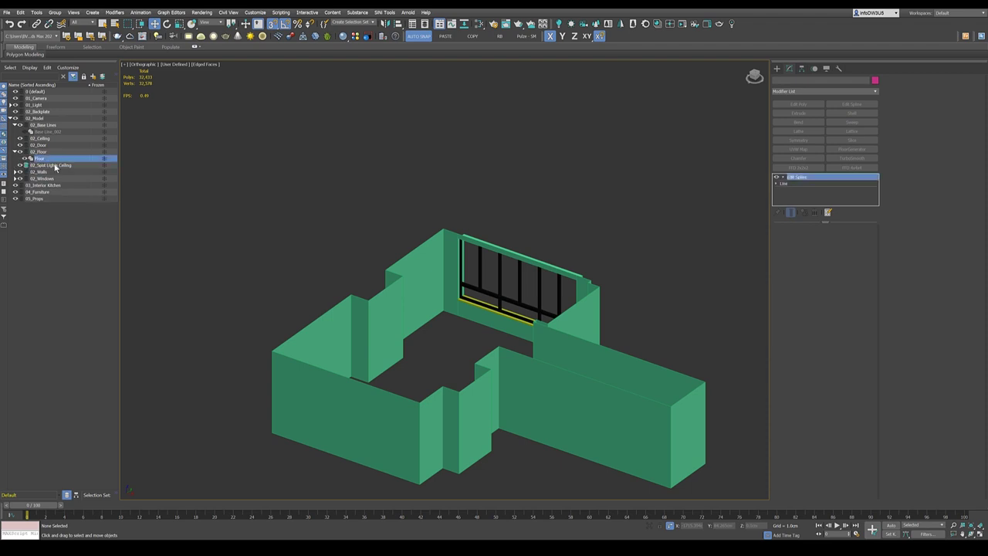
- Isolate the Floor shape and apply a Standard-pattern FloorGenerator, checking it from Top view
{"action": "left_click", "coordinate": [651, 527]}
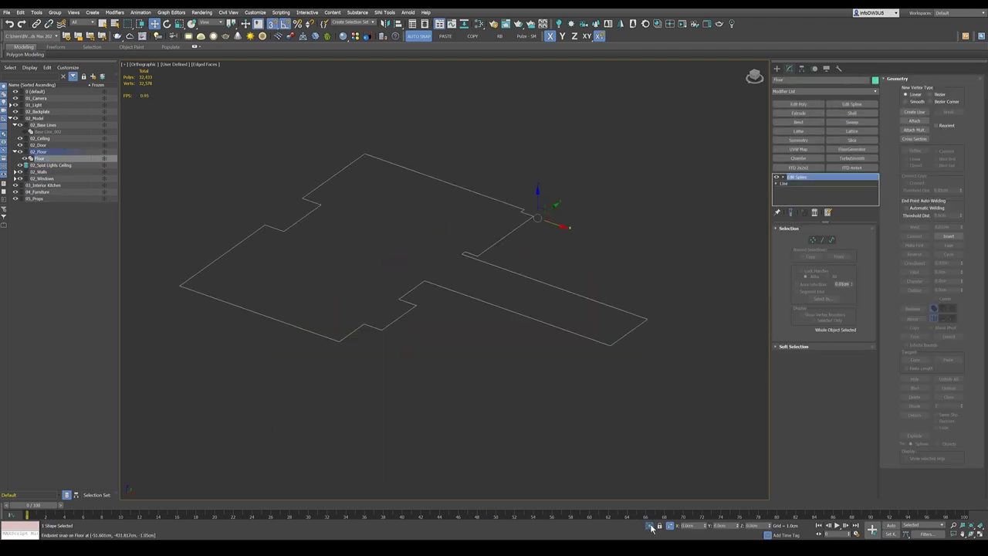
{"action": "scroll", "coordinate": [516, 357], "scroll_direction": "up", "scroll_amount": 5}
{"action": "scroll", "coordinate": [477, 268], "scroll_direction": "up", "scroll_amount": 2}
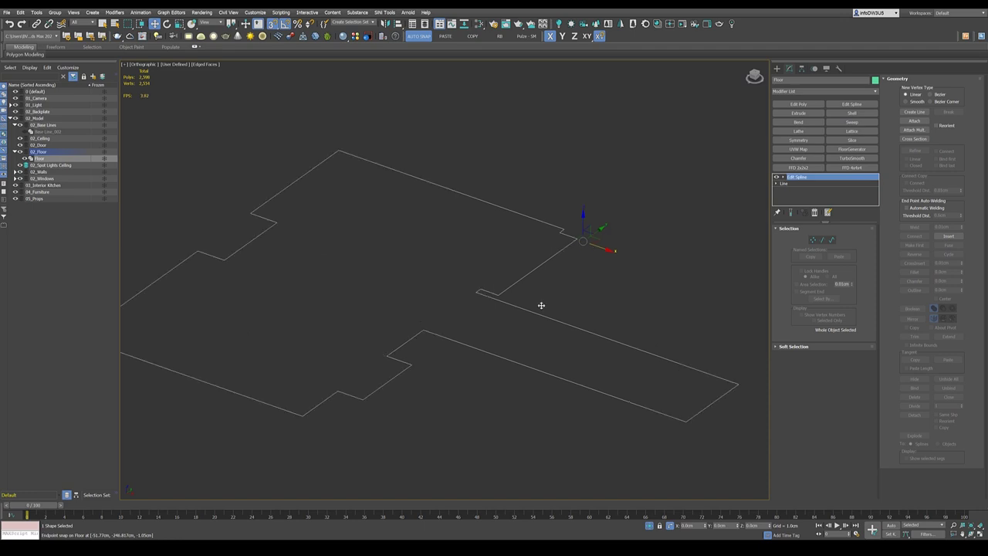
{"action": "scroll", "coordinate": [555, 310], "scroll_direction": "down", "scroll_amount": 2}
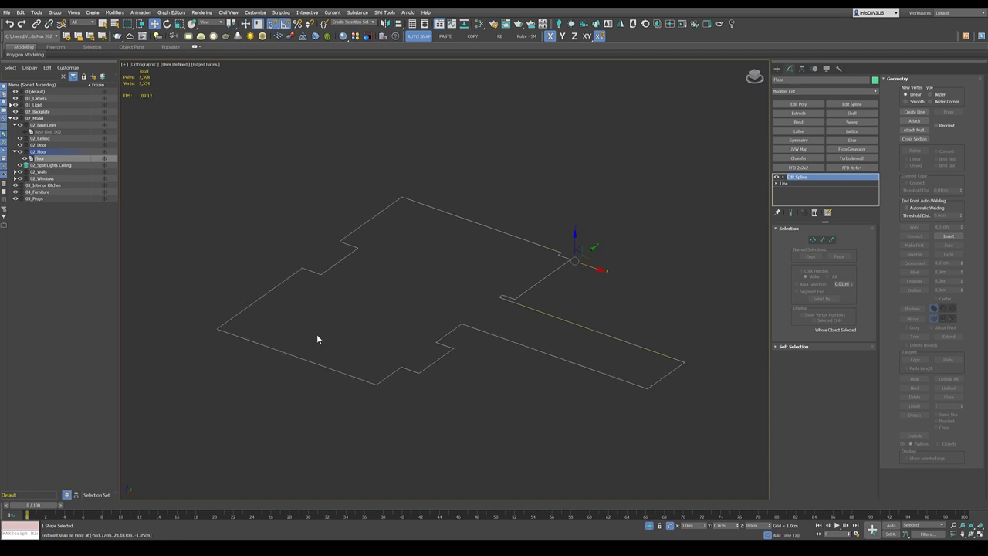
{"action": "left_click", "coordinate": [852, 149]}
{"action": "scroll", "coordinate": [452, 297], "scroll_direction": "up", "scroll_amount": 4}
{"action": "scroll", "coordinate": [463, 300], "scroll_direction": "down", "scroll_amount": 2}
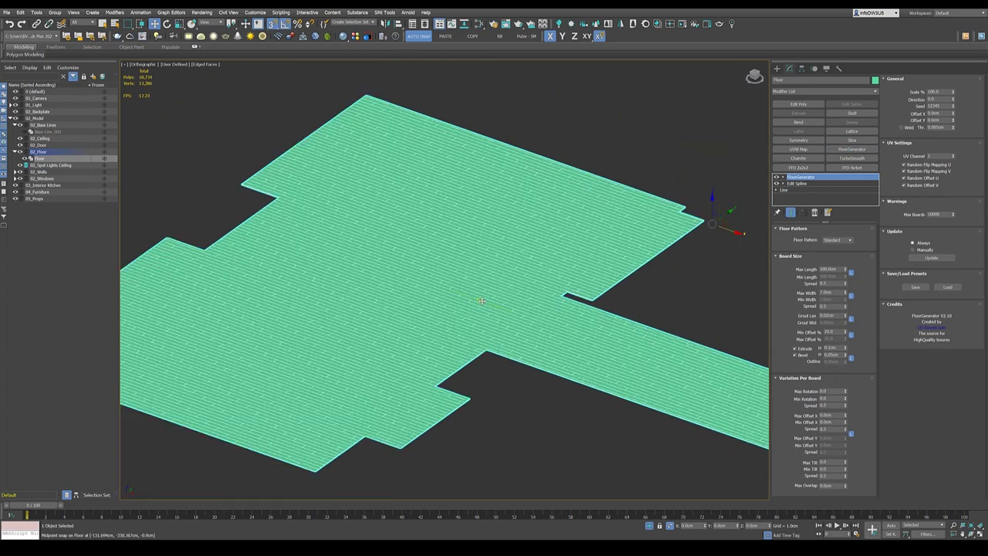
{"action": "scroll", "coordinate": [481, 300], "scroll_direction": "up", "scroll_amount": 2}
{"action": "key", "text": "t"}
{"action": "key", "text": "z"}
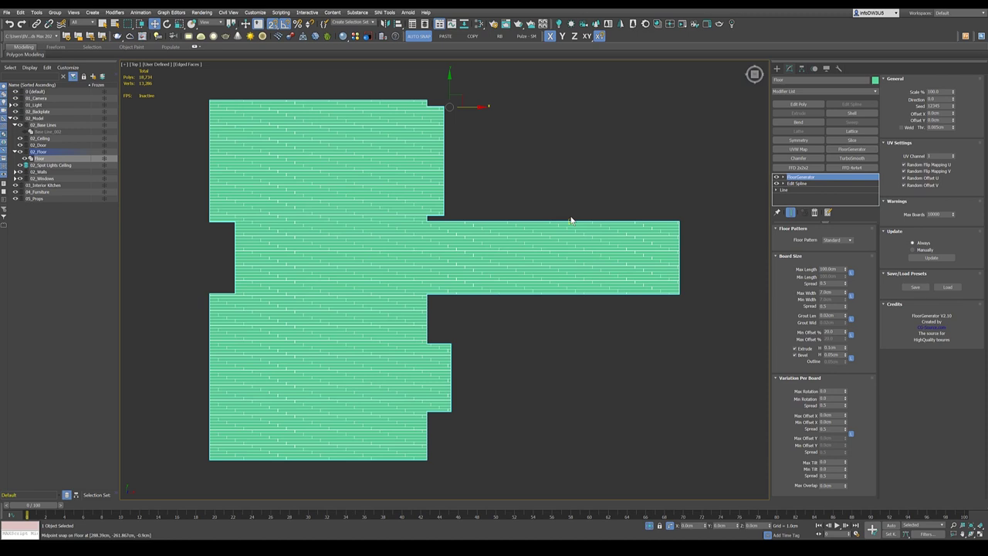
{"action": "scroll", "coordinate": [505, 274], "scroll_direction": "down", "scroll_amount": 5}
{"action": "middle_click_drag", "start_coordinate": [505, 273], "coordinate": [502, 270], "text": "alt"}
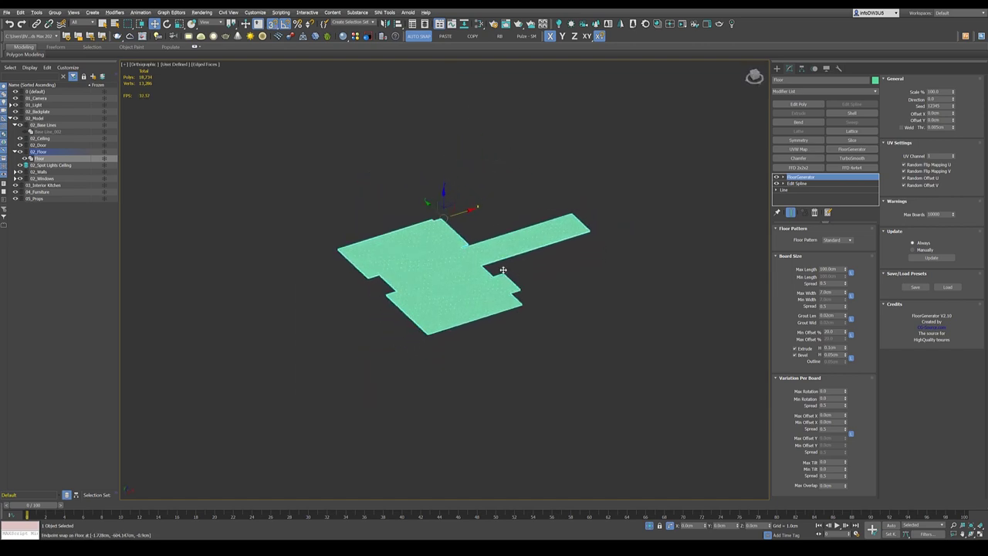
- Set the FloorGenerator's maximum board length to 140 cm and maximum width to 14 cm
{"action": "scroll", "coordinate": [478, 308], "scroll_direction": "up", "scroll_amount": 10}
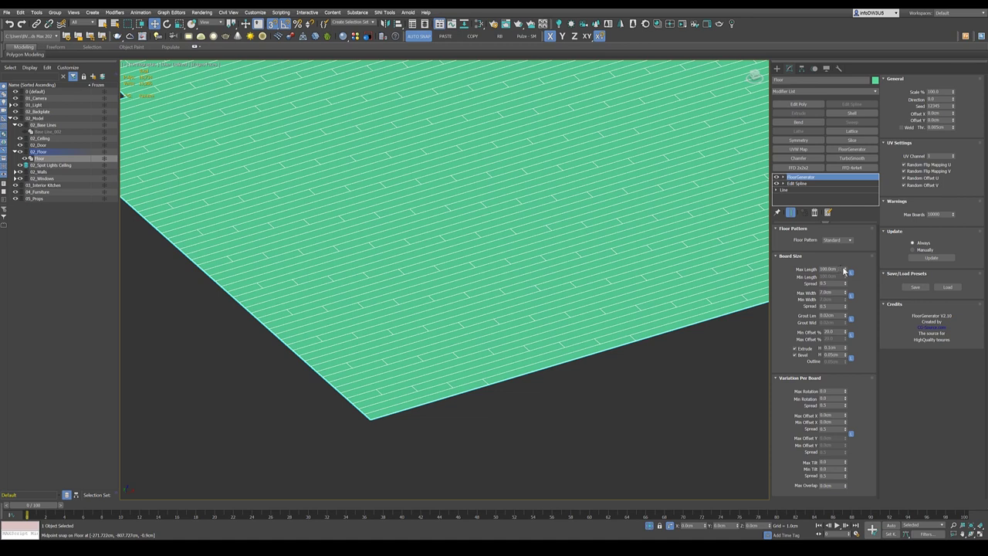
{"action": "double_click", "coordinate": [841, 269]}
{"action": "type", "text": "140"}
{"action": "key", "text": "Return"}
{"action": "key", "text": "Tab"}
{"action": "type", "text": "14"}
{"action": "key", "text": "Return"}
- Set the grout length to 0 and reapply the board extrusion height
{"action": "scroll", "coordinate": [692, 281], "scroll_direction": "down", "scroll_amount": 2}
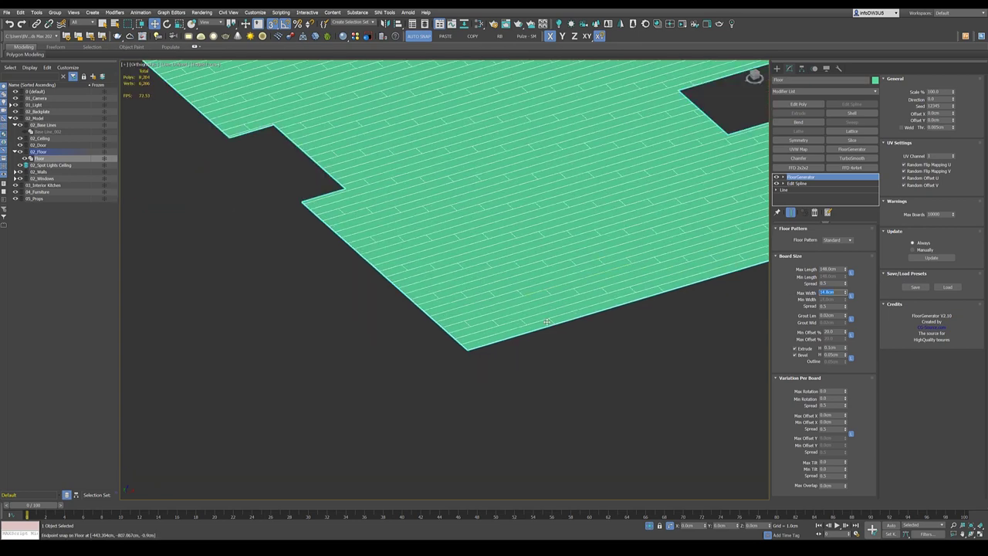
{"action": "scroll", "coordinate": [563, 283], "scroll_direction": "down", "scroll_amount": 4}
{"action": "scroll", "coordinate": [575, 251], "scroll_direction": "up", "scroll_amount": 5}
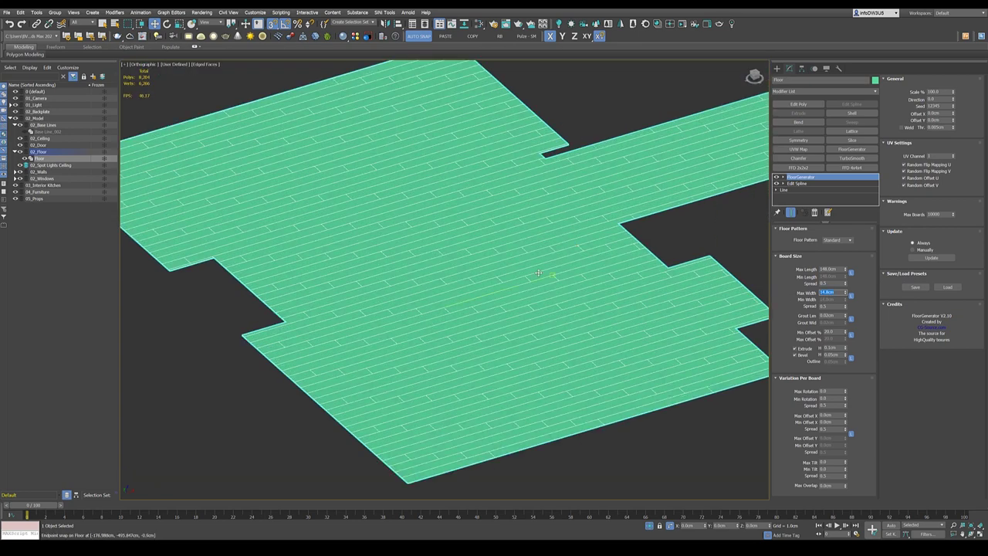
{"action": "middle_click_drag", "start_coordinate": [537, 287], "coordinate": [541, 294], "text": "alt"}
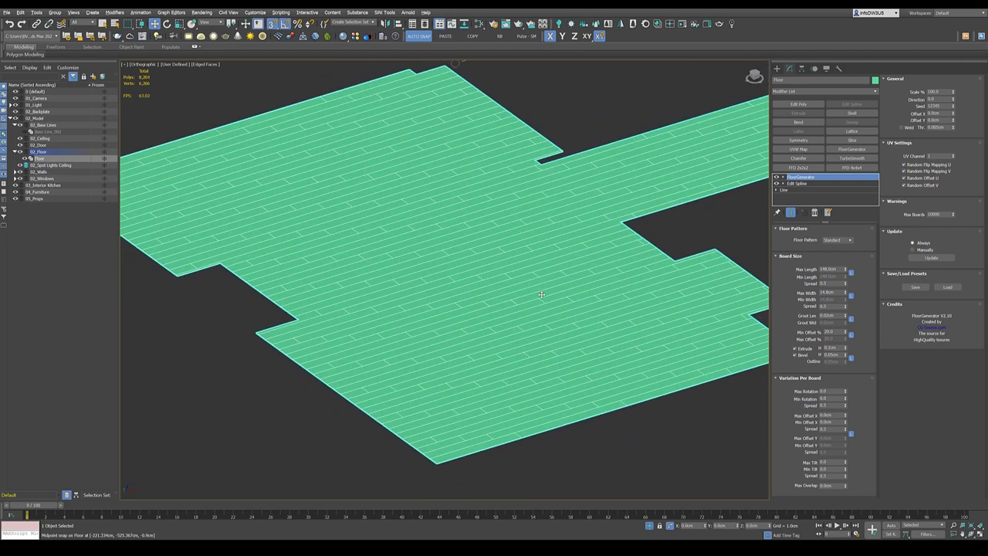
{"action": "scroll", "coordinate": [562, 267], "scroll_direction": "down", "scroll_amount": 4}
{"action": "scroll", "coordinate": [519, 376], "scroll_direction": "up", "scroll_amount": 4}
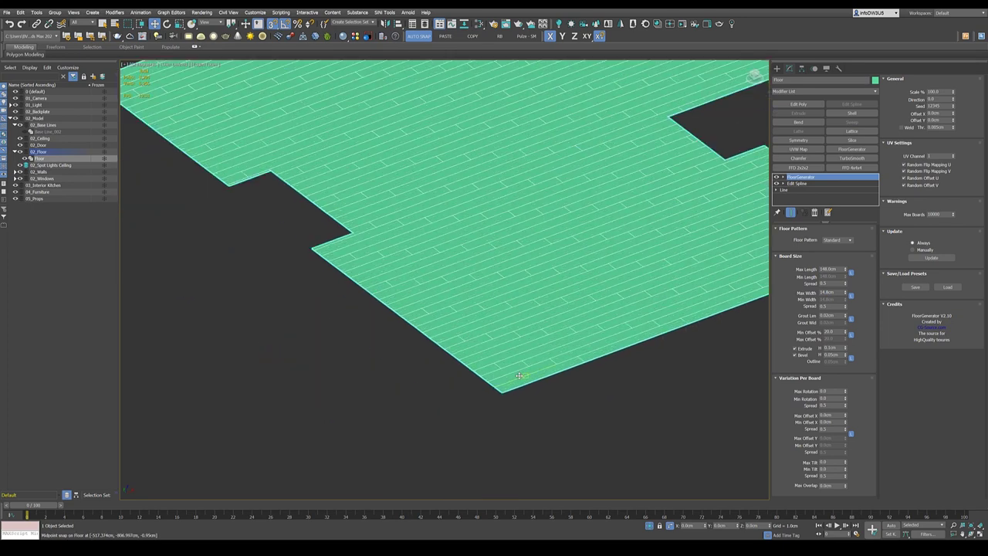
{"action": "scroll", "coordinate": [519, 376], "scroll_direction": "up", "scroll_amount": 3}
{"action": "scroll", "coordinate": [581, 254], "scroll_direction": "down", "scroll_amount": 2}
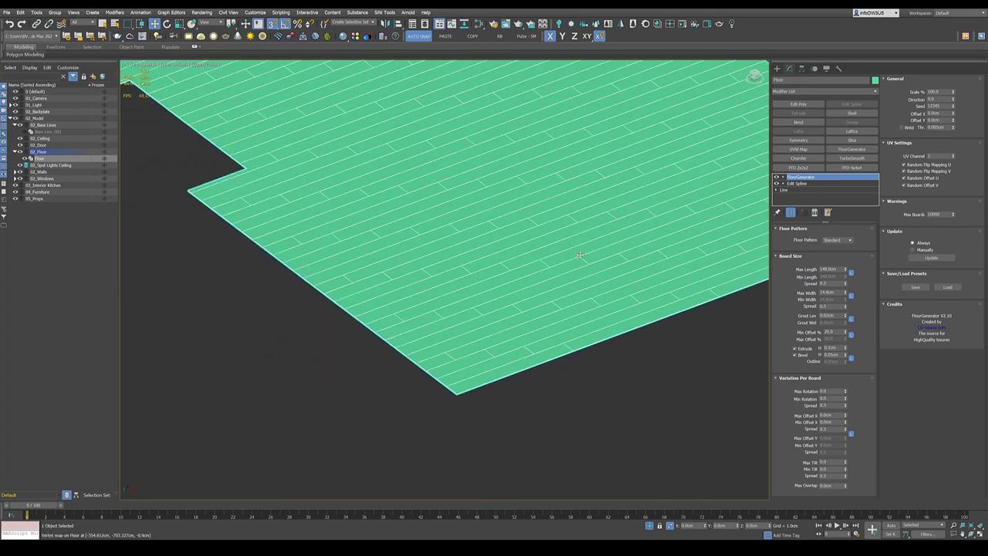
{"action": "scroll", "coordinate": [581, 255], "scroll_direction": "up", "scroll_amount": 3}
{"action": "scroll", "coordinate": [580, 254], "scroll_direction": "down", "scroll_amount": 2}
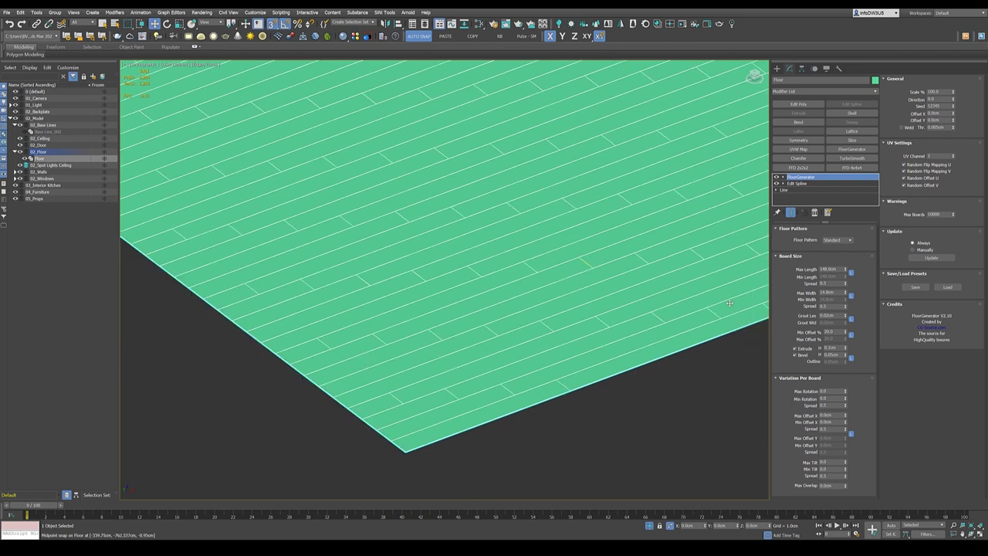
{"action": "double_click", "coordinate": [832, 315]}
{"action": "type", "text": "0"}
{"action": "key", "text": "Return"}
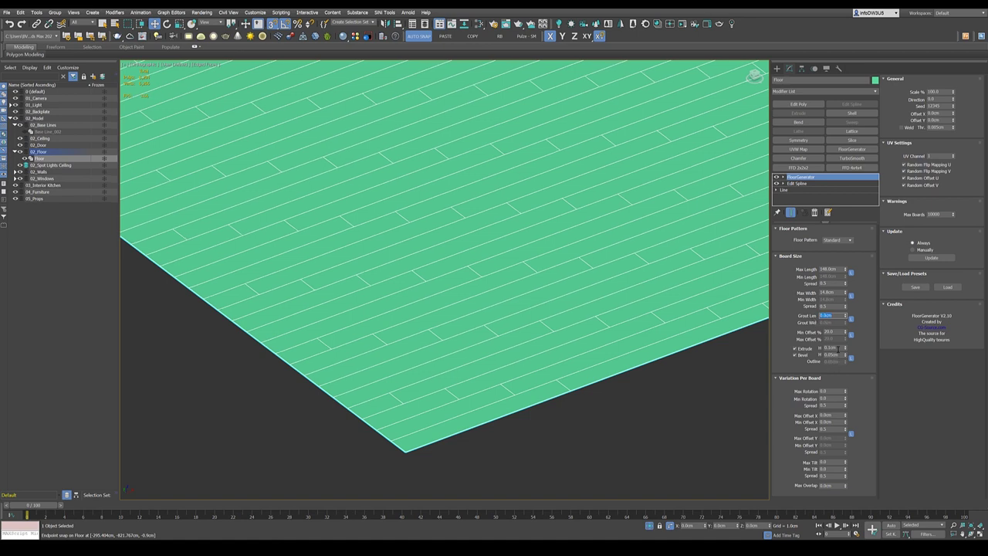
{"action": "double_click", "coordinate": [831, 348]}
{"action": "key", "text": "Return"}
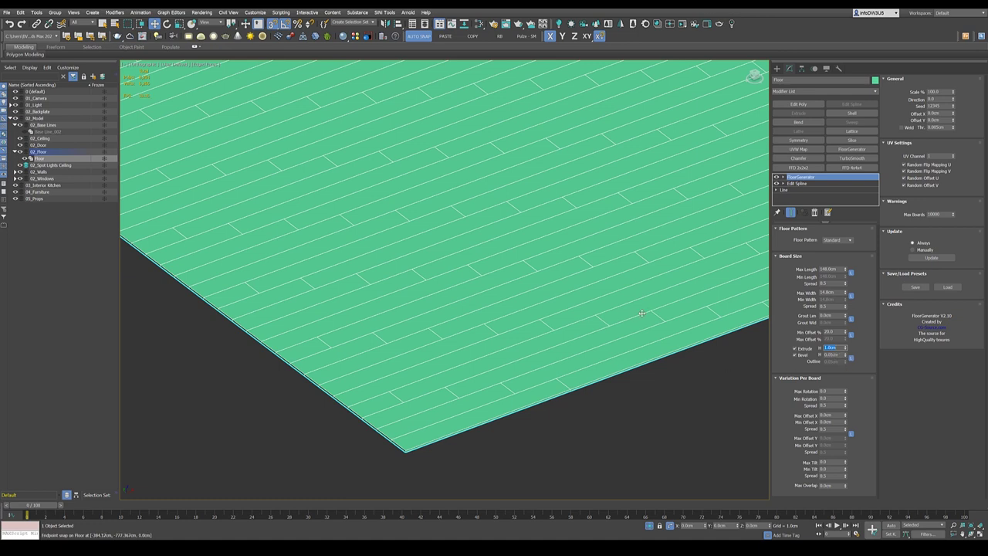
- Set the maximum board offset to 25%
{"action": "scroll", "coordinate": [599, 316], "scroll_direction": "up", "scroll_amount": 10}
{"action": "scroll", "coordinate": [589, 293], "scroll_direction": "up", "scroll_amount": 2}
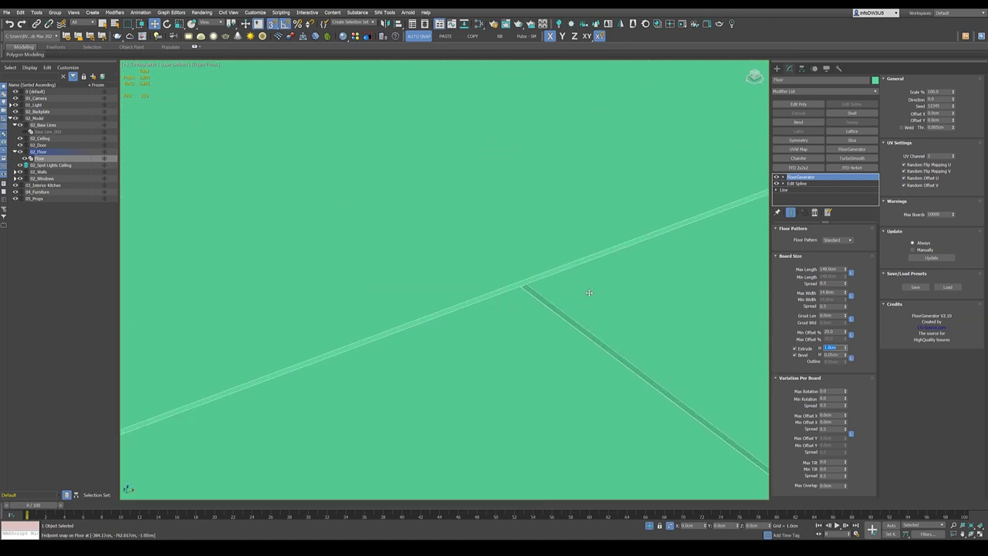
{"action": "scroll", "coordinate": [569, 297], "scroll_direction": "down", "scroll_amount": 15}
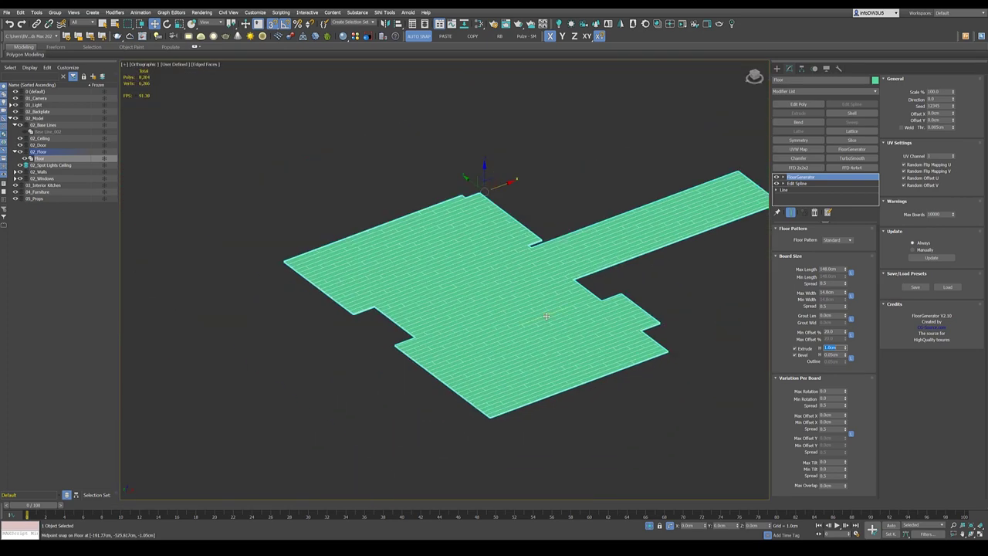
{"action": "scroll", "coordinate": [545, 315], "scroll_direction": "up", "scroll_amount": 3}
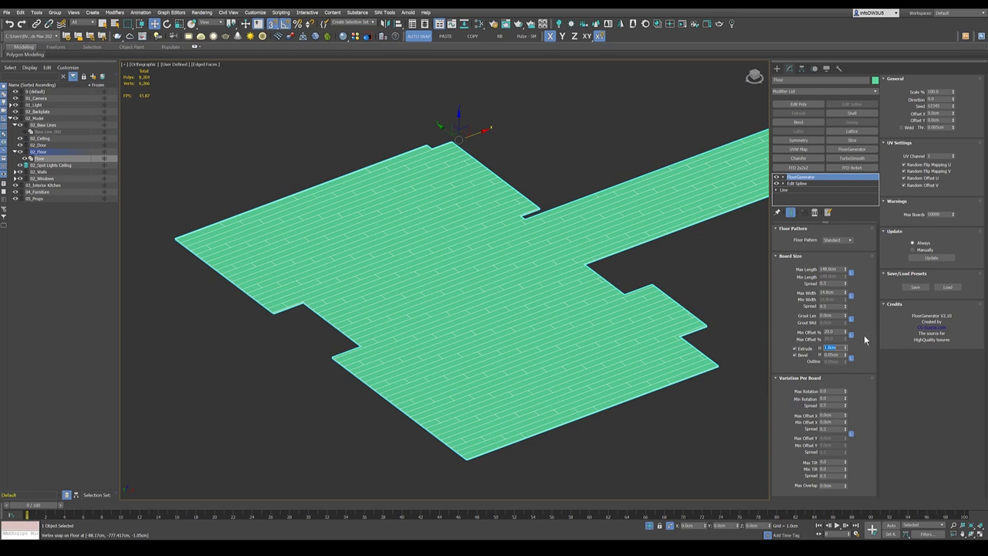
{"action": "double_click", "coordinate": [834, 332]}
{"action": "double_click", "coordinate": [832, 338]}
{"action": "type", "text": "25"}
{"action": "key", "text": "Return"}
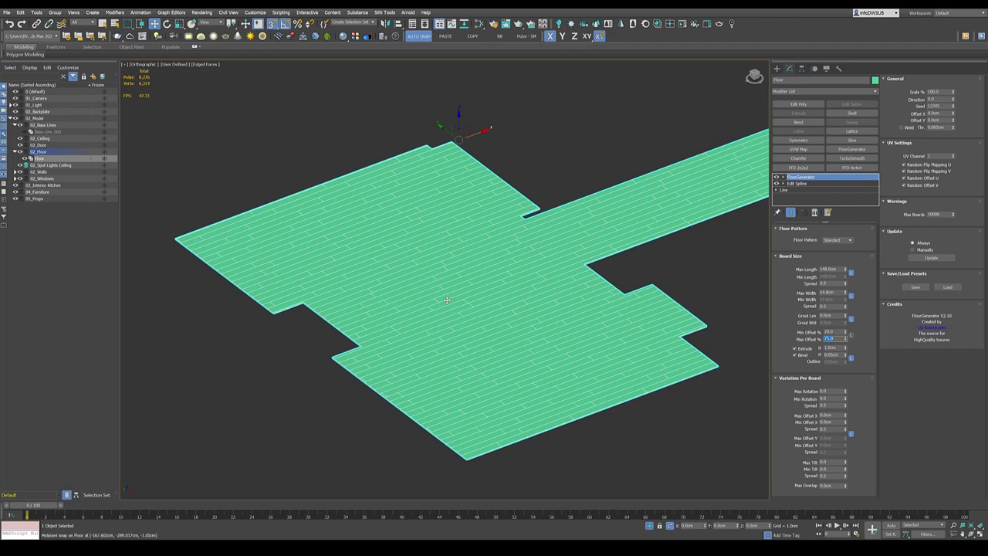
- Exit isolation to restore the walls, then isolate only the walls and deselect them
{"action": "left_click", "coordinate": [650, 526]}
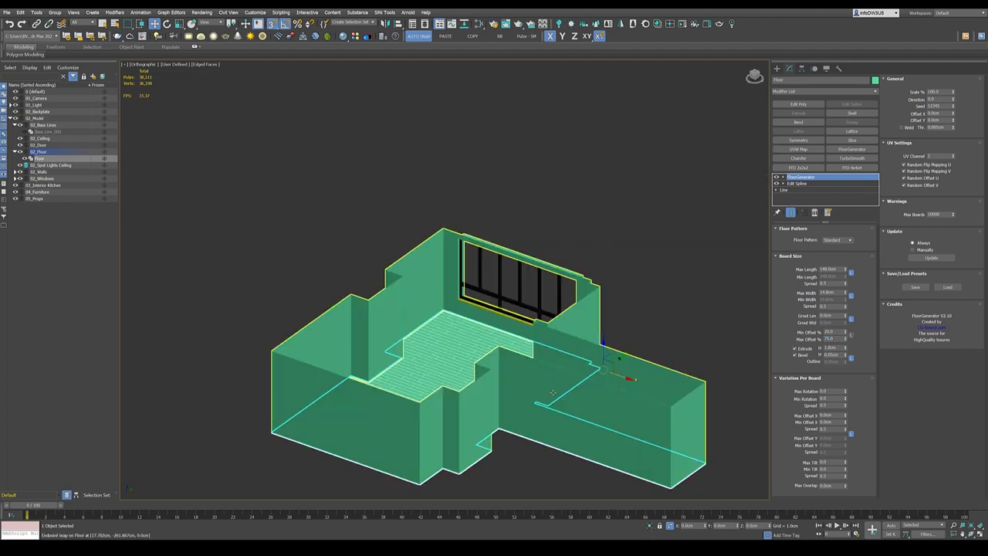
{"action": "mouse_move", "coordinate": [496, 430]}
{"action": "middle_mouse_down", "text": "alt"}
{"action": "mouse_move", "coordinate": [559, 422]}
{"action": "mouse_move", "coordinate": [513, 421]}
{"action": "middle_mouse_up", "text": "alt"}
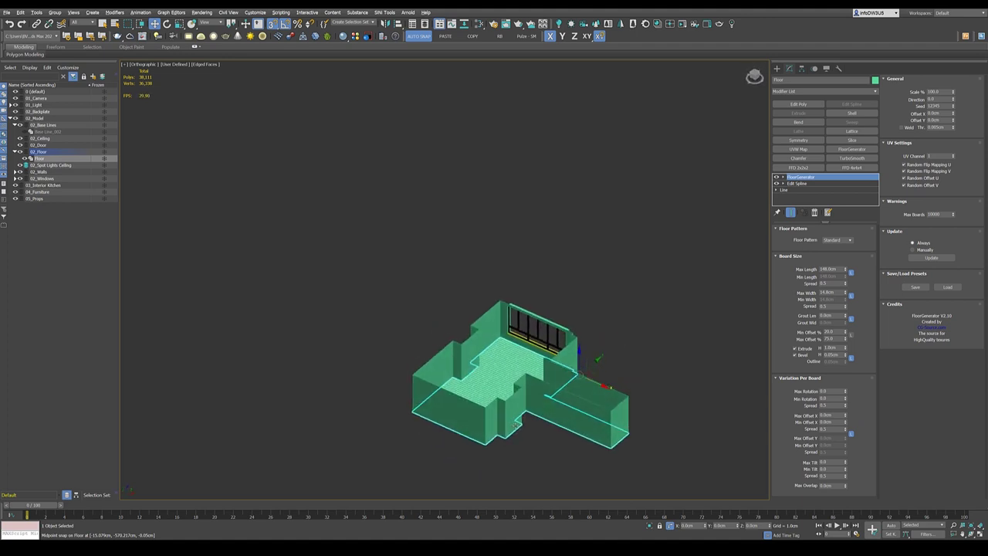
{"action": "scroll", "coordinate": [487, 372], "scroll_direction": "up", "scroll_amount": 5}
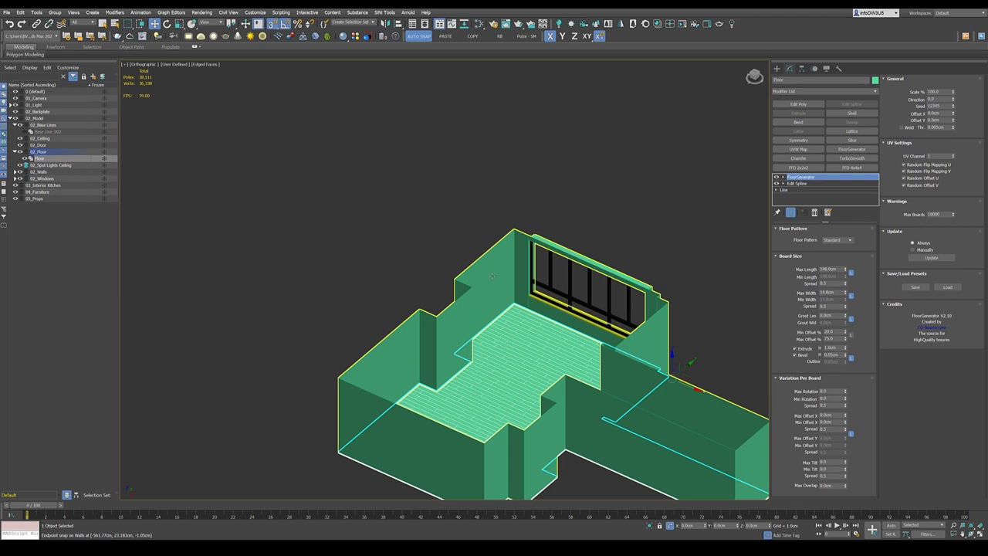
{"action": "scroll", "coordinate": [486, 275], "scroll_direction": "down", "scroll_amount": 4}
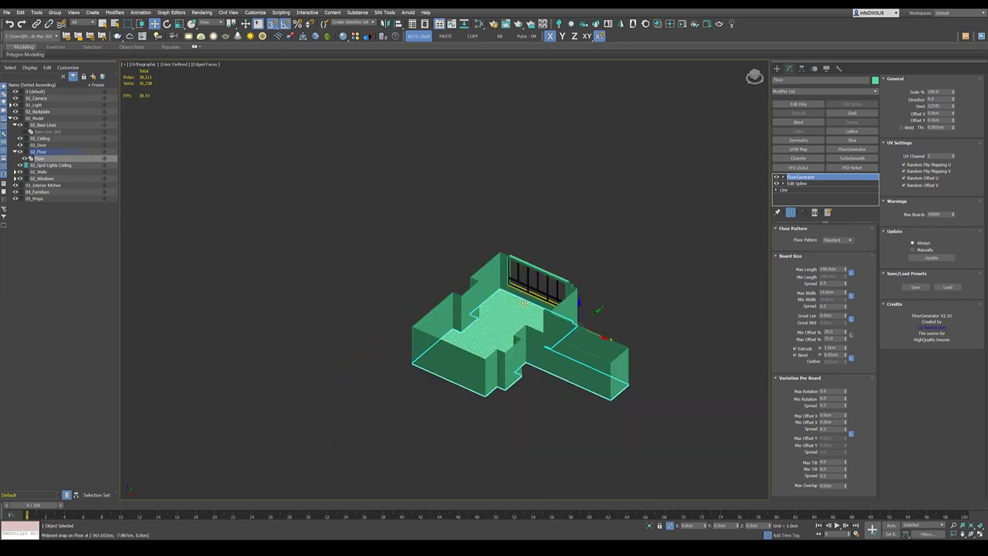
{"action": "scroll", "coordinate": [525, 303], "scroll_direction": "up", "scroll_amount": 4}
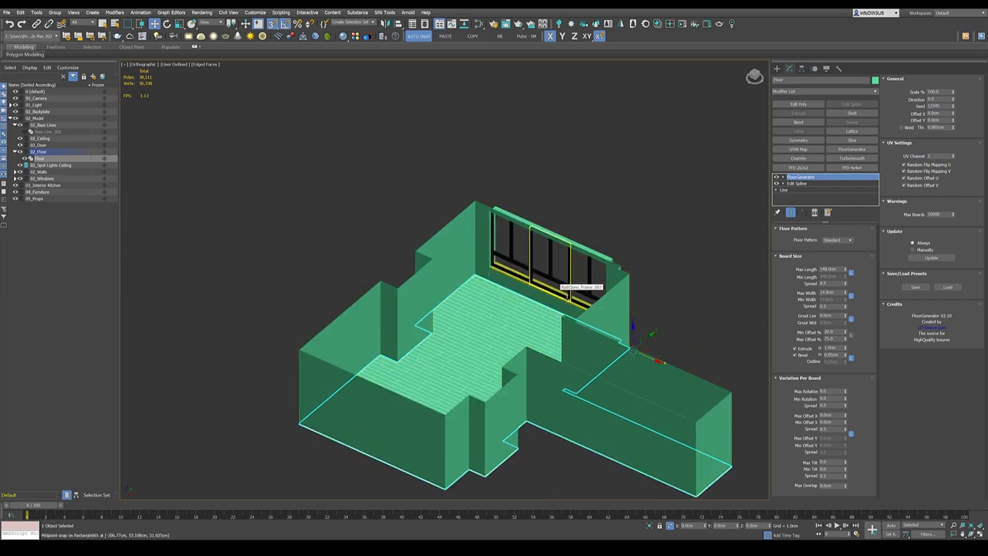
{"action": "left_click", "coordinate": [444, 290]}
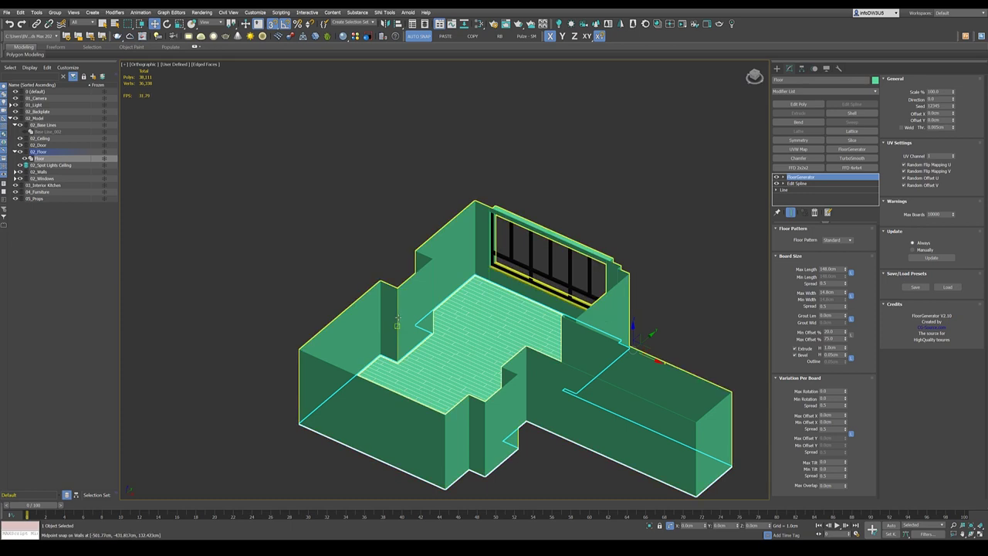
{"action": "left_click", "coordinate": [651, 525]}
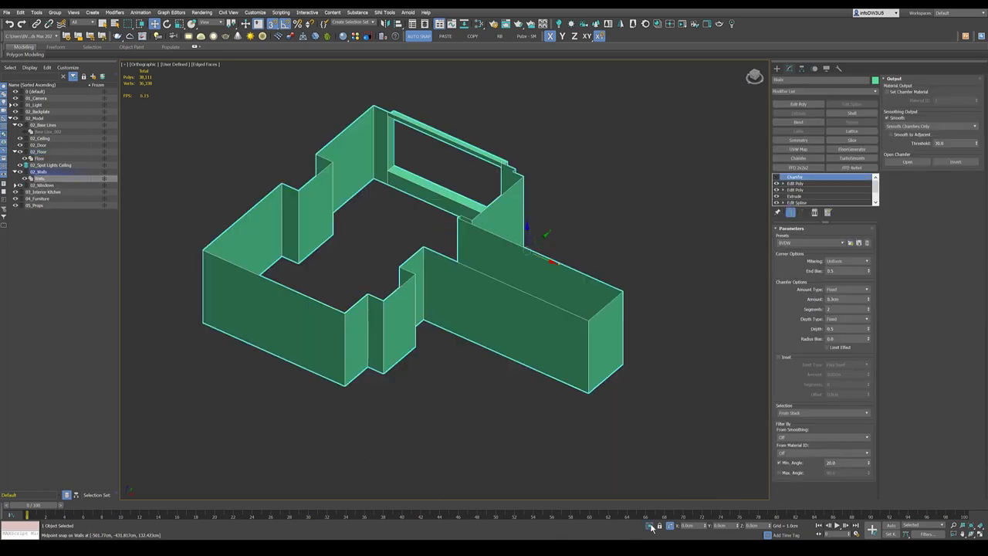
{"action": "left_click", "coordinate": [500, 459]}
- Switch to Top view and frame the wall plan
{"action": "key", "text": "t"}
{"action": "key", "text": "z"}
{"action": "scroll", "coordinate": [534, 354], "scroll_direction": "down", "scroll_amount": 4}
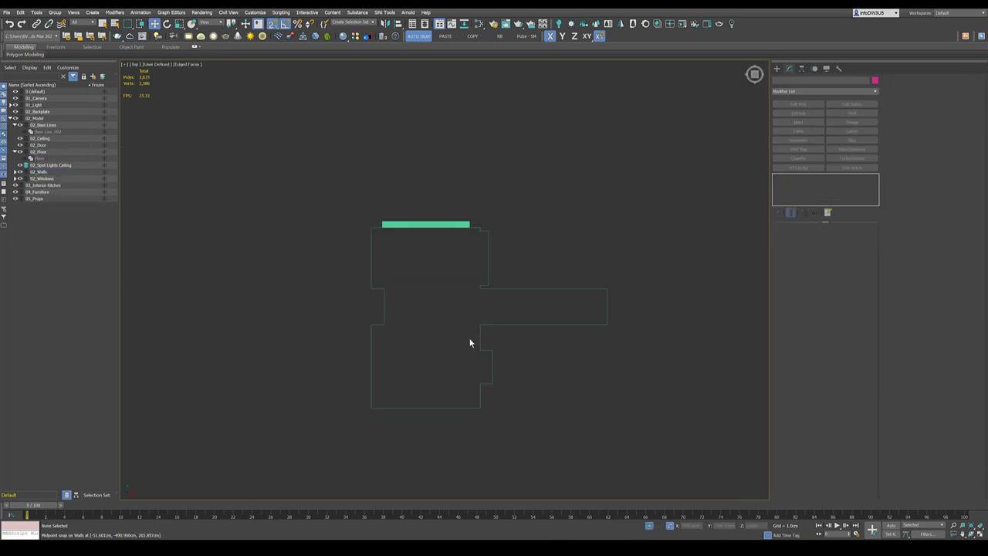
{"action": "scroll", "coordinate": [470, 343], "scroll_direction": "up", "scroll_amount": 2}
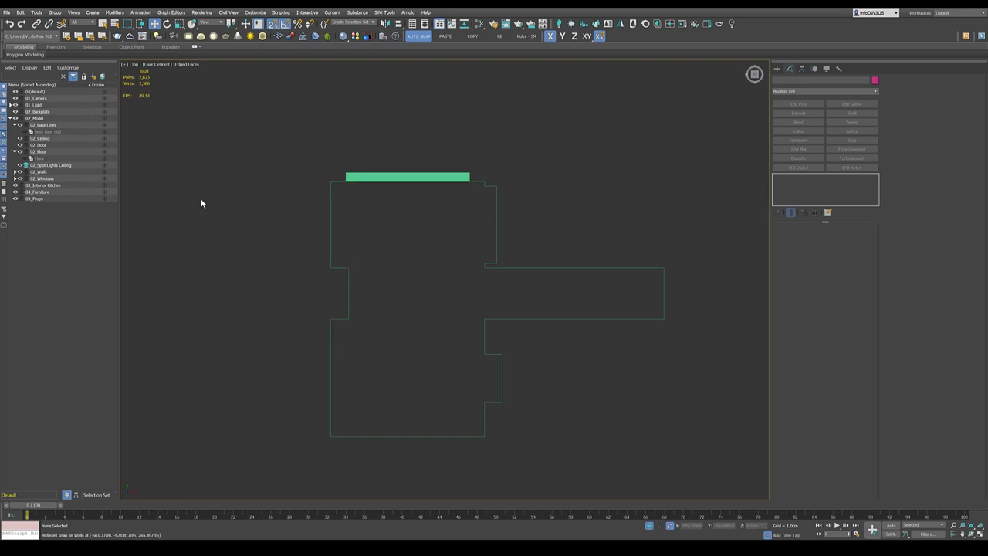
- Start a Line outline inside the walls, snapping corners along the top and right walls
{"action": "left_click", "coordinate": [776, 68]}
{"action": "left_click", "coordinate": [806, 121]}
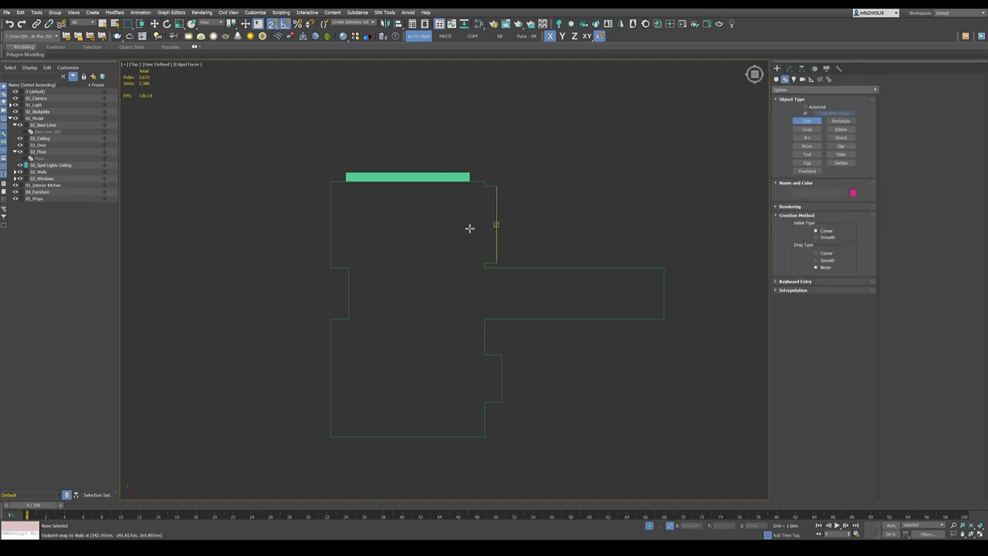
{"action": "left_click", "coordinate": [348, 267]}
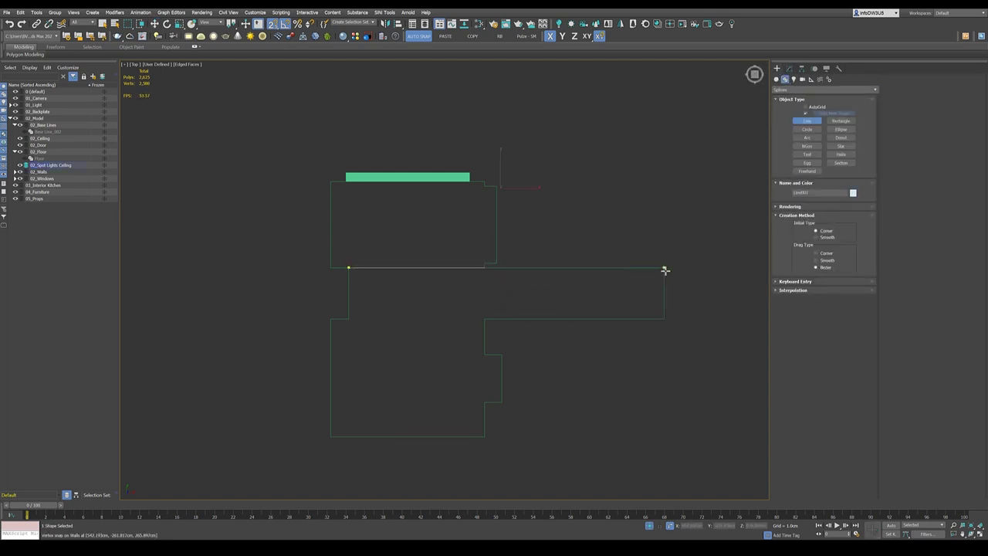
{"action": "left_click", "coordinate": [664, 268]}
{"action": "left_click", "coordinate": [664, 318]}
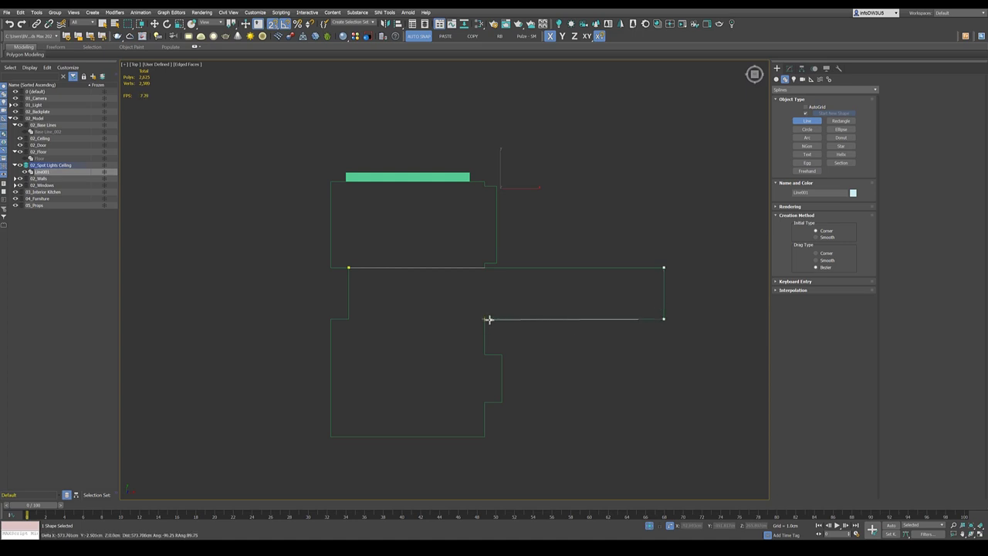
{"action": "left_click", "coordinate": [485, 318]}
{"action": "left_click", "coordinate": [484, 355]}
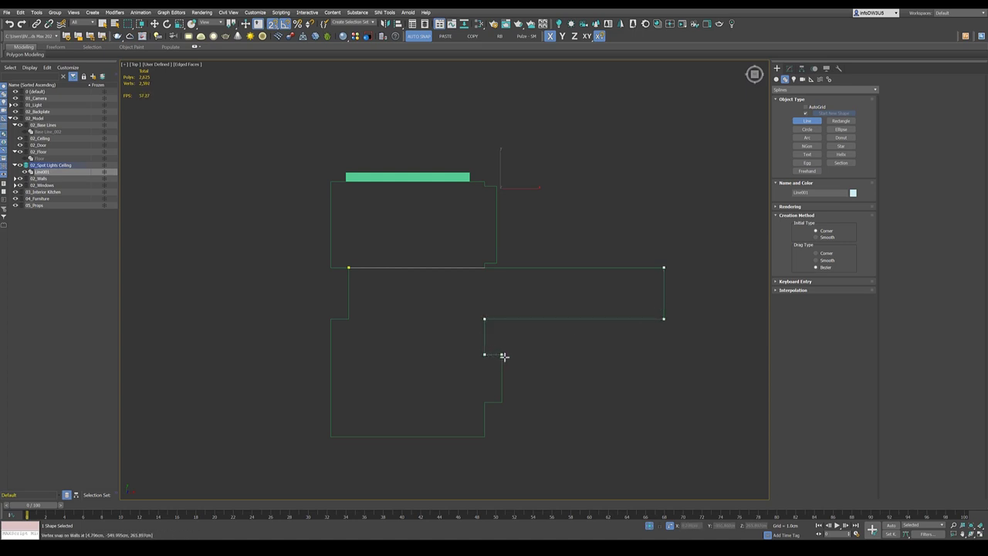
{"action": "left_click", "coordinate": [502, 355]}
{"action": "left_click", "coordinate": [502, 401]}
- Finish the outline along the bottom and left walls and close it as Line001
{"action": "left_click", "coordinate": [485, 402]}
{"action": "left_click", "coordinate": [484, 436]}
{"action": "left_click", "coordinate": [331, 436]}
{"action": "left_click", "coordinate": [330, 318]}
{"action": "left_click", "coordinate": [348, 318]}
{"action": "left_click", "coordinate": [477, 281]}
{"action": "middle_click_drag", "start_coordinate": [476, 369], "coordinate": [480, 346], "text": "alt"}
{"action": "scroll", "coordinate": [480, 345], "scroll_direction": "up", "scroll_amount": 2}
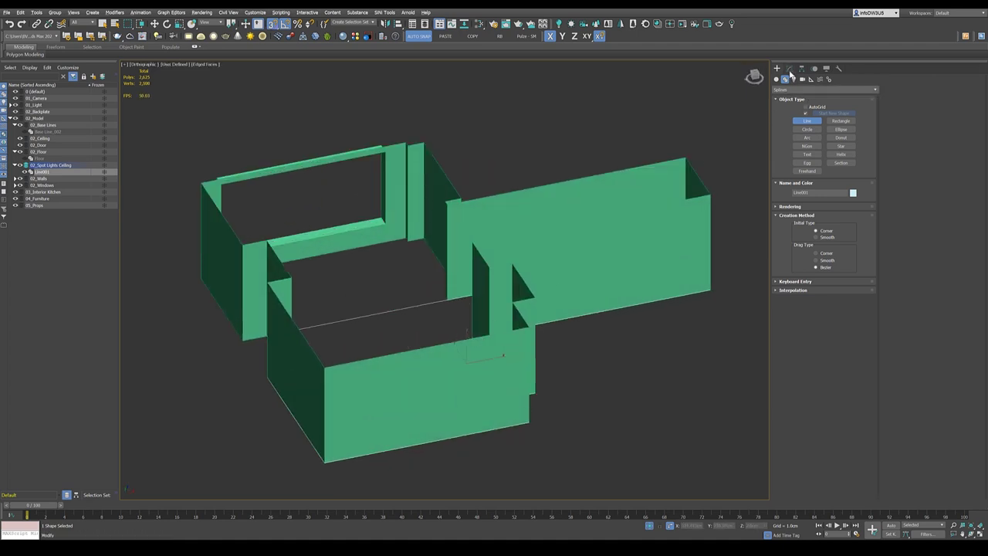
{"action": "left_click", "coordinate": [790, 70]}
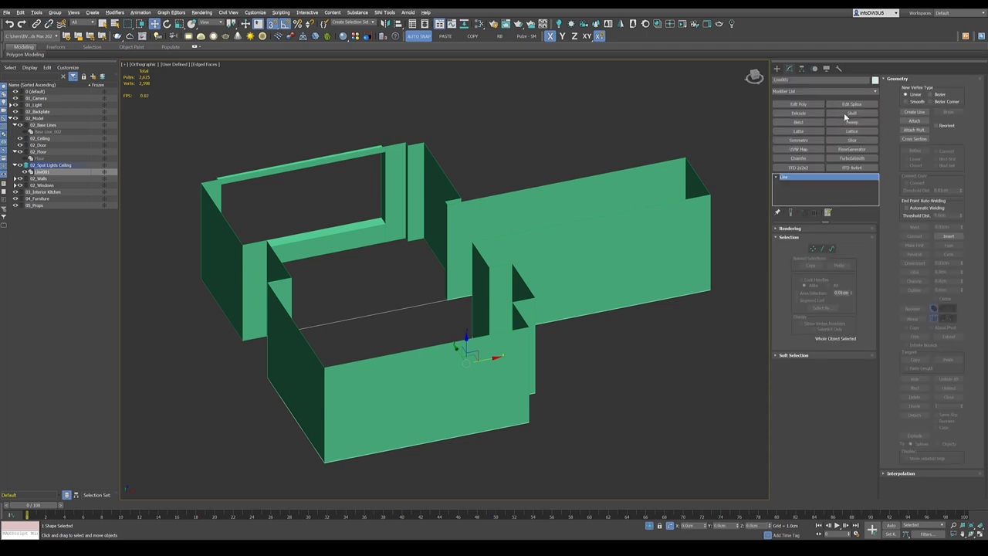
- Add a Shell modifier to Line001 with a 15 cm outer amount
{"action": "left_click", "coordinate": [848, 113]}
{"action": "double_click", "coordinate": [845, 248]}
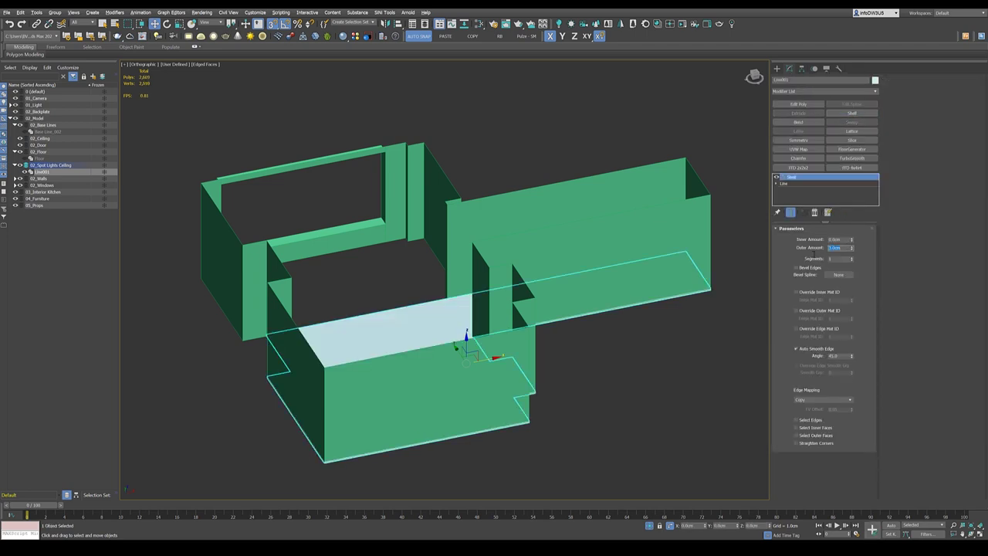
{"action": "type", "text": "15"}
{"action": "key", "text": "Return"}
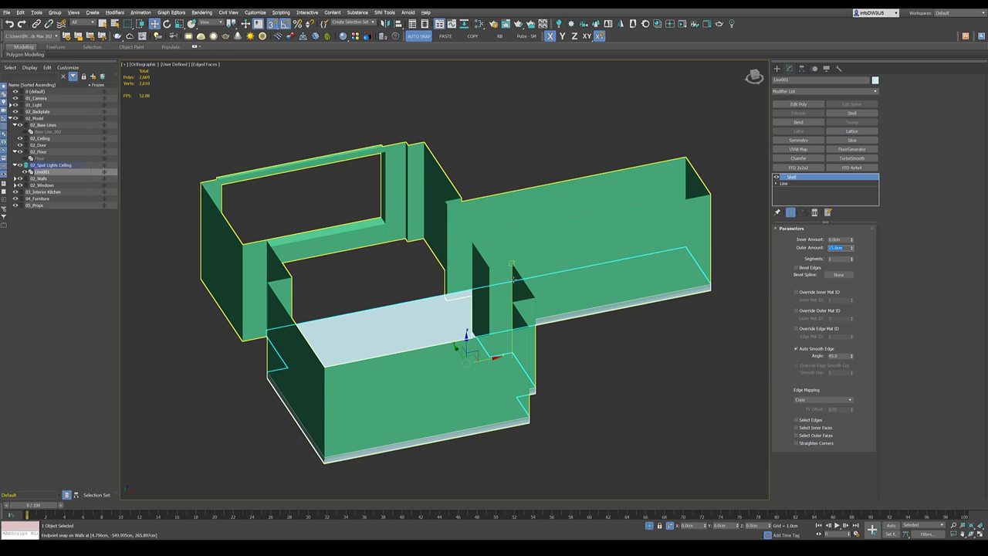
{"action": "scroll", "coordinate": [512, 291], "scroll_direction": "down", "scroll_amount": 5}
{"action": "scroll", "coordinate": [512, 291], "scroll_direction": "up", "scroll_amount": 3}
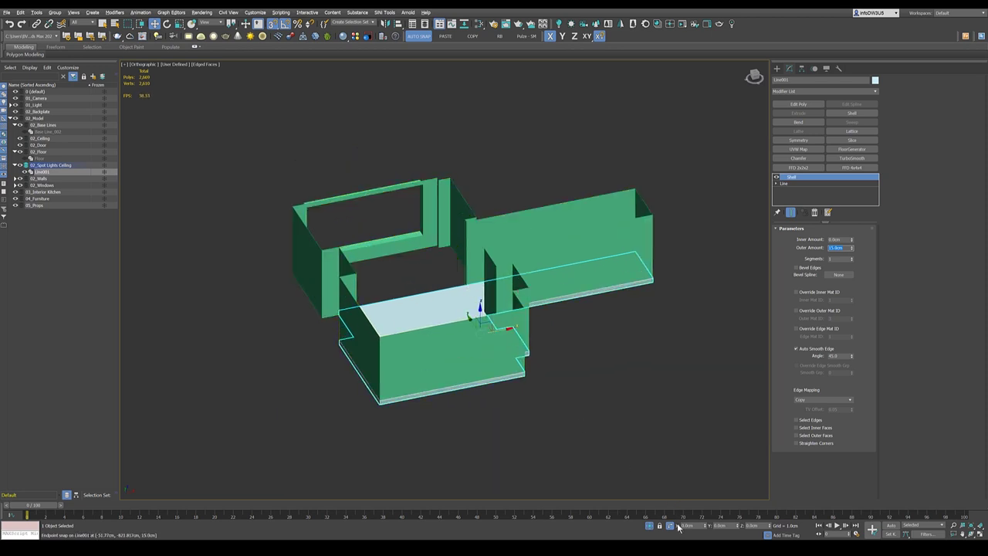
- Raise the slab to Z 280 at the top of the walls and reselect it
{"action": "double_click", "coordinate": [749, 525]}
{"action": "type", "text": "280"}
{"action": "key", "text": "Return"}
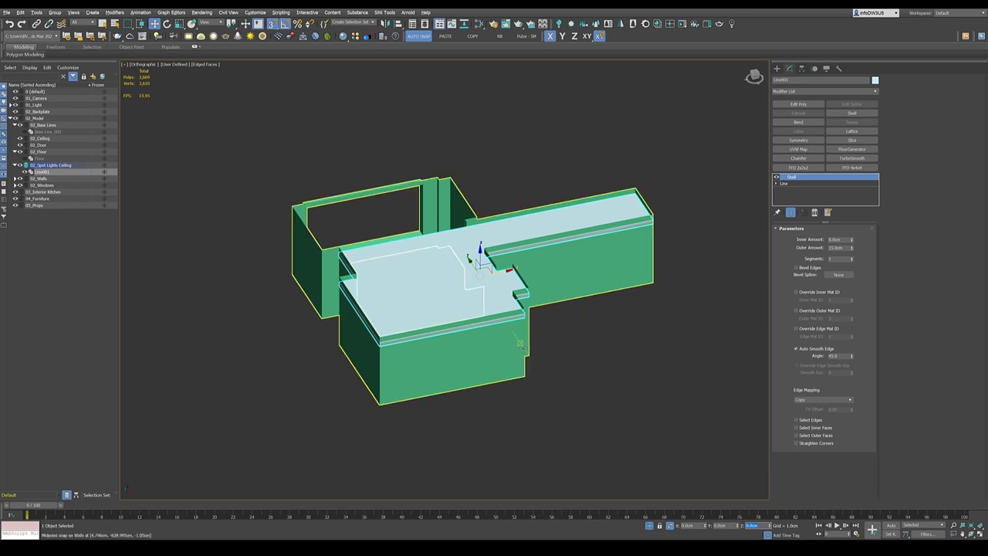
{"action": "scroll", "coordinate": [634, 338], "scroll_direction": "up", "scroll_amount": 2}
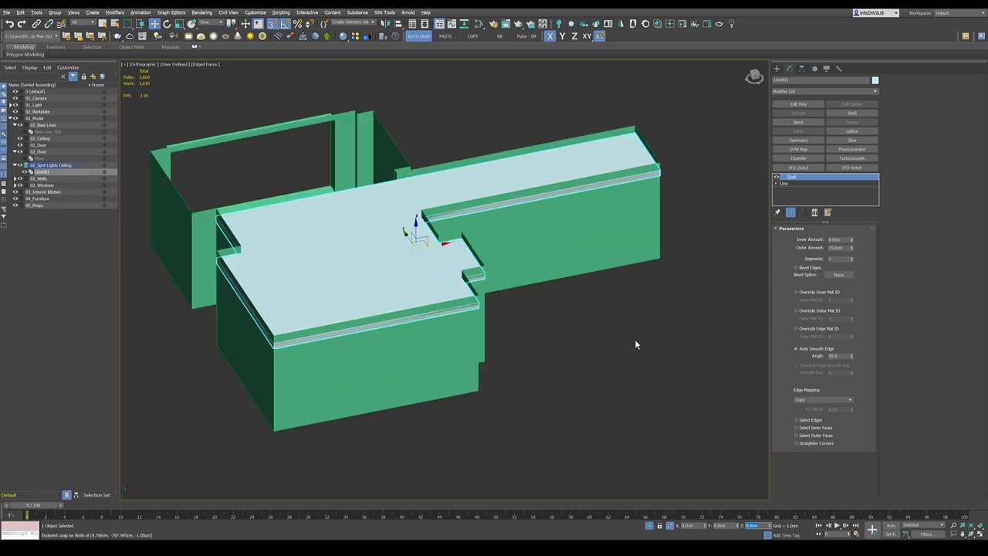
{"action": "left_click", "coordinate": [572, 357]}
{"action": "scroll", "coordinate": [573, 357], "scroll_direction": "down", "scroll_amount": 2}
{"action": "left_click", "coordinate": [367, 297]}
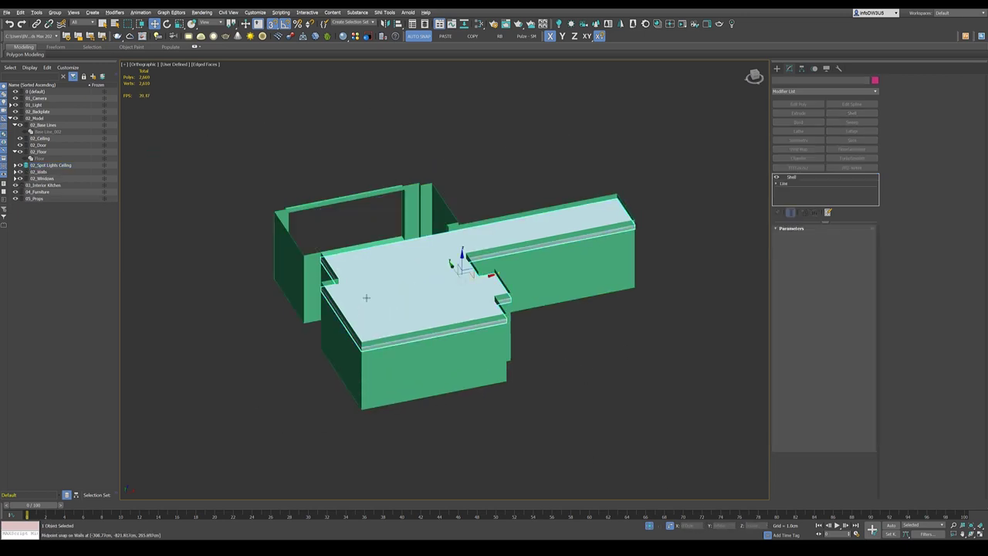
- Switch to Top view with wireframe display
{"action": "key", "text": "t"}
{"action": "scroll", "coordinate": [498, 277], "scroll_direction": "down", "scroll_amount": 2}
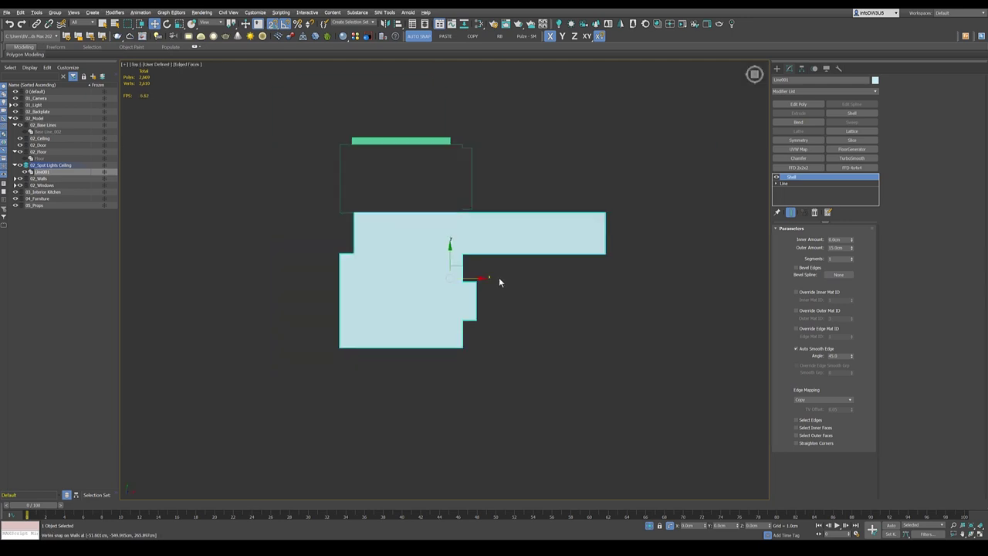
{"action": "scroll", "coordinate": [490, 265], "scroll_direction": "up", "scroll_amount": 1}
{"action": "key", "text": "F3"}
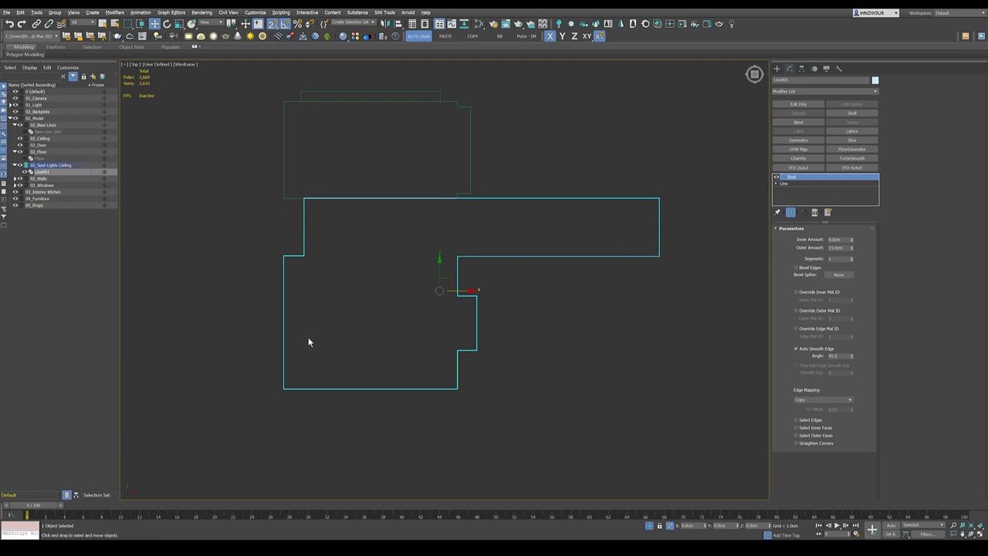
{"action": "scroll", "coordinate": [381, 315], "scroll_direction": "down", "scroll_amount": 2}
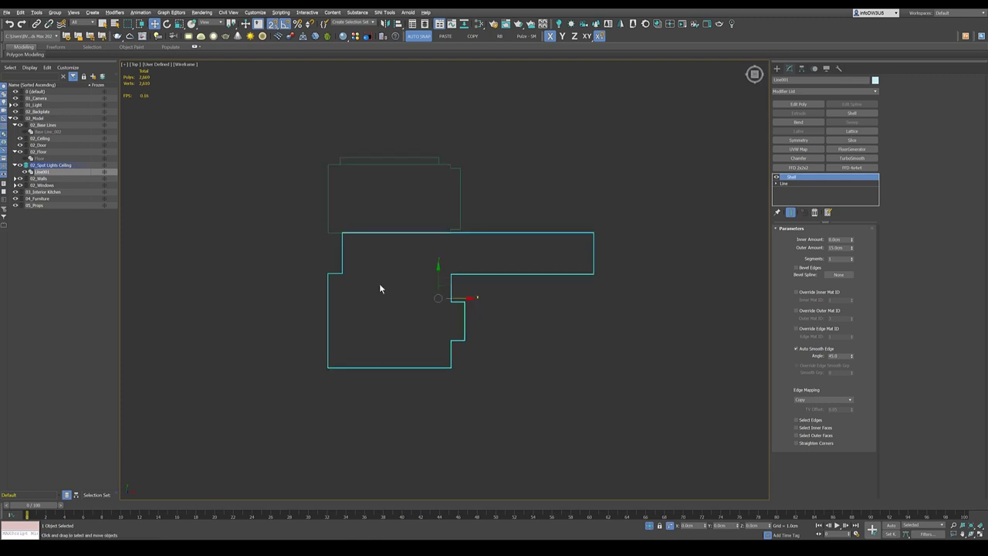
{"action": "scroll", "coordinate": [379, 288], "scroll_direction": "up", "scroll_amount": 2}
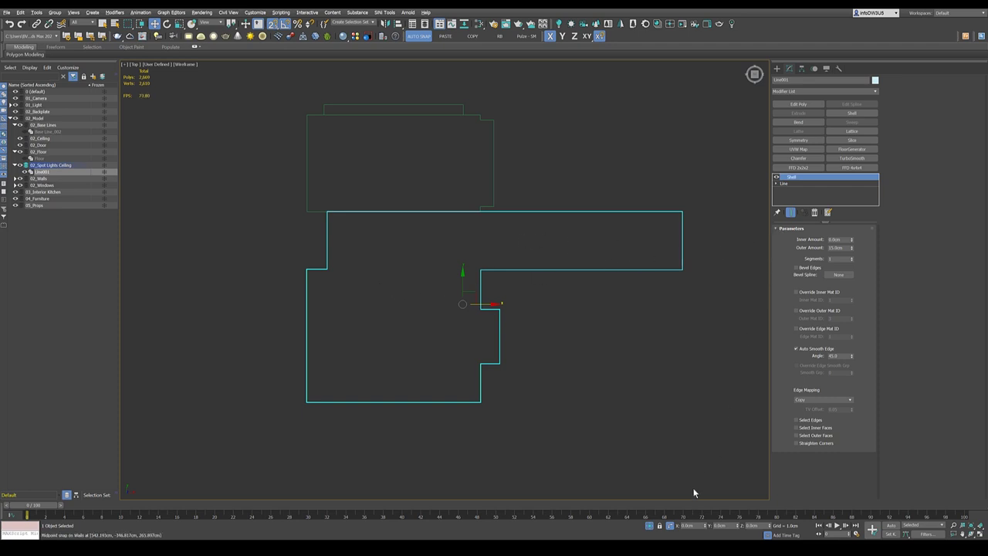
- Isolate Line001, disable its Shell modifier, and select the Line level in the stack
{"action": "left_click", "coordinate": [649, 526]}
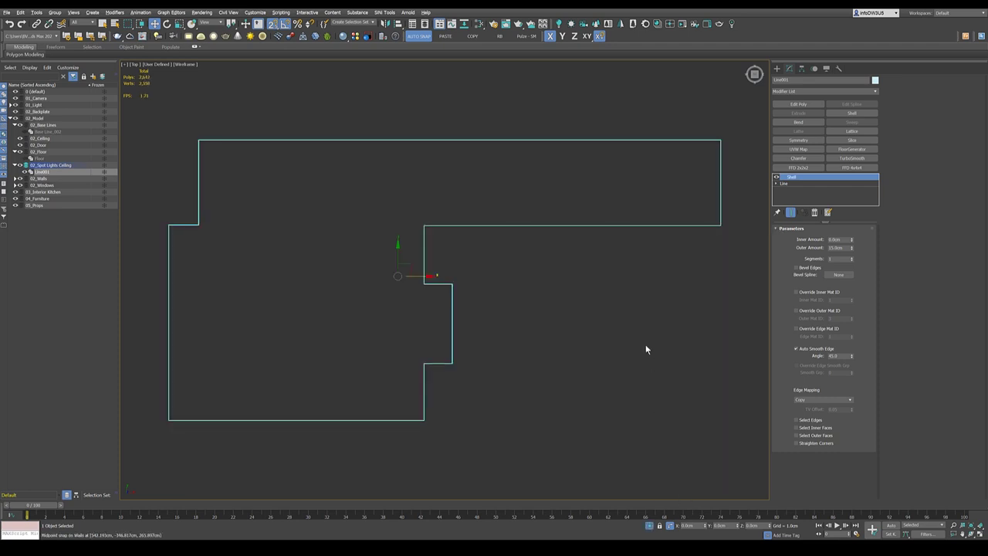
{"action": "scroll", "coordinate": [616, 299], "scroll_direction": "up", "scroll_amount": 2}
{"action": "left_click", "coordinate": [776, 177]}
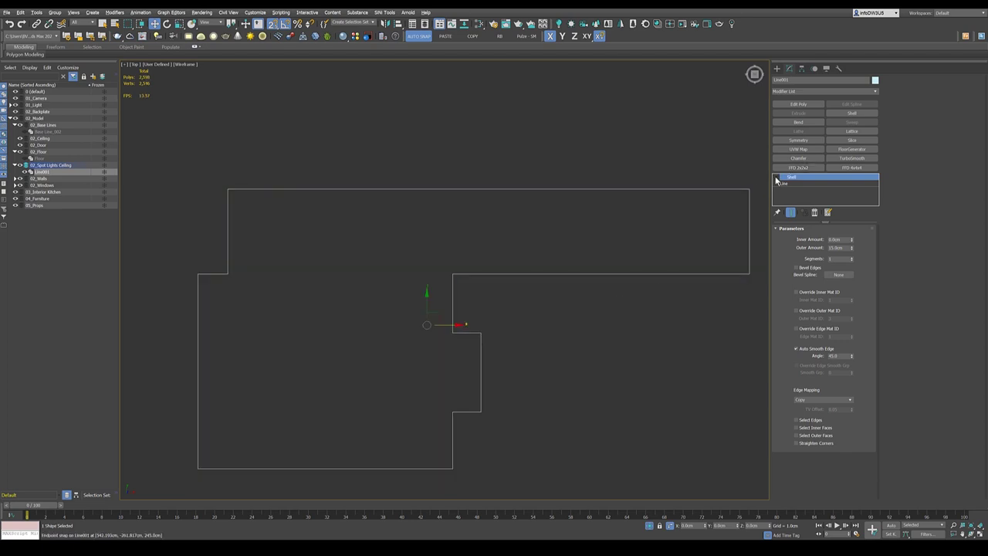
{"action": "left_click", "coordinate": [789, 184]}
{"action": "left_click", "coordinate": [777, 69]}
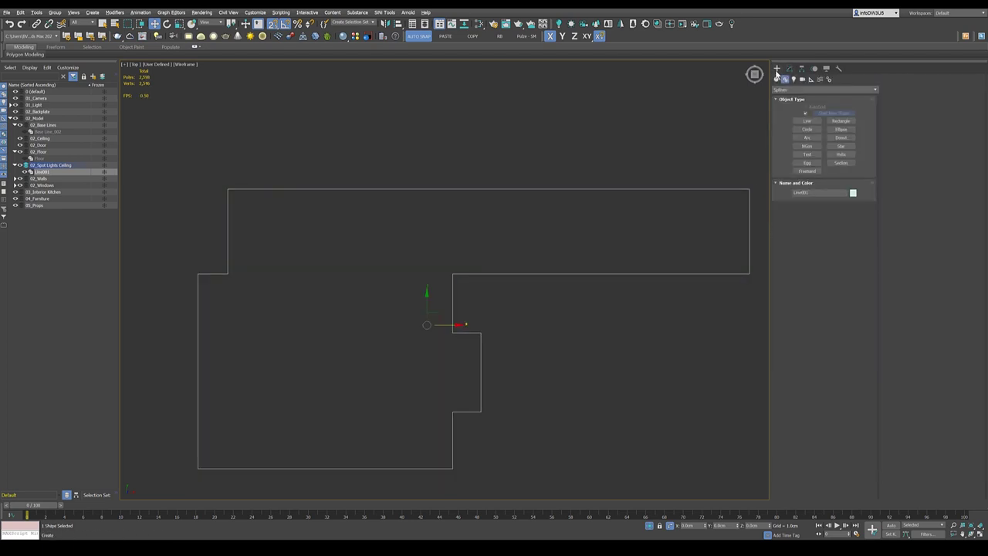
- Draw a circle inside the outline's right wing and set its radius to 5 cm
{"action": "left_click", "coordinate": [807, 128]}
{"action": "left_click_drag", "start_coordinate": [619, 243], "coordinate": [633, 234]}
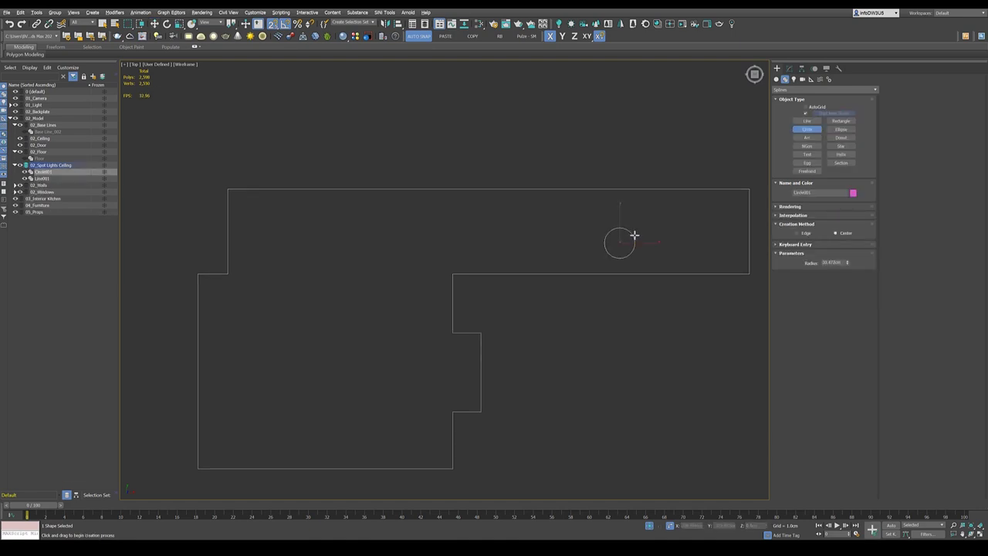
{"action": "double_click", "coordinate": [831, 263]}
{"action": "type", "text": "5"}
{"action": "key", "text": "Return"}
{"action": "scroll", "coordinate": [668, 275], "scroll_direction": "up", "scroll_amount": 2}
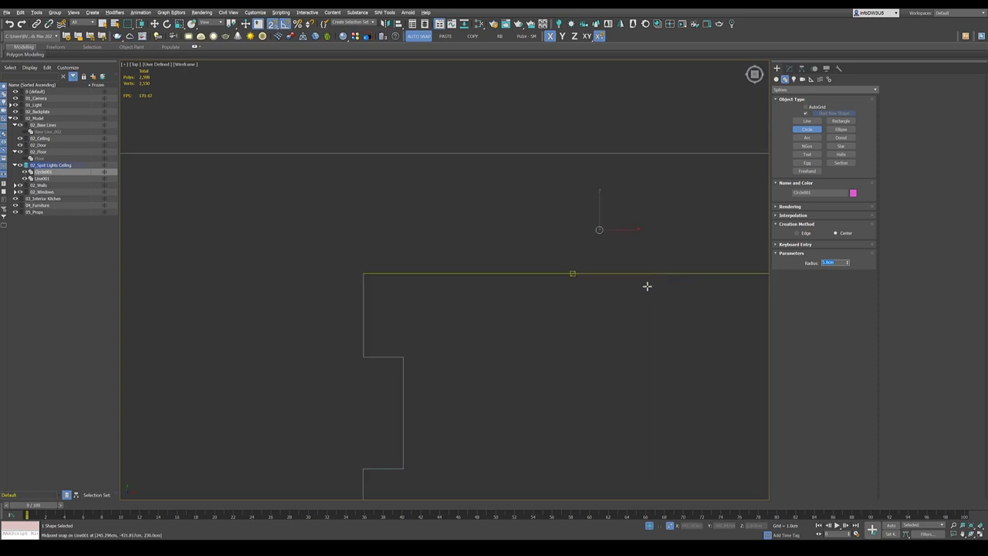
{"action": "scroll", "coordinate": [647, 286], "scroll_direction": "down", "scroll_amount": 2}
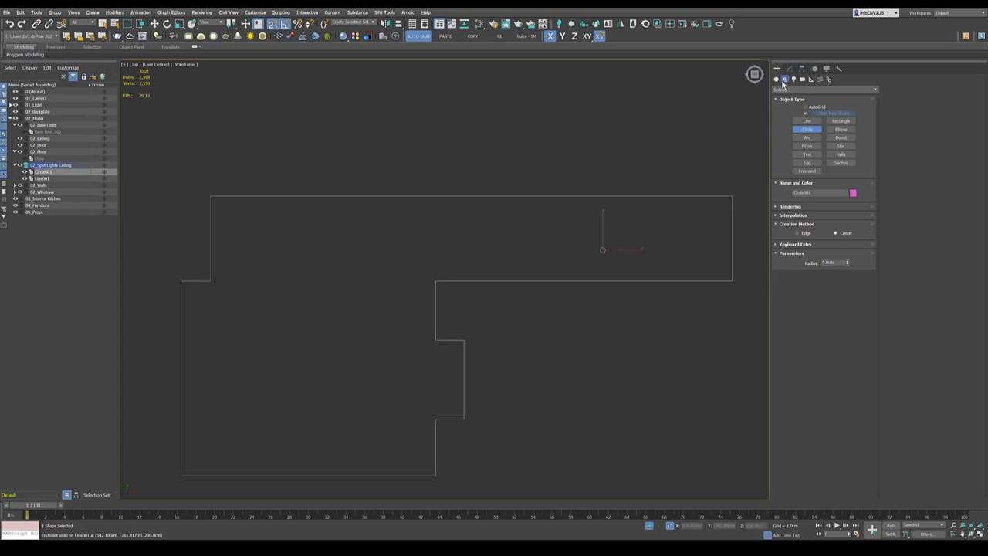
{"action": "left_click", "coordinate": [776, 79]}
- Draw a plane over the outline's right wing, first trying 3 length and 1 width segments
{"action": "left_click", "coordinate": [840, 147]}
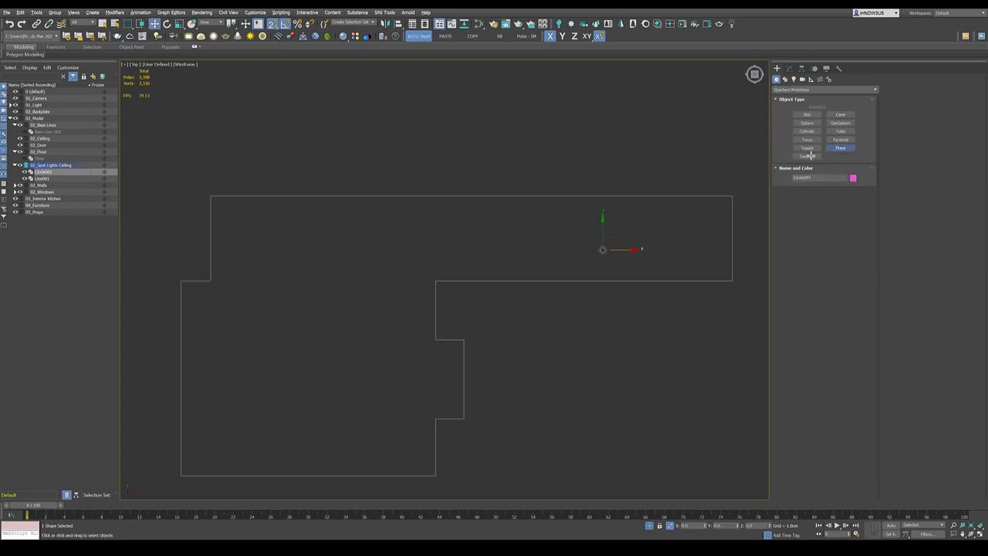
{"action": "mouse_move", "coordinate": [436, 281]}
{"action": "left_mouse_down"}
{"action": "mouse_move", "coordinate": [546, 260]}
{"action": "mouse_move", "coordinate": [732, 193]}
{"action": "mouse_move", "coordinate": [811, 114]}
{"action": "mouse_move", "coordinate": [732, 196]}
{"action": "left_mouse_up"}
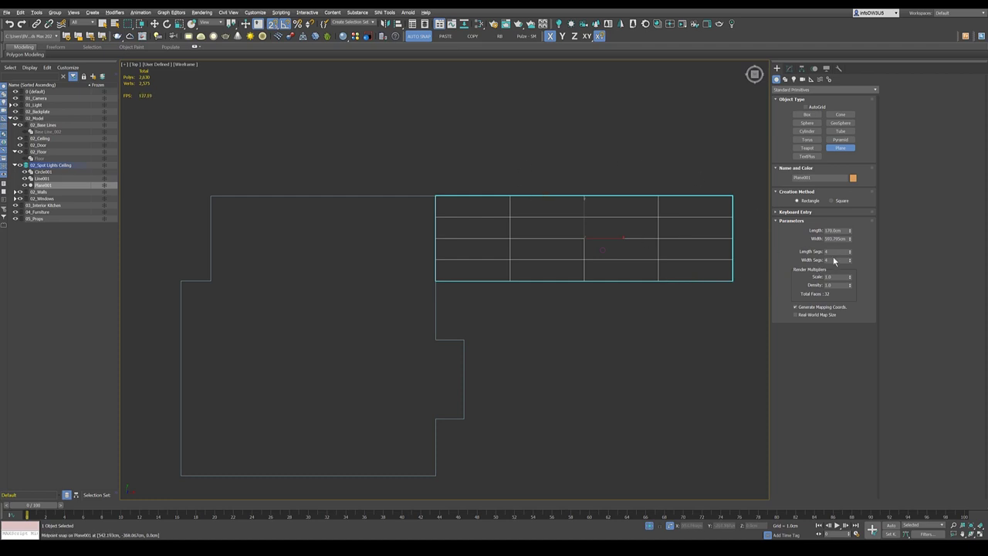
{"action": "left_click_drag", "start_coordinate": [829, 253], "coordinate": [820, 253]}
{"action": "type", "text": "3"}
{"action": "key", "text": "Return"}
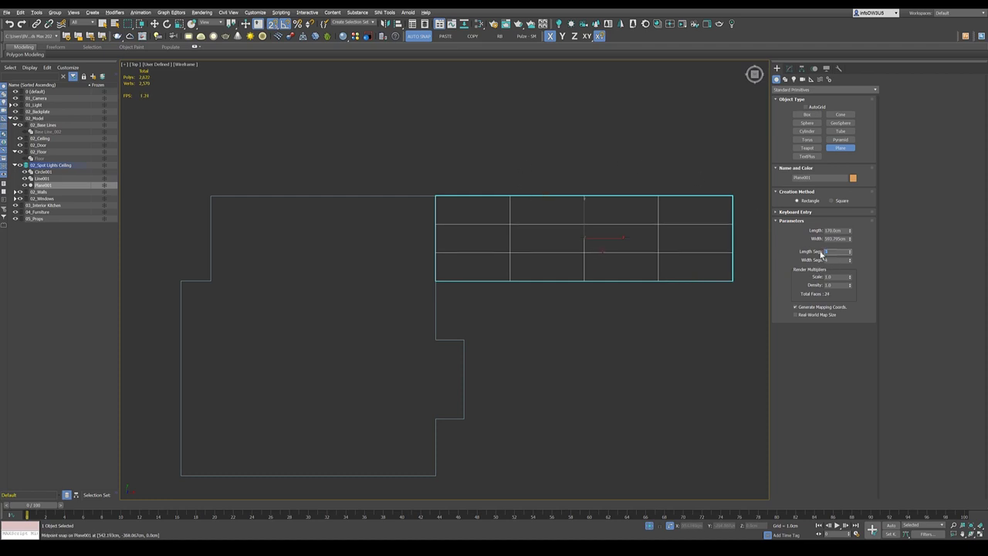
{"action": "left_click_drag", "start_coordinate": [833, 259], "coordinate": [815, 260]}
{"action": "type", "text": "1"}
{"action": "key", "text": "Return"}
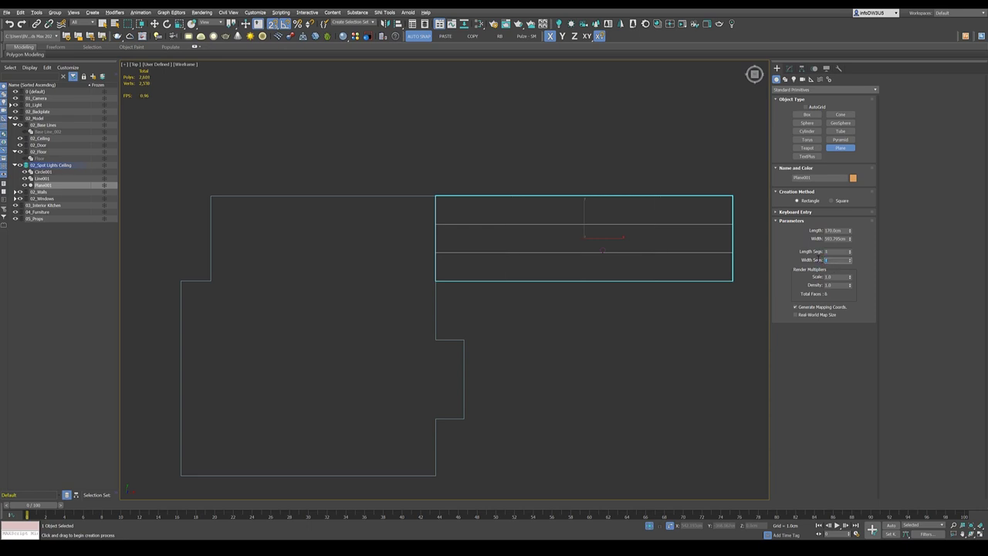
- Settle the plane's segments at 2 length and 3 width
{"action": "left_click_drag", "start_coordinate": [827, 251], "coordinate": [822, 252]}
{"action": "type", "text": "2"}
{"action": "key", "text": "Return"}
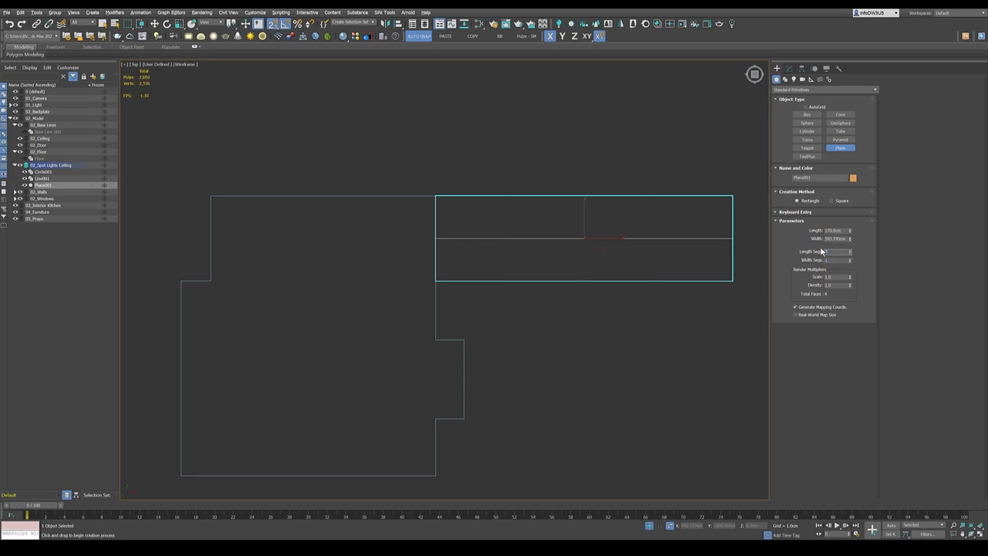
{"action": "left_click", "coordinate": [831, 260]}
{"action": "type", "text": "2"}
{"action": "key", "text": "Return"}
{"action": "type", "text": "3"}
{"action": "key", "text": "Return"}
- Select Circle001 and move it along X onto a plane grid line
{"action": "scroll", "coordinate": [666, 234], "scroll_direction": "down", "scroll_amount": 2}
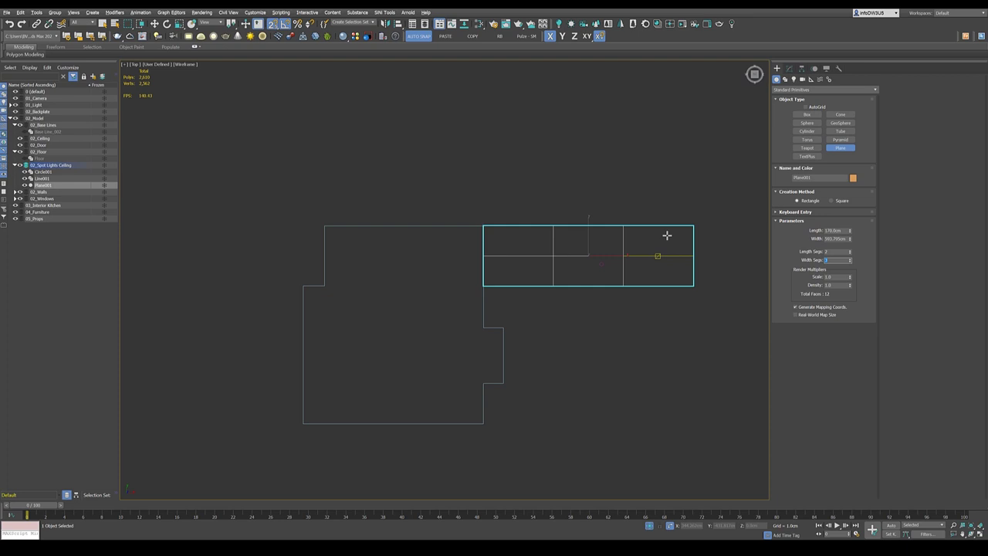
{"action": "scroll", "coordinate": [617, 263], "scroll_direction": "up", "scroll_amount": 6}
{"action": "key", "text": "w"}
{"action": "left_click", "coordinate": [530, 285]}
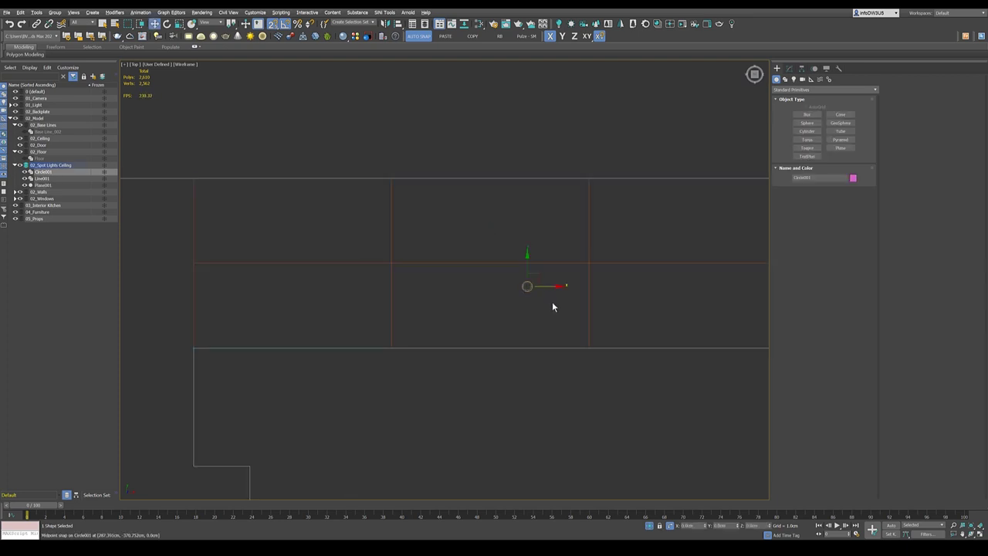
{"action": "scroll", "coordinate": [552, 302], "scroll_direction": "down", "scroll_amount": 2}
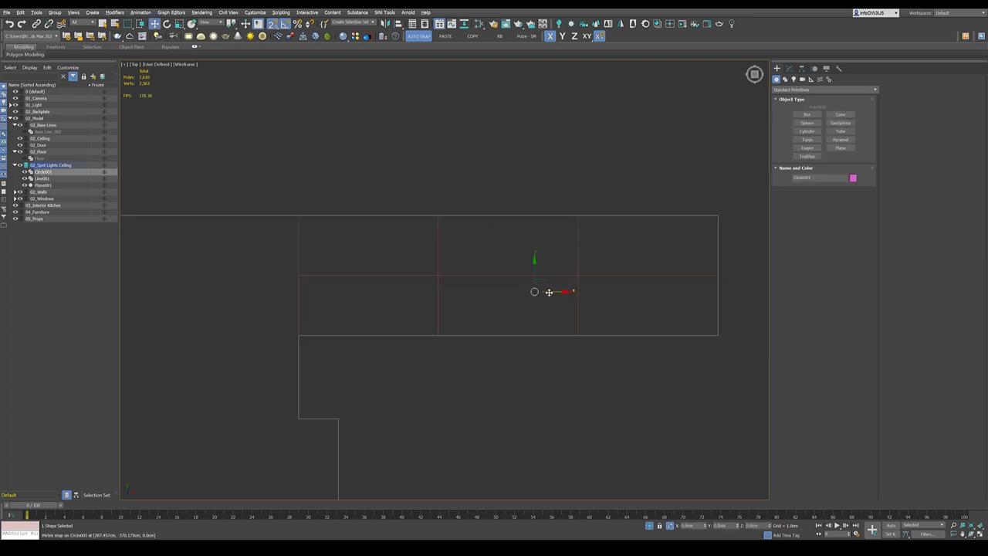
{"action": "scroll", "coordinate": [549, 292], "scroll_direction": "up", "scroll_amount": 2}
{"action": "left_click_drag", "start_coordinate": [557, 292], "coordinate": [590, 268]}
- Drag the circle along Y to the left grid intersection to clone it
{"action": "key", "text": "F6"}
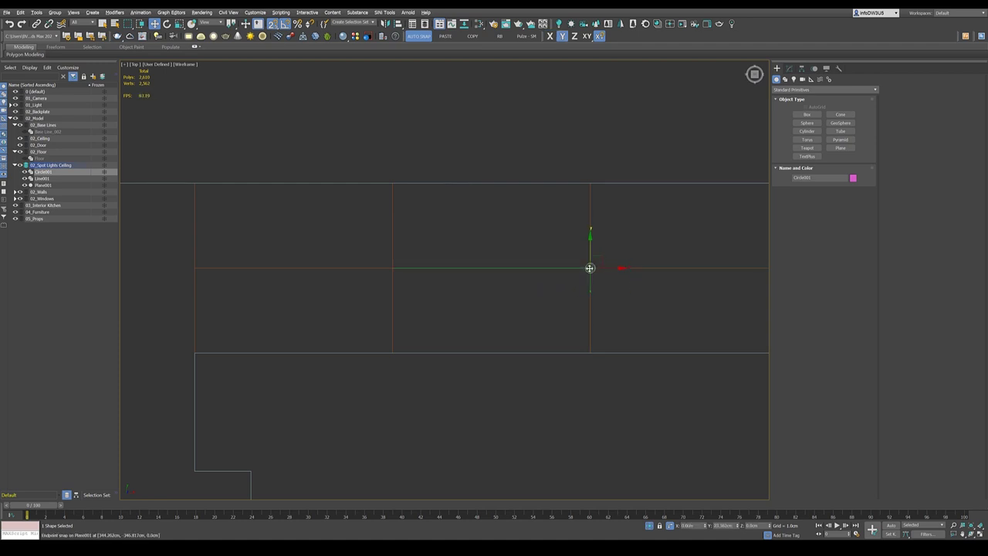
{"action": "scroll", "coordinate": [602, 278], "scroll_direction": "down", "scroll_amount": 4}
{"action": "scroll", "coordinate": [605, 283], "scroll_direction": "up", "scroll_amount": 1}
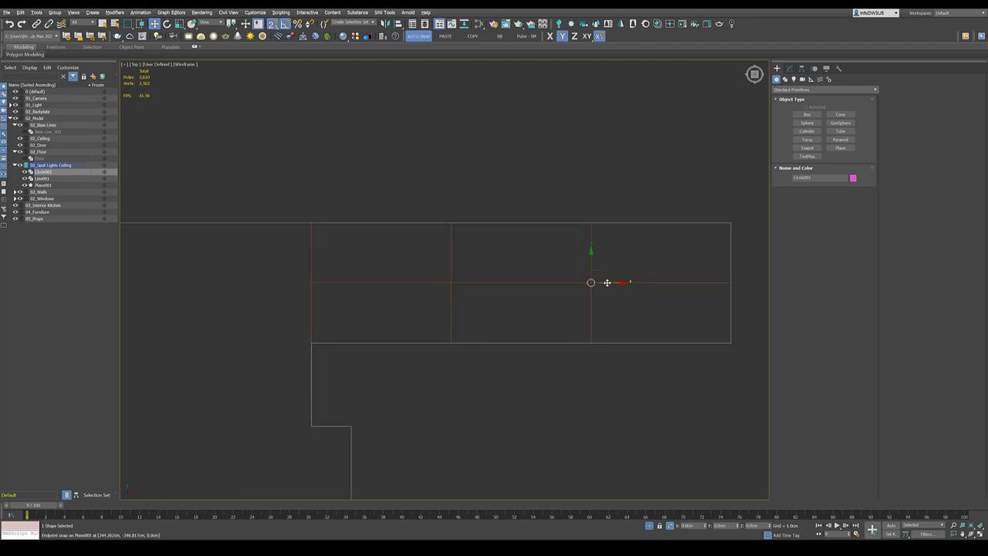
{"action": "scroll", "coordinate": [576, 285], "scroll_direction": "up", "scroll_amount": 3}
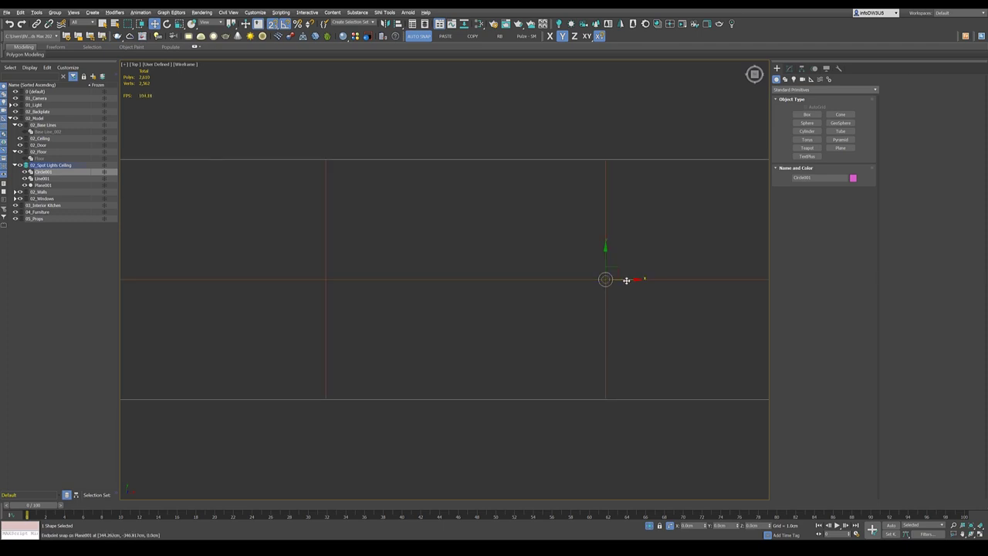
{"action": "mouse_move", "coordinate": [626, 279]}
{"action": "left_mouse_down", "text": "shift"}
{"action": "mouse_move", "coordinate": [436, 291]}
{"action": "mouse_move", "coordinate": [316, 284]}
{"action": "mouse_move", "coordinate": [332, 287]}
{"action": "left_mouse_up", "text": "shift"}
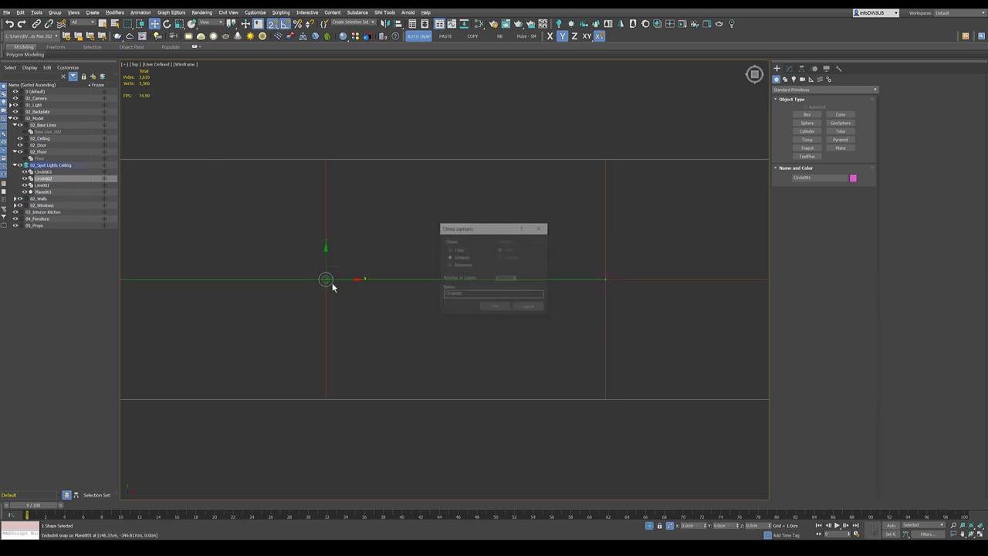
- Discard the first copy and instance the circle onto the left grid intersection
{"action": "left_click", "coordinate": [495, 308]}
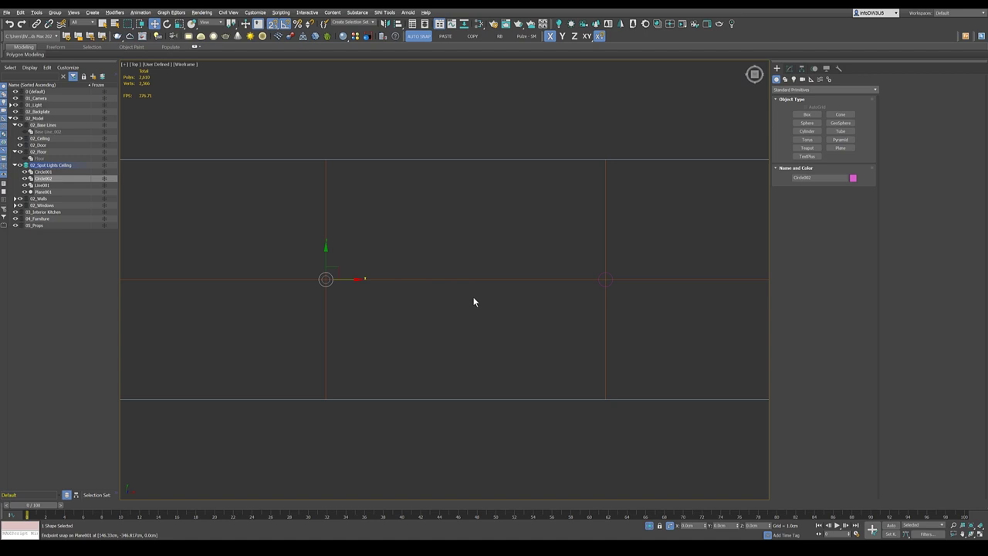
{"action": "key", "text": "Delete"}
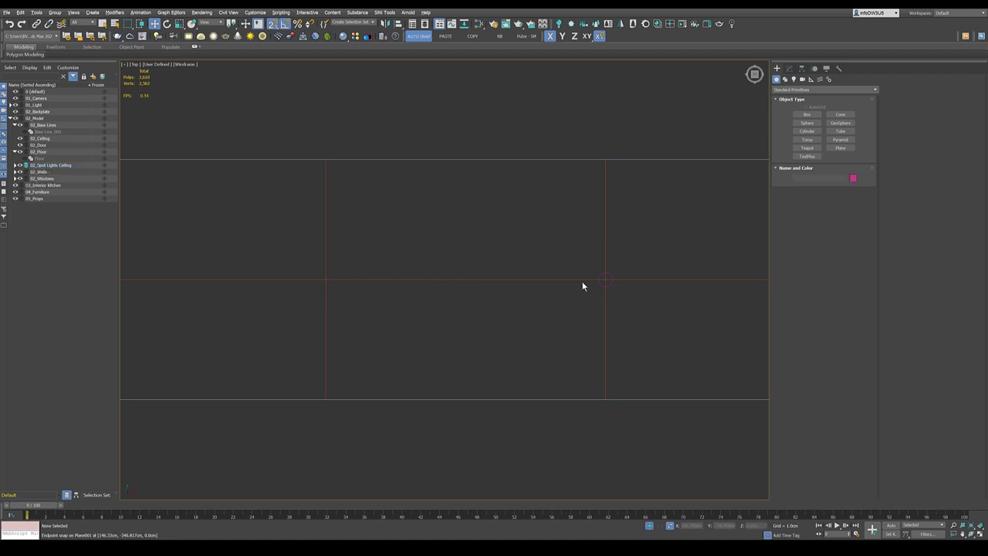
{"action": "left_click", "coordinate": [608, 276]}
{"action": "mouse_move", "coordinate": [609, 278]}
{"action": "left_mouse_down"}
{"action": "mouse_move", "coordinate": [513, 287]}
{"action": "mouse_move", "coordinate": [305, 279]}
{"action": "mouse_move", "coordinate": [324, 280]}
{"action": "left_mouse_up"}
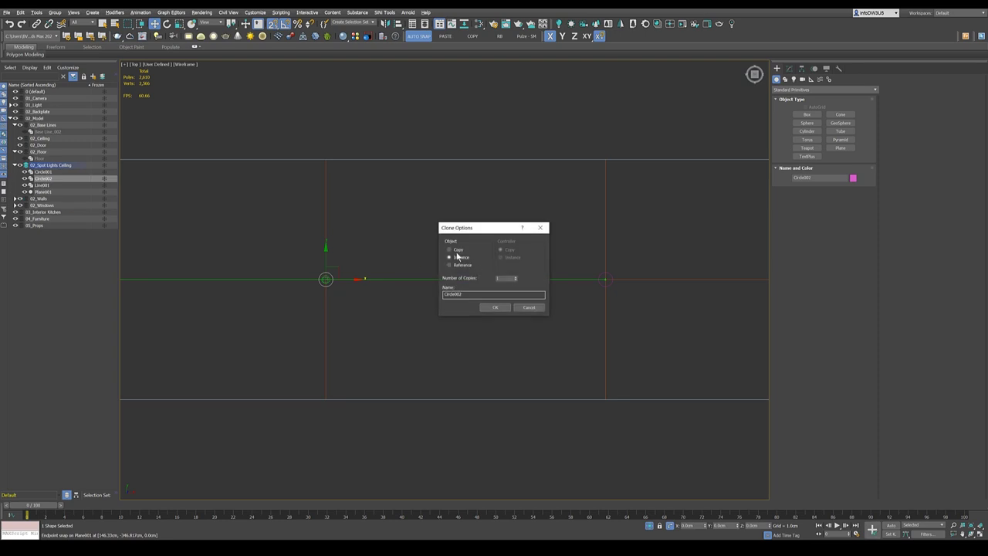
{"action": "left_click", "coordinate": [496, 307]}
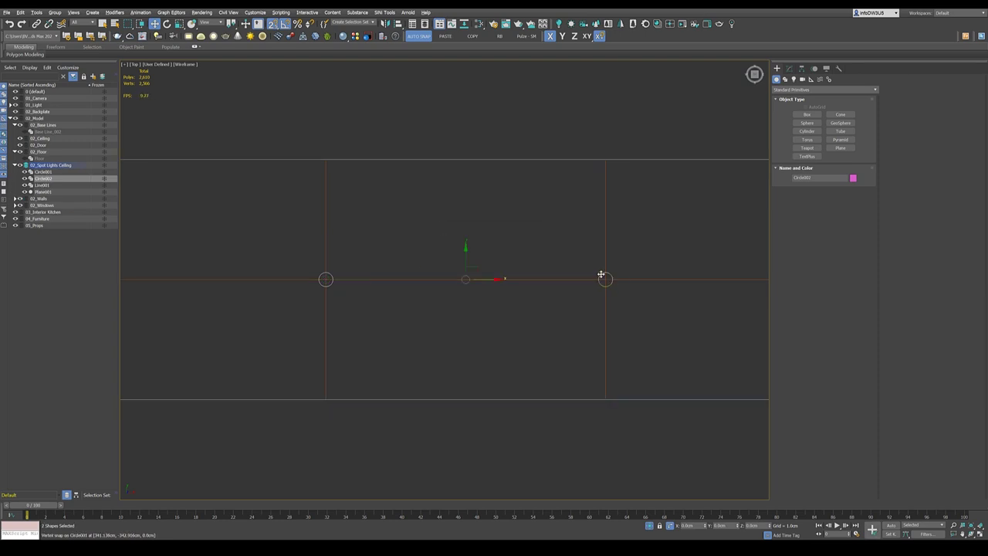
- Clone both circles together toward the left room, giving four circles
{"action": "left_click", "coordinate": [602, 277], "text": "ctrl"}
{"action": "scroll", "coordinate": [601, 274], "scroll_direction": "down", "scroll_amount": 5}
{"action": "scroll", "coordinate": [604, 268], "scroll_direction": "up", "scroll_amount": 3}
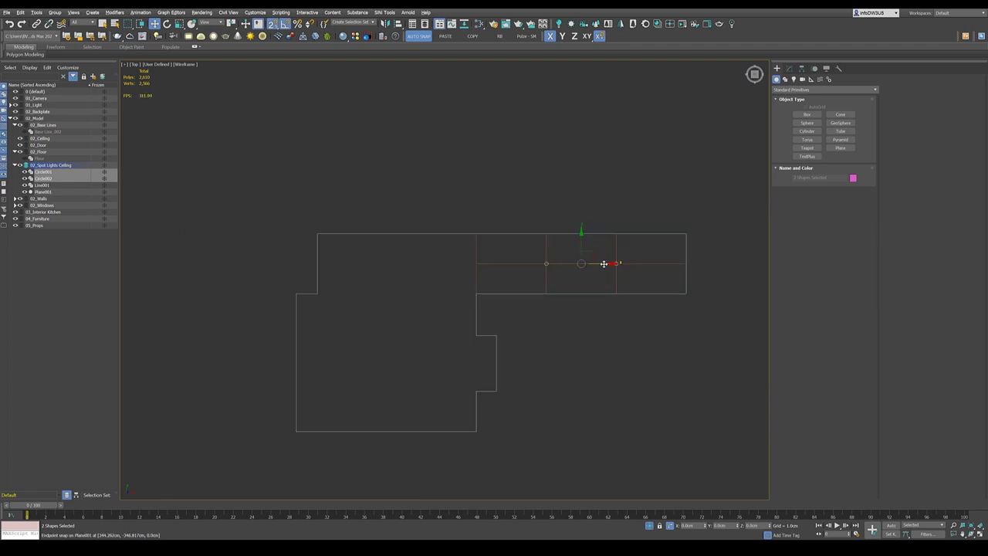
{"action": "left_click_drag", "start_coordinate": [580, 264], "coordinate": [406, 320]}
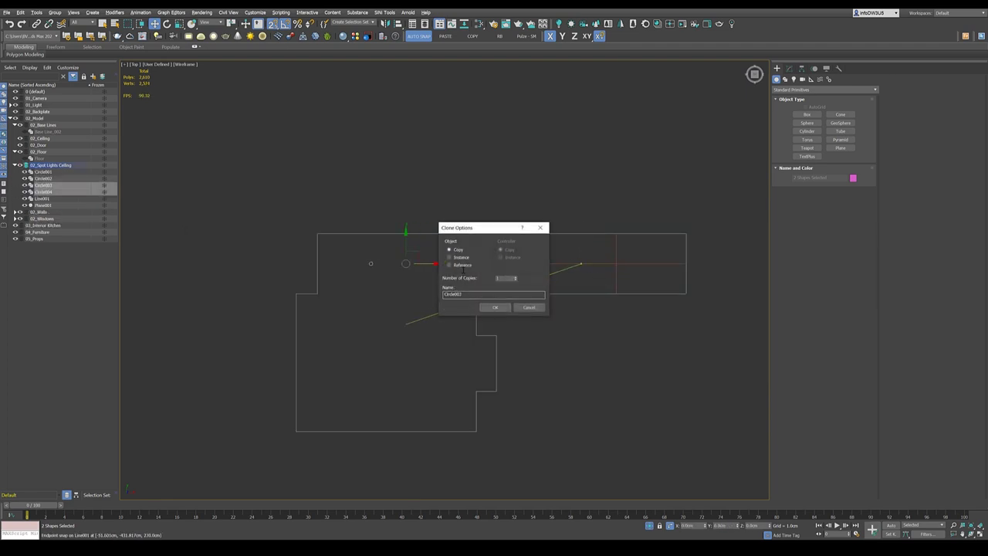
{"action": "left_click", "coordinate": [495, 306]}
{"action": "scroll", "coordinate": [416, 317], "scroll_direction": "down", "scroll_amount": 3}
- Rotate the copied light circles 90° to run vertically and snap them into the left room
{"action": "scroll", "coordinate": [403, 320], "scroll_direction": "up", "scroll_amount": 2}
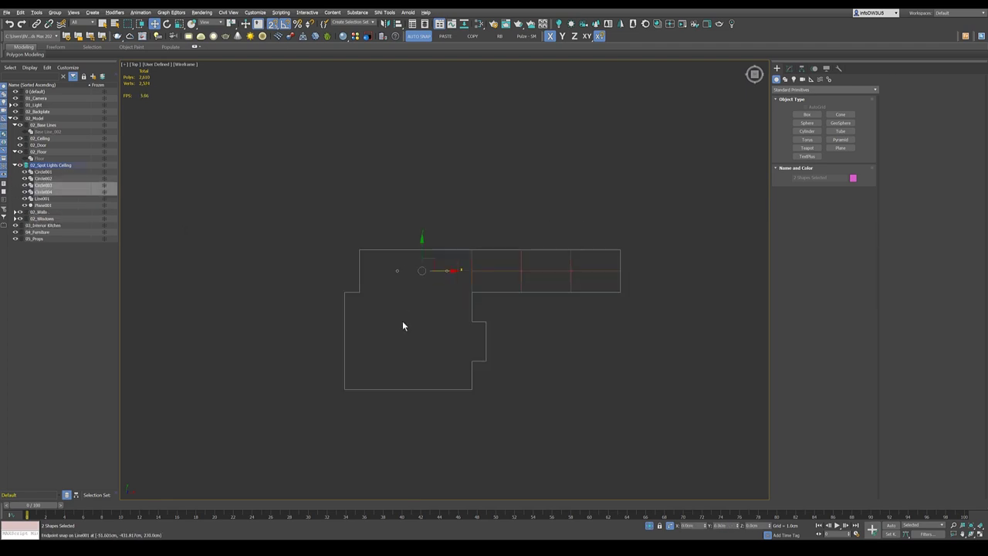
{"action": "key", "text": "e"}
{"action": "key", "text": "s"}
{"action": "left_click_drag", "start_coordinate": [437, 246], "coordinate": [437, 245]}
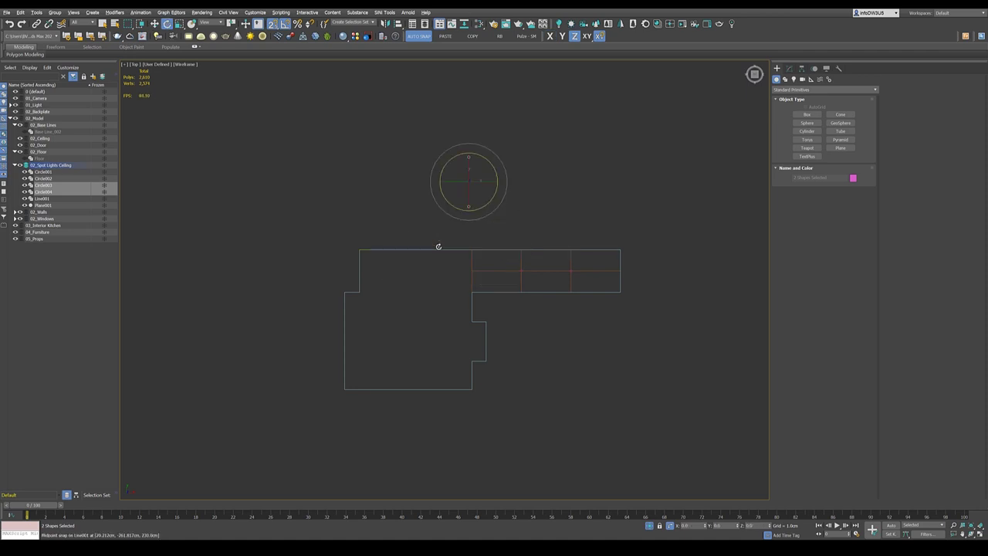
{"action": "key", "text": "w"}
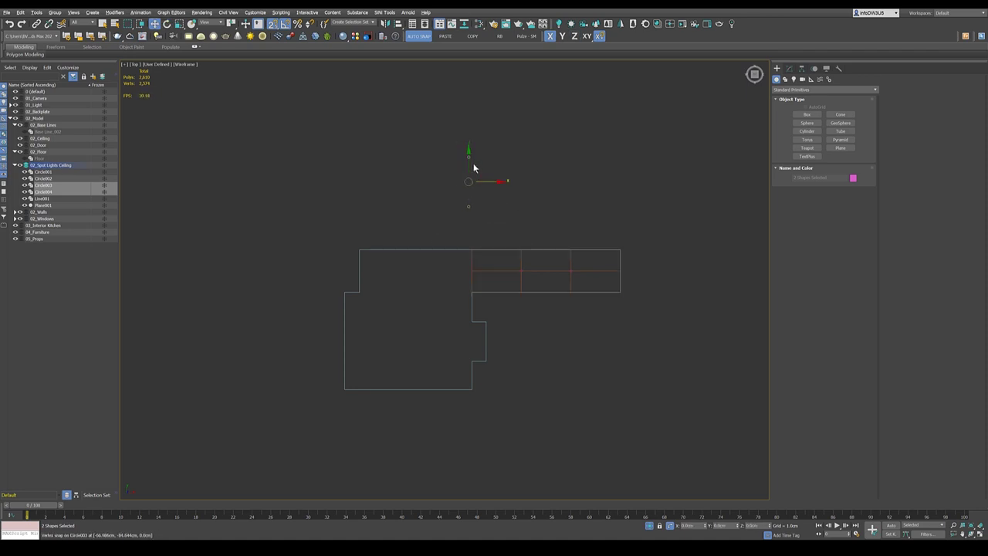
{"action": "left_click_drag", "start_coordinate": [467, 180], "coordinate": [367, 334]}
{"action": "scroll", "coordinate": [365, 334], "scroll_direction": "up", "scroll_amount": 3}
{"action": "scroll", "coordinate": [455, 247], "scroll_direction": "down", "scroll_amount": 1}
{"action": "scroll", "coordinate": [389, 297], "scroll_direction": "up", "scroll_amount": 1}
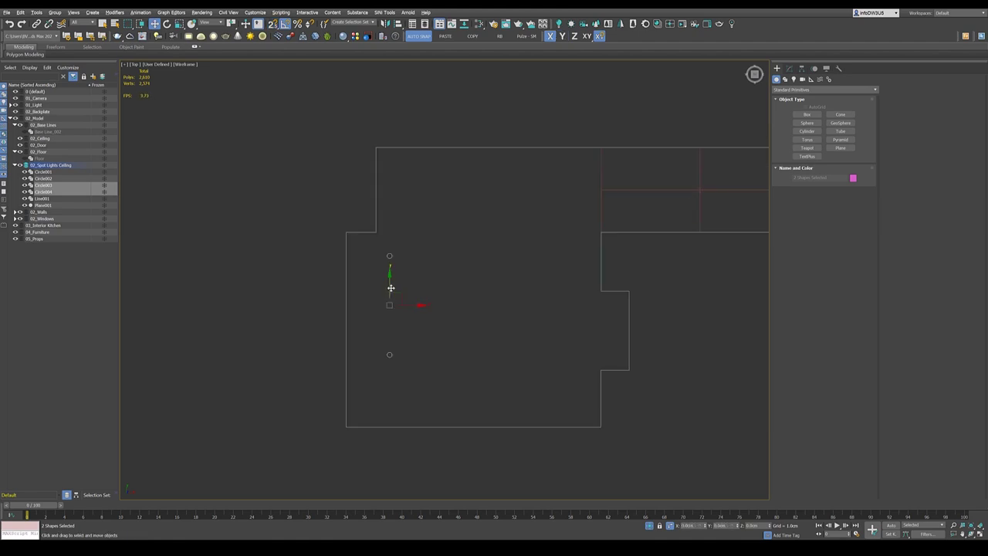
{"action": "left_click_drag", "start_coordinate": [388, 288], "coordinate": [386, 309]}
{"action": "scroll", "coordinate": [410, 324], "scroll_direction": "down", "scroll_amount": 2}
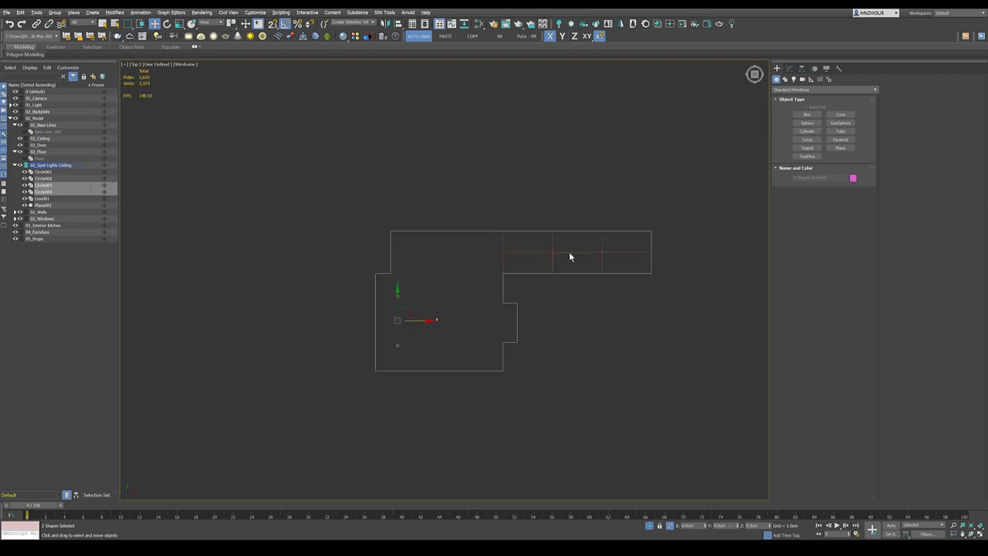
{"action": "scroll", "coordinate": [587, 242], "scroll_direction": "up", "scroll_amount": 2}
- Delete Plane001 from the upper-right room
{"action": "left_click", "coordinate": [515, 263]}
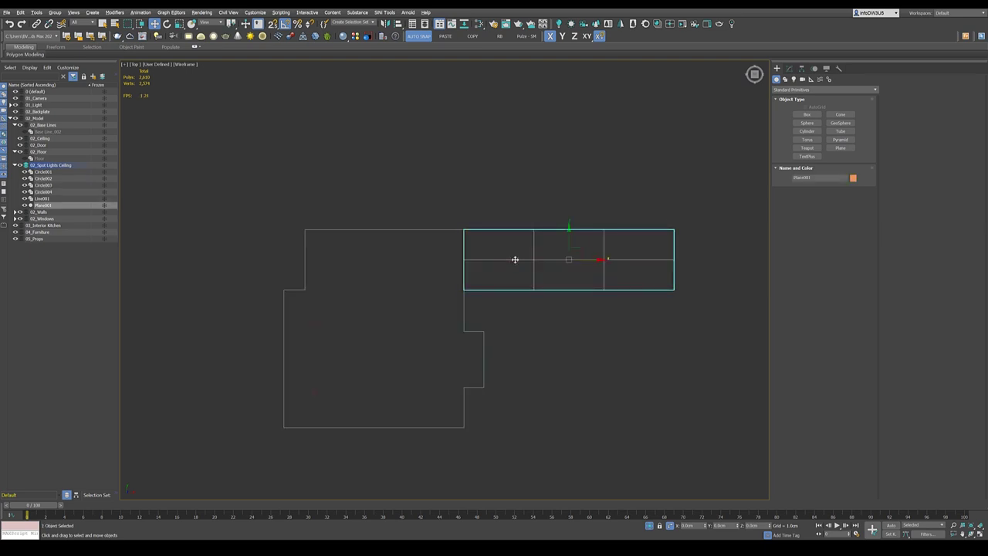
{"action": "key", "text": "Delete"}
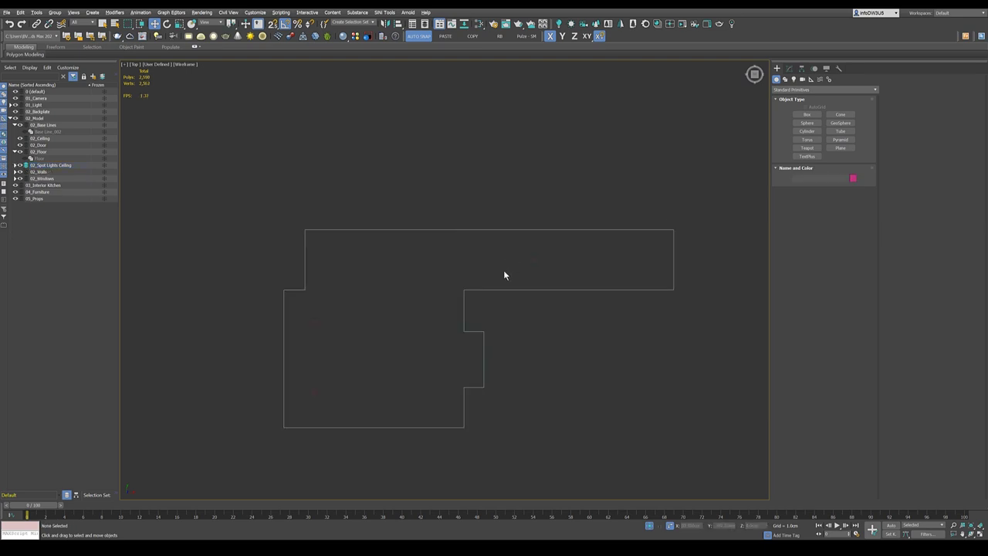
{"action": "scroll", "coordinate": [496, 266], "scroll_direction": "down", "scroll_amount": 3}
- Clone the four light circles downward along Z as a lowered copy
{"action": "middle_click_drag", "start_coordinate": [545, 325], "coordinate": [589, 289], "text": "alt"}
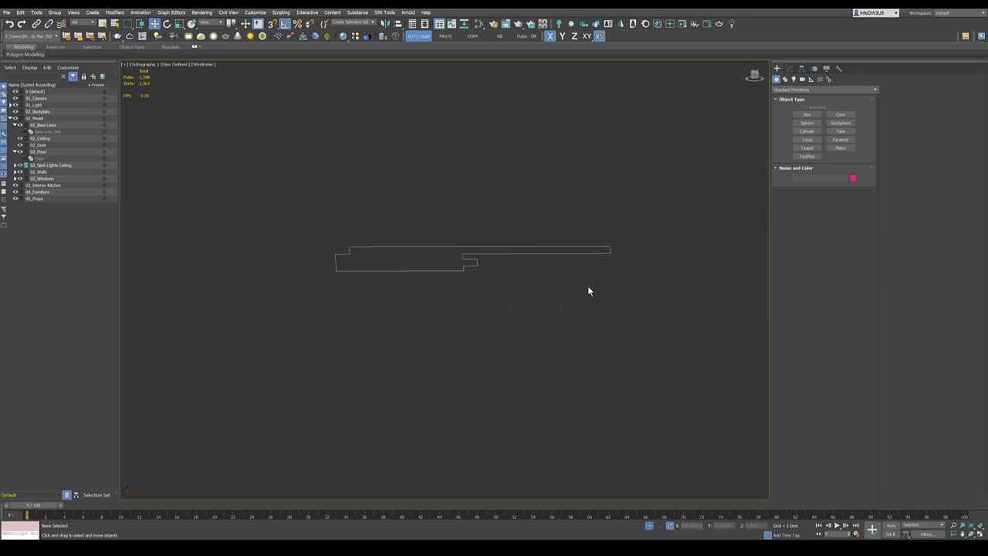
{"action": "left_click_drag", "start_coordinate": [588, 285], "coordinate": [337, 374]}
{"action": "scroll", "coordinate": [468, 314], "scroll_direction": "up", "scroll_amount": 2}
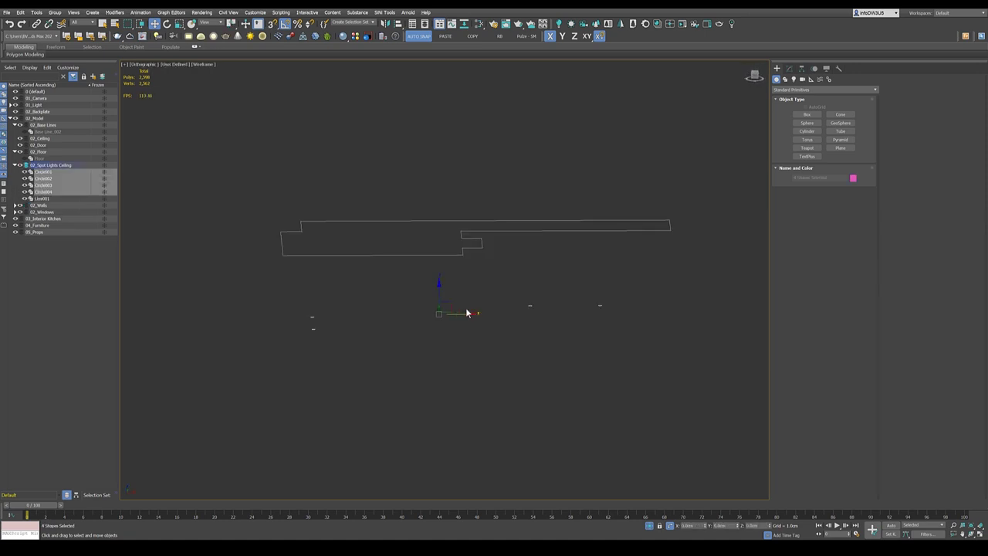
{"action": "scroll", "coordinate": [463, 309], "scroll_direction": "down", "scroll_amount": 2}
{"action": "left_click_drag", "start_coordinate": [447, 296], "coordinate": [446, 323], "text": "shift"}
{"action": "left_click", "coordinate": [495, 308]}
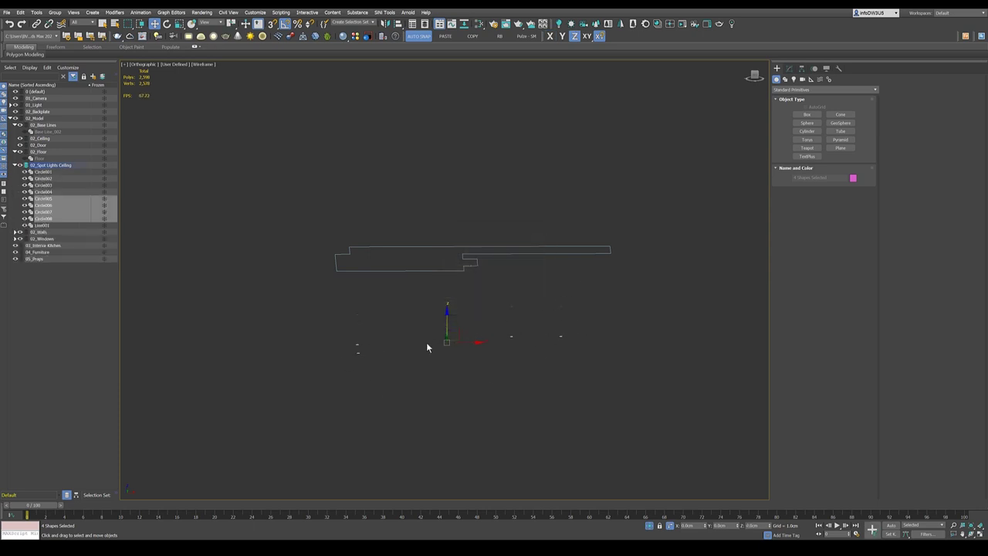
- Align the four original circles' Z position centre-to-centre with Line001
{"action": "left_click", "coordinate": [603, 288]}
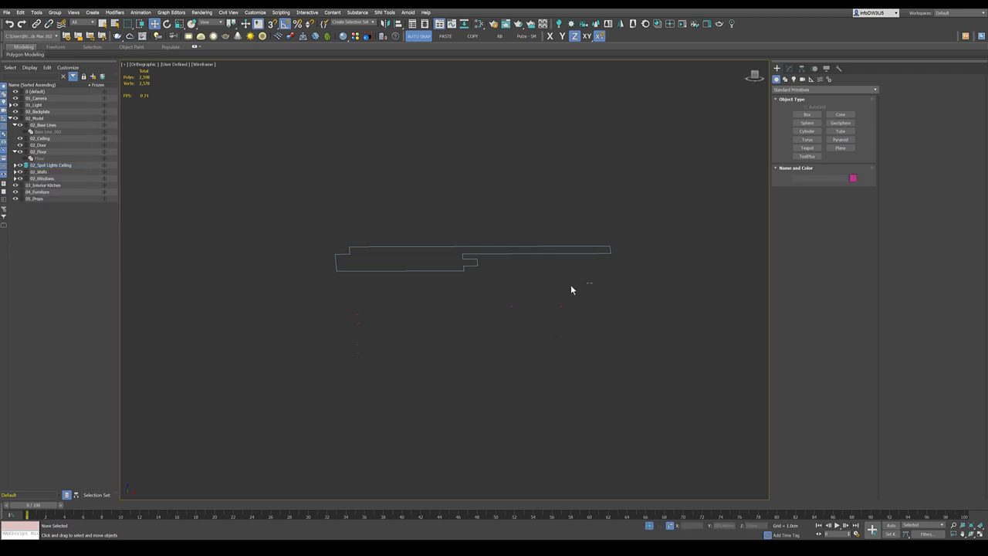
{"action": "left_click_drag", "start_coordinate": [379, 326], "coordinate": [349, 332]}
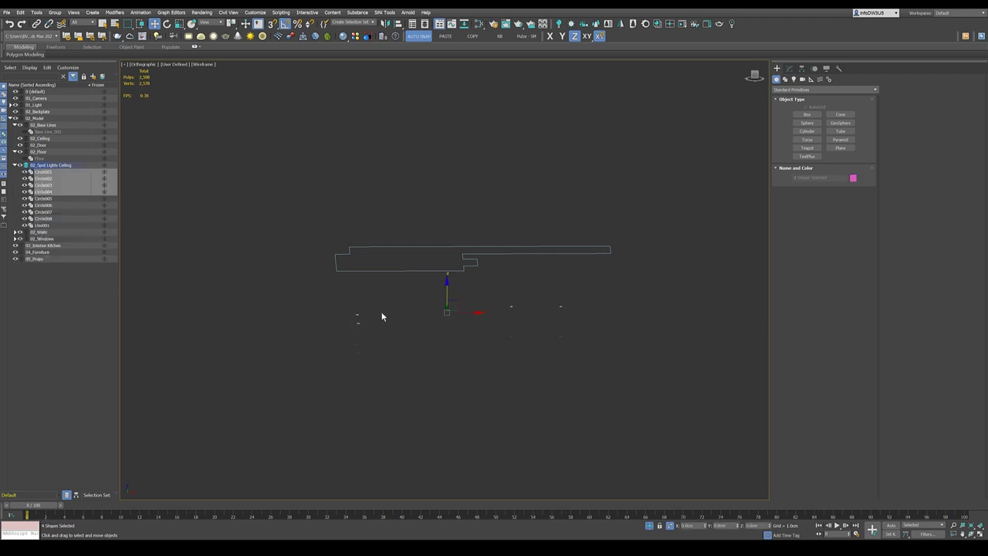
{"action": "key", "text": "alt+a"}
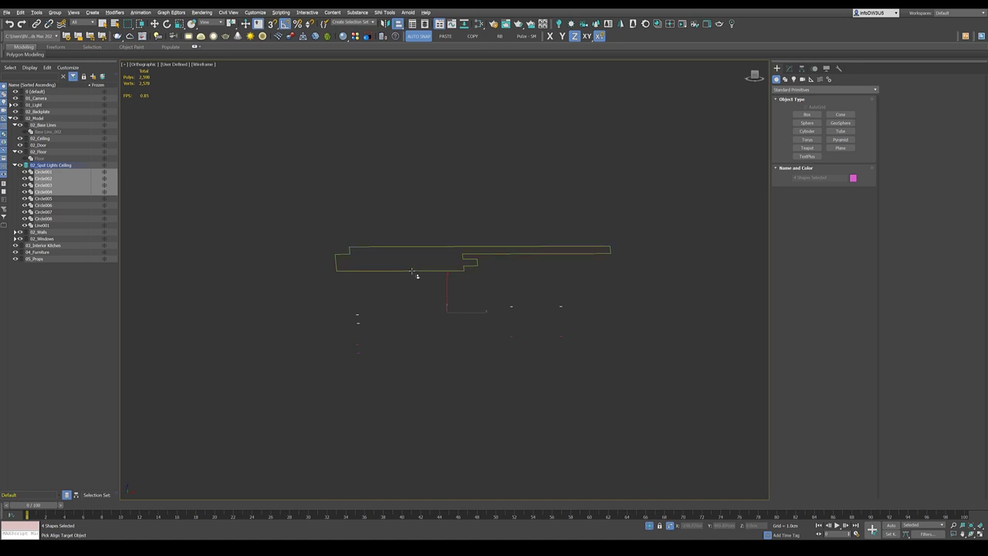
{"action": "left_click", "coordinate": [412, 271]}
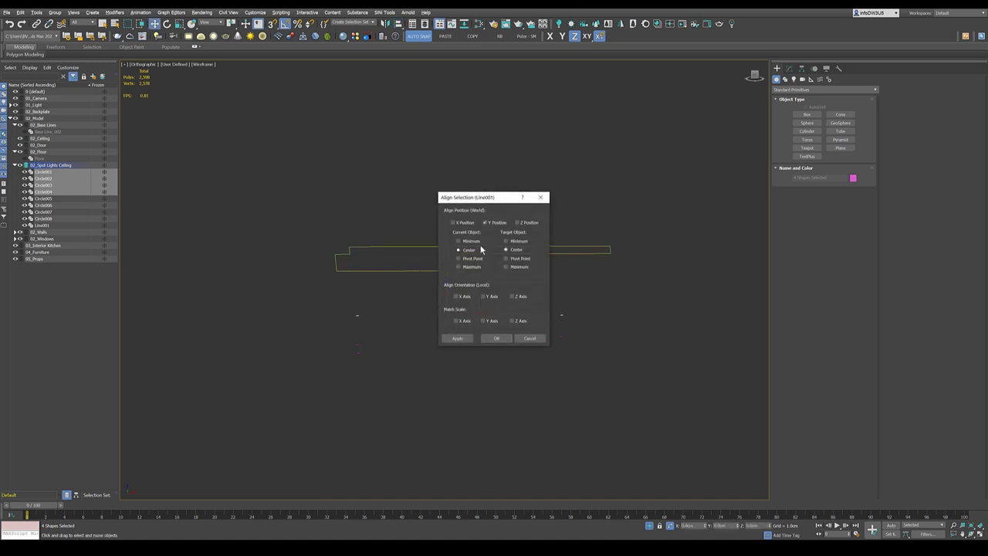
{"action": "left_click", "coordinate": [517, 223]}
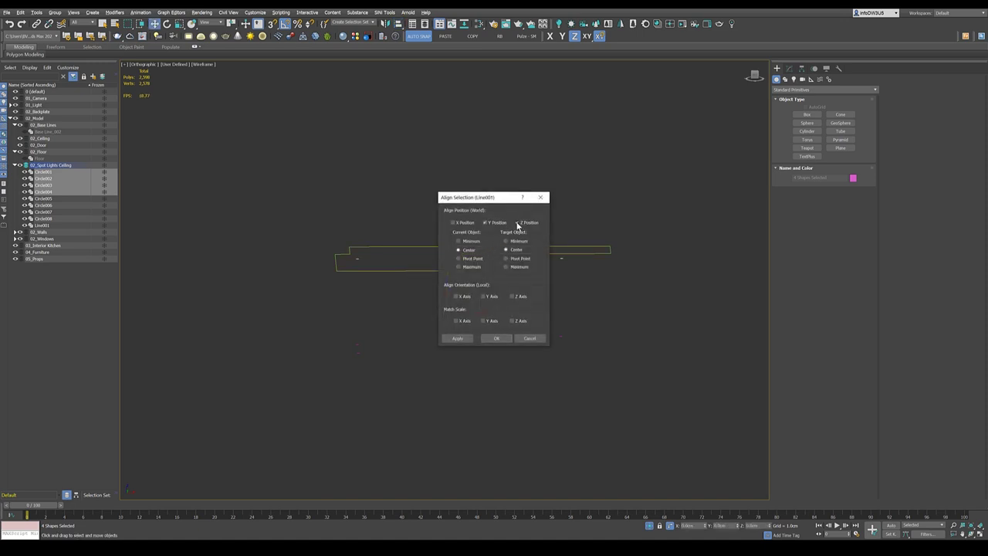
{"action": "left_click", "coordinate": [497, 338]}
{"action": "middle_click_drag", "start_coordinate": [443, 300], "coordinate": [454, 308], "text": "alt"}
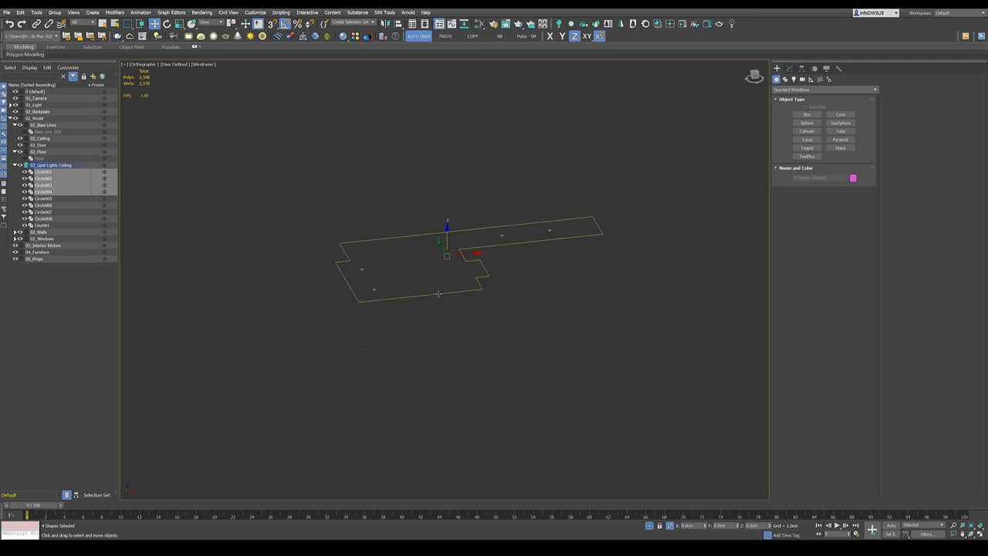
- Attach the four light circles to Line001 at its base Line level
{"action": "left_click", "coordinate": [438, 293]}
{"action": "left_click", "coordinate": [788, 69]}
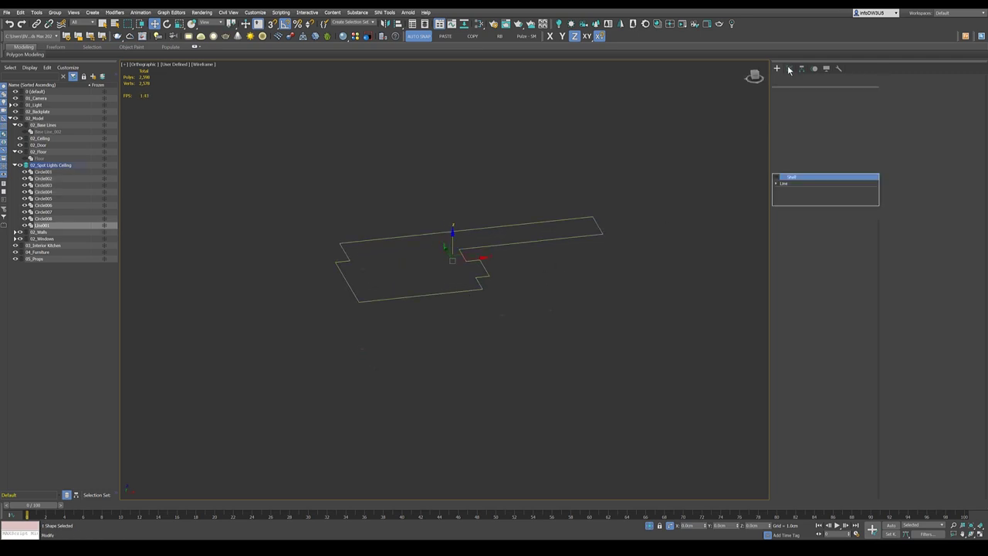
{"action": "left_click", "coordinate": [792, 185]}
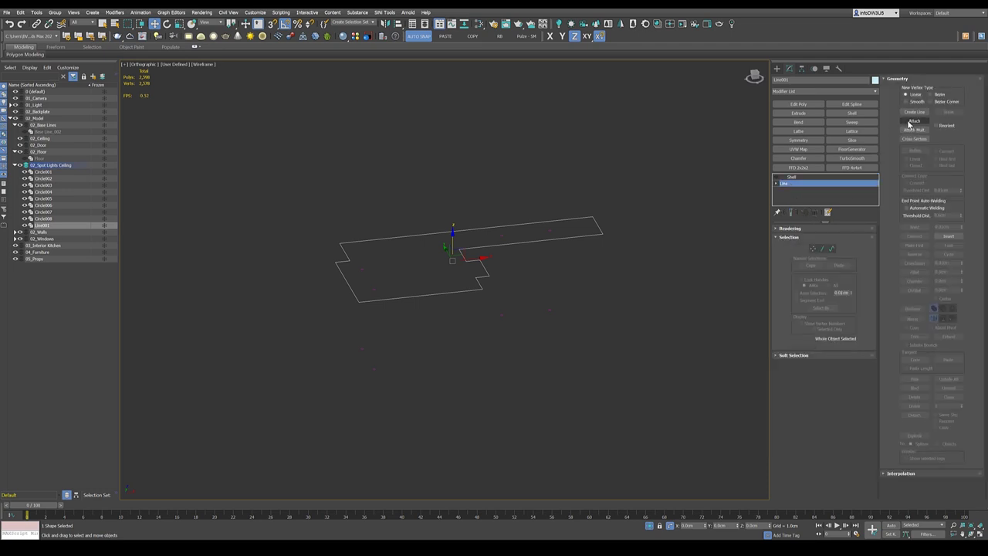
{"action": "left_click", "coordinate": [913, 122]}
{"action": "scroll", "coordinate": [365, 275], "scroll_direction": "up", "scroll_amount": 2}
{"action": "left_click", "coordinate": [360, 268]}
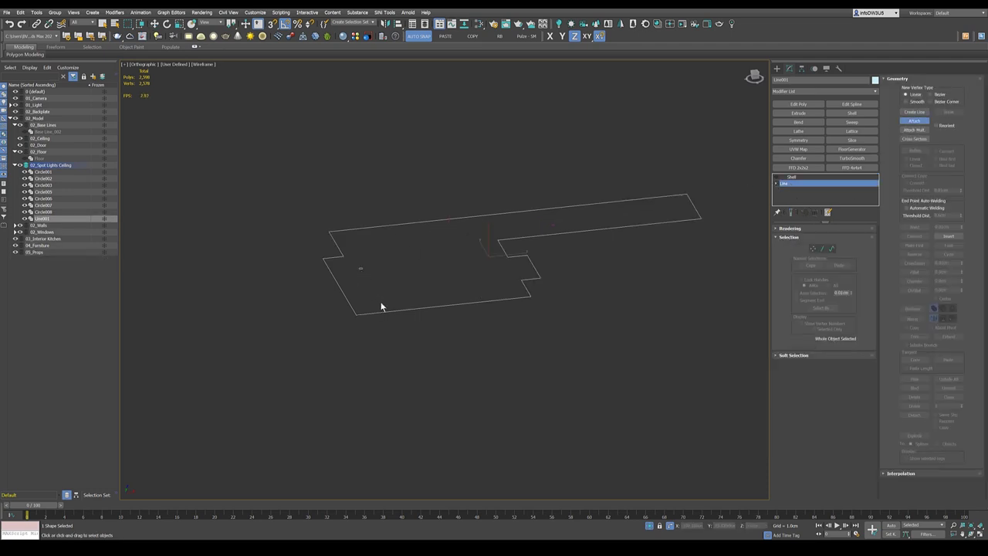
{"action": "left_click", "coordinate": [379, 297]}
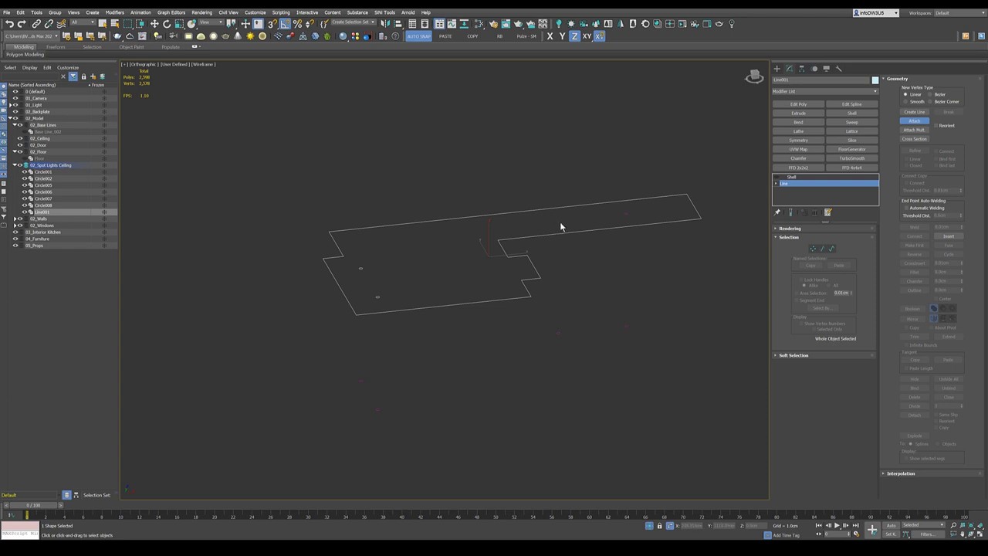
{"action": "left_click", "coordinate": [559, 220]}
{"action": "left_click", "coordinate": [625, 214]}
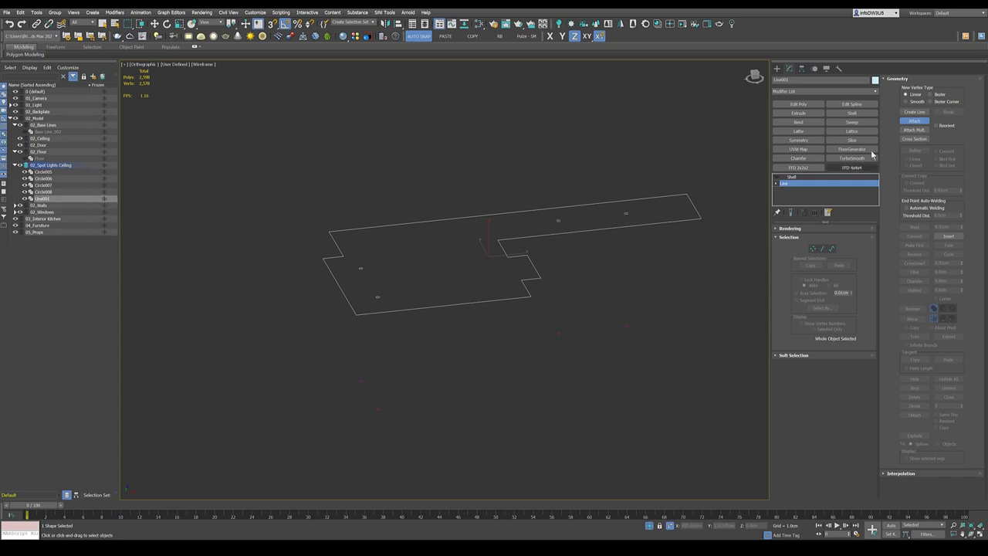
{"action": "left_click", "coordinate": [917, 121]}
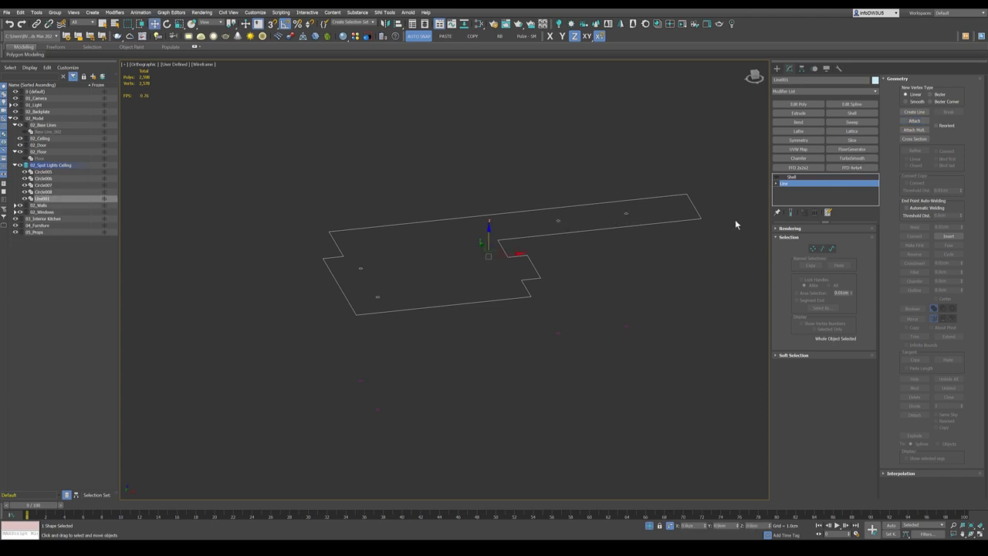
- Re-enable Line001's Shell modifier so the ceiling slab shows the four openings
{"action": "left_click", "coordinate": [776, 177]}
{"action": "left_click", "coordinate": [807, 177]}
{"action": "left_click", "coordinate": [625, 272]}
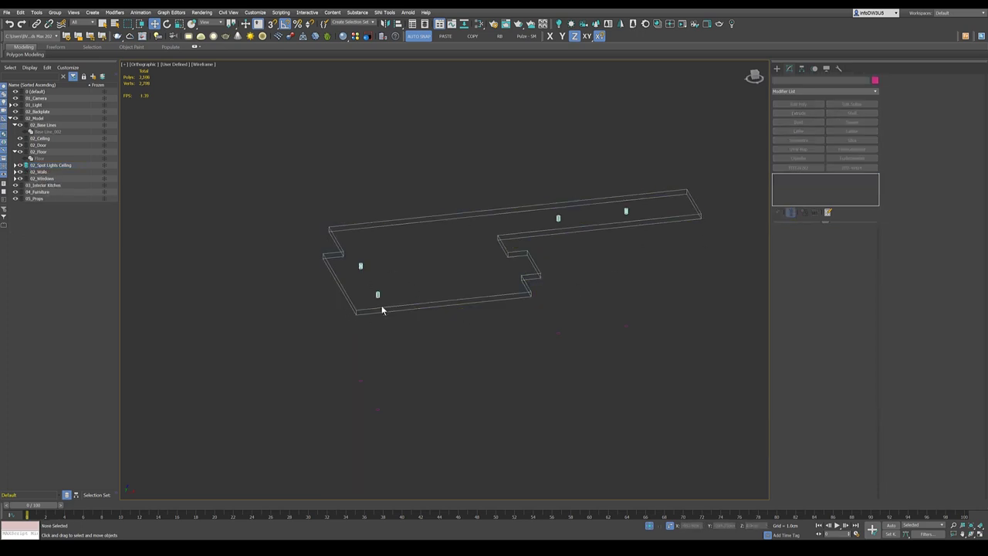
{"action": "scroll", "coordinate": [383, 308], "scroll_direction": "down", "scroll_amount": 2}
- Apply a Sweep modifier to the small circle below the floor and enter Length 1
{"action": "scroll", "coordinate": [409, 369], "scroll_direction": "up", "scroll_amount": 2}
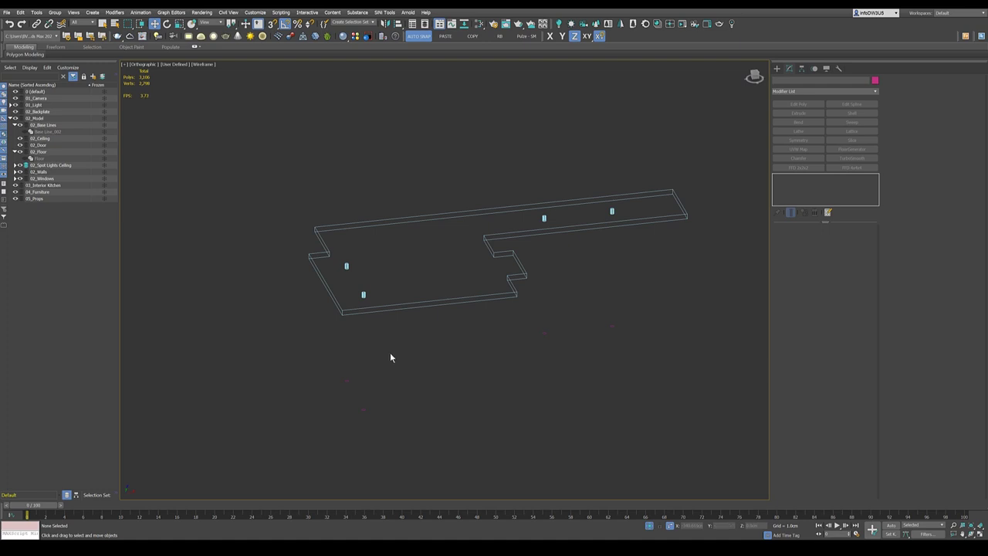
{"action": "scroll", "coordinate": [636, 330], "scroll_direction": "up", "scroll_amount": 3}
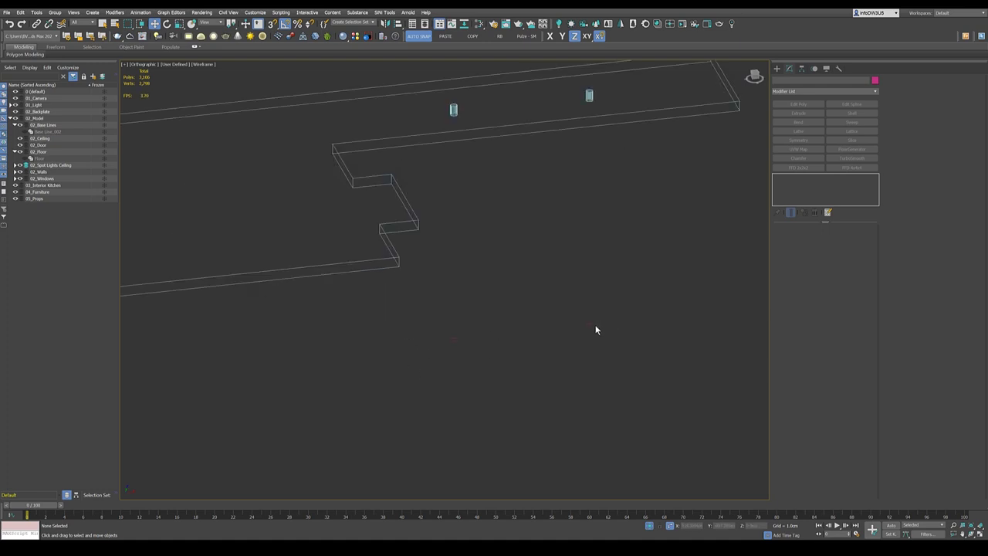
{"action": "left_click", "coordinate": [594, 327]}
{"action": "scroll", "coordinate": [596, 325], "scroll_direction": "up", "scroll_amount": 2}
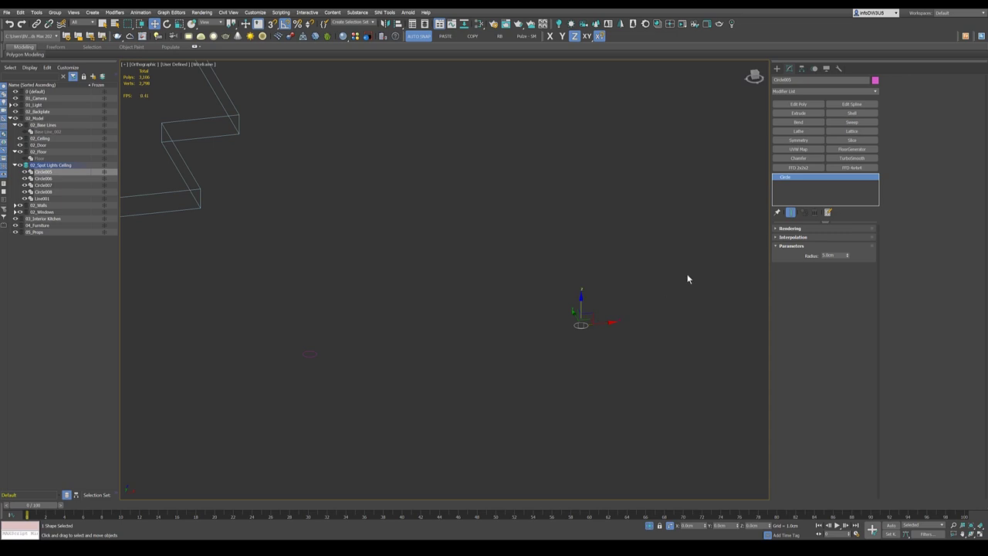
{"action": "left_click", "coordinate": [847, 126]}
{"action": "scroll", "coordinate": [579, 357], "scroll_direction": "up", "scroll_amount": 4}
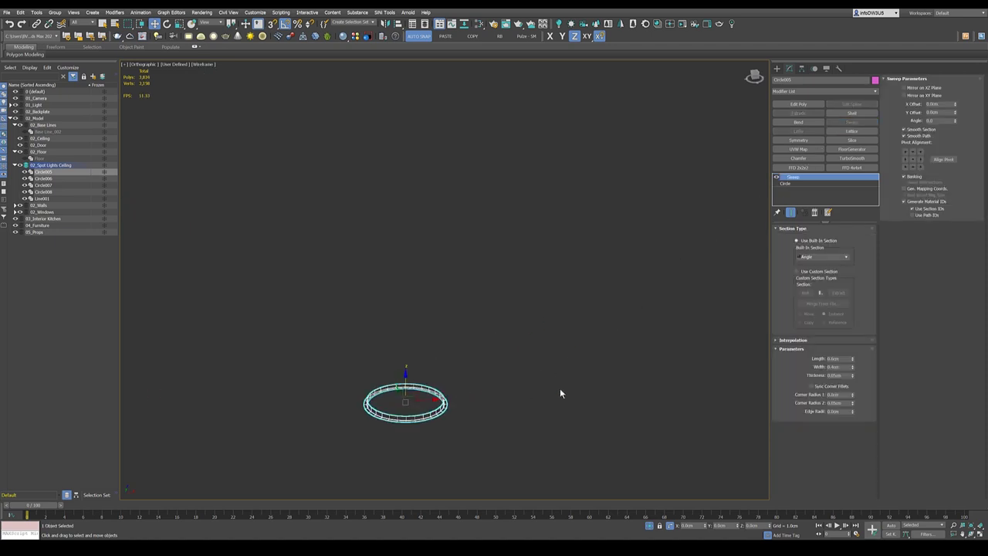
{"action": "left_click_drag", "start_coordinate": [847, 359], "coordinate": [830, 358]}
{"action": "type", "text": "1.5"}
{"action": "key", "text": "Return"}
{"action": "type", "text": "1"}
{"action": "key", "text": "Return"}
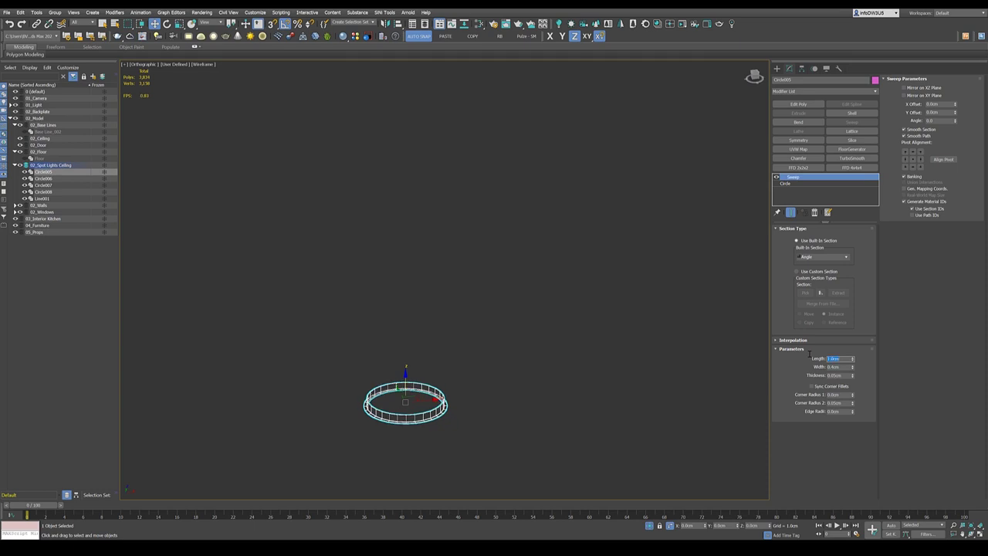
{"action": "key", "text": "Tab"}
- Switch the sweep section to Bar with Length 1.0cm and Width 1.5cm
{"action": "left_click", "coordinate": [828, 257]}
{"action": "left_click", "coordinate": [822, 267]}
{"action": "type", "text": "1"}
{"action": "key", "text": "Return"}
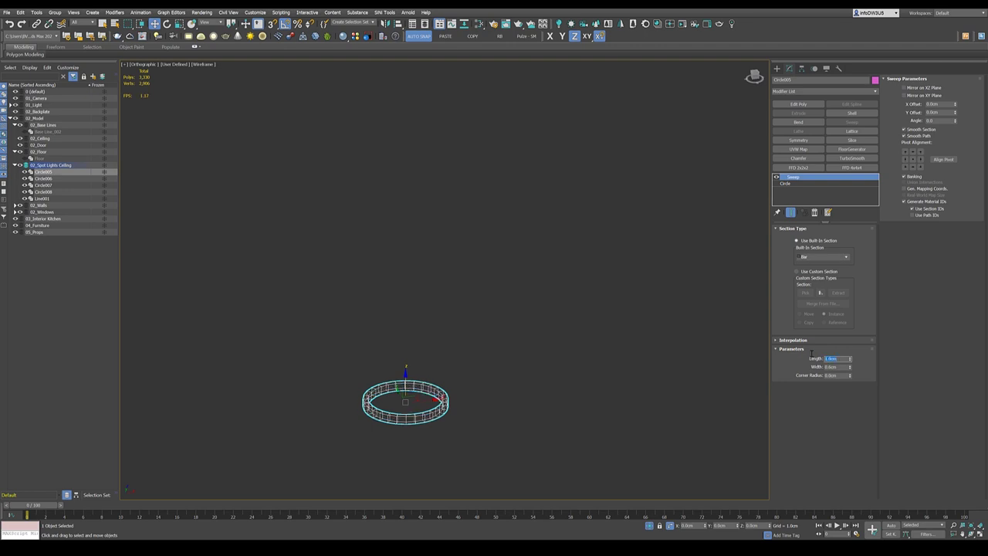
{"action": "key", "text": "Tab"}
{"action": "type", "text": "1.5"}
{"action": "key", "text": "Return"}
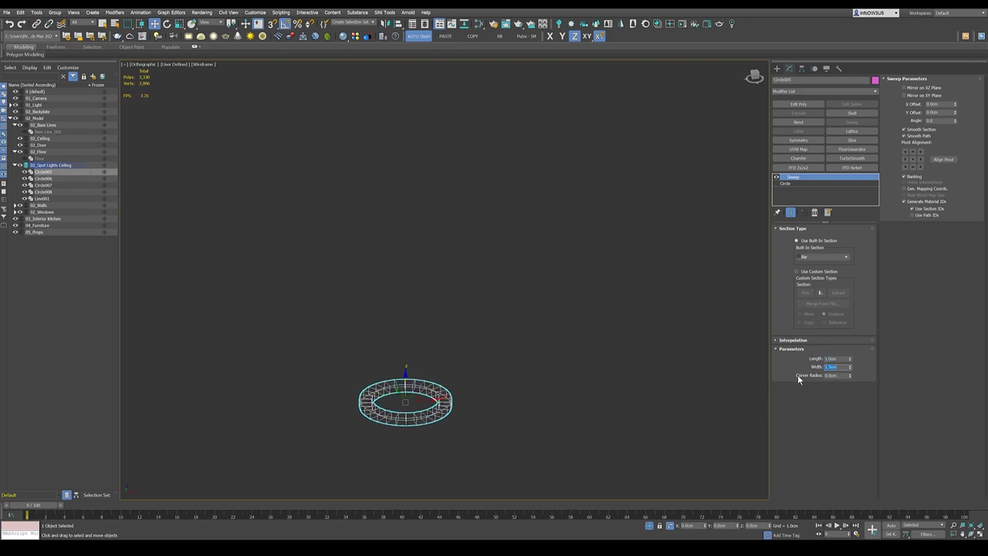
{"action": "scroll", "coordinate": [590, 362], "scroll_direction": "down", "scroll_amount": 5}
{"action": "mouse_move", "coordinate": [584, 359]}
{"action": "middle_mouse_down", "text": "alt"}
{"action": "mouse_move", "coordinate": [566, 366]}
{"action": "mouse_move", "coordinate": [584, 367]}
{"action": "mouse_move", "coordinate": [605, 326]}
{"action": "mouse_move", "coordinate": [578, 344]}
{"action": "middle_mouse_up", "text": "alt"}
- Copy Circle005's Sweep and paste it instanced onto Circle006–Circle008
{"action": "right_click", "coordinate": [795, 181]}
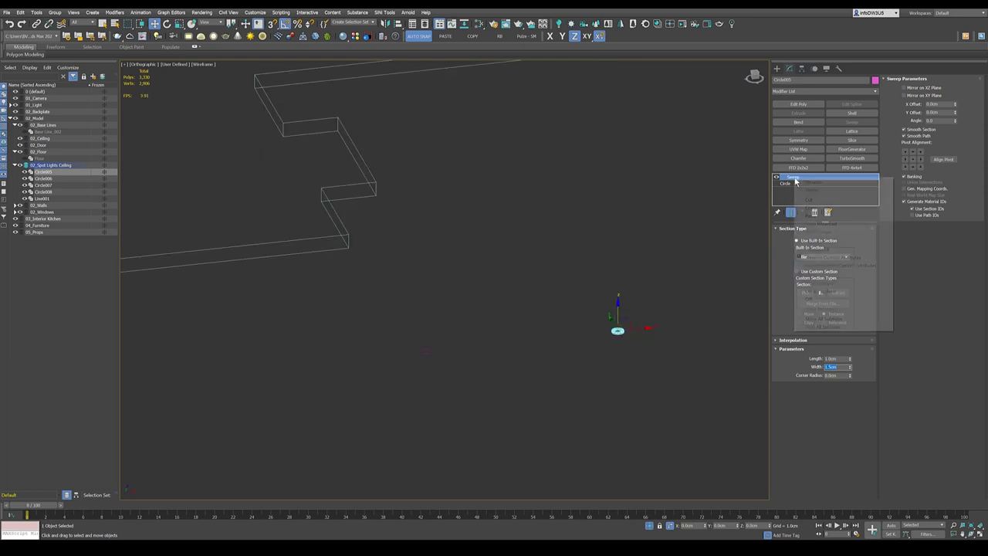
{"action": "left_click", "coordinate": [801, 205]}
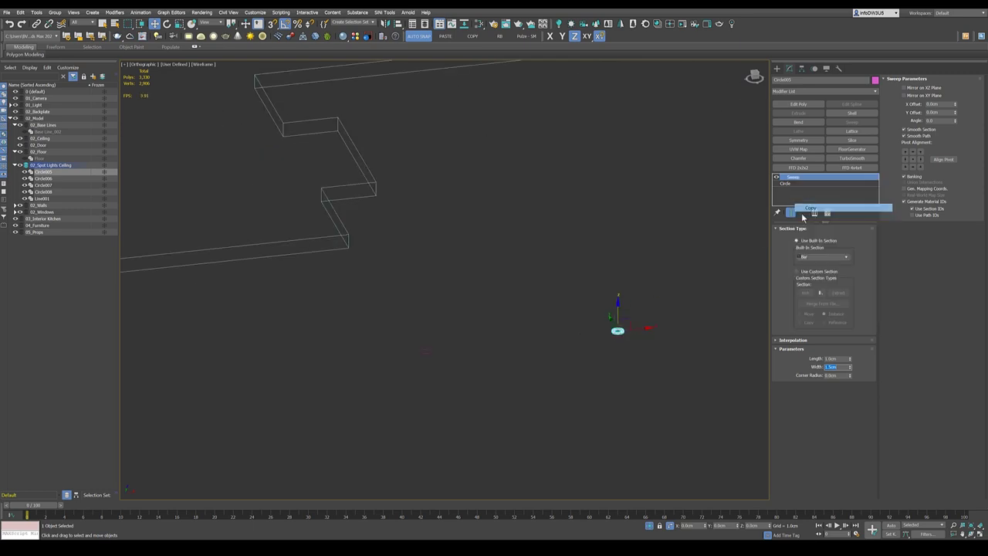
{"action": "left_click", "coordinate": [425, 353]}
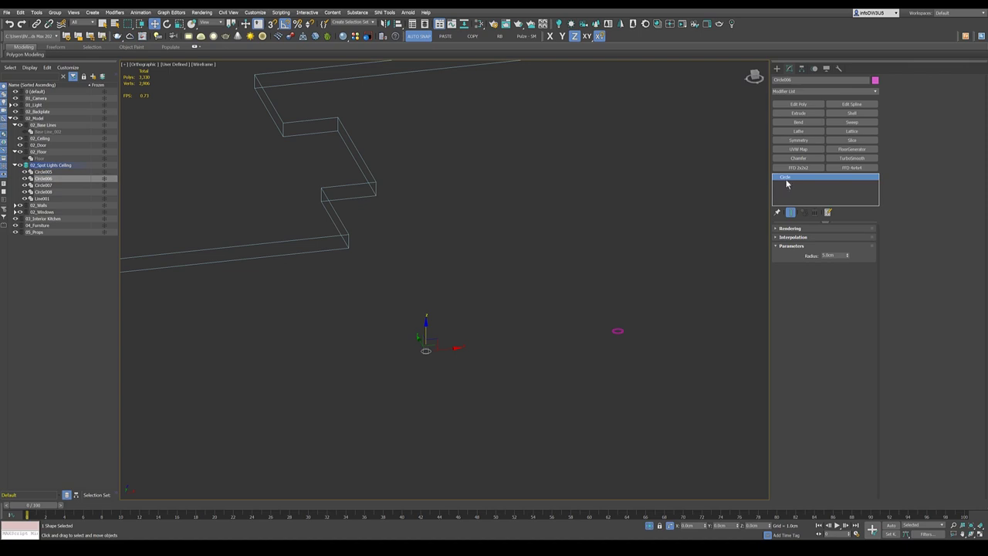
{"action": "scroll", "coordinate": [679, 247], "scroll_direction": "down", "scroll_amount": 4}
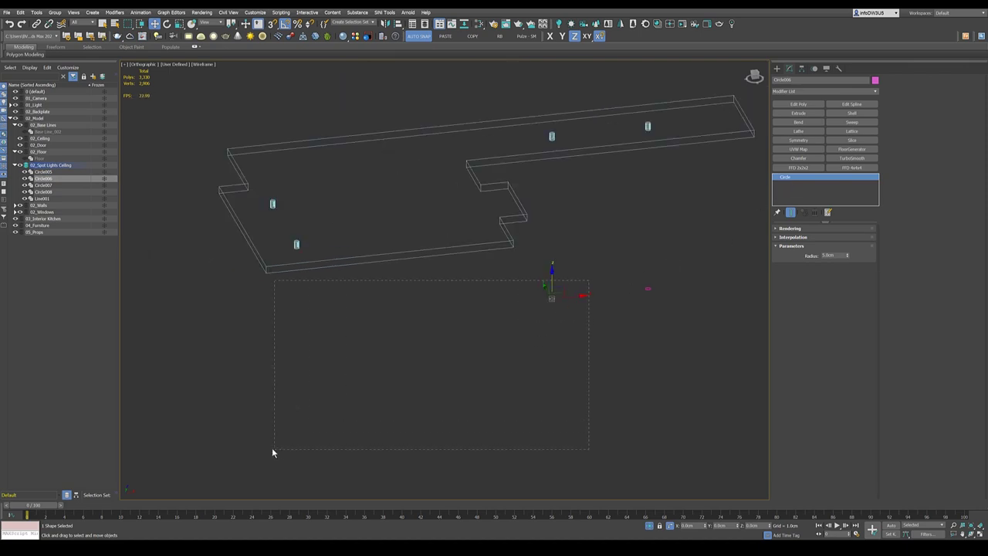
{"action": "left_click_drag", "start_coordinate": [272, 449], "coordinate": [273, 450]}
{"action": "right_click", "coordinate": [789, 176]}
{"action": "left_click", "coordinate": [811, 197]}
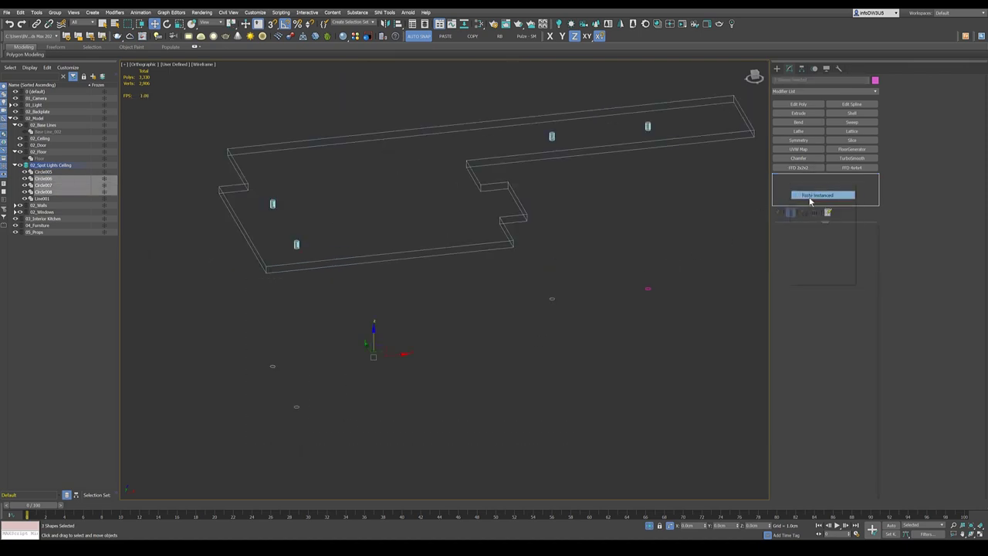
{"action": "left_click", "coordinate": [647, 317]}
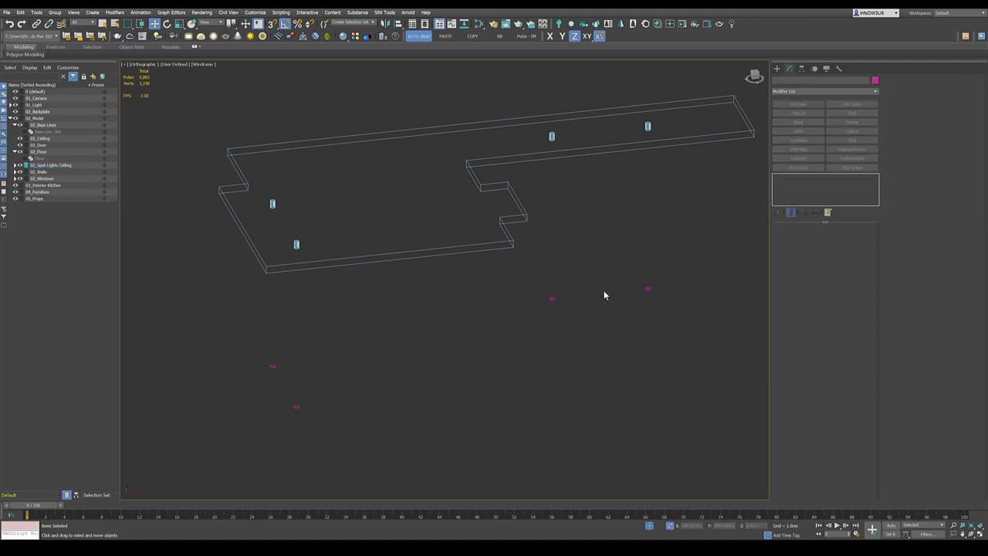
- Select all four swept spotlight circles after briefly isolating one to inspect it
{"action": "left_click", "coordinate": [648, 288]}
{"action": "key", "text": "alt+q"}
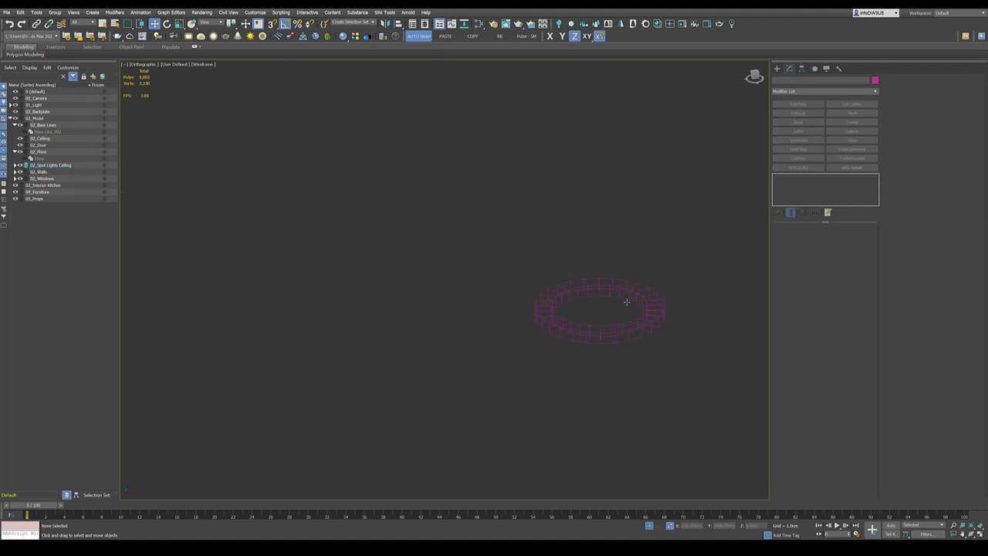
{"action": "left_click", "coordinate": [630, 290]}
{"action": "key", "text": "alt+q"}
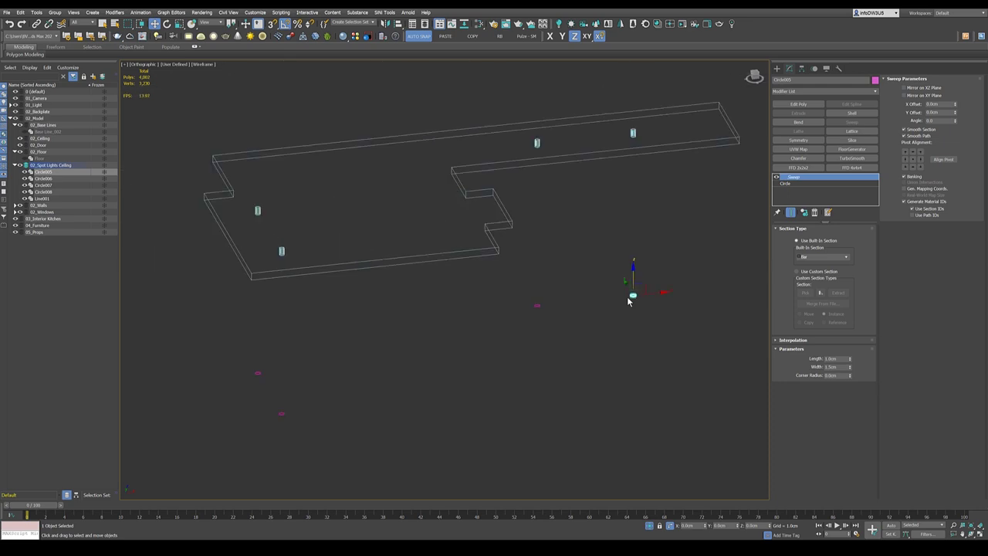
{"action": "left_click_drag", "start_coordinate": [653, 287], "coordinate": [456, 365]}
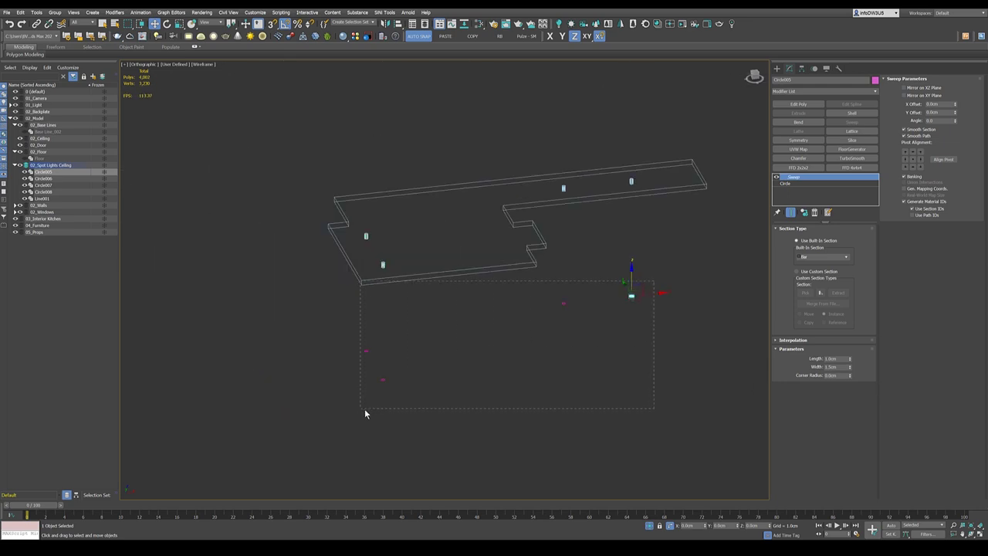
{"action": "left_click_drag", "start_coordinate": [484, 413], "coordinate": [446, 420]}
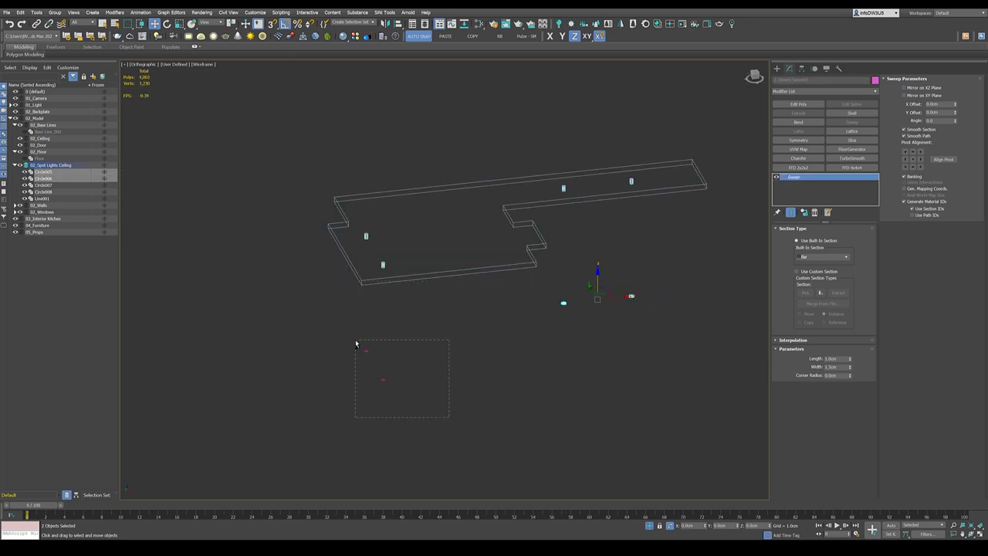
{"action": "left_click_drag", "start_coordinate": [356, 343], "coordinate": [356, 343], "text": "ctrl"}
{"action": "middle_click_drag", "start_coordinate": [534, 379], "coordinate": [544, 377], "text": "alt"}
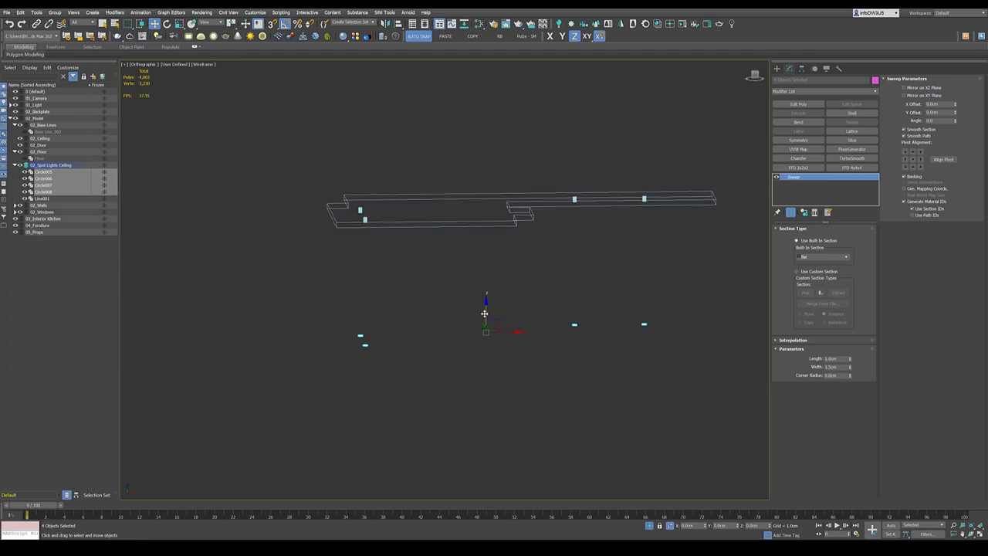
- Clone the circles upward as copies and delete the Sweep modifier from the copies
{"action": "left_click_drag", "start_coordinate": [486, 315], "coordinate": [486, 293], "text": "shift"}
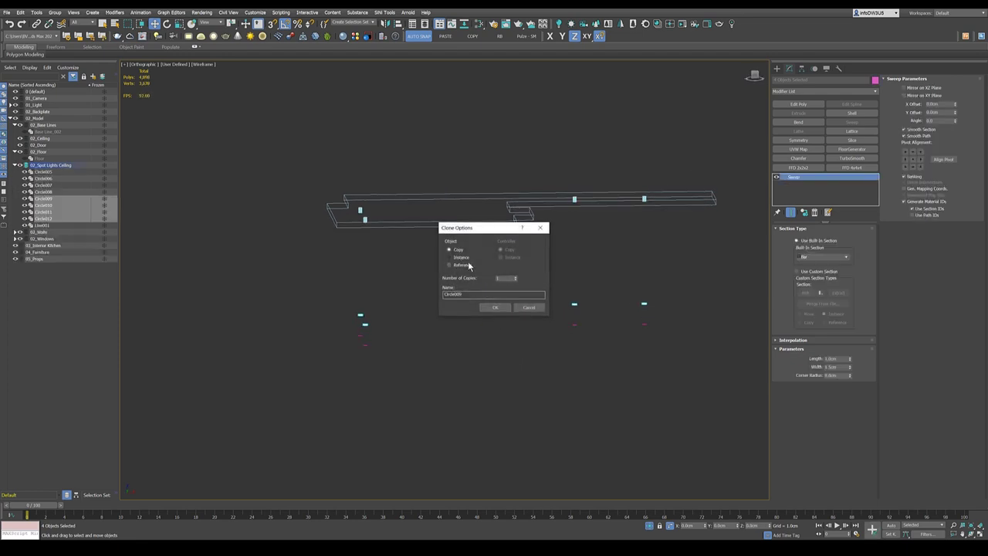
{"action": "left_click", "coordinate": [495, 308]}
{"action": "left_click", "coordinate": [814, 213]}
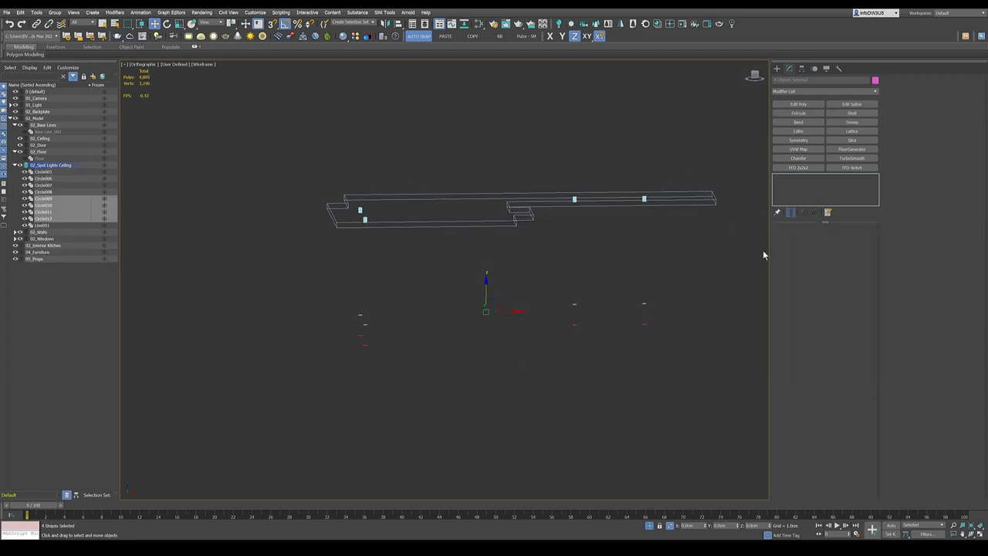
{"action": "scroll", "coordinate": [663, 317], "scroll_direction": "up", "scroll_amount": 8}
- Extrude Circle009 by 15cm into a cylinder and add an Edit Poly modifier
{"action": "scroll", "coordinate": [579, 261], "scroll_direction": "up", "scroll_amount": 10}
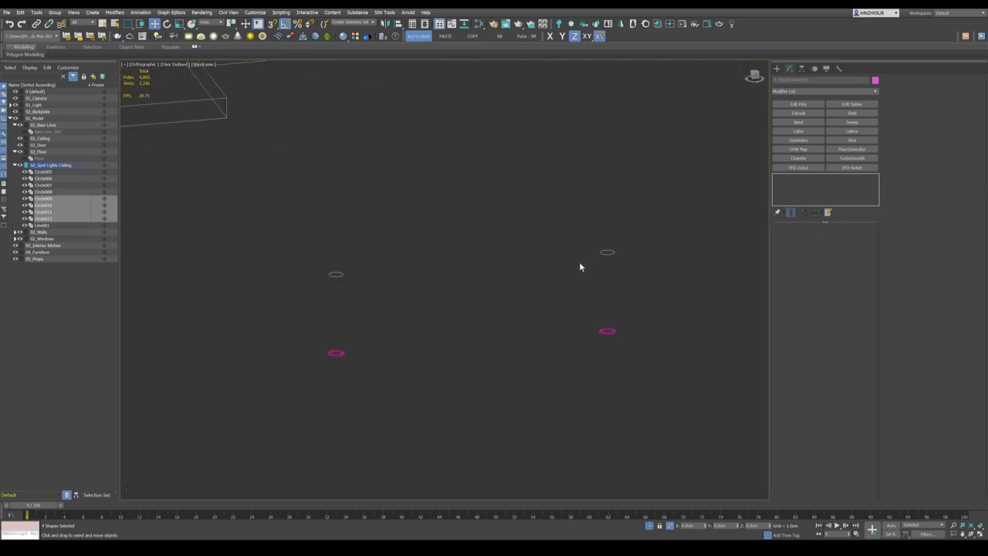
{"action": "left_click", "coordinate": [613, 253]}
{"action": "left_click", "coordinate": [605, 231]}
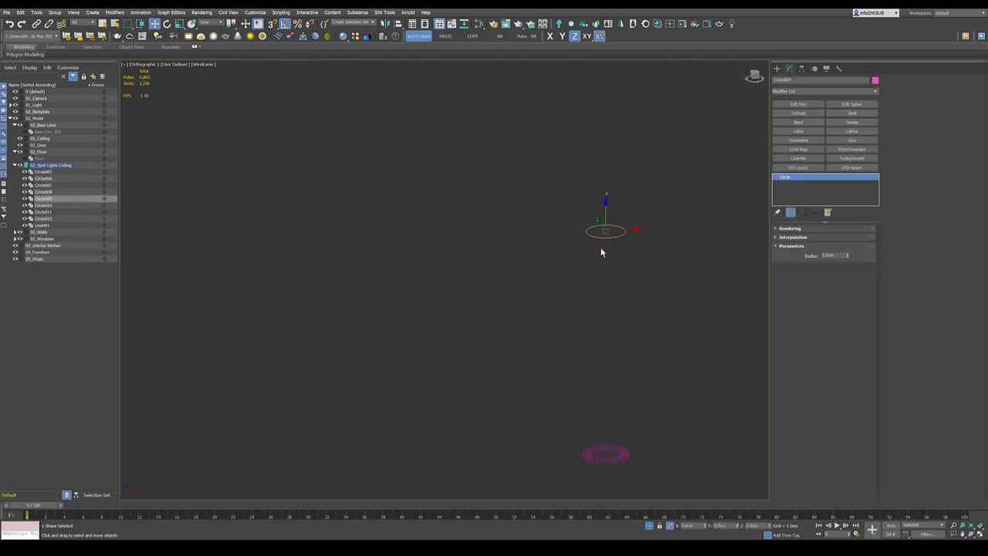
{"action": "middle_click_drag", "start_coordinate": [601, 247], "coordinate": [610, 283]}
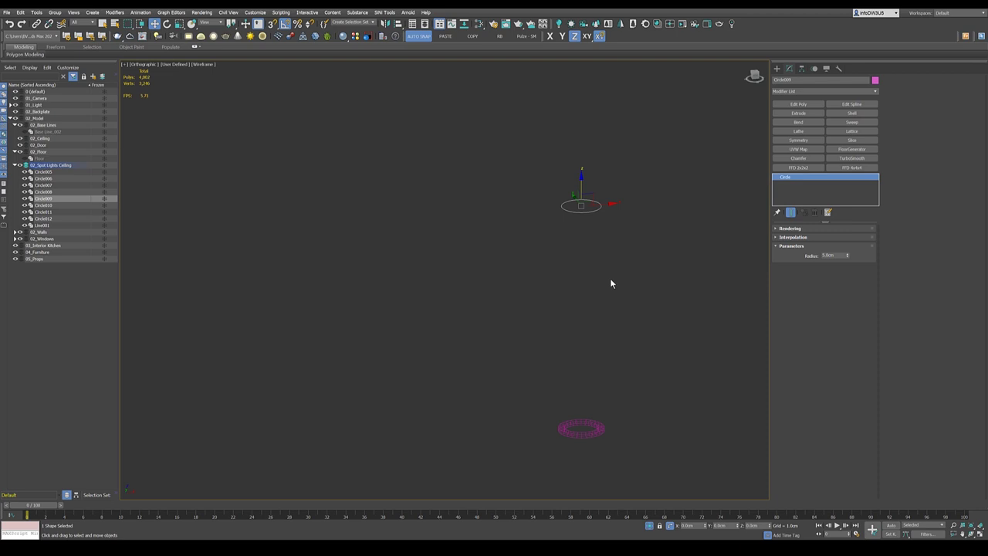
{"action": "scroll", "coordinate": [607, 340], "scroll_direction": "up", "scroll_amount": 3}
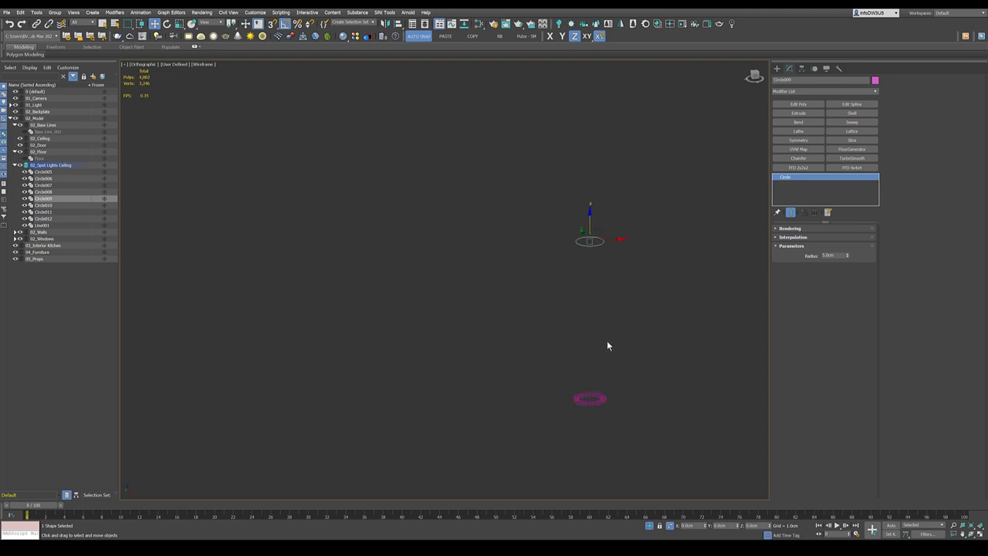
{"action": "scroll", "coordinate": [595, 392], "scroll_direction": "down", "scroll_amount": 2}
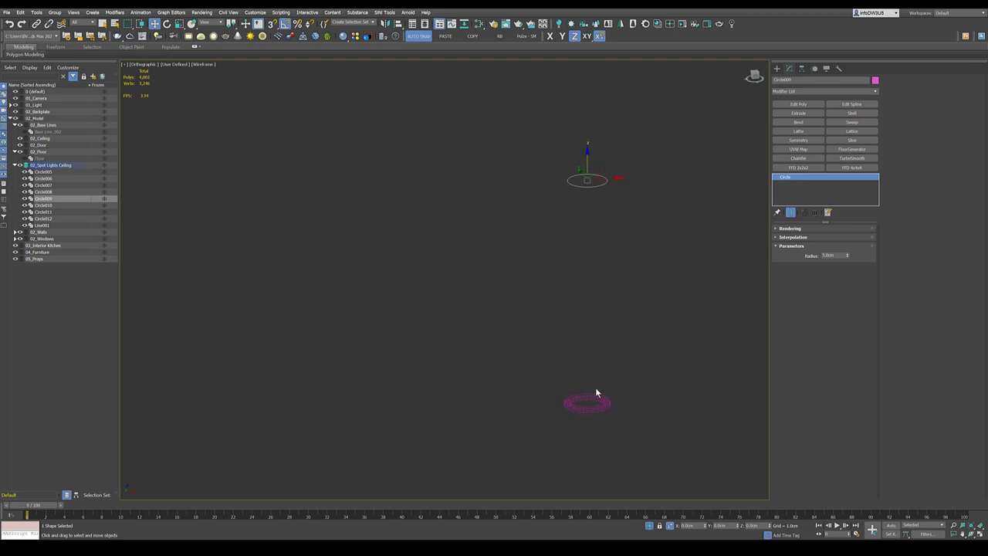
{"action": "left_click", "coordinate": [805, 117]}
{"action": "left_click_drag", "start_coordinate": [845, 238], "coordinate": [827, 238]}
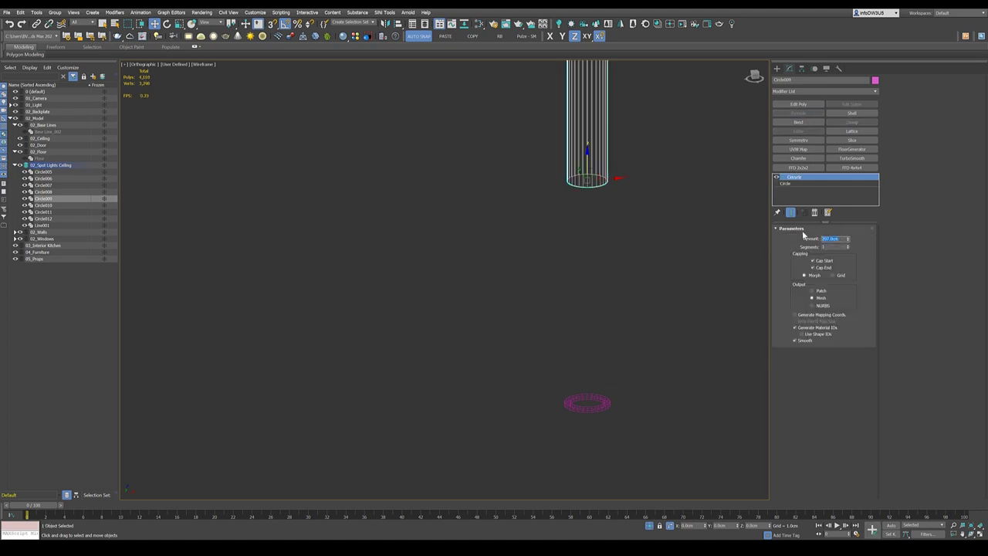
{"action": "type", "text": "15"}
{"action": "key", "text": "Return"}
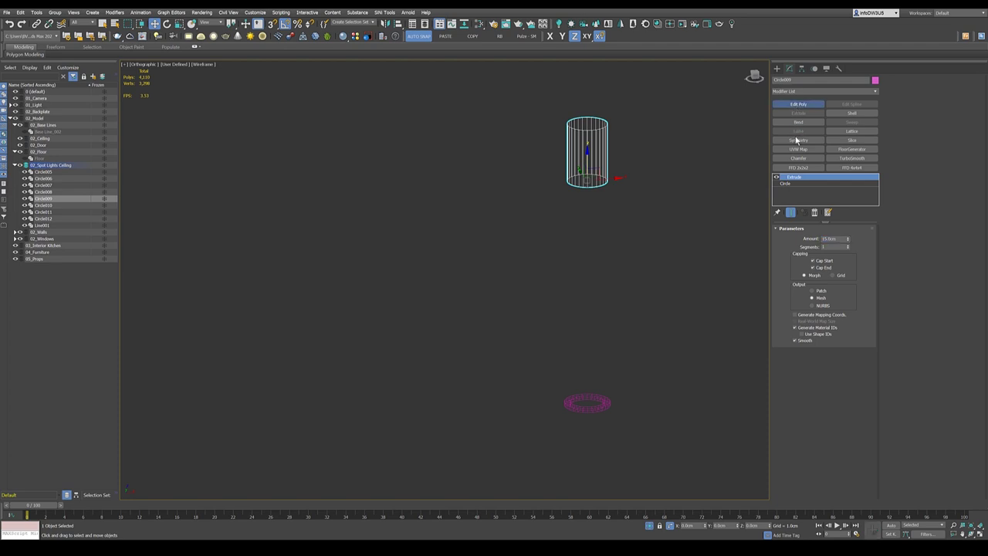
{"action": "left_click", "coordinate": [799, 104]}
- Inspect the cylinder's top, side and bottom faces at Edit Poly's Polygon level
{"action": "left_click", "coordinate": [829, 291]}
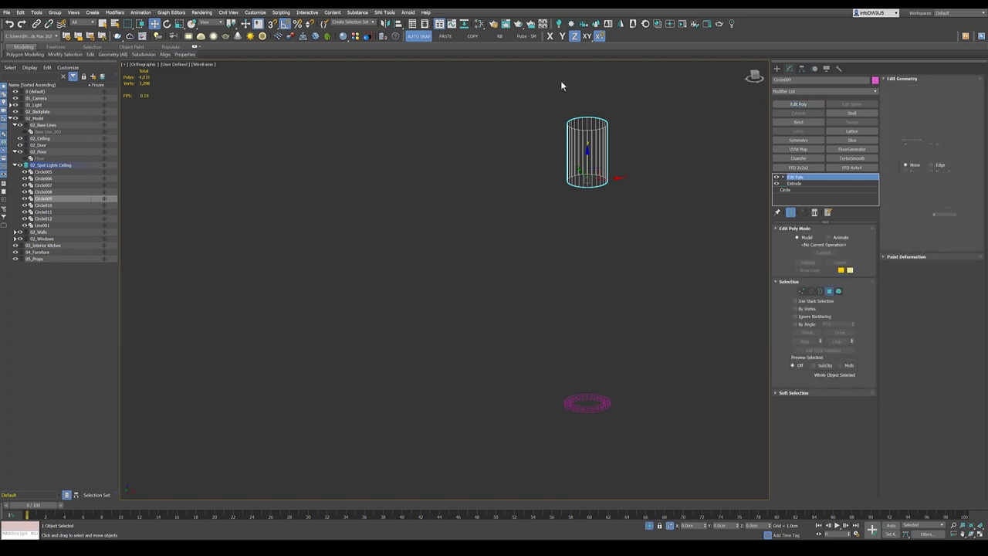
{"action": "scroll", "coordinate": [593, 125], "scroll_direction": "up", "scroll_amount": 2}
{"action": "left_click", "coordinate": [593, 125]}
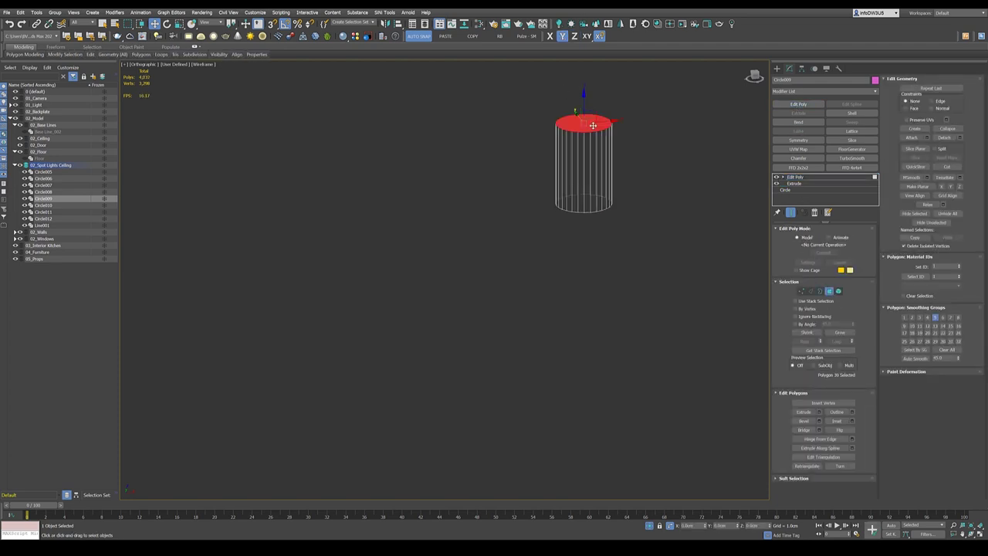
{"action": "scroll", "coordinate": [587, 170], "scroll_direction": "down", "scroll_amount": 2}
{"action": "left_click", "coordinate": [580, 198]}
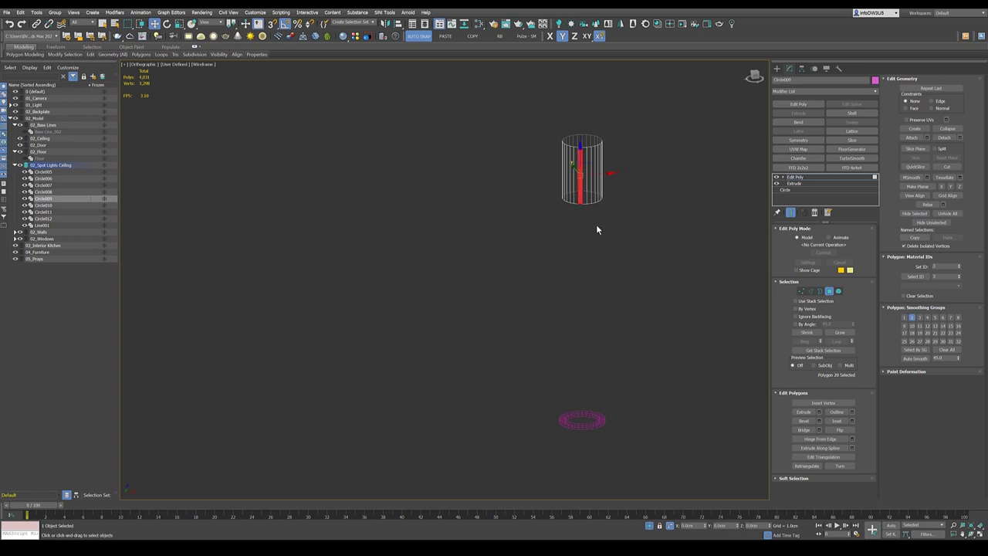
{"action": "middle_click_drag", "start_coordinate": [596, 224], "coordinate": [589, 213], "text": "alt"}
{"action": "left_click", "coordinate": [590, 211]}
{"action": "left_click", "coordinate": [640, 239]}
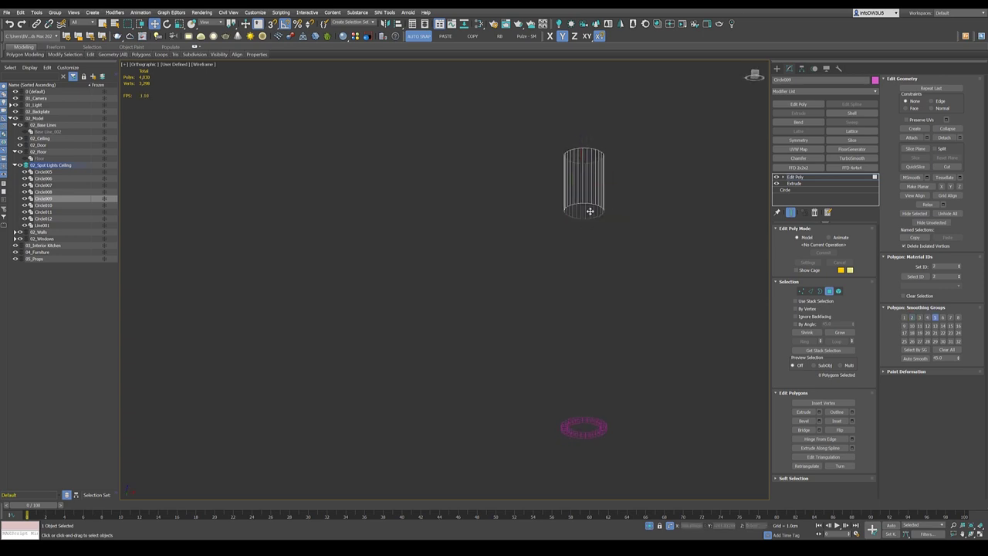
{"action": "left_click", "coordinate": [829, 291]}
{"action": "scroll", "coordinate": [647, 285], "scroll_direction": "down", "scroll_amount": 5}
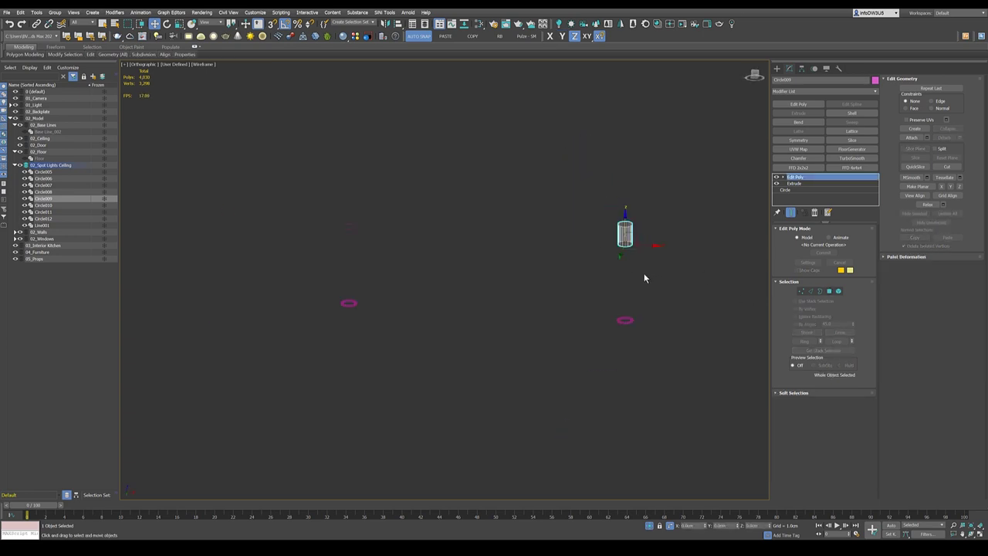
{"action": "scroll", "coordinate": [644, 313], "scroll_direction": "up", "scroll_amount": 3}
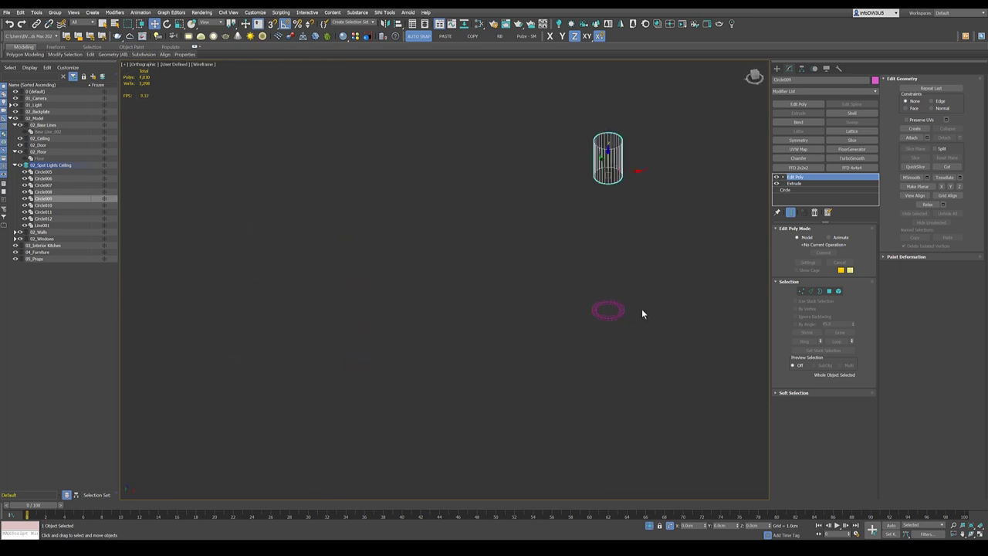
- Align the cylinder's lowest point on Z to Circle005's spotlight ring
{"action": "key", "text": "shift+a"}
{"action": "left_click", "coordinate": [626, 314]}
{"action": "left_click", "coordinate": [627, 315]}
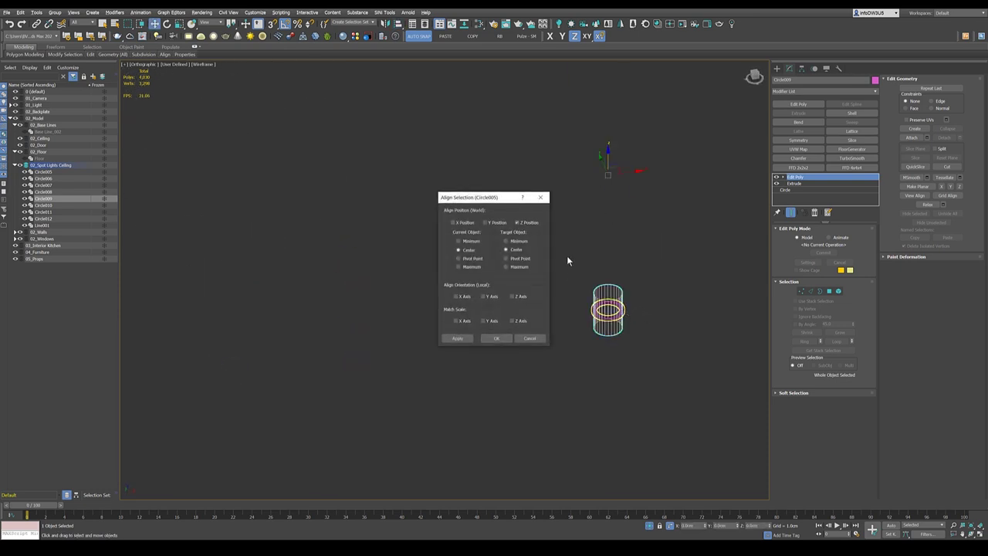
{"action": "left_click", "coordinate": [469, 240]}
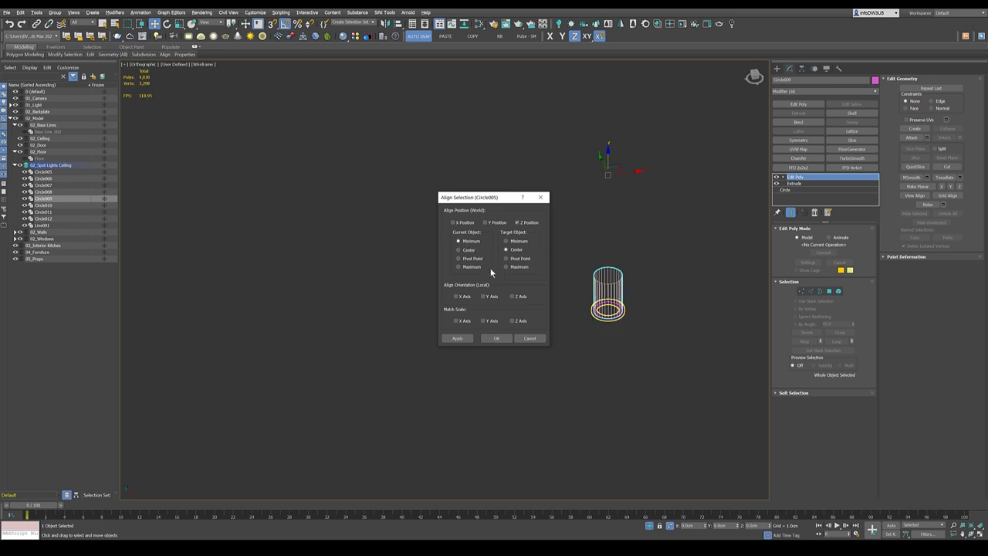
{"action": "left_click", "coordinate": [507, 267]}
{"action": "left_click", "coordinate": [498, 338]}
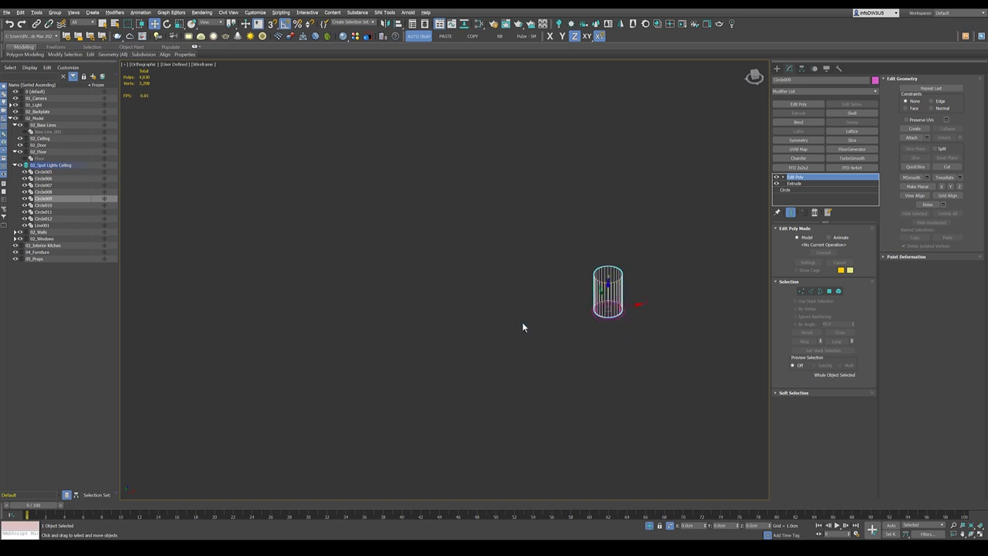
{"action": "scroll", "coordinate": [676, 206], "scroll_direction": "down", "scroll_amount": 6}
- Zoom in to inspect the aligned fixture and bring up its modifier stack menu
{"action": "middle_click_drag", "start_coordinate": [673, 210], "coordinate": [646, 214], "text": "alt"}
{"action": "scroll", "coordinate": [645, 214], "scroll_direction": "up", "scroll_amount": 2}
{"action": "scroll", "coordinate": [646, 211], "scroll_direction": "up", "scroll_amount": 2}
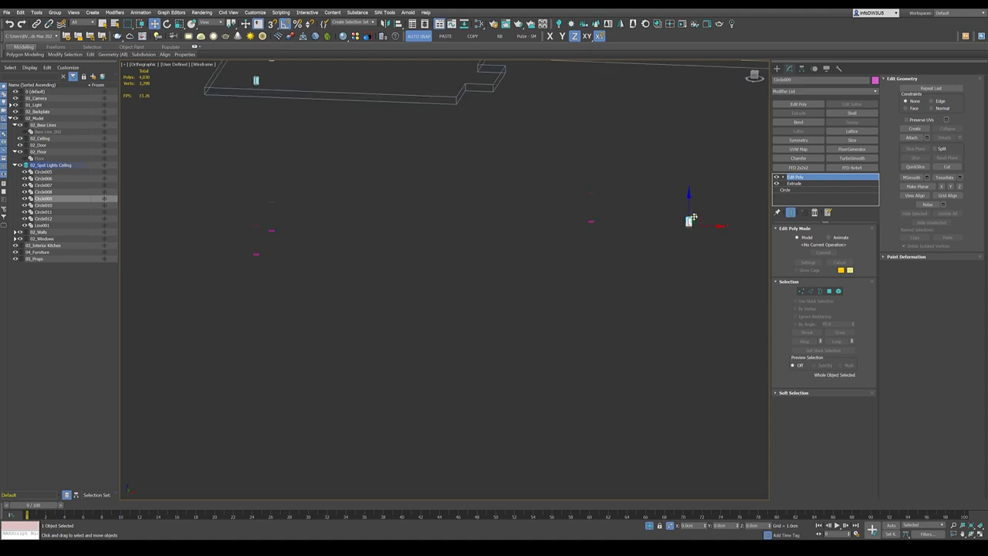
{"action": "scroll", "coordinate": [690, 229], "scroll_direction": "up", "scroll_amount": 4}
{"action": "scroll", "coordinate": [689, 228], "scroll_direction": "up", "scroll_amount": 3}
{"action": "scroll", "coordinate": [694, 263], "scroll_direction": "down", "scroll_amount": 10}
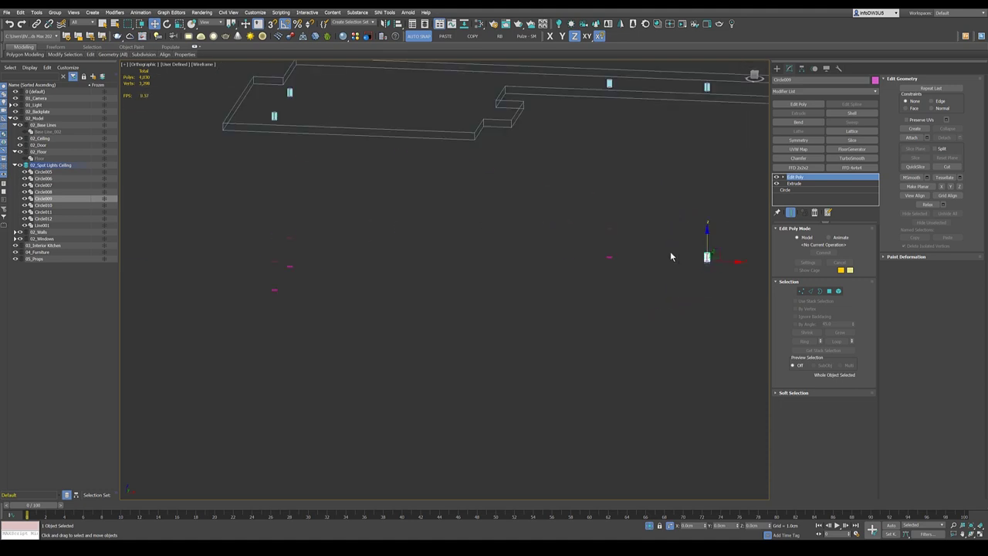
{"action": "right_click", "coordinate": [796, 187]}
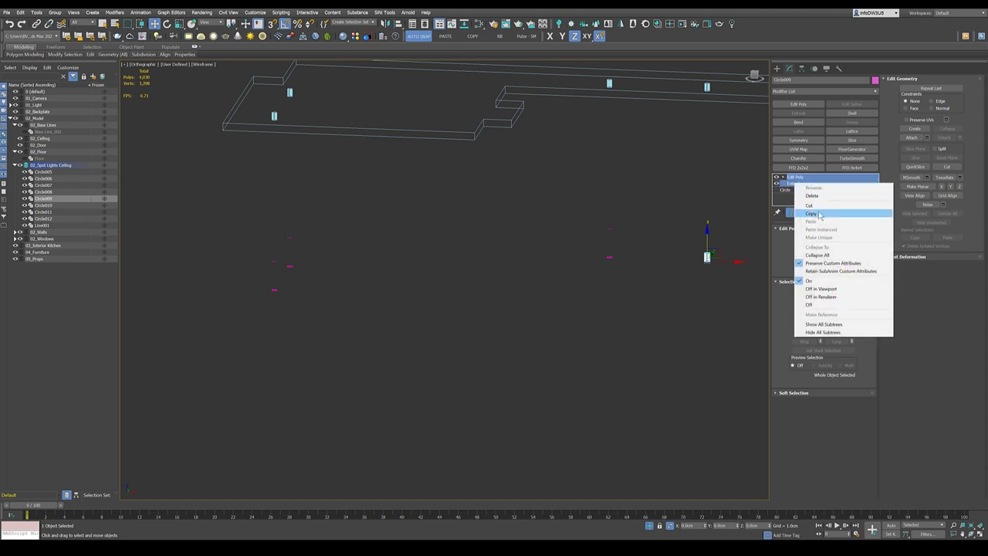
- Paste Circle009's Extrude and Edit Poly as instances onto Circle010–Circle012
{"action": "left_click", "coordinate": [818, 214]}
{"action": "left_click_drag", "start_coordinate": [581, 242], "coordinate": [581, 240]}
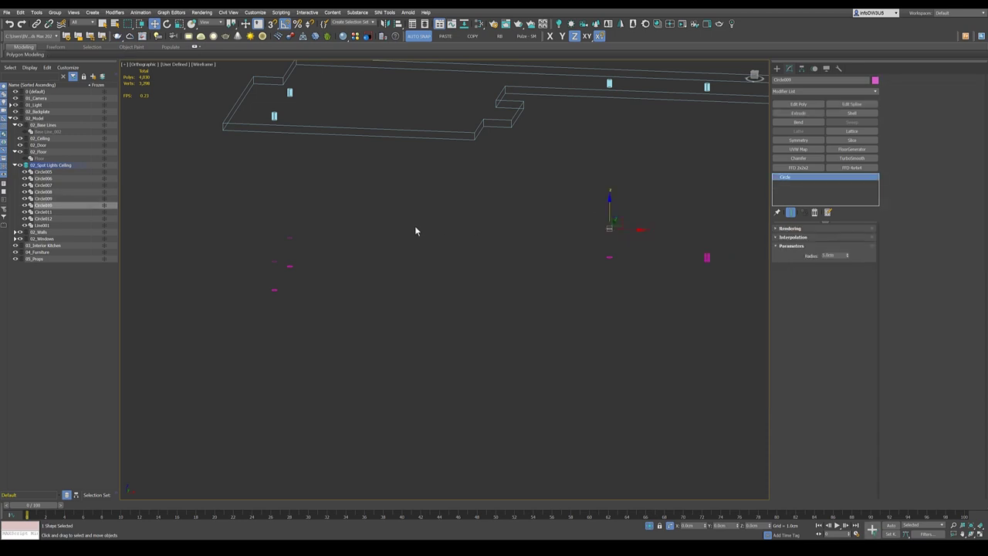
{"action": "left_click_drag", "start_coordinate": [275, 253], "coordinate": [282, 255], "text": "ctrl"}
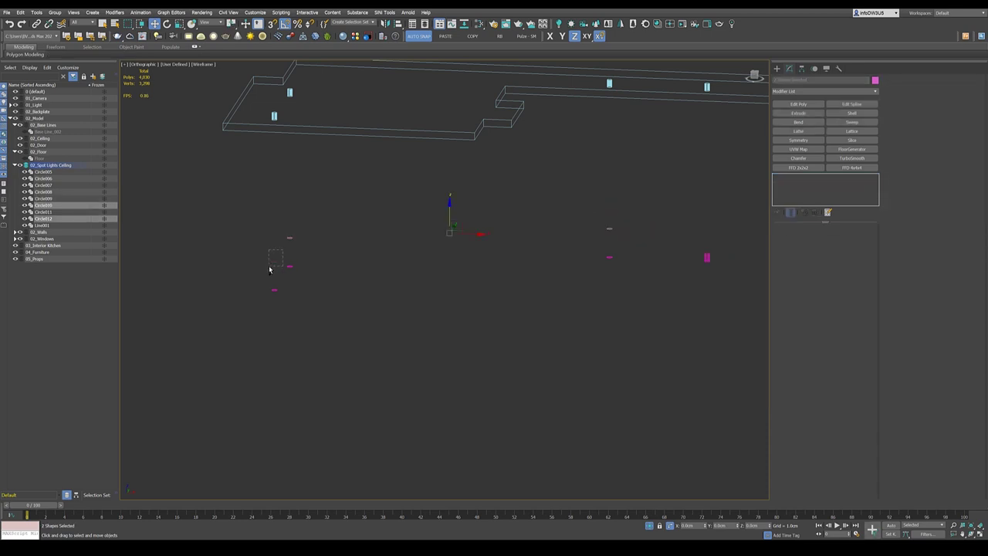
{"action": "left_click", "coordinate": [272, 267], "text": "ctrl"}
{"action": "right_click", "coordinate": [791, 191]}
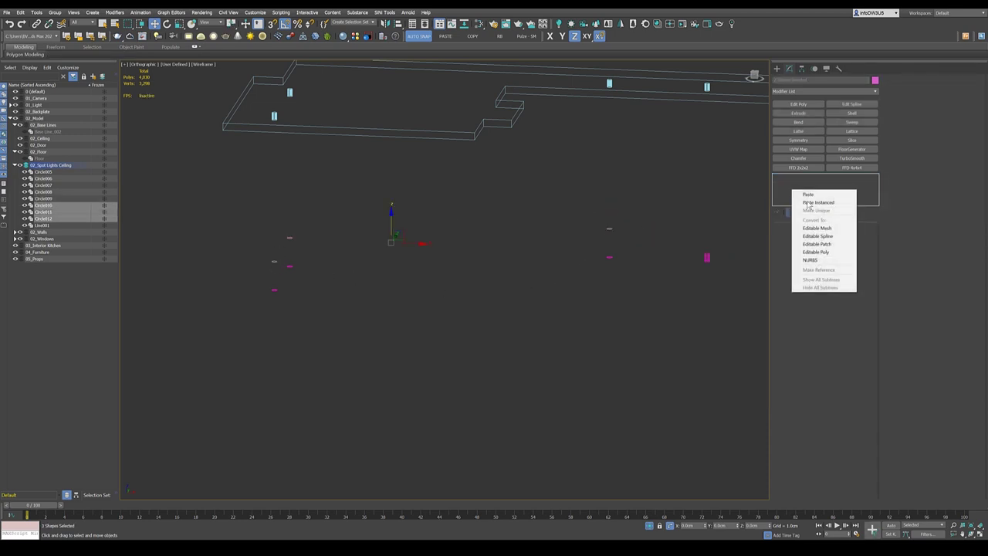
{"action": "left_click", "coordinate": [819, 207]}
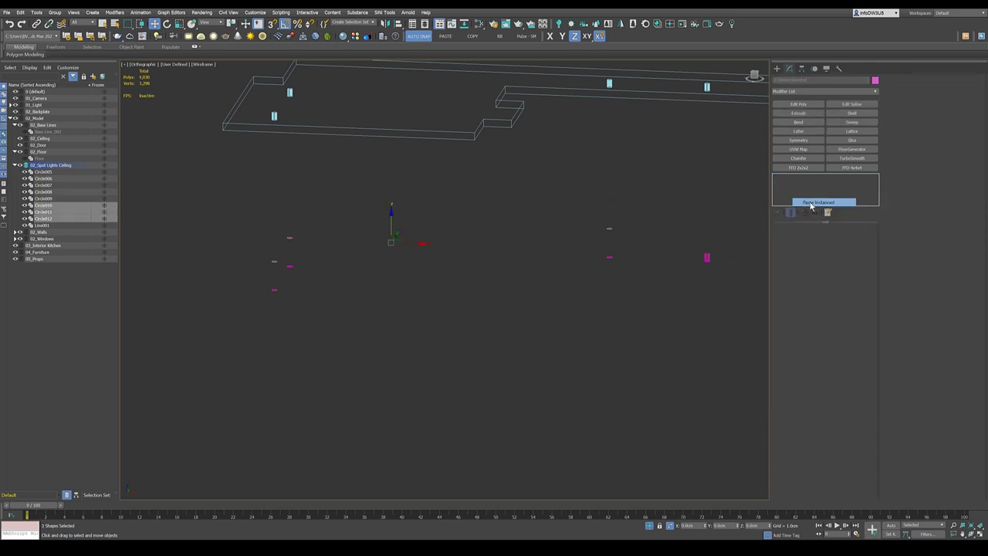
- Align Circle010–Circle012 on Z to Circle006, then deselect
{"action": "key", "text": "alt+a"}
{"action": "left_click", "coordinate": [609, 258]}
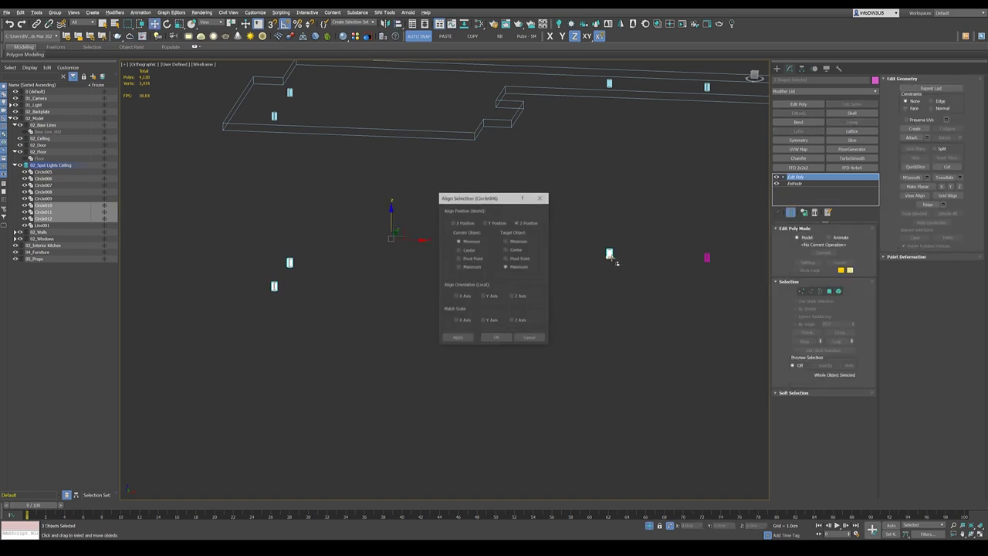
{"action": "left_click", "coordinate": [494, 339]}
{"action": "left_click", "coordinate": [335, 285]}
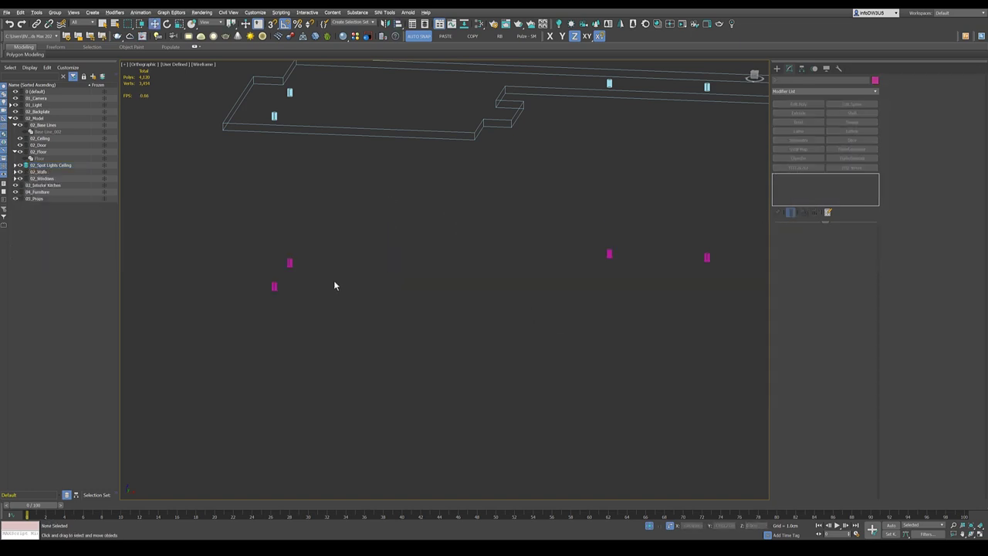
{"action": "middle_click_drag", "start_coordinate": [335, 285], "coordinate": [393, 298], "text": "alt"}
- Select all eight spotlight fixtures and frame them in the Left view
{"action": "scroll", "coordinate": [438, 301], "scroll_direction": "up", "scroll_amount": 3}
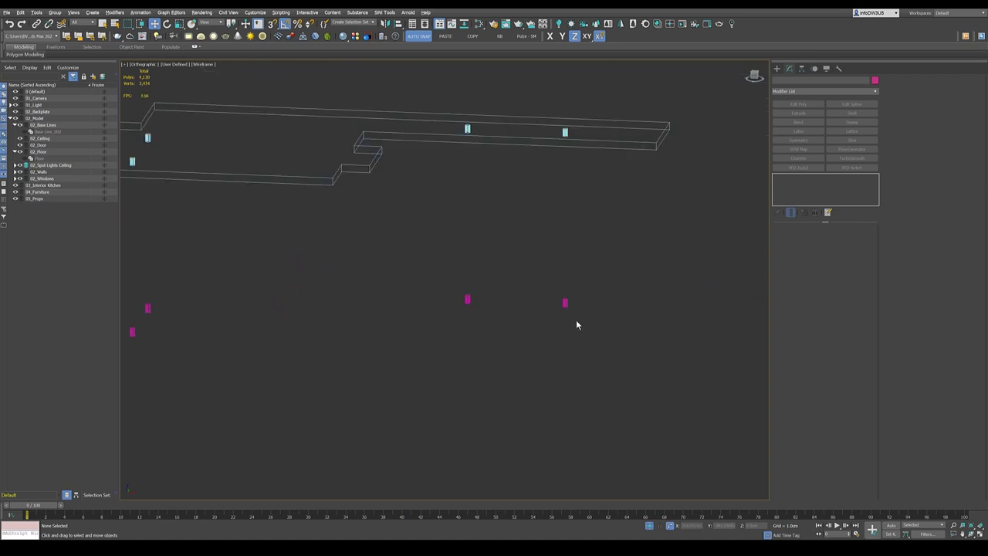
{"action": "scroll", "coordinate": [574, 318], "scroll_direction": "up", "scroll_amount": 4}
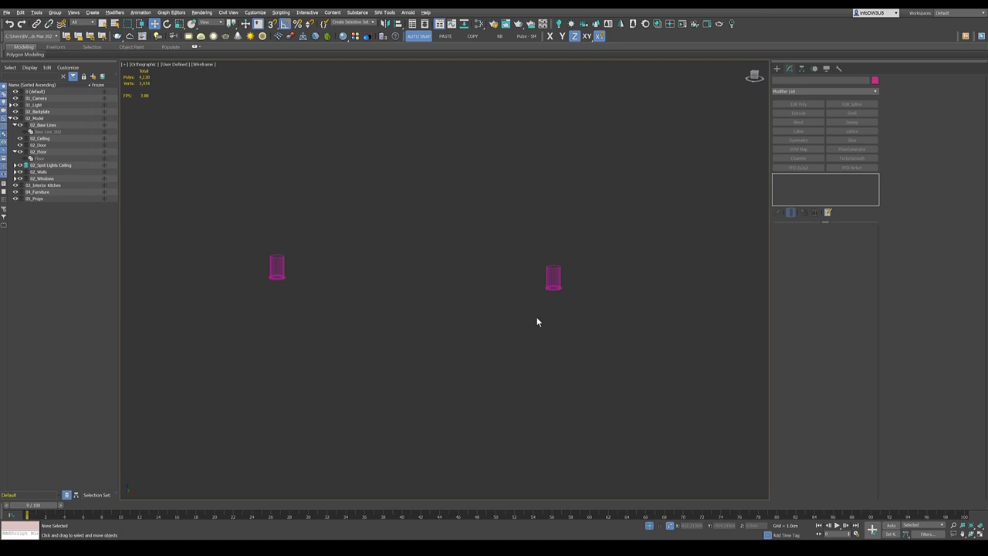
{"action": "scroll", "coordinate": [537, 321], "scroll_direction": "down", "scroll_amount": 5}
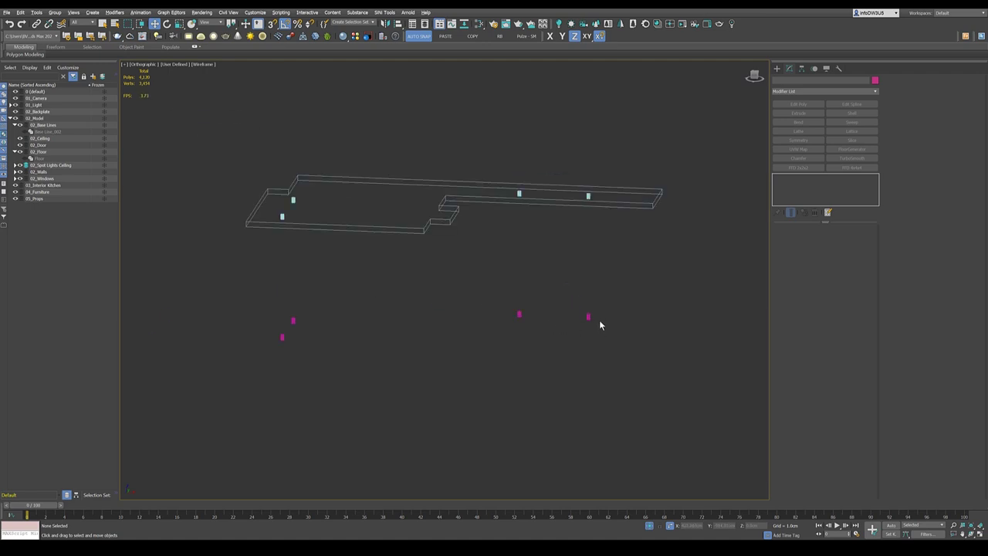
{"action": "left_click_drag", "start_coordinate": [351, 356], "coordinate": [351, 356]}
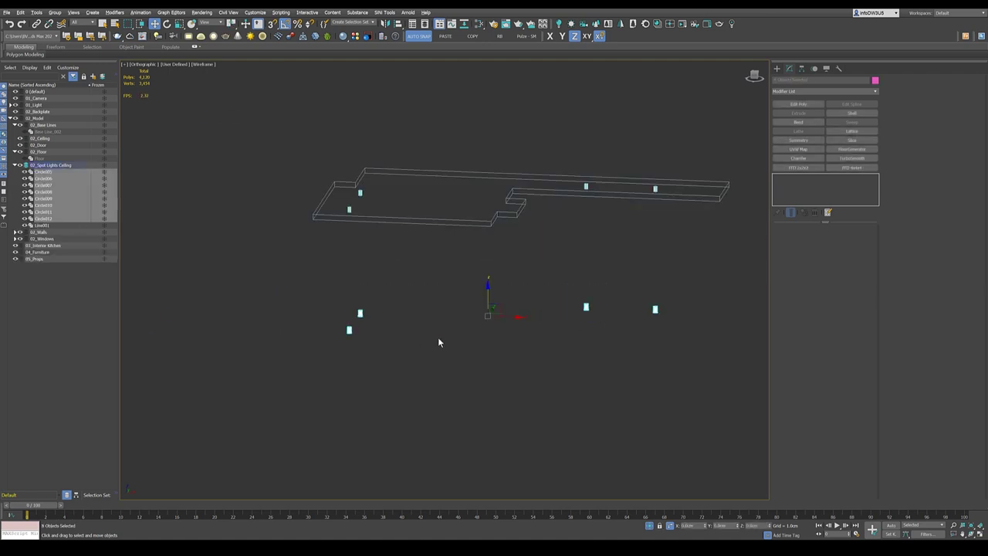
{"action": "key", "text": "l"}
{"action": "key", "text": "z"}
{"action": "scroll", "coordinate": [445, 322], "scroll_direction": "down", "scroll_amount": 8}
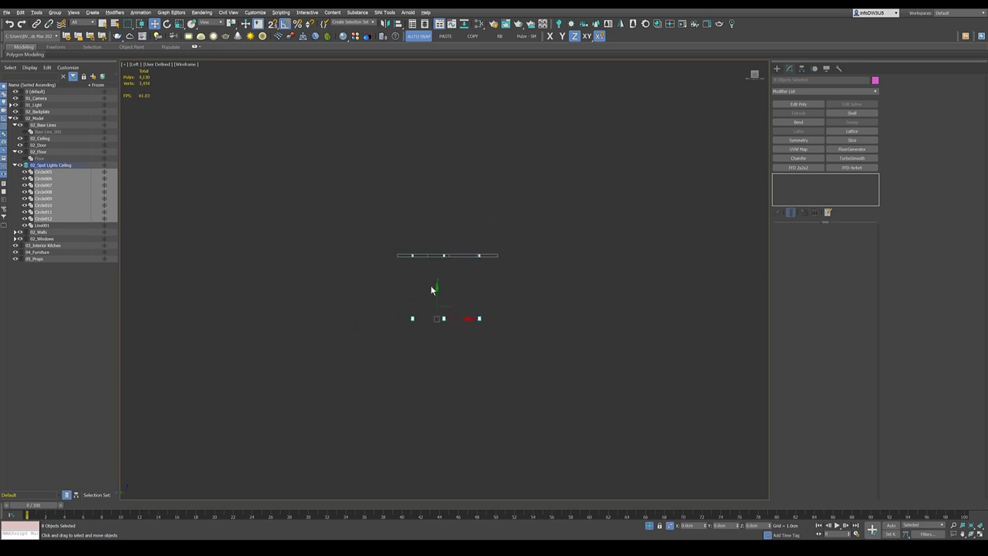
{"action": "scroll", "coordinate": [443, 336], "scroll_direction": "up", "scroll_amount": 3}
- Move the fixtures up along Y until flush under the ceiling, then return to Top view
{"action": "left_click_drag", "start_coordinate": [443, 337], "coordinate": [445, 213]}
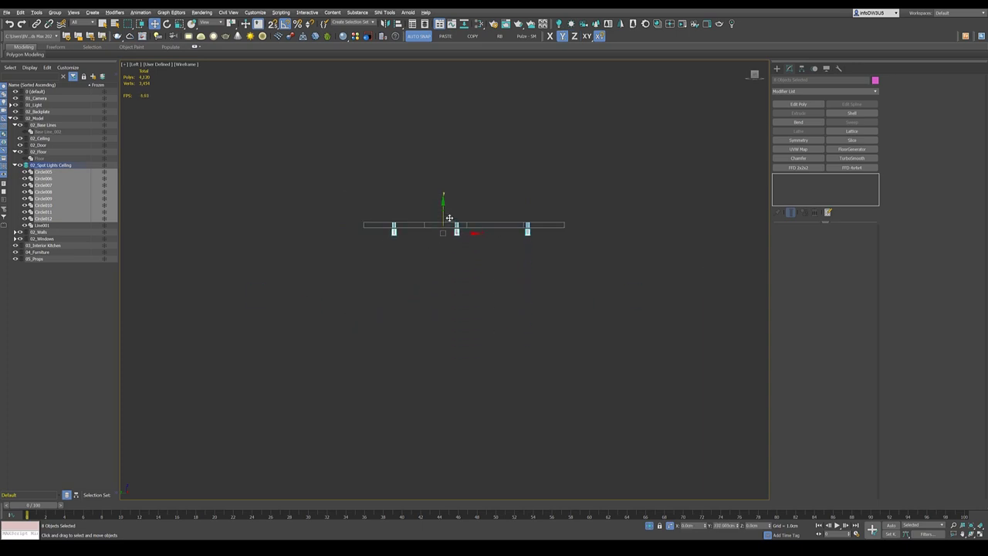
{"action": "scroll", "coordinate": [442, 229], "scroll_direction": "up", "scroll_amount": 2}
{"action": "scroll", "coordinate": [456, 213], "scroll_direction": "up", "scroll_amount": 10}
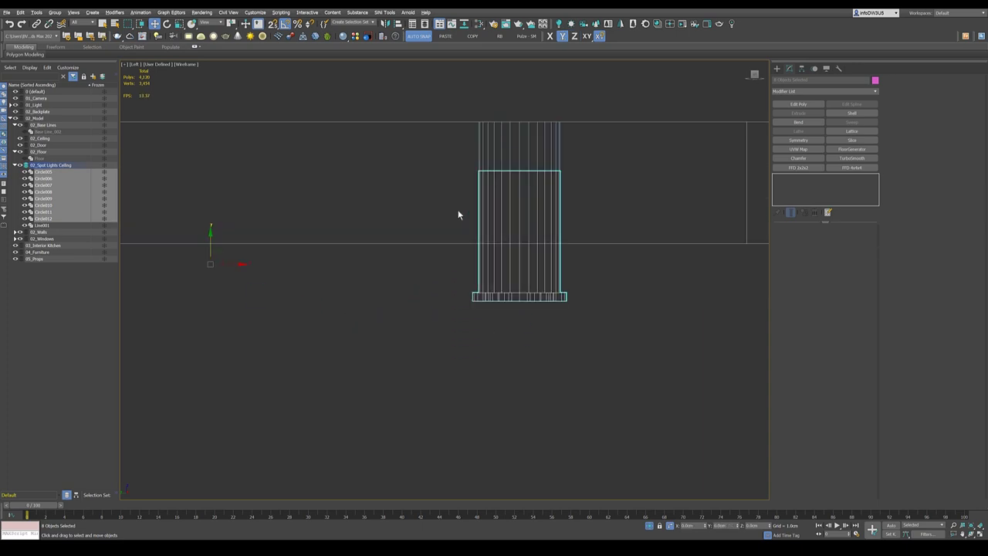
{"action": "scroll", "coordinate": [416, 241], "scroll_direction": "down", "scroll_amount": 2}
{"action": "left_click_drag", "start_coordinate": [209, 247], "coordinate": [225, 200]}
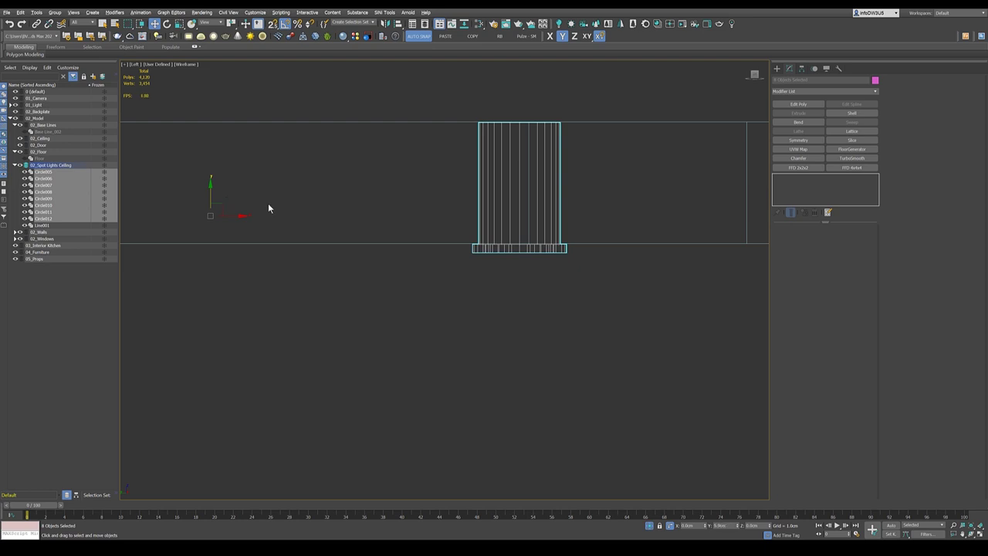
{"action": "scroll", "coordinate": [528, 268], "scroll_direction": "up", "scroll_amount": 8}
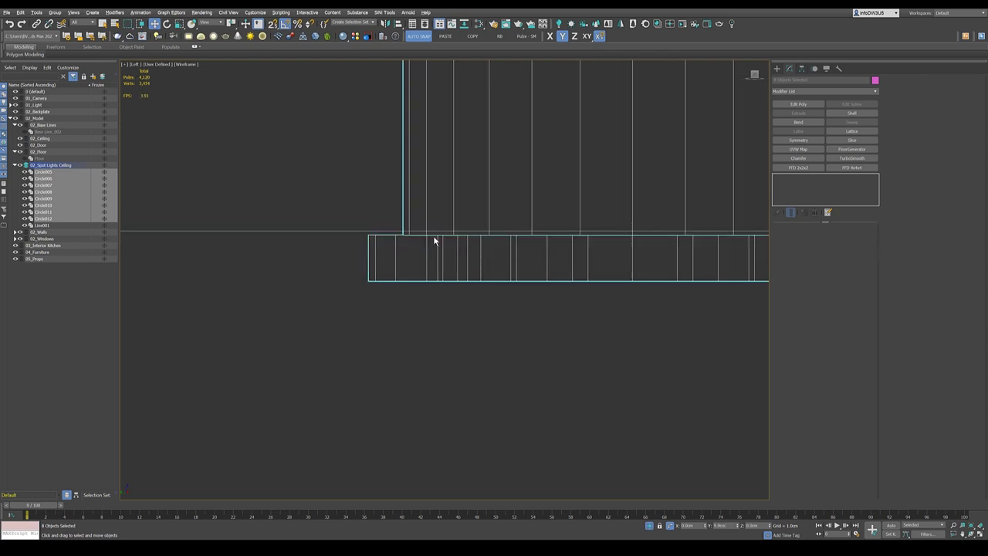
{"action": "left_click_drag", "start_coordinate": [434, 233], "coordinate": [434, 231]}
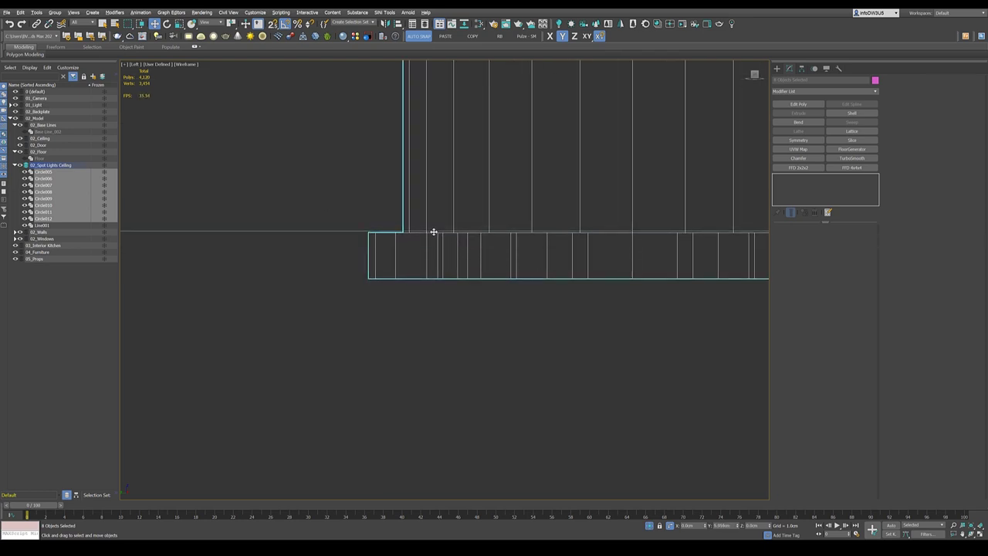
{"action": "scroll", "coordinate": [509, 315], "scroll_direction": "down", "scroll_amount": 5}
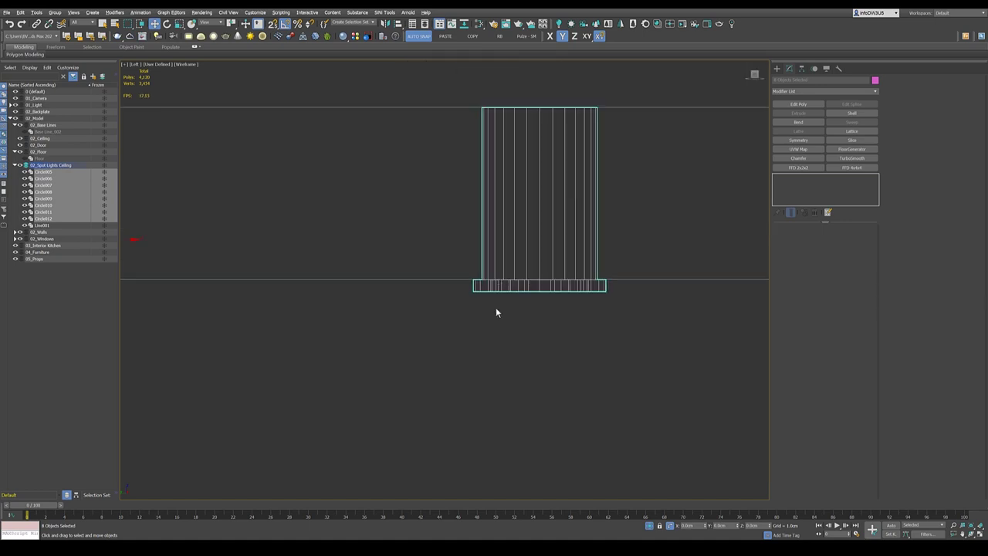
{"action": "scroll", "coordinate": [496, 312], "scroll_direction": "up", "scroll_amount": 4}
{"action": "scroll", "coordinate": [496, 312], "scroll_direction": "down", "scroll_amount": 2}
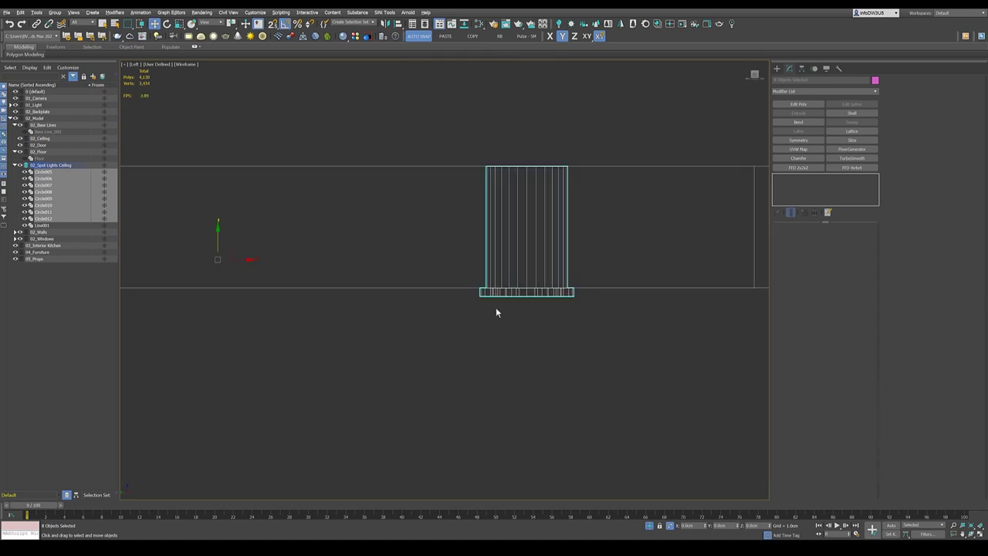
{"action": "key", "text": "t"}
{"action": "scroll", "coordinate": [548, 266], "scroll_direction": "down", "scroll_amount": 6}
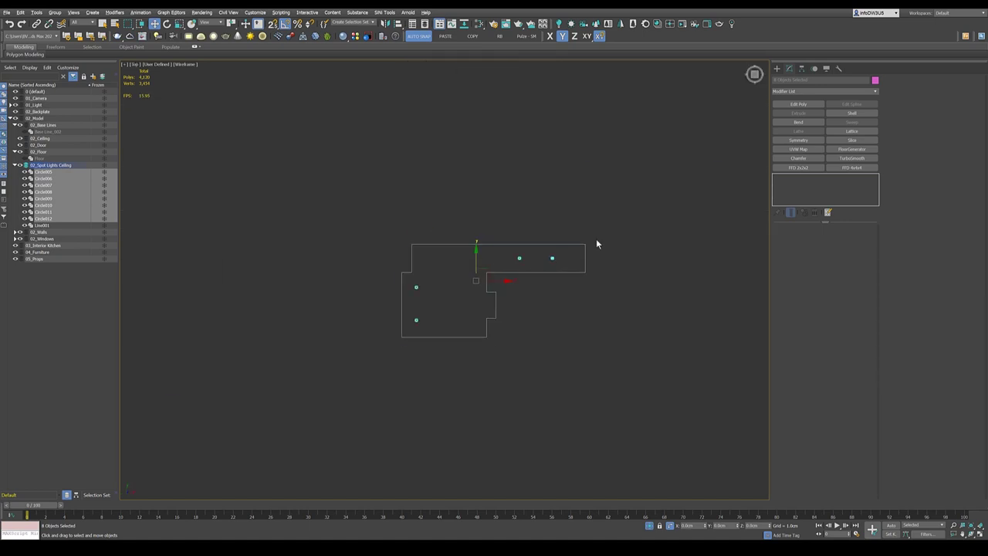
{"action": "scroll", "coordinate": [521, 276], "scroll_direction": "up", "scroll_amount": 3}
- Create a targeted VRayIES light from the VRay lights beside a ceiling fixture in Top view
{"action": "scroll", "coordinate": [521, 277], "scroll_direction": "up", "scroll_amount": 10}
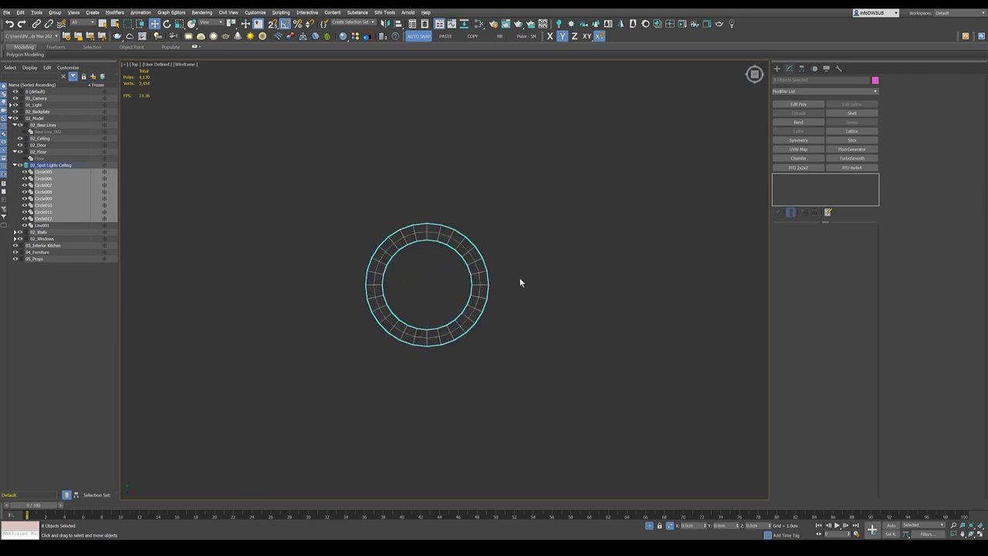
{"action": "left_click", "coordinate": [679, 154]}
{"action": "left_click", "coordinate": [777, 68]}
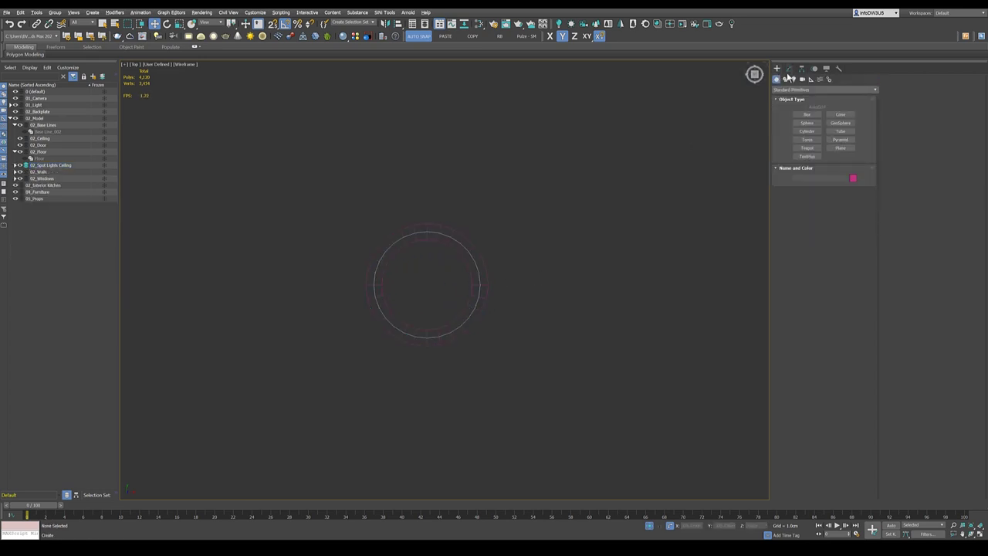
{"action": "left_click", "coordinate": [793, 80]}
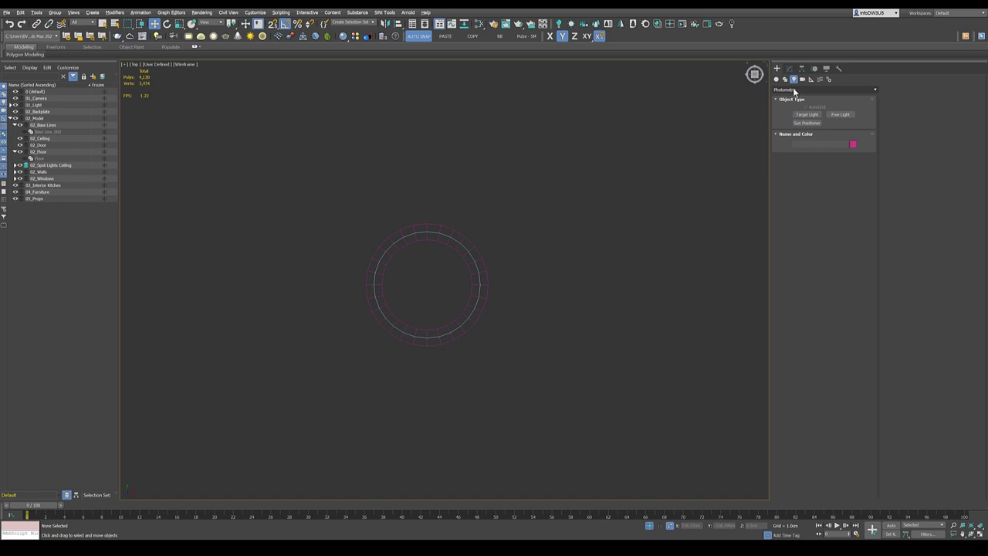
{"action": "left_click", "coordinate": [794, 91]}
{"action": "left_click", "coordinate": [784, 120]}
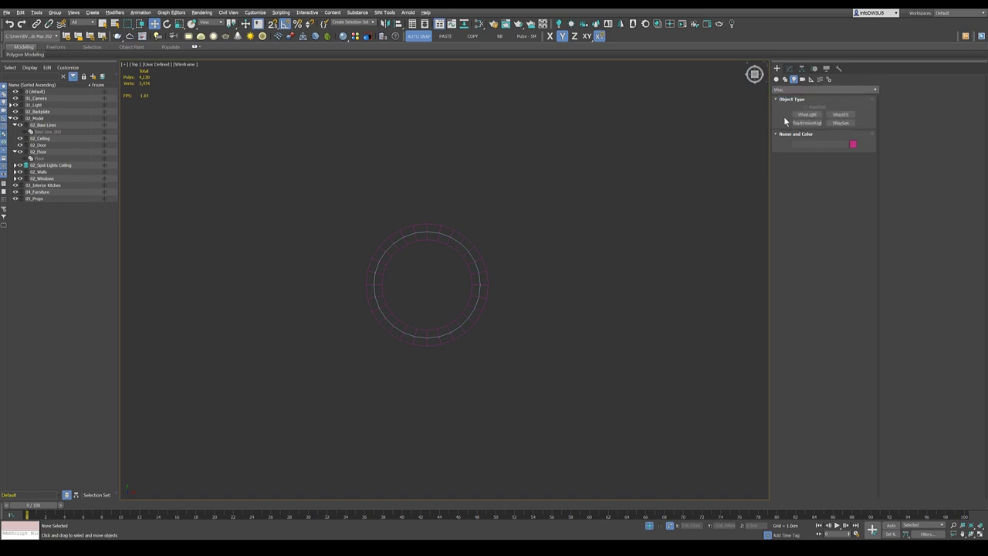
{"action": "left_click", "coordinate": [839, 115]}
{"action": "scroll", "coordinate": [479, 276], "scroll_direction": "down", "scroll_amount": 3}
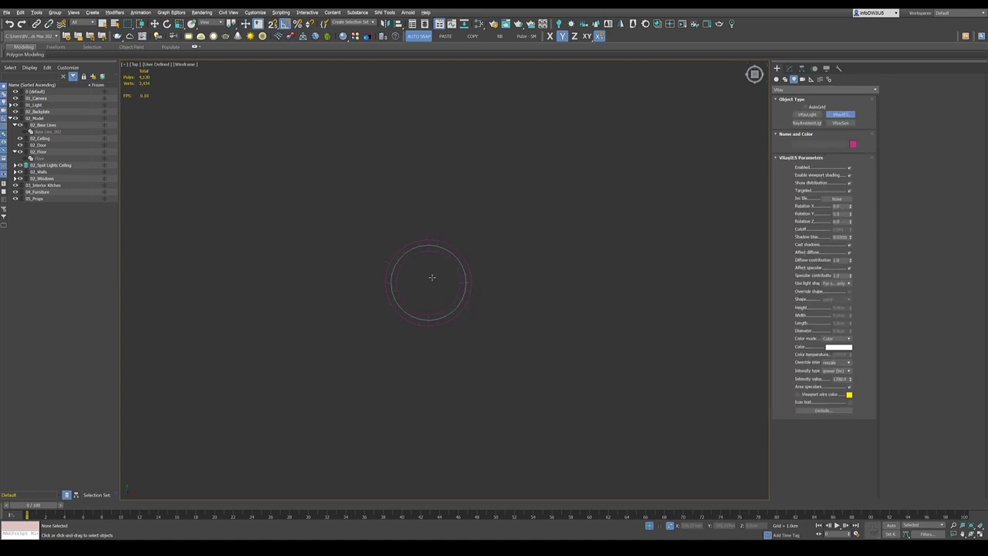
{"action": "left_click_drag", "start_coordinate": [507, 283], "coordinate": [530, 268]}
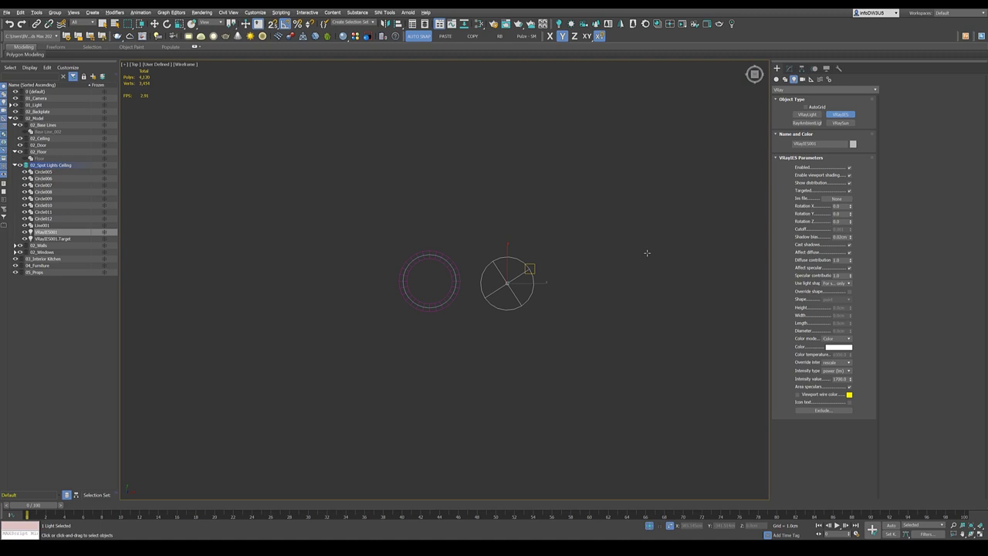
- Shift the VRayIES001 light left toward the fixture and reselect the light itself
{"action": "key", "text": "w"}
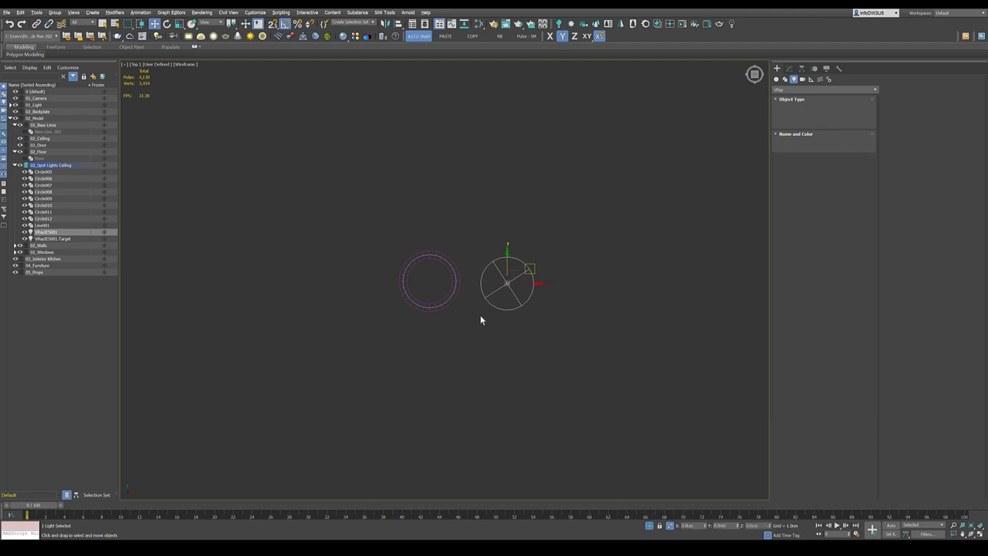
{"action": "left_click_drag", "start_coordinate": [526, 284], "coordinate": [513, 283]}
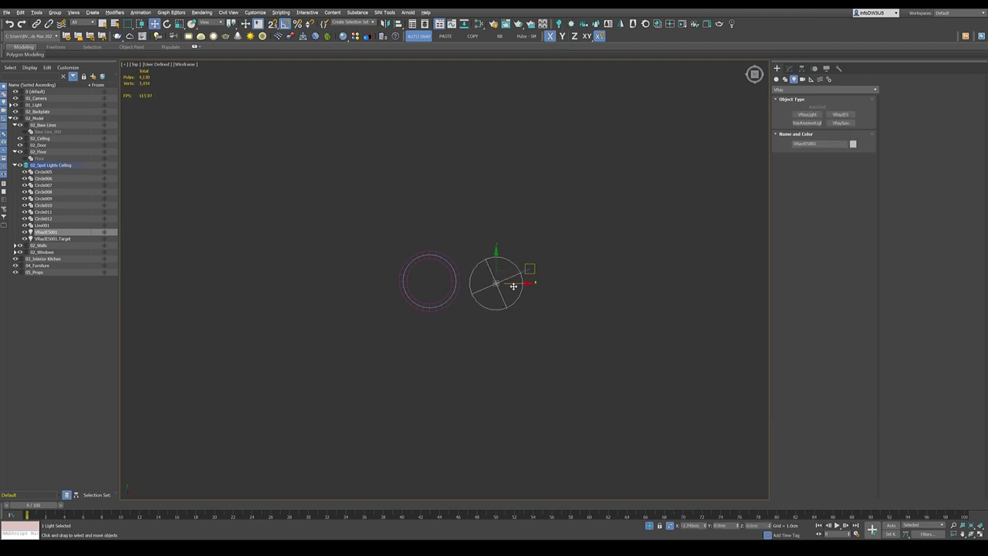
{"action": "left_click", "coordinate": [533, 268]}
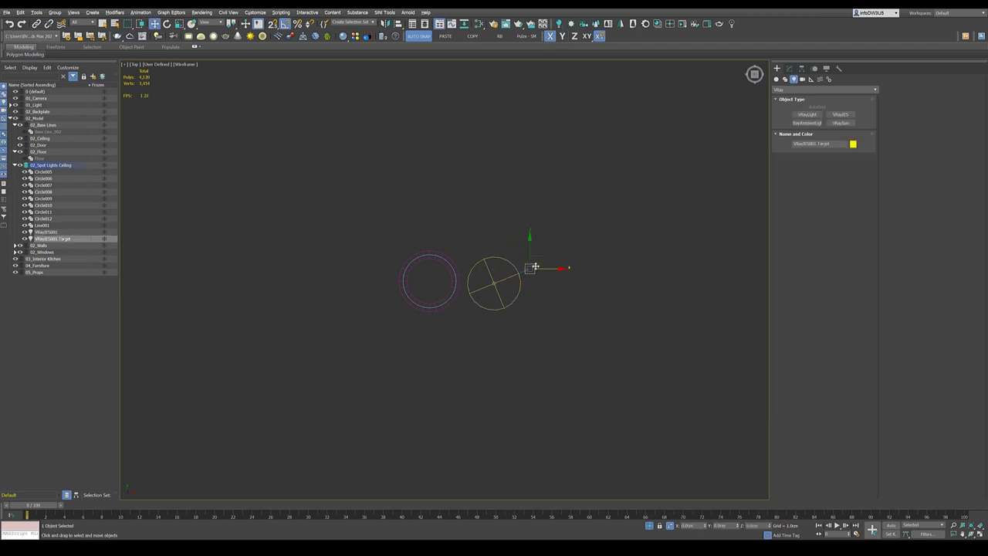
{"action": "key", "text": "Delete"}
{"action": "key", "text": "ctrl+z"}
{"action": "left_click", "coordinate": [503, 281]}
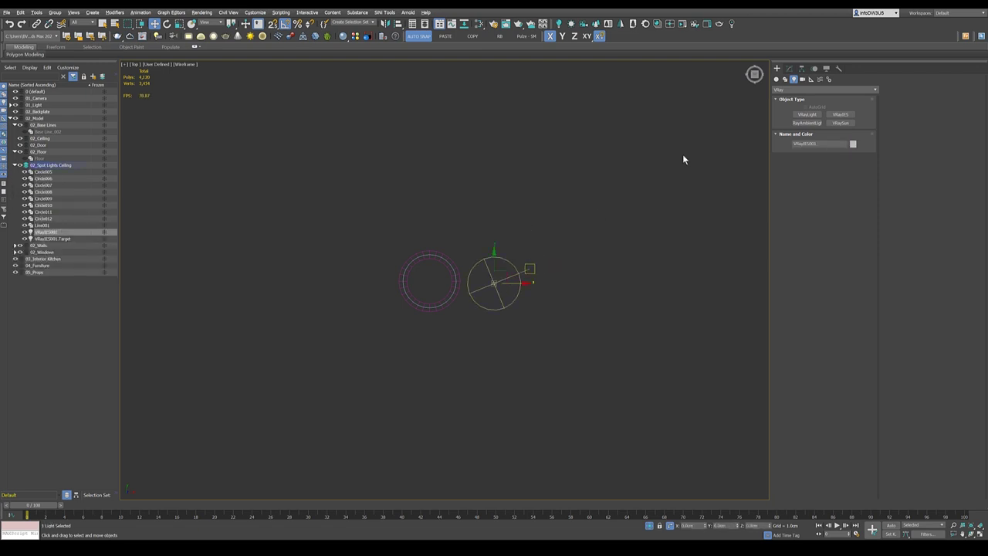
- Untick Targeted, set Color mode to Temperature and enter 2500 colour temperature
{"action": "left_click", "coordinate": [790, 69]}
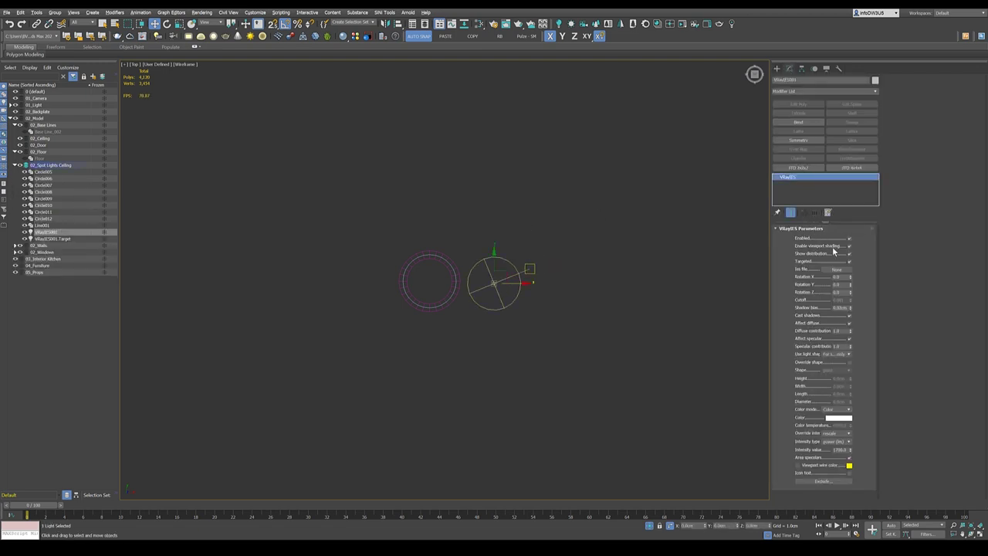
{"action": "left_click", "coordinate": [849, 261]}
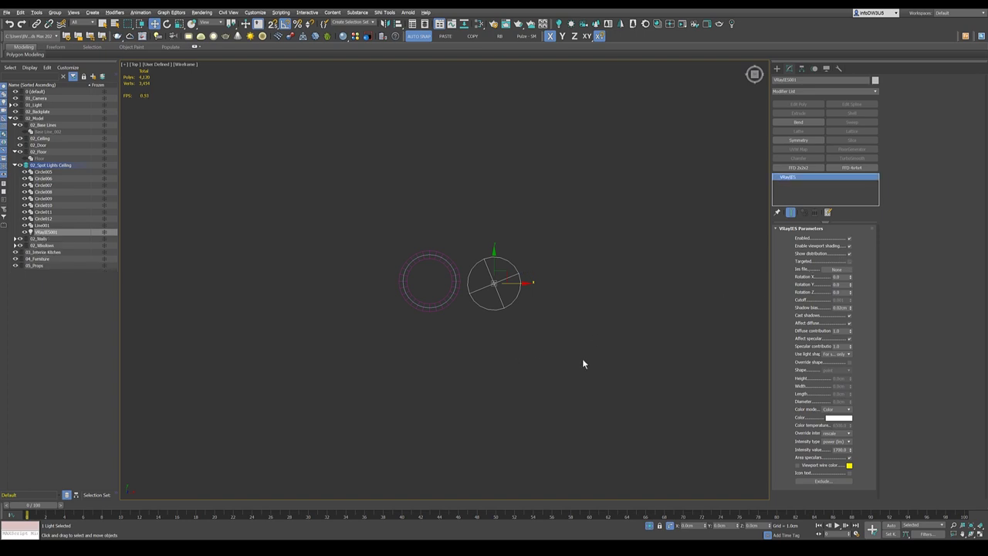
{"action": "left_click", "coordinate": [838, 410]}
{"action": "left_click", "coordinate": [835, 418]}
{"action": "double_click", "coordinate": [839, 425]}
{"action": "type", "text": "2500"}
{"action": "key", "text": "Return"}
- Centre VRayIES001 on the ceiling circle, aligning X and Y positions center-to-center
{"action": "left_click", "coordinate": [573, 328]}
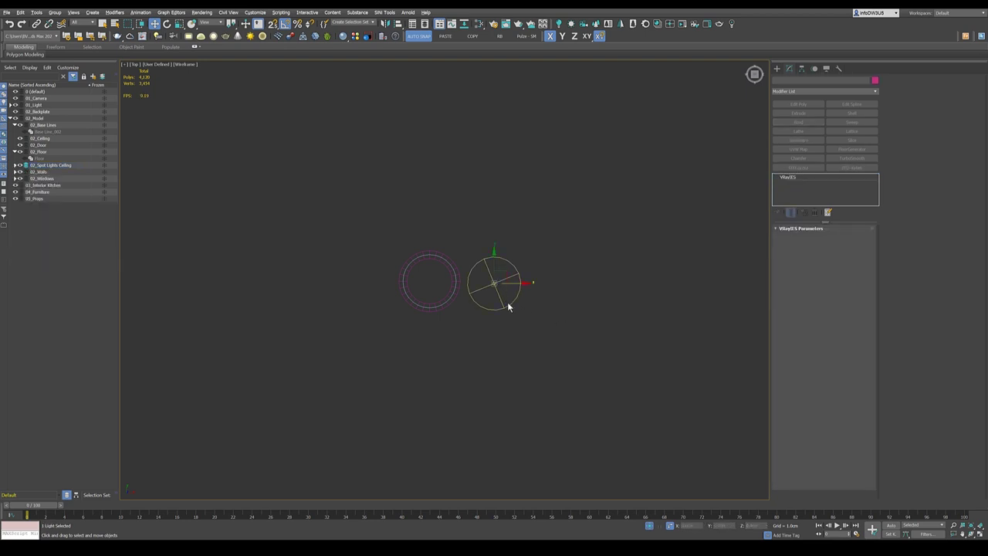
{"action": "left_click", "coordinate": [507, 308]}
{"action": "key", "text": "alt+a"}
{"action": "left_click", "coordinate": [446, 266]}
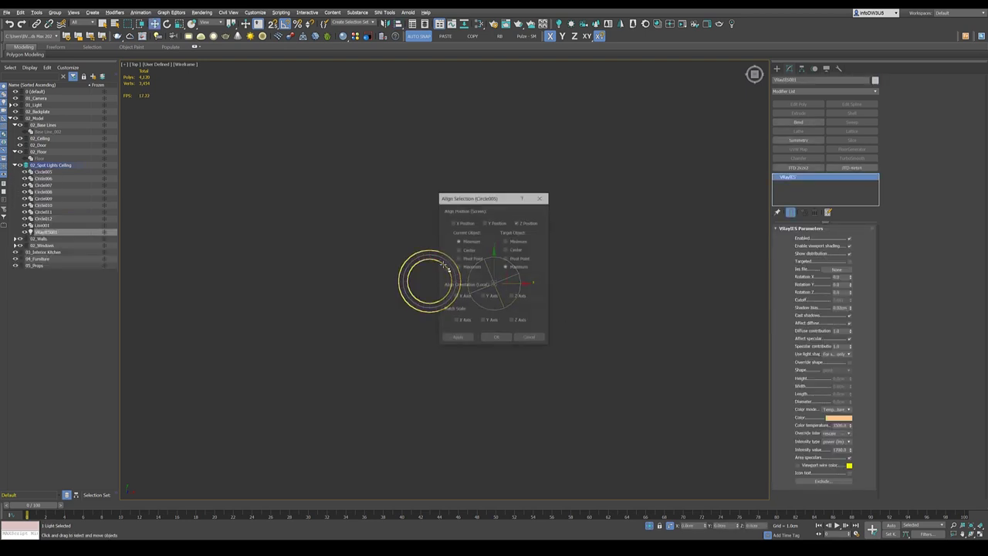
{"action": "left_click", "coordinate": [468, 224]}
{"action": "left_click", "coordinate": [489, 222]}
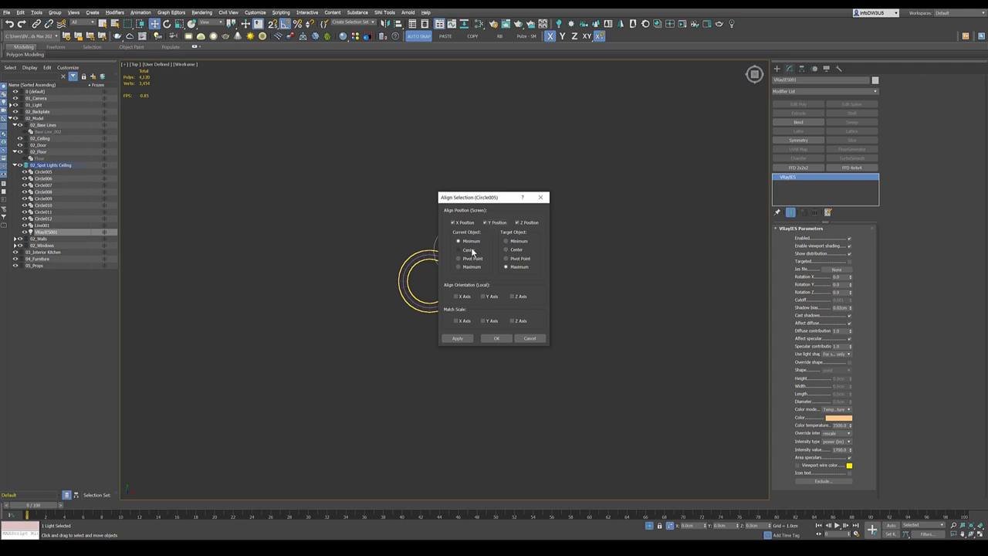
{"action": "left_click", "coordinate": [468, 250]}
{"action": "left_click", "coordinate": [510, 250]}
{"action": "left_click", "coordinate": [501, 338]}
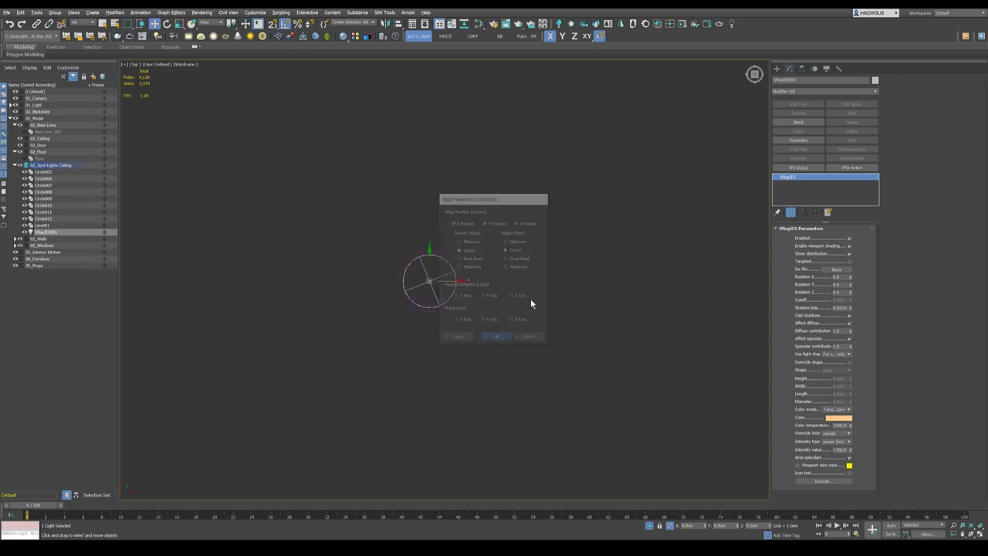
{"action": "scroll", "coordinate": [618, 251], "scroll_direction": "down", "scroll_amount": 6}
- Shift-clone the light as VRayIES002 and centre it in the next ceiling circle
{"action": "left_click_drag", "start_coordinate": [611, 256], "coordinate": [500, 265], "text": "shift"}
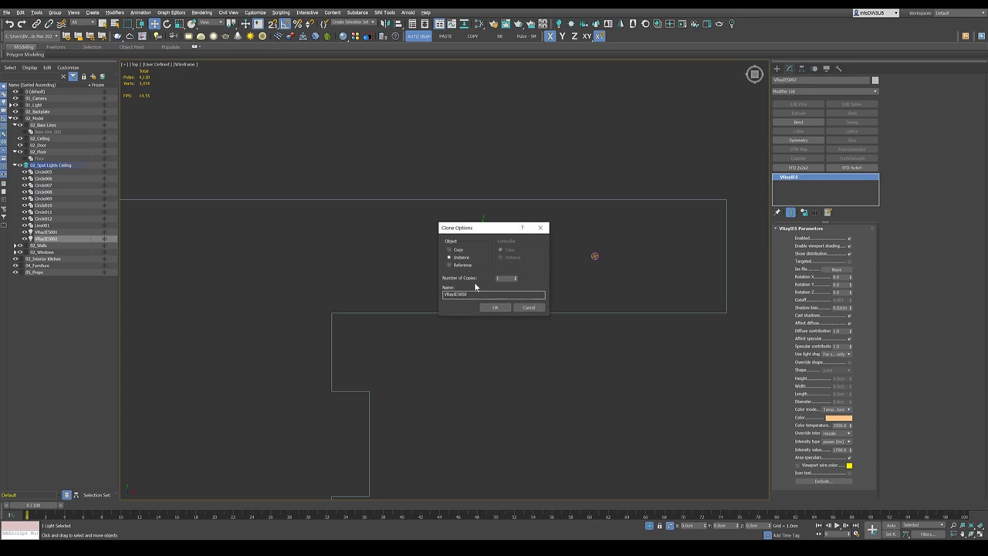
{"action": "left_click", "coordinate": [495, 308]}
{"action": "scroll", "coordinate": [466, 257], "scroll_direction": "up", "scroll_amount": 5}
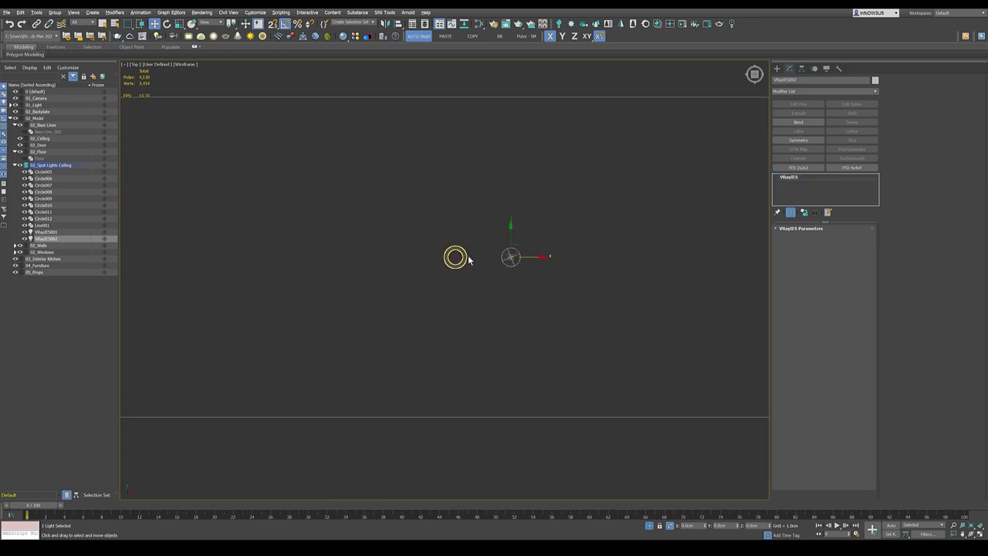
{"action": "key", "text": "alt+a"}
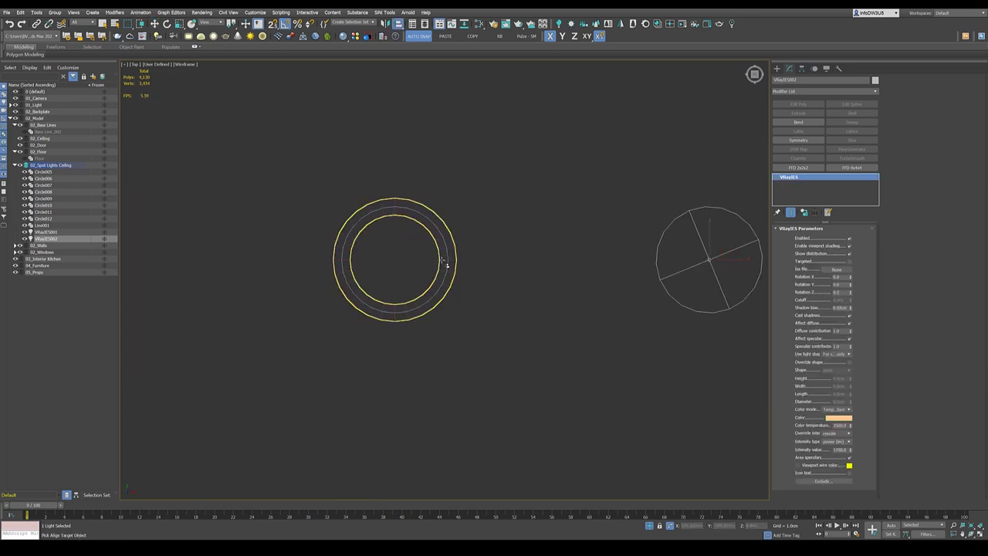
{"action": "left_click", "coordinate": [444, 257]}
{"action": "left_click", "coordinate": [500, 336]}
{"action": "scroll", "coordinate": [630, 232], "scroll_direction": "down", "scroll_amount": 10}
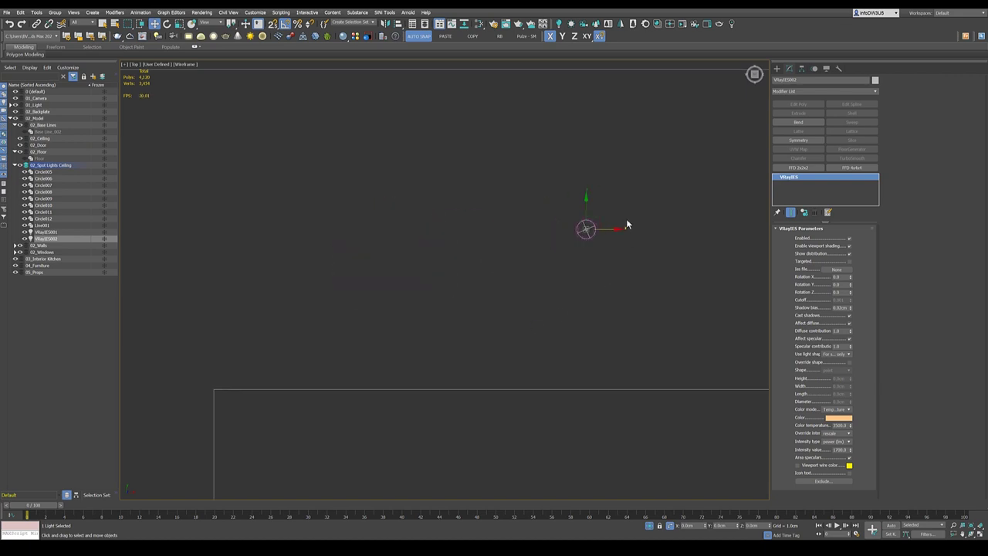
- Clone VRayIES003 further left and centre it on Circle008
{"action": "left_click_drag", "start_coordinate": [636, 222], "coordinate": [417, 248], "text": "shift"}
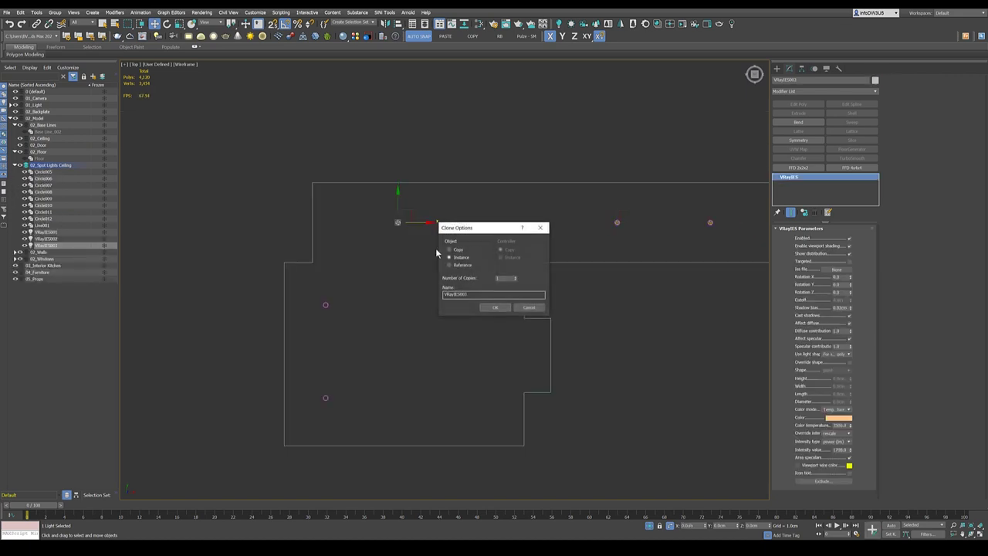
{"action": "left_click", "coordinate": [495, 307]}
{"action": "scroll", "coordinate": [324, 309], "scroll_direction": "up", "scroll_amount": 5}
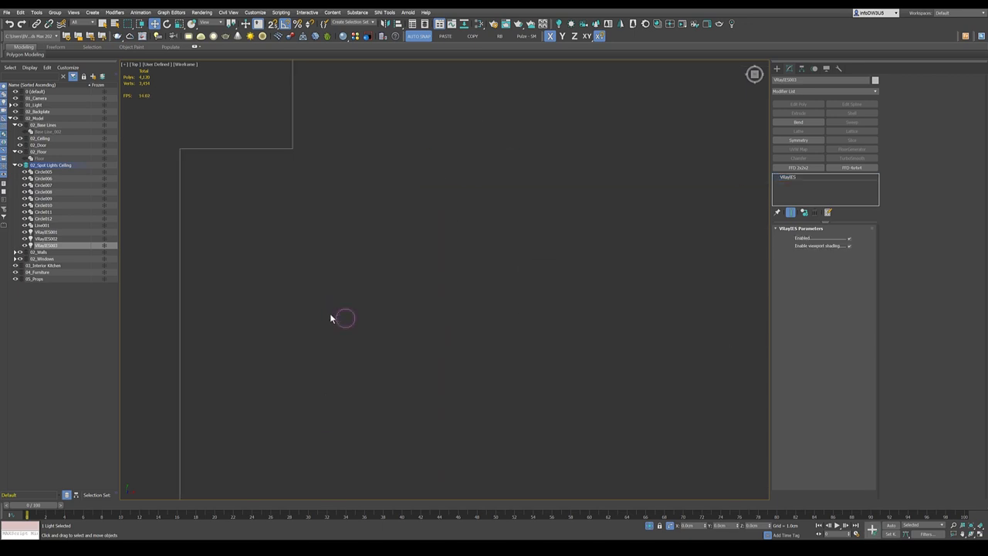
{"action": "scroll", "coordinate": [330, 318], "scroll_direction": "up", "scroll_amount": 3}
{"action": "key", "text": "alt+a"}
{"action": "left_click", "coordinate": [376, 321]}
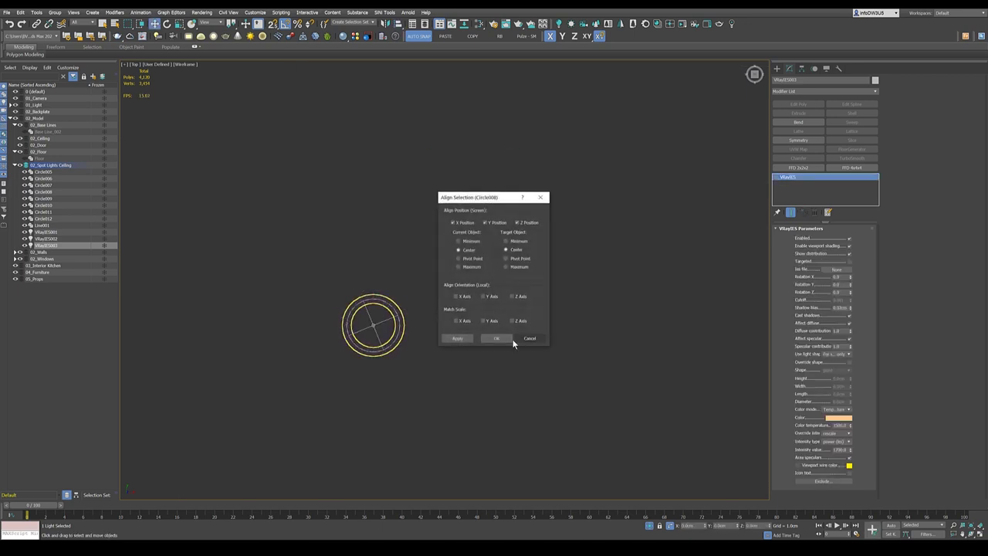
{"action": "left_click", "coordinate": [496, 338]}
{"action": "scroll", "coordinate": [469, 189], "scroll_direction": "down", "scroll_amount": 5}
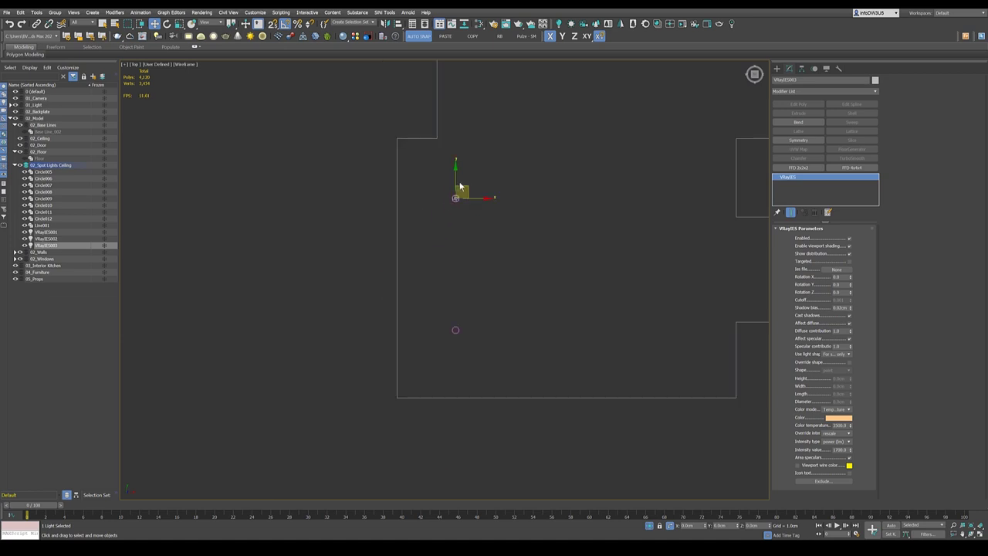
- Copy the light downward as instance VRayIES004 and centre it on Circle007
{"action": "left_click_drag", "start_coordinate": [456, 179], "coordinate": [456, 267], "text": "shift"}
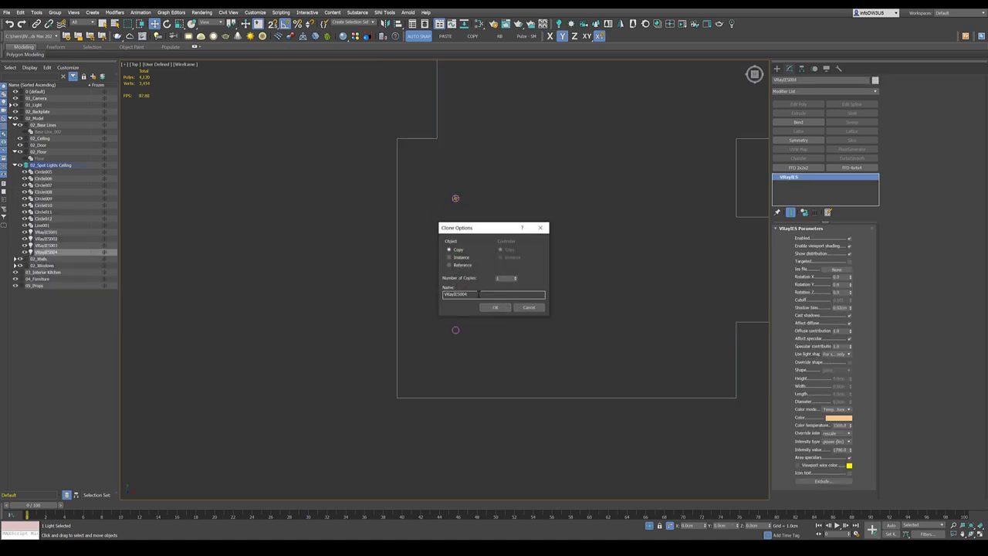
{"action": "left_click", "coordinate": [460, 258]}
{"action": "left_click", "coordinate": [498, 307]}
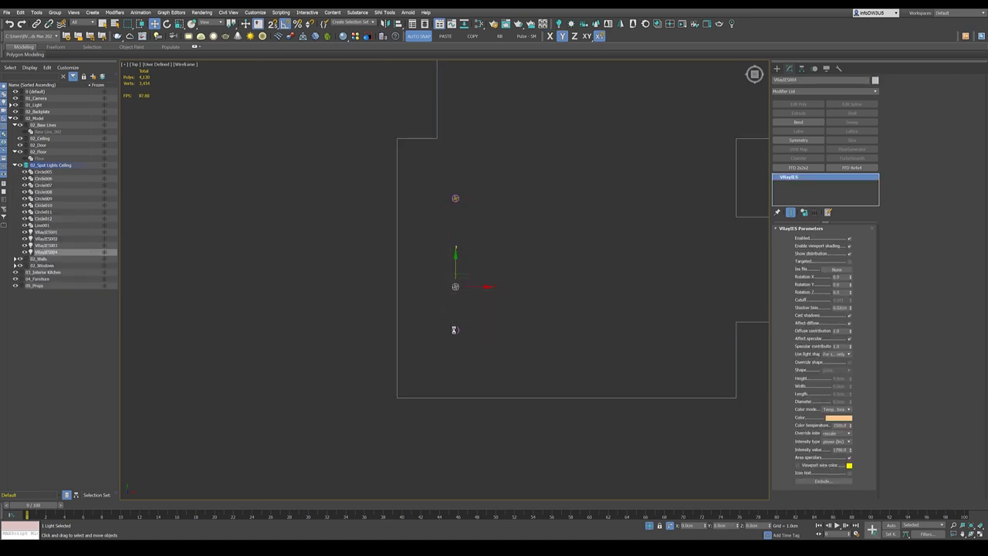
{"action": "scroll", "coordinate": [458, 329], "scroll_direction": "up", "scroll_amount": 8}
{"action": "key", "text": "alt+a"}
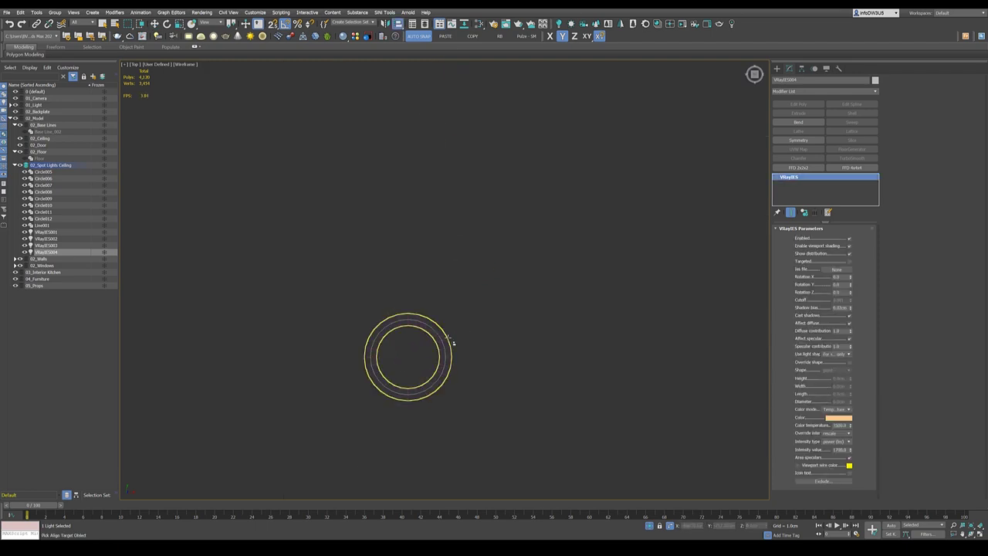
{"action": "left_click", "coordinate": [448, 338]}
{"action": "left_click", "coordinate": [497, 337]}
{"action": "scroll", "coordinate": [463, 351], "scroll_direction": "down", "scroll_amount": 5}
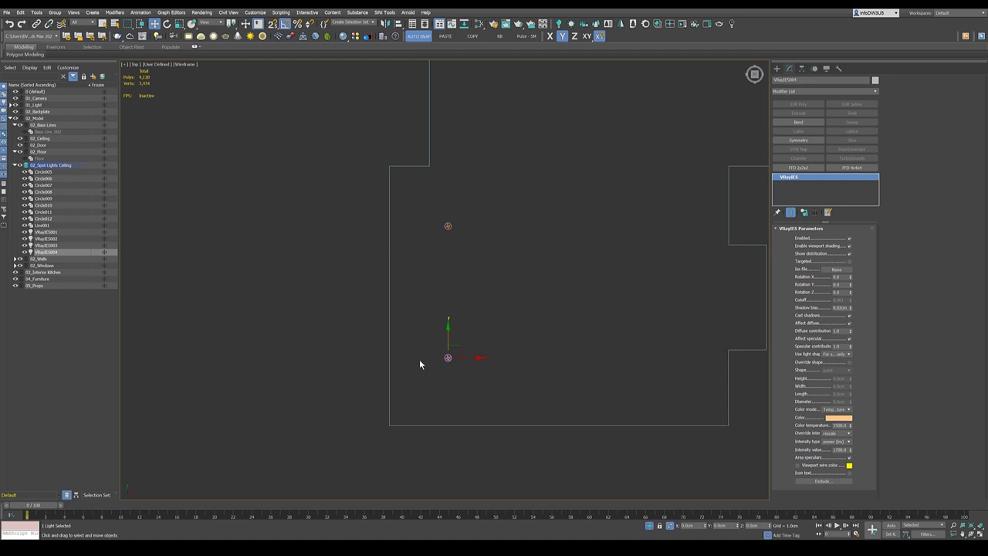
{"action": "scroll", "coordinate": [419, 363], "scroll_direction": "down", "scroll_amount": 4}
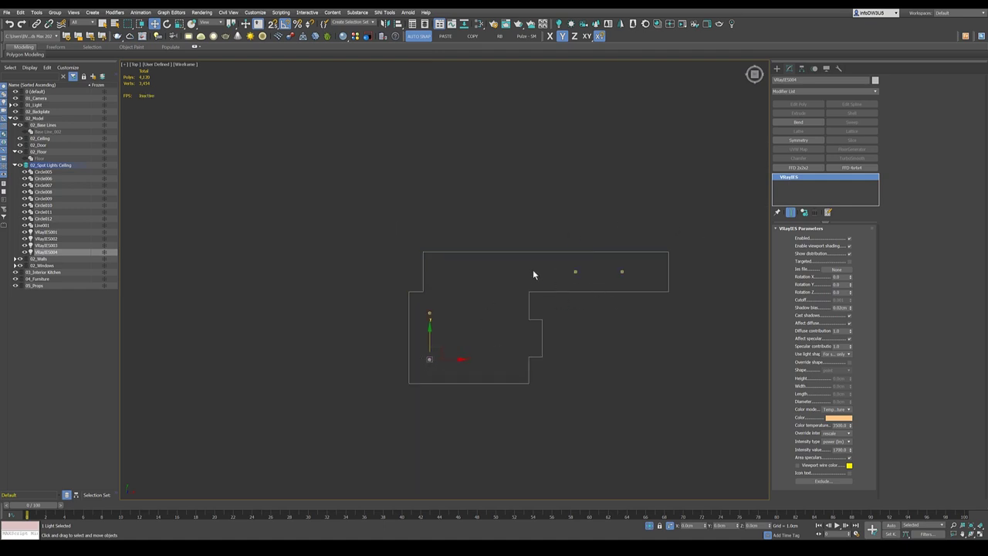
{"action": "scroll", "coordinate": [520, 294], "scroll_direction": "down", "scroll_amount": 1}
- Orbit the room and inspect the four IES lights' height from the Left view
{"action": "scroll", "coordinate": [517, 304], "scroll_direction": "up", "scroll_amount": 1}
{"action": "left_click", "coordinate": [516, 330]}
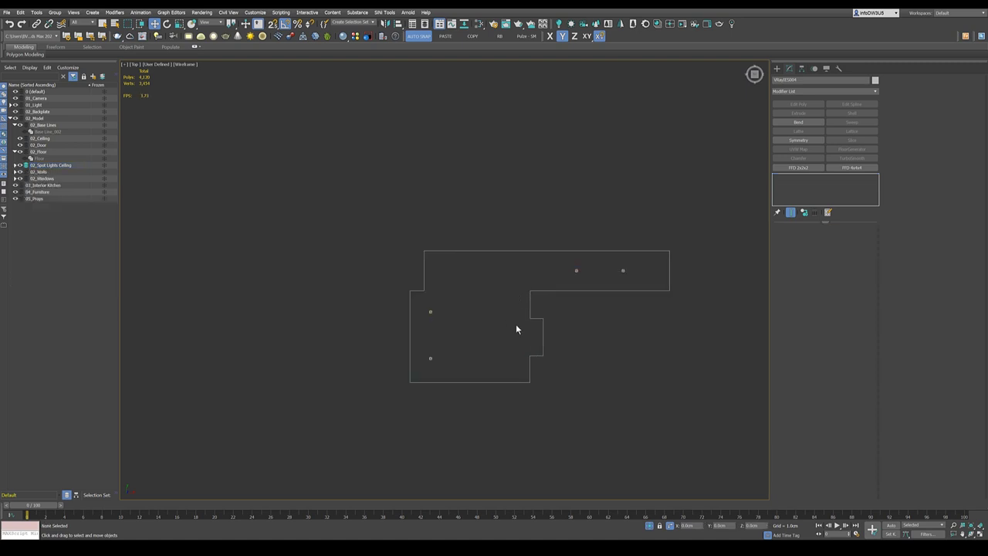
{"action": "middle_click_drag", "start_coordinate": [525, 330], "coordinate": [535, 296], "text": "alt"}
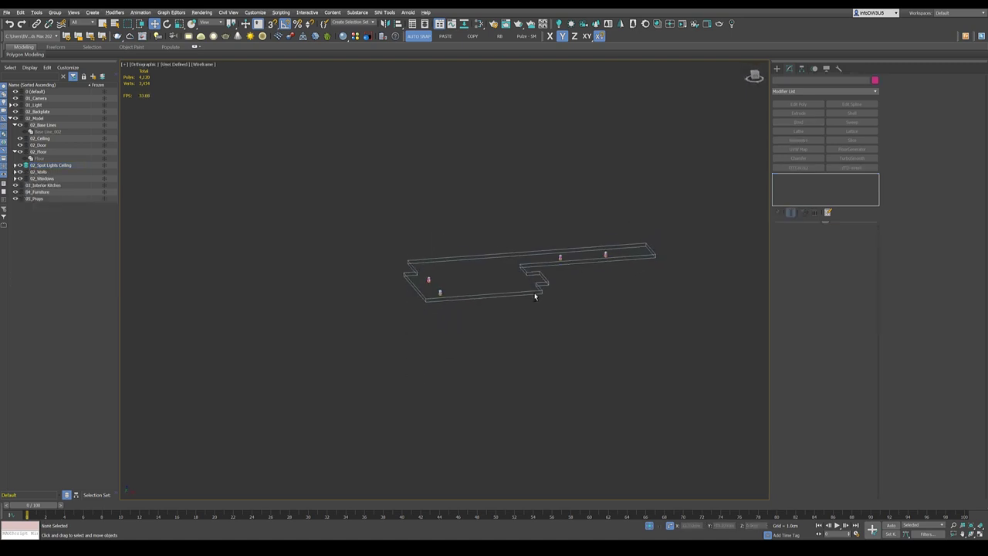
{"action": "scroll", "coordinate": [533, 294], "scroll_direction": "up", "scroll_amount": 5}
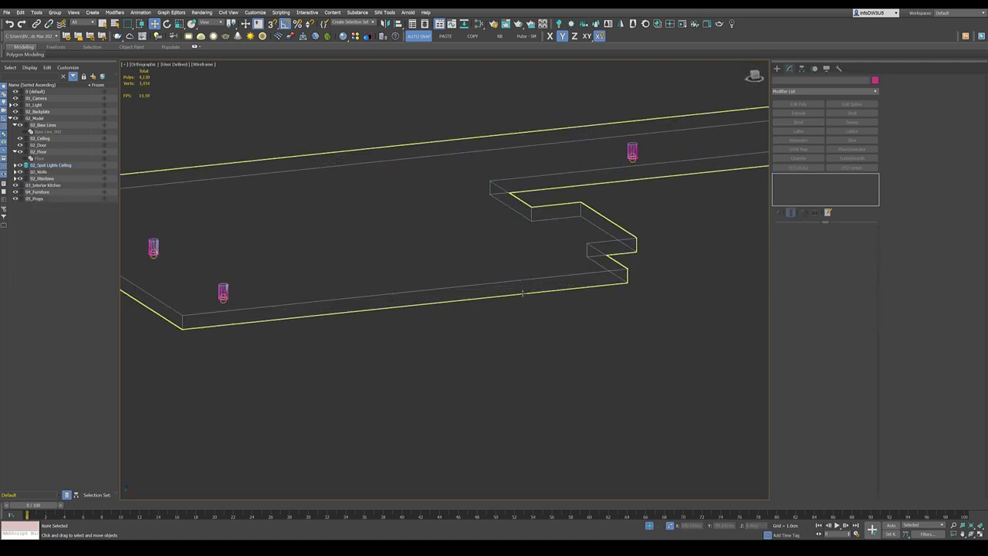
{"action": "key", "text": "l"}
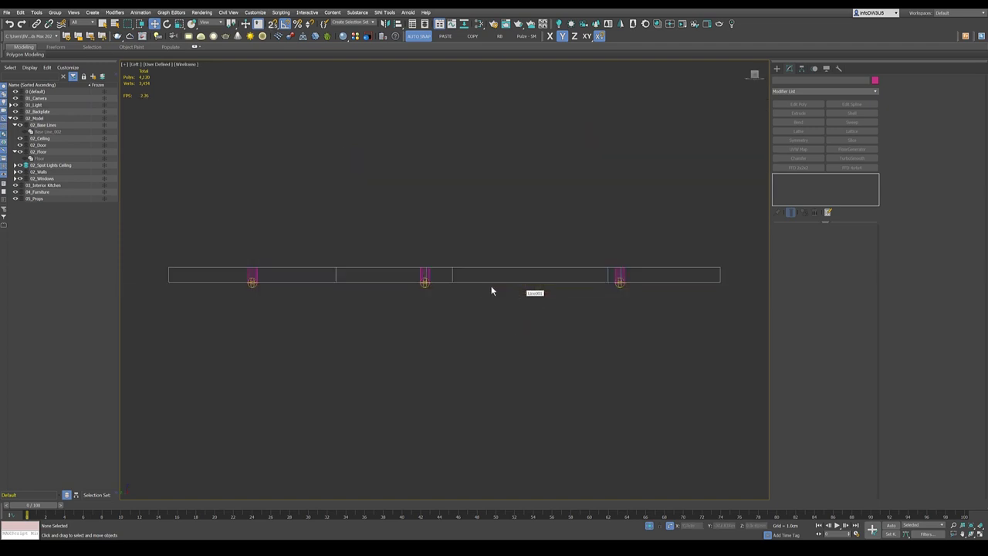
{"action": "scroll", "coordinate": [419, 284], "scroll_direction": "up", "scroll_amount": 10}
{"action": "scroll", "coordinate": [536, 250], "scroll_direction": "down", "scroll_amount": 3}
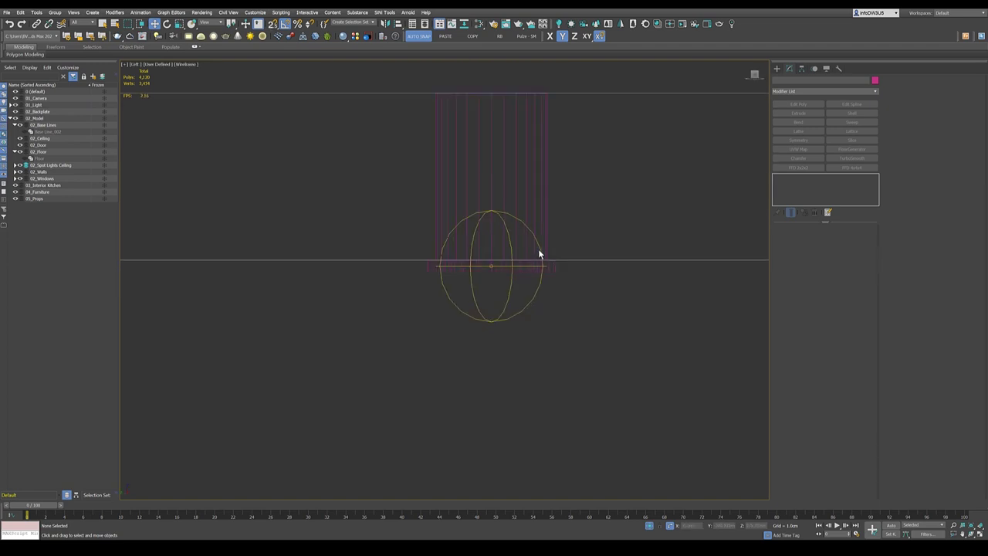
{"action": "scroll", "coordinate": [538, 249], "scroll_direction": "up", "scroll_amount": 3}
{"action": "scroll", "coordinate": [538, 250], "scroll_direction": "down", "scroll_amount": 10}
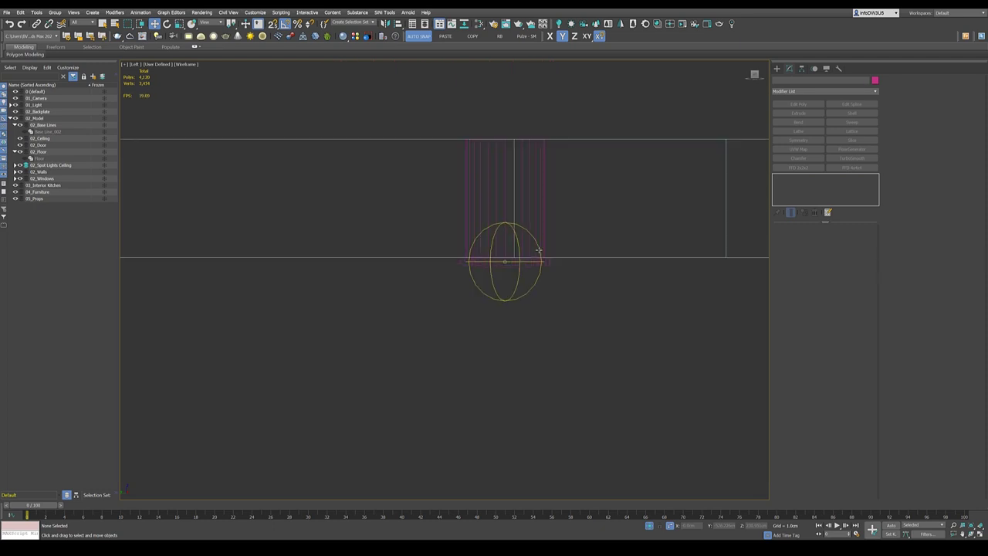
- End isolation to restore the walls, floor and window, and return to Top view
{"action": "middle_click_drag", "start_coordinate": [522, 276], "coordinate": [532, 324], "text": "alt"}
{"action": "left_click", "coordinate": [650, 525]}
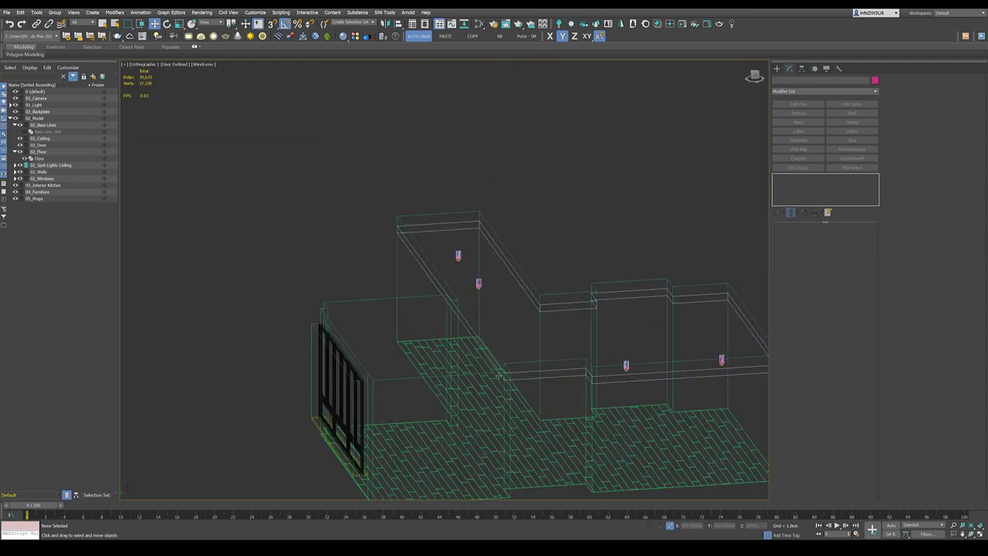
{"action": "scroll", "coordinate": [406, 315], "scroll_direction": "down", "scroll_amount": 4}
{"action": "scroll", "coordinate": [406, 315], "scroll_direction": "up", "scroll_amount": 4}
{"action": "key", "text": "t"}
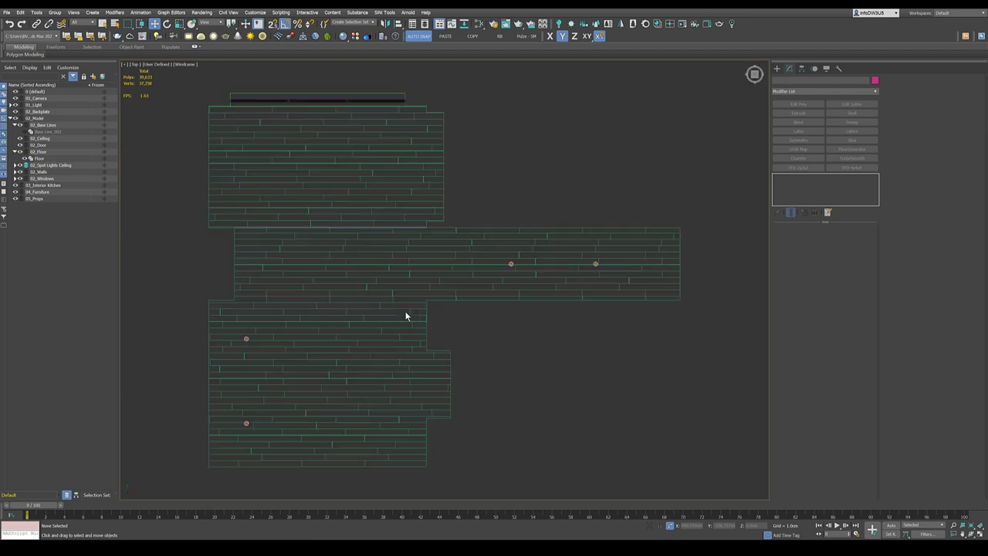
{"action": "scroll", "coordinate": [493, 250], "scroll_direction": "down", "scroll_amount": 5}
{"action": "scroll", "coordinate": [479, 247], "scroll_direction": "up", "scroll_amount": 2}
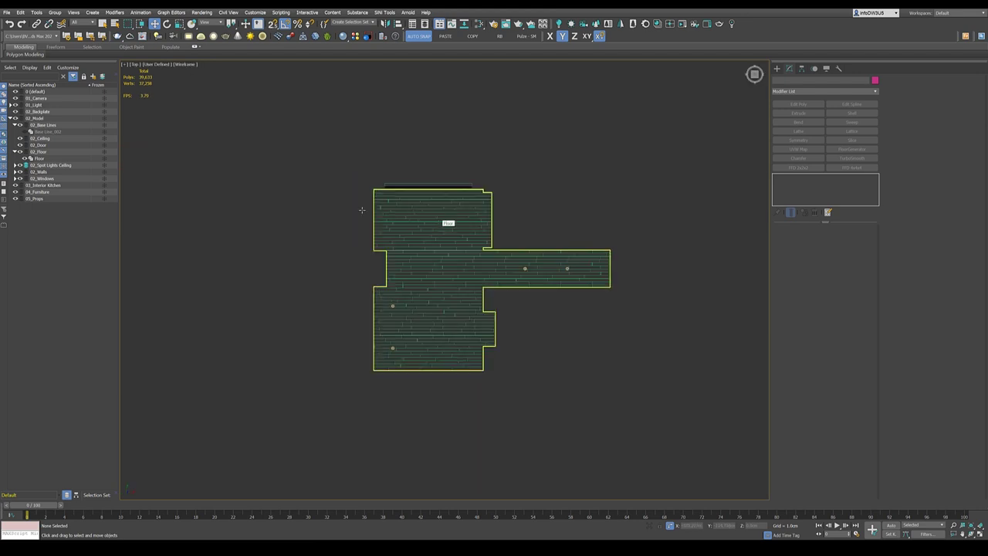
- Clone Base Line_002 as 'Ceiling' and move it into the 02_Ceiling layer
{"action": "left_click", "coordinate": [63, 130]}
{"action": "right_click", "coordinate": [77, 128]}
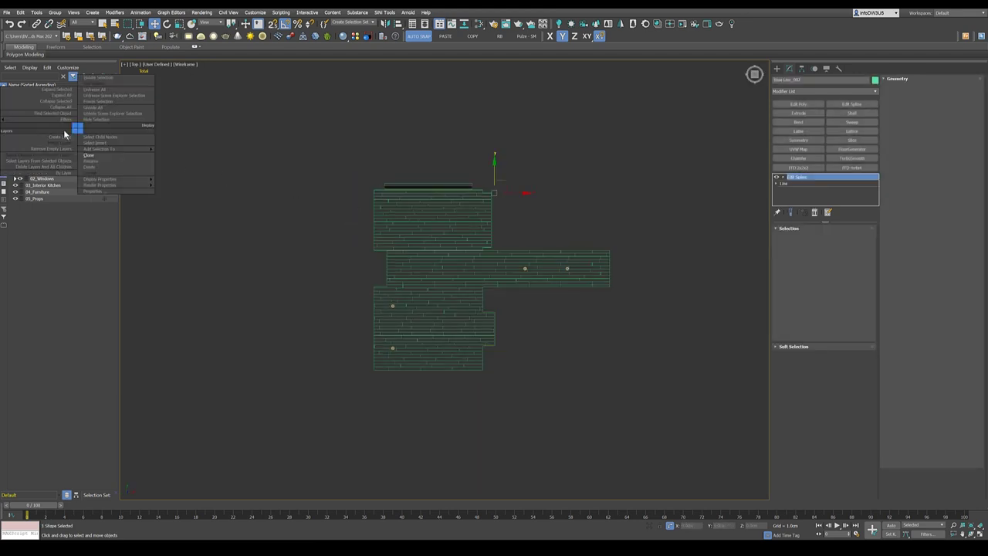
{"action": "left_click", "coordinate": [91, 155]}
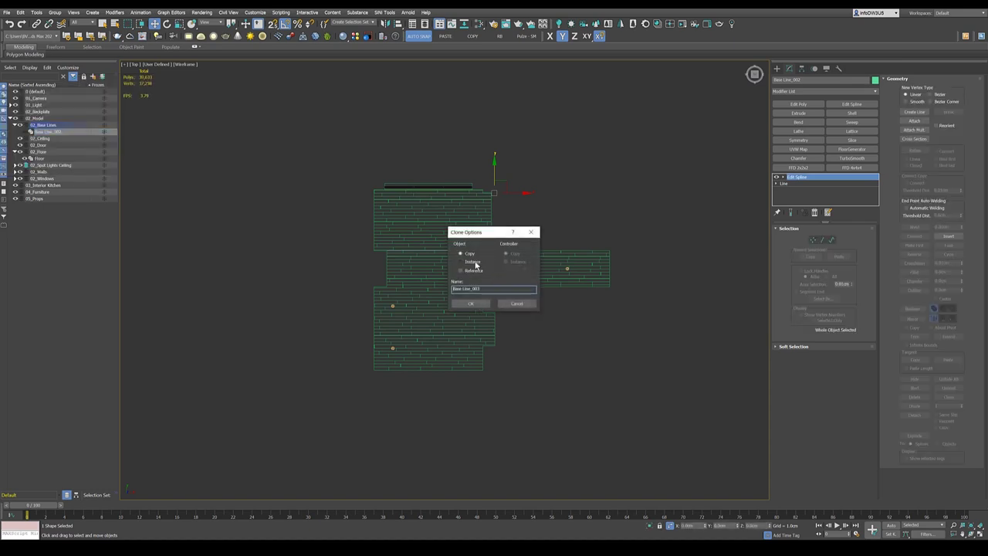
{"action": "left_click_drag", "start_coordinate": [485, 289], "coordinate": [431, 285]}
{"action": "type", "text": "Ceiling"}
{"action": "left_click", "coordinate": [460, 303]}
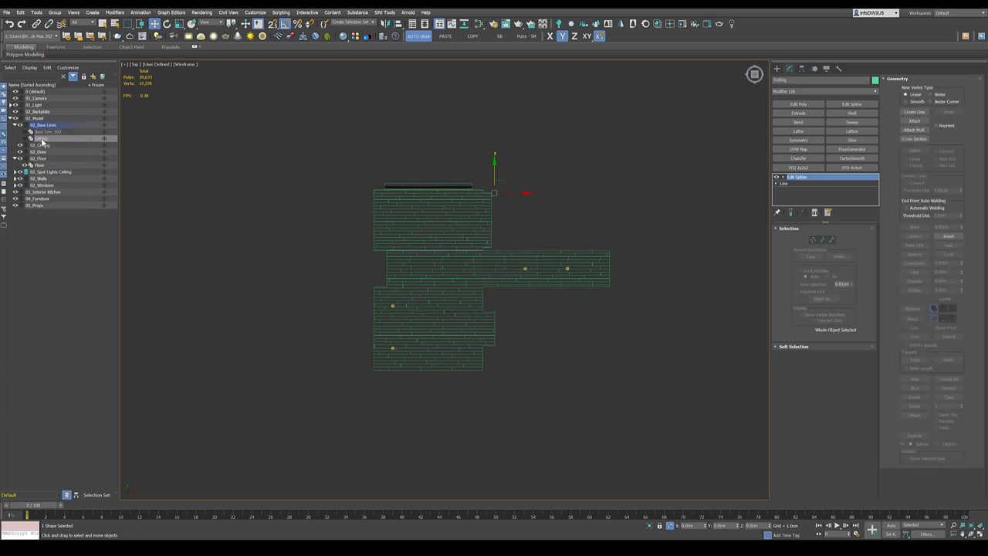
{"action": "left_click_drag", "start_coordinate": [43, 141], "coordinate": [45, 151]}
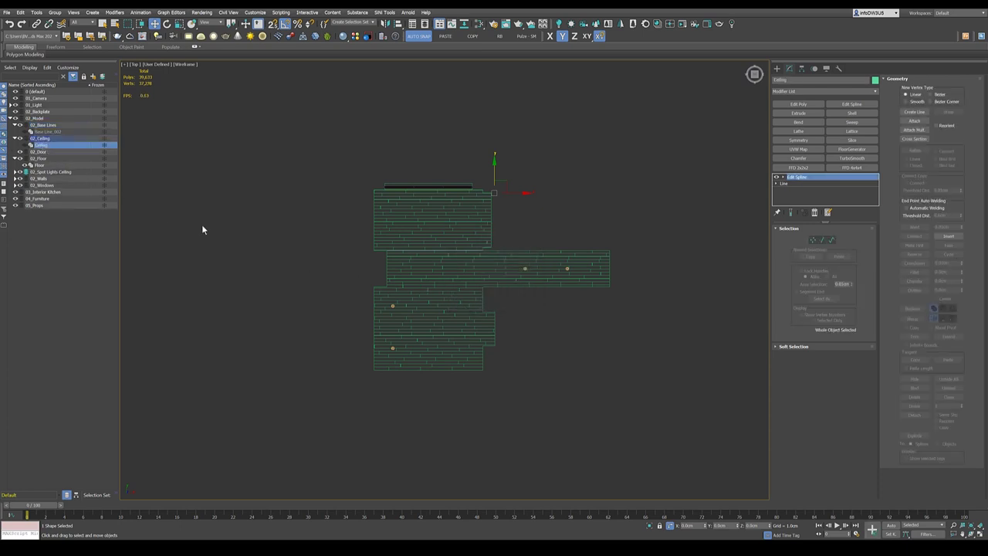
- Add a Shell modifier giving the Ceiling a 15 cm outer thickness
{"action": "scroll", "coordinate": [339, 264], "scroll_direction": "down", "scroll_amount": 3}
{"action": "middle_click_drag", "start_coordinate": [340, 265], "coordinate": [345, 242], "text": "alt"}
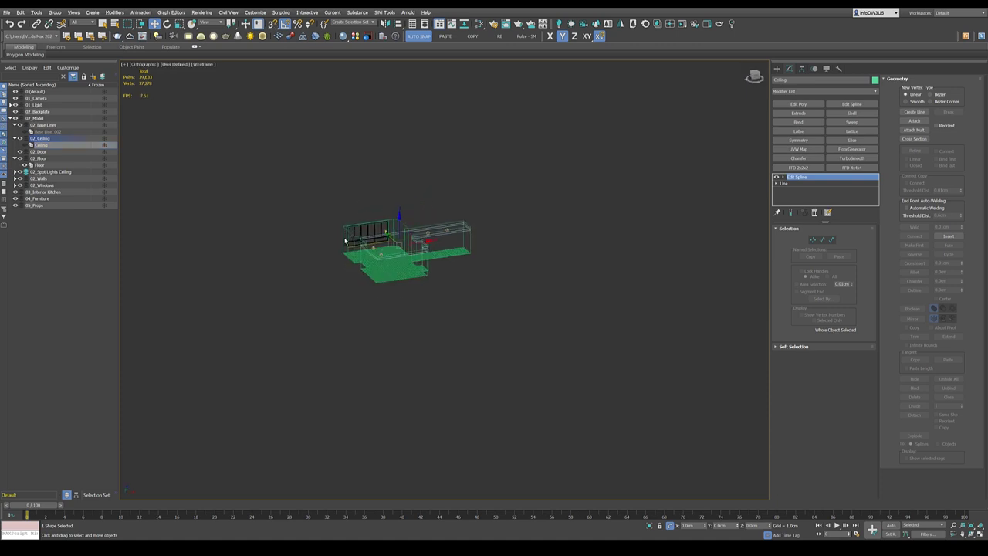
{"action": "scroll", "coordinate": [345, 242], "scroll_direction": "up", "scroll_amount": 4}
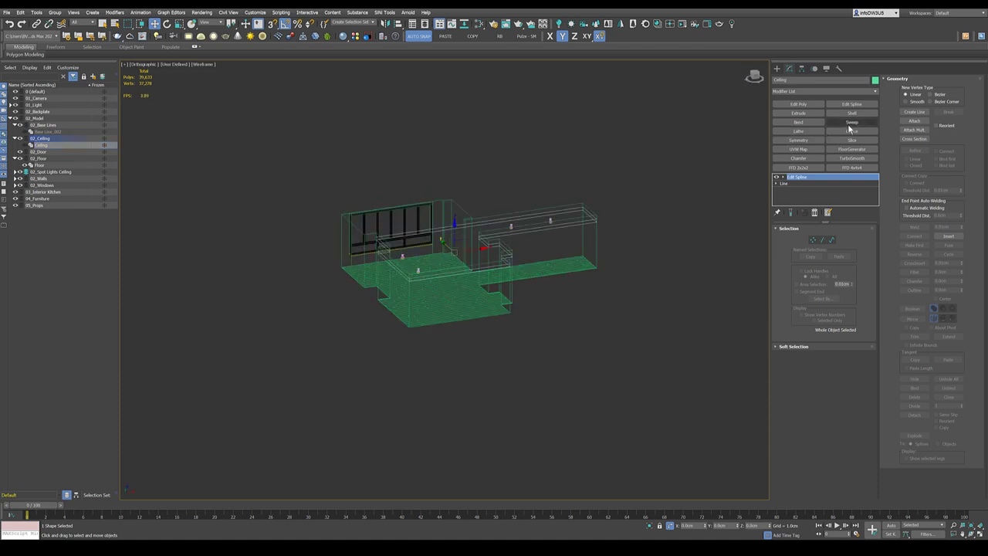
{"action": "left_click", "coordinate": [852, 113]}
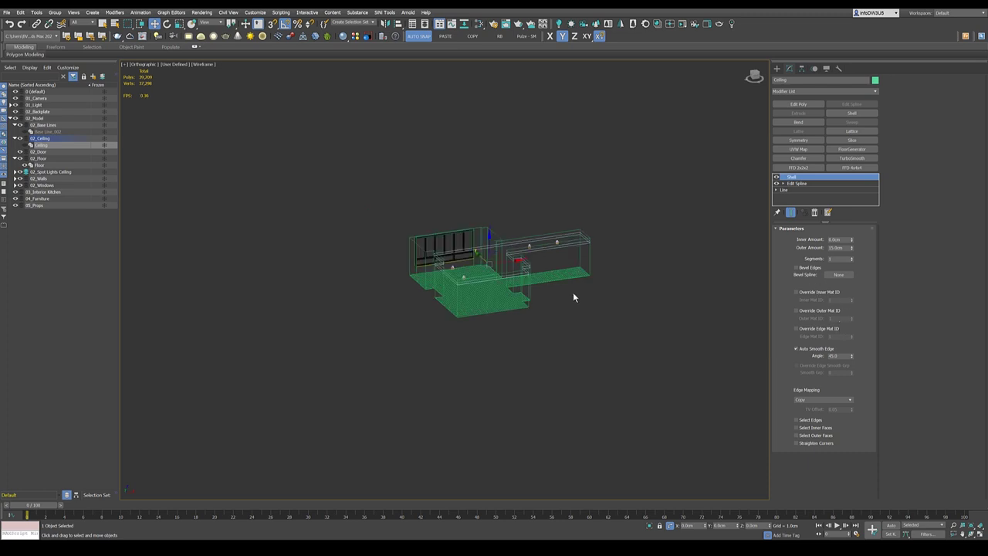
{"action": "scroll", "coordinate": [573, 292], "scroll_direction": "up", "scroll_amount": 2}
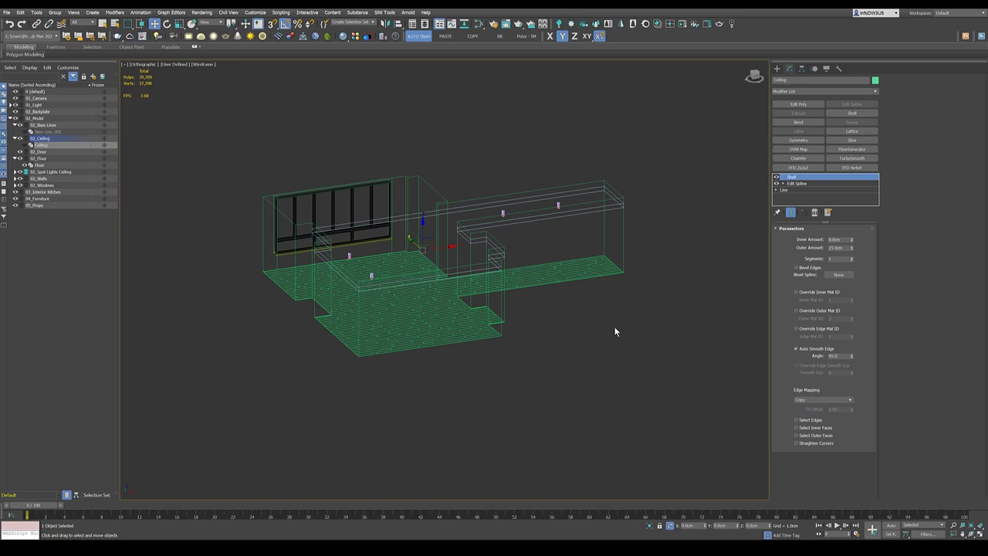
- Isolate the Ceiling to check it, then restore the scene with edged faces shown
{"action": "left_click", "coordinate": [650, 525]}
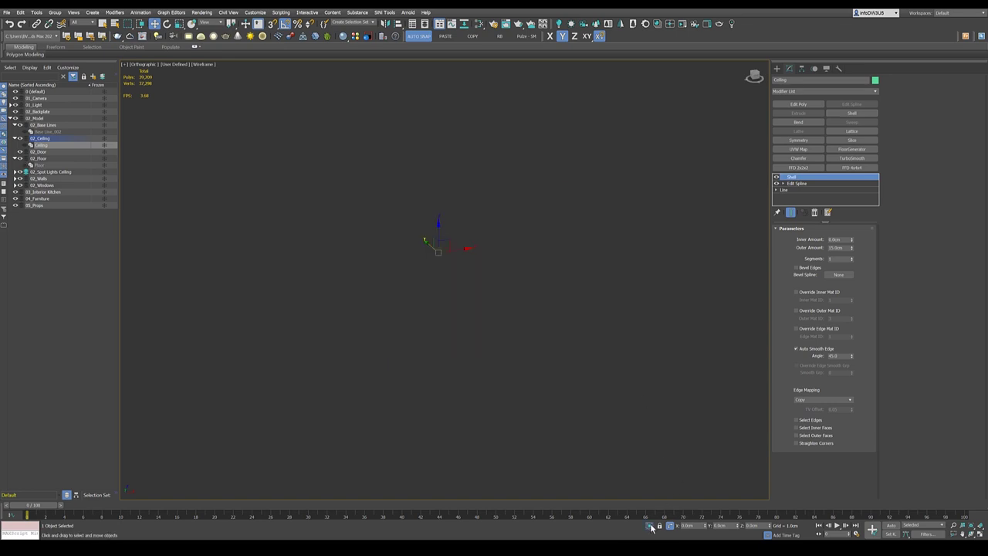
{"action": "left_click", "coordinate": [34, 144]}
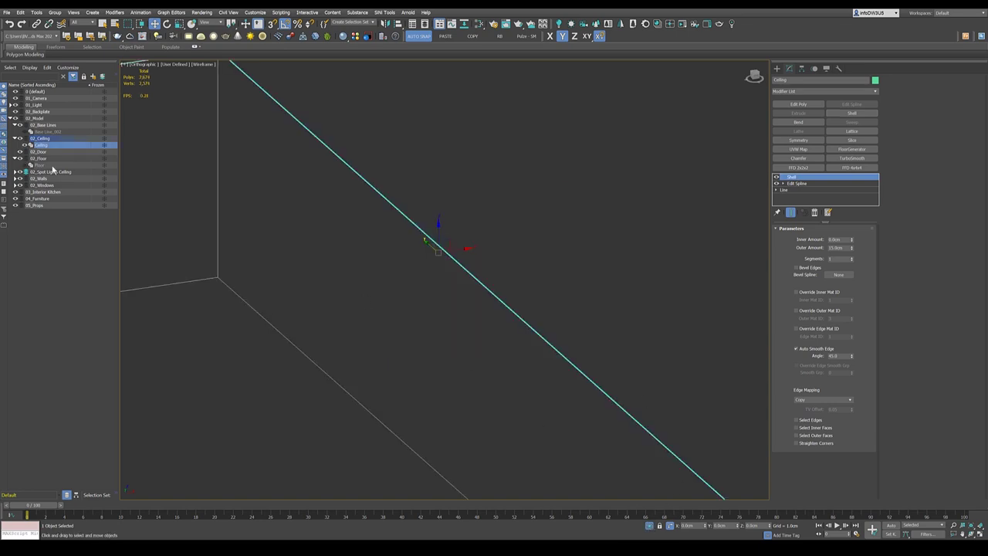
{"action": "key", "text": "z"}
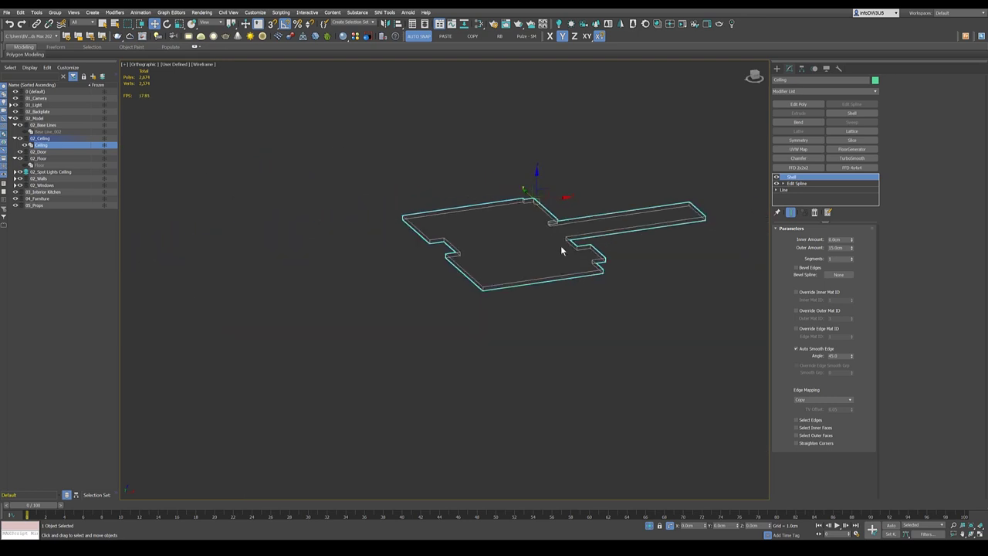
{"action": "left_click", "coordinate": [649, 526]}
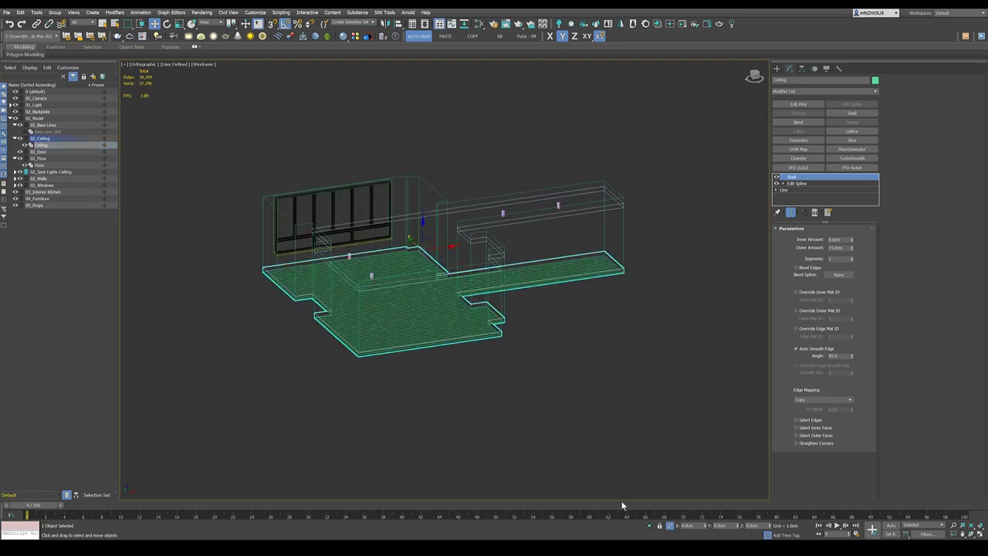
{"action": "left_click", "coordinate": [529, 406]}
{"action": "key", "text": "F3"}
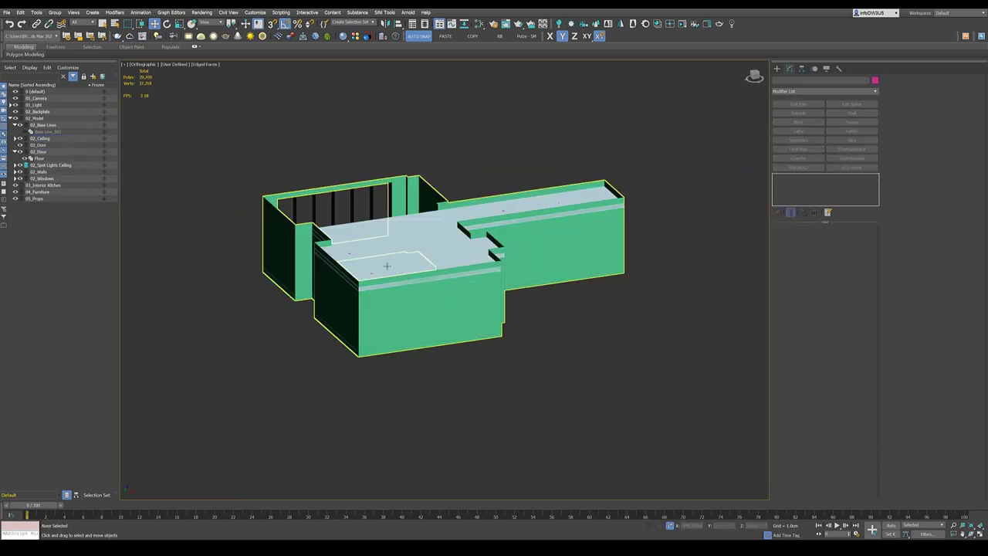
{"action": "scroll", "coordinate": [326, 324], "scroll_direction": "up", "scroll_amount": 5}
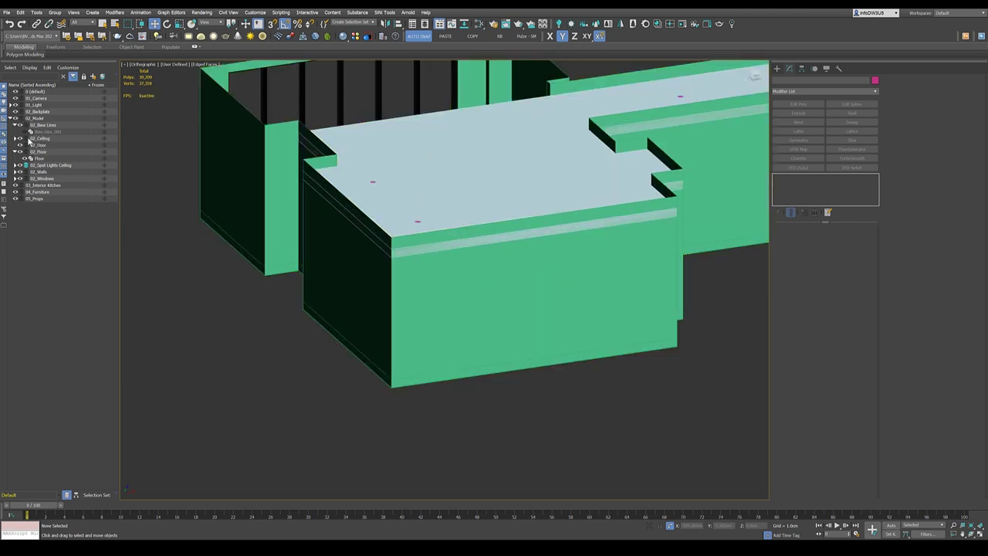
- Select the Ceiling in 02_Ceiling and start aligning it to the walls
{"action": "left_click", "coordinate": [16, 138]}
{"action": "left_click", "coordinate": [40, 145]}
{"action": "key", "text": "z"}
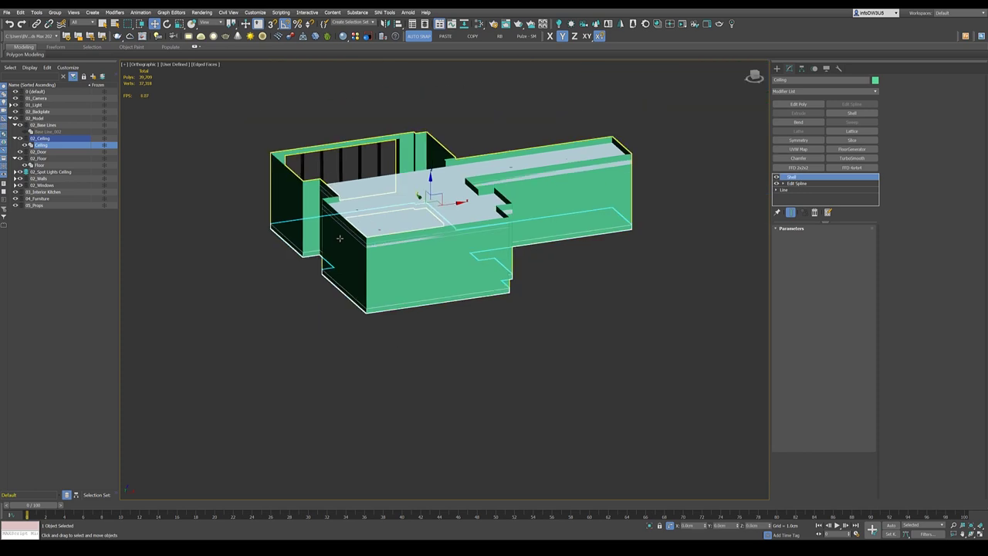
{"action": "key", "text": "alt+a"}
{"action": "left_click", "coordinate": [369, 188]}
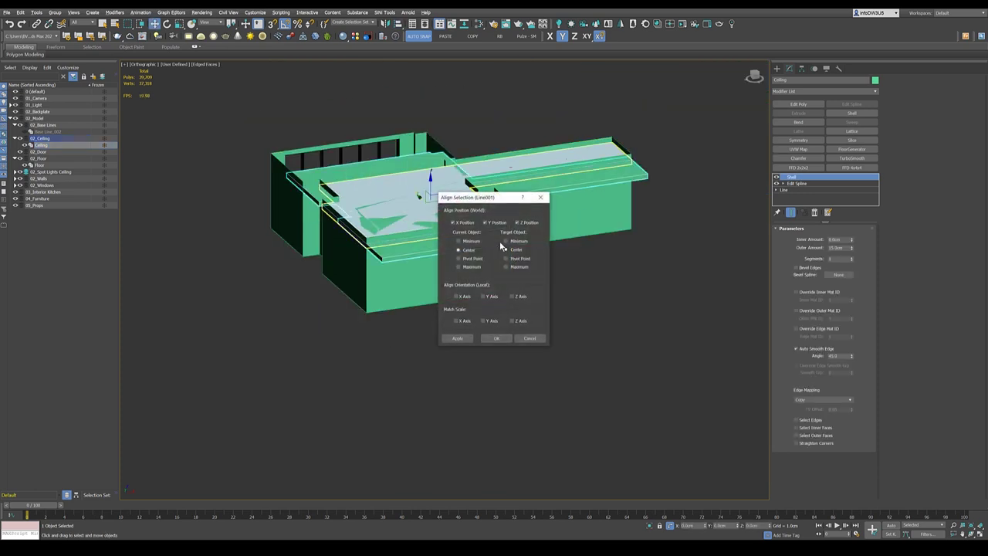
- Align only Z, Ceiling Minimum to walls Maximum, then orbit to view from above
{"action": "left_click", "coordinate": [467, 223]}
{"action": "left_click", "coordinate": [484, 223]}
{"action": "left_click", "coordinate": [473, 240]}
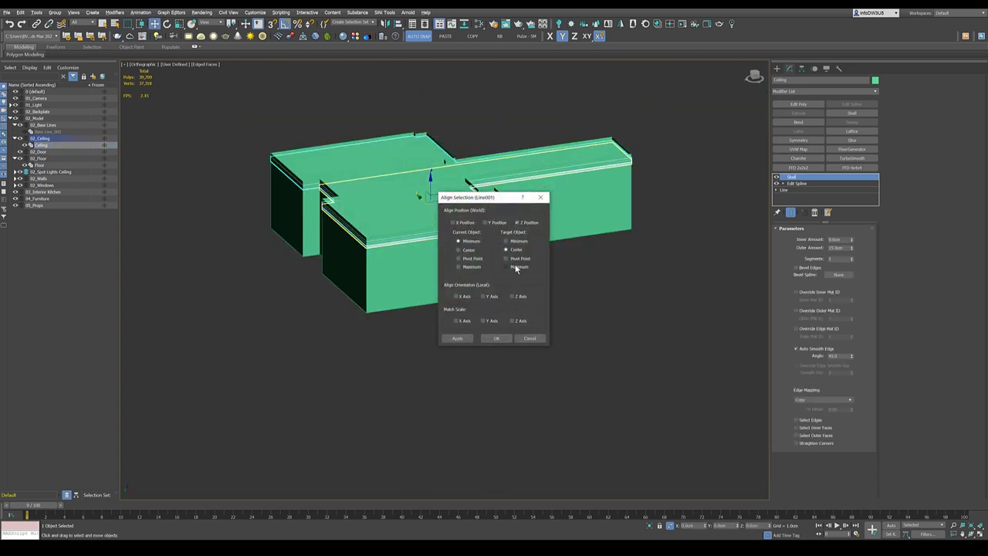
{"action": "left_click", "coordinate": [517, 266]}
{"action": "left_click", "coordinate": [497, 337]}
{"action": "left_click", "coordinate": [472, 351]}
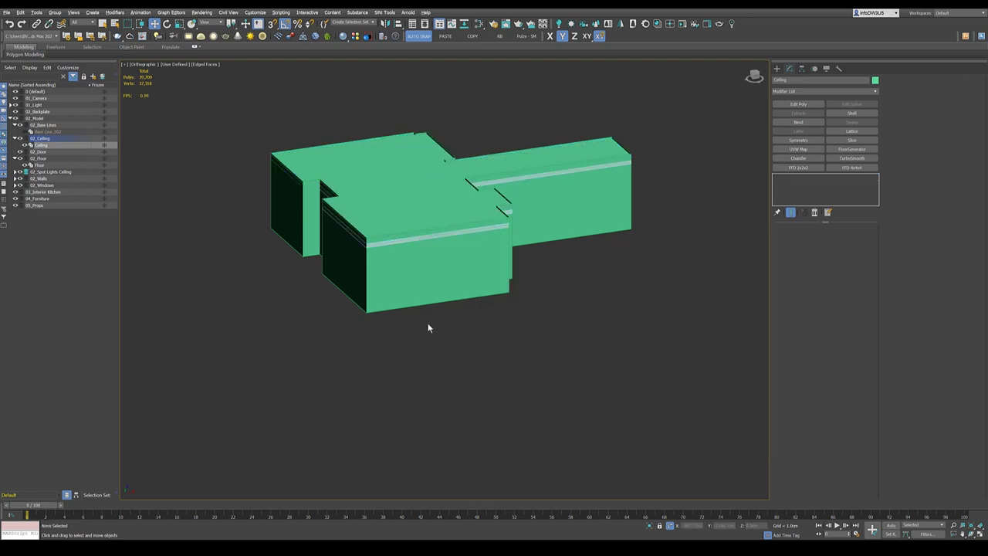
{"action": "middle_click_drag", "start_coordinate": [427, 326], "coordinate": [610, 224], "text": "alt"}
{"action": "scroll", "coordinate": [610, 224], "scroll_direction": "up", "scroll_amount": 5}
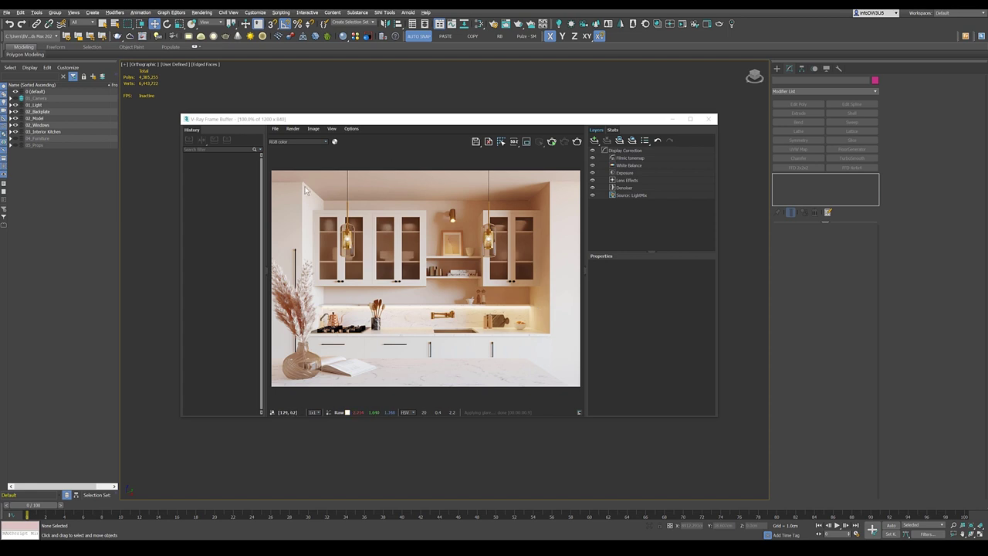
- Minimize the V-Ray Frame Buffer, show Camera001 beside the orthographic view, and select the Marble Island
{"action": "left_click", "coordinate": [676, 121]}
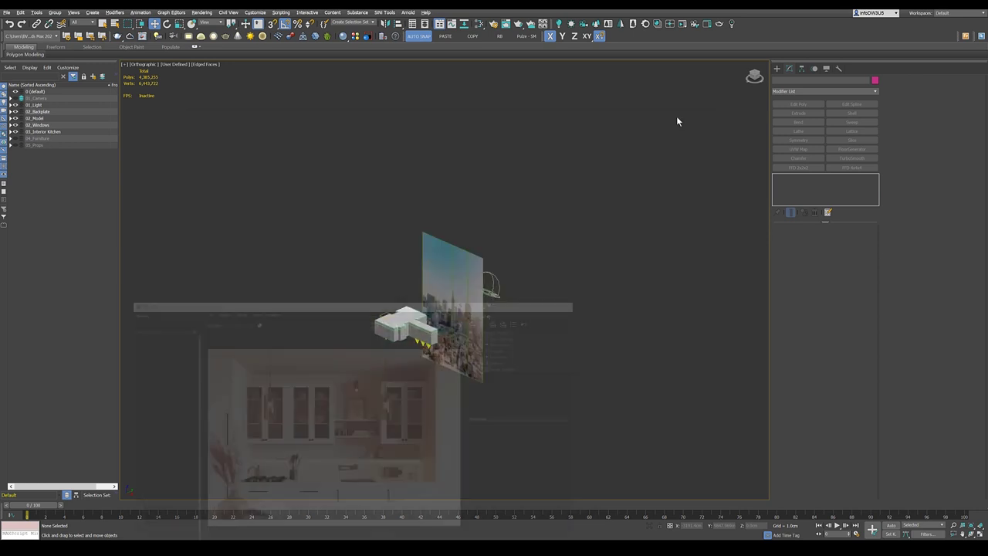
{"action": "key", "text": "alt+w"}
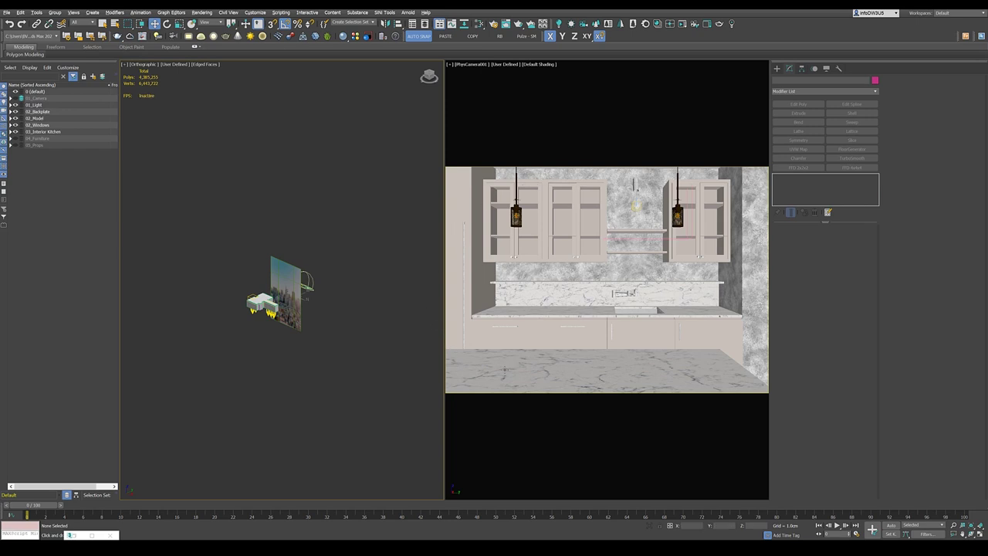
{"action": "left_click", "coordinate": [532, 371]}
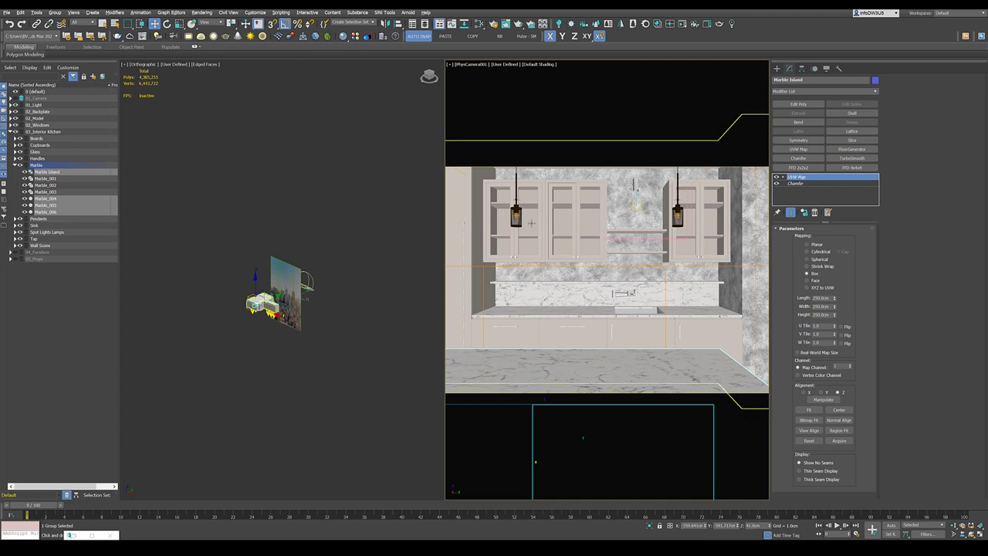
{"action": "left_click", "coordinate": [455, 65]}
- Enable 2D pan-zoom in the camera view and show the lower cupboard's 60×60×80 cm Box
{"action": "left_click", "coordinate": [466, 153]}
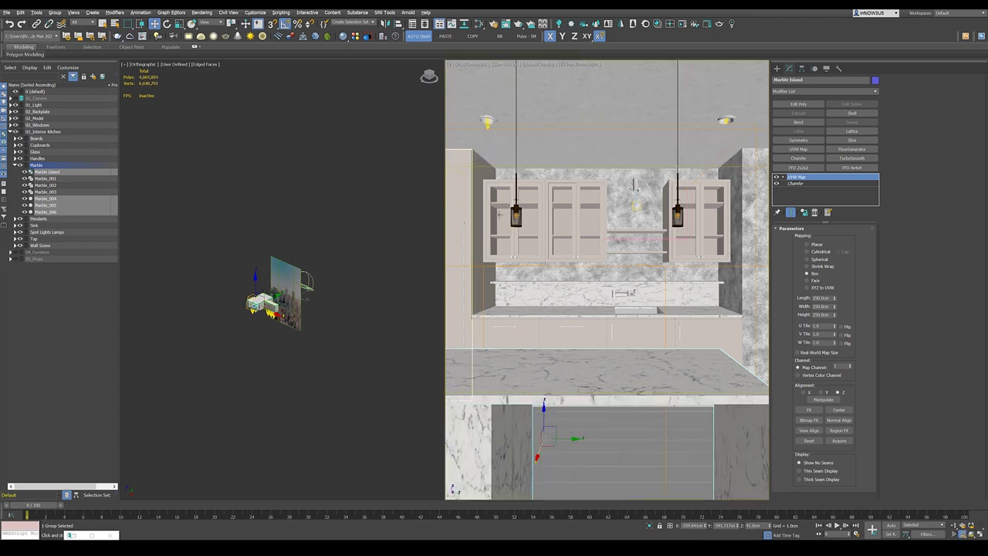
{"action": "scroll", "coordinate": [716, 353], "scroll_direction": "down", "scroll_amount": 5}
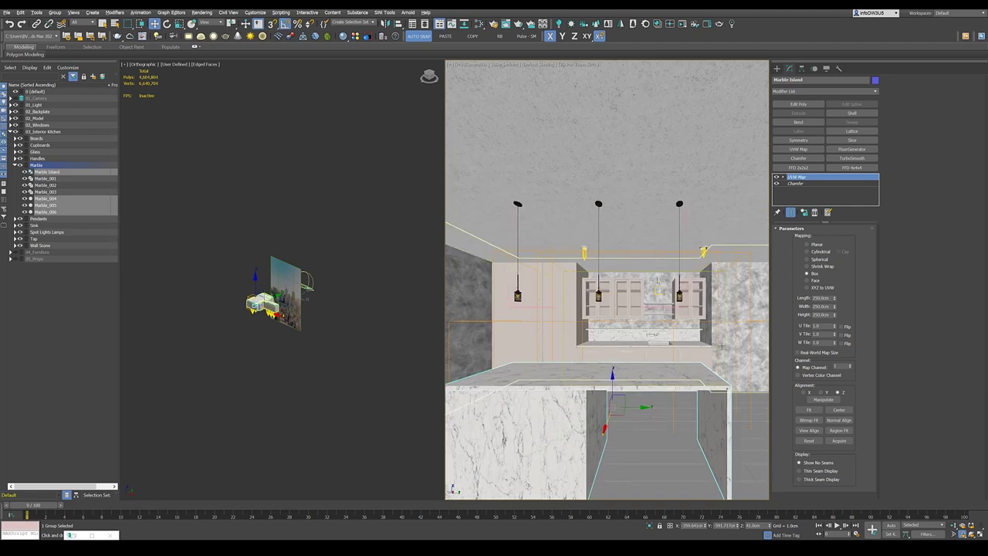
{"action": "scroll", "coordinate": [708, 347], "scroll_direction": "up", "scroll_amount": 4}
{"action": "scroll", "coordinate": [709, 346], "scroll_direction": "up", "scroll_amount": 3}
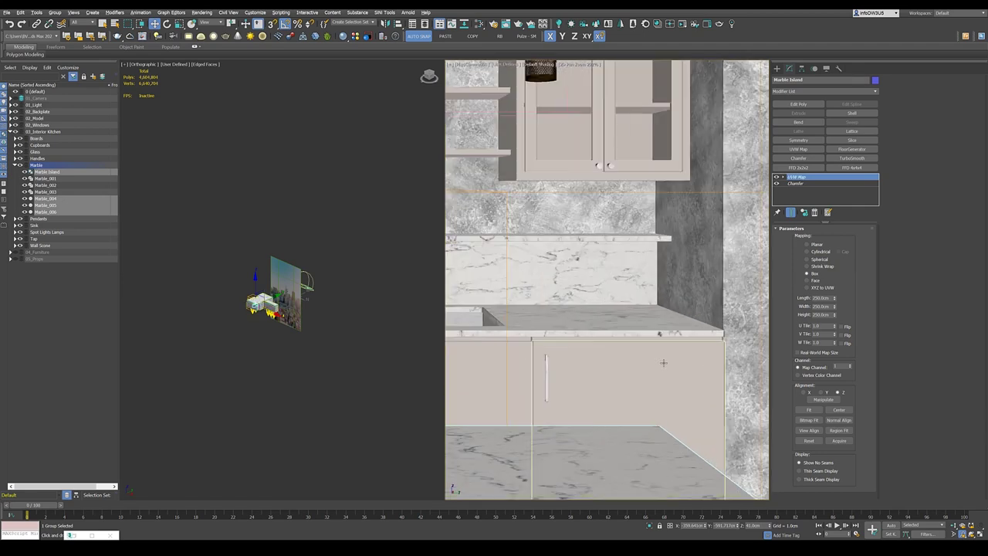
{"action": "left_click", "coordinate": [612, 338]}
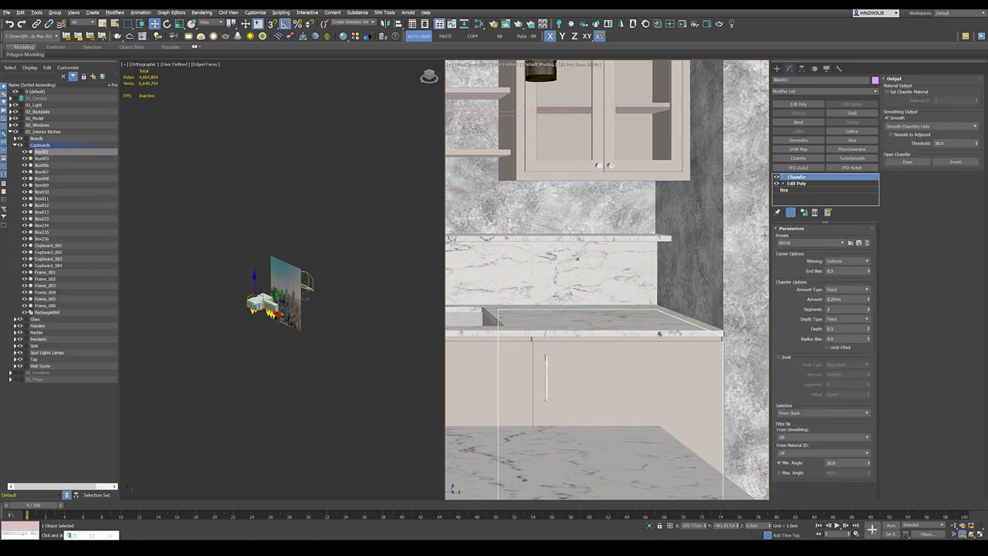
{"action": "left_click", "coordinate": [786, 191]}
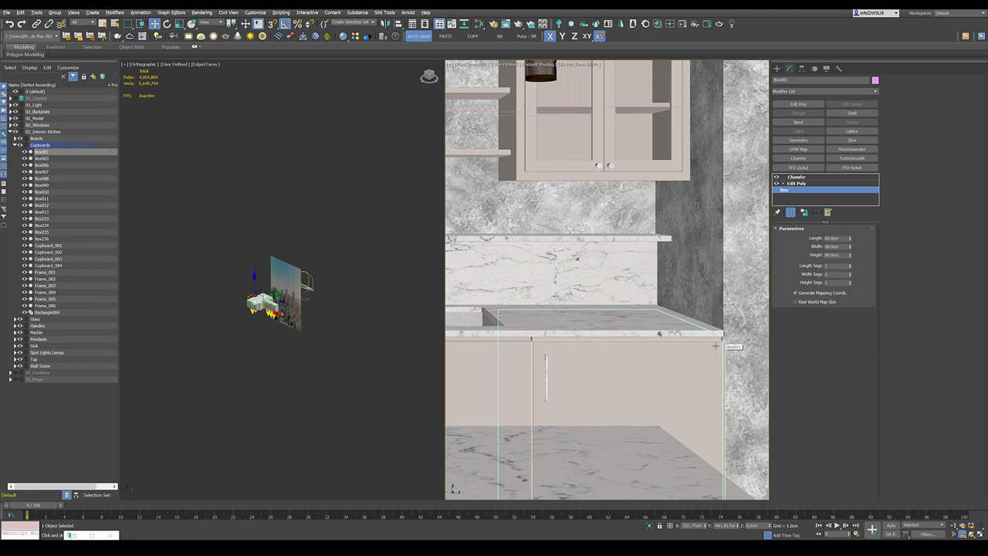
{"action": "scroll", "coordinate": [714, 345], "scroll_direction": "down", "scroll_amount": 2}
{"action": "scroll", "coordinate": [713, 345], "scroll_direction": "up", "scroll_amount": 2}
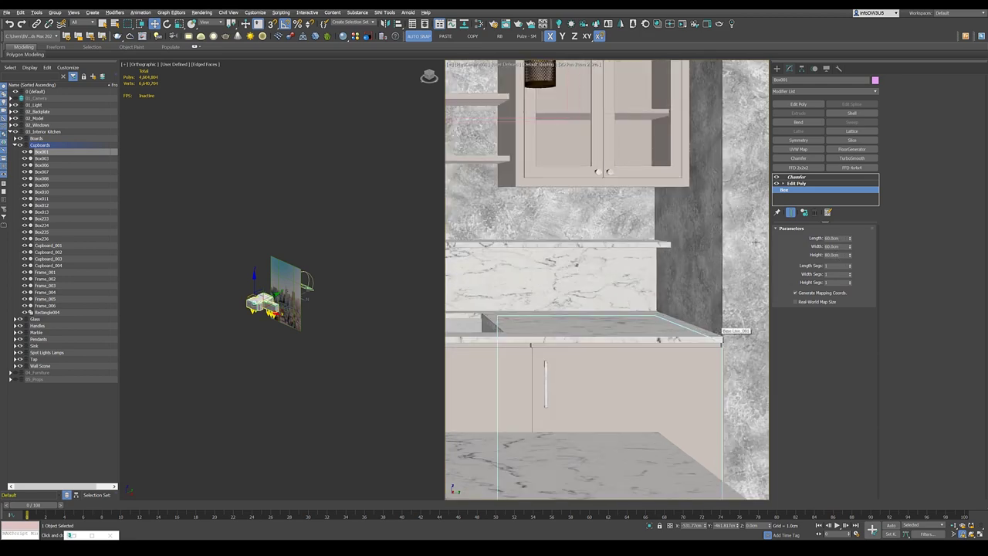
- Set the left view to a framed Top wireframe and show the 0.15 cm, 2-segment Chamfer over Edit Poly
{"action": "left_click", "coordinate": [801, 184]}
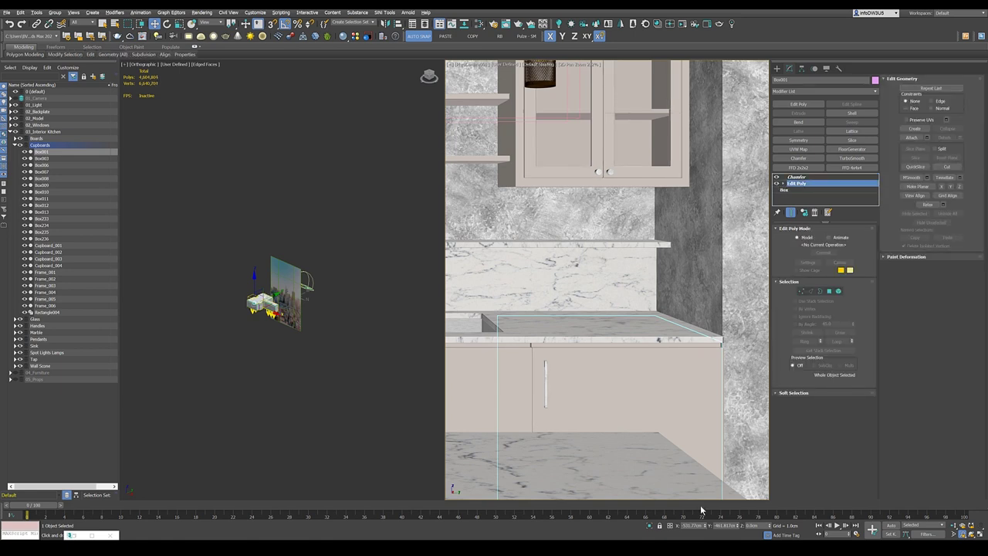
{"action": "scroll", "coordinate": [262, 361], "scroll_direction": "up", "scroll_amount": 3}
{"action": "key", "text": "z"}
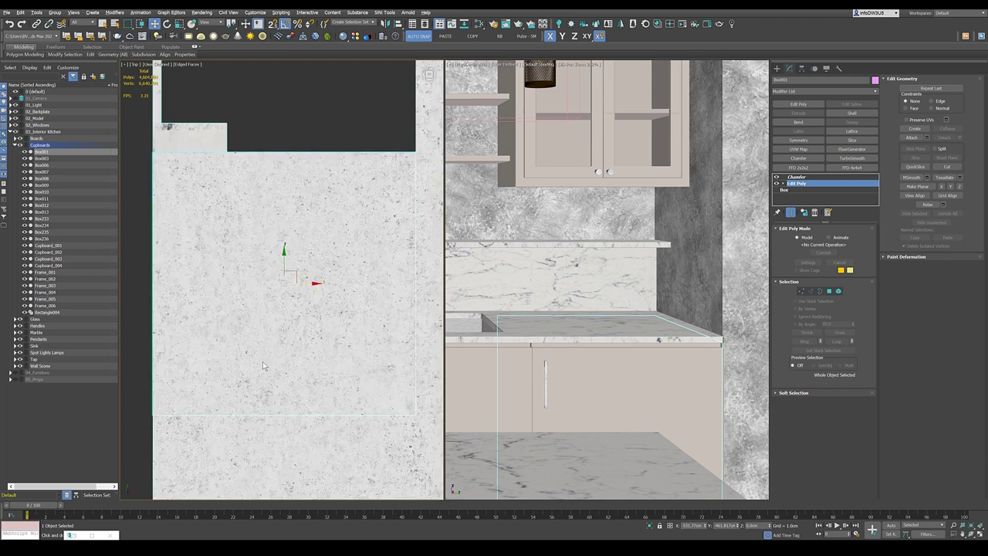
{"action": "key", "text": "t"}
{"action": "key", "text": "F3"}
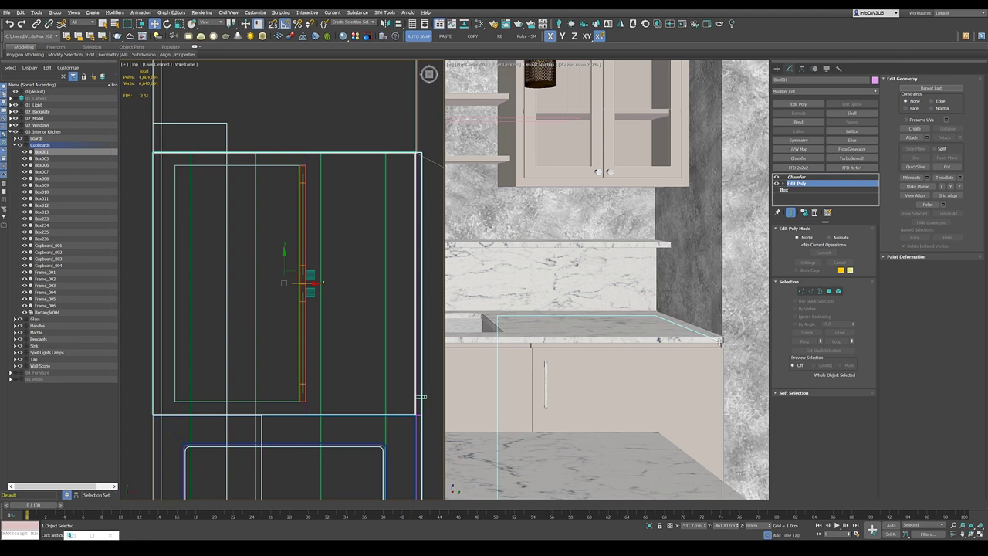
{"action": "left_click", "coordinate": [800, 178]}
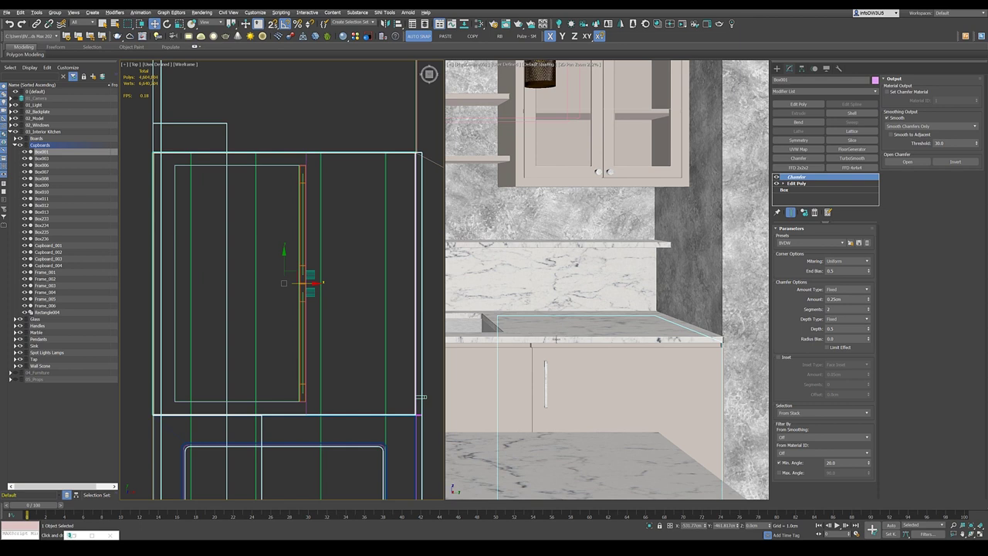
{"action": "left_click", "coordinate": [582, 357]}
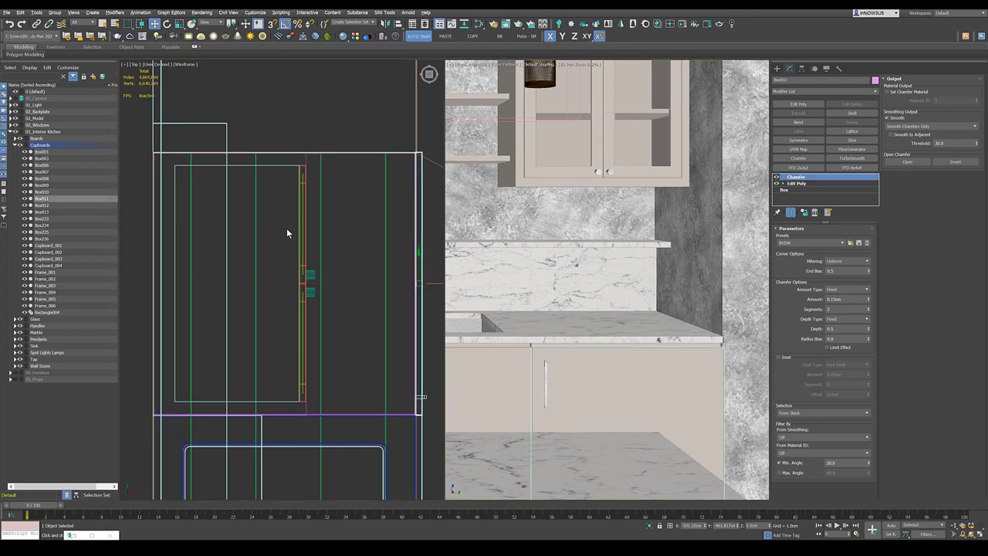
{"action": "scroll", "coordinate": [287, 228], "scroll_direction": "down", "scroll_amount": 3}
{"action": "scroll", "coordinate": [381, 208], "scroll_direction": "up", "scroll_amount": 3}
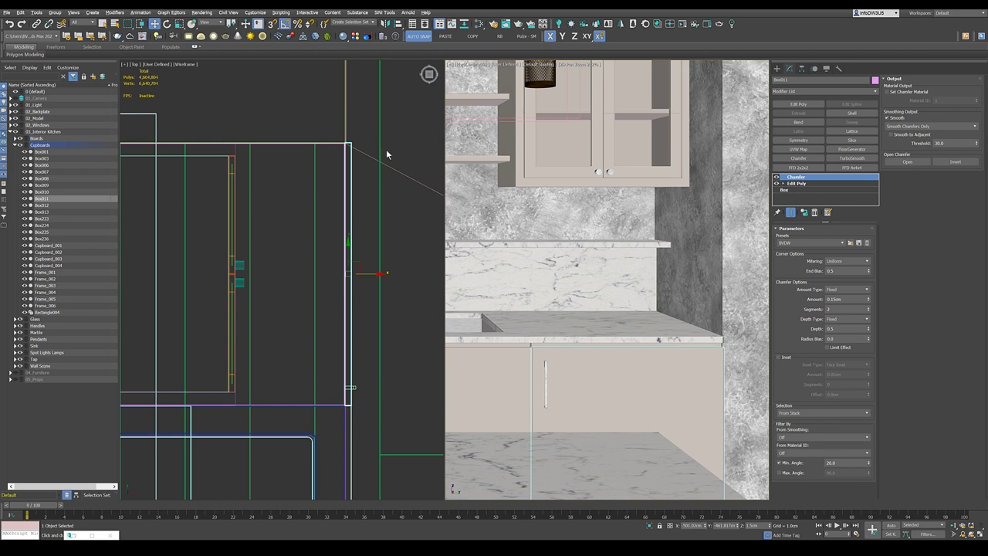
{"action": "left_click", "coordinate": [789, 192]}
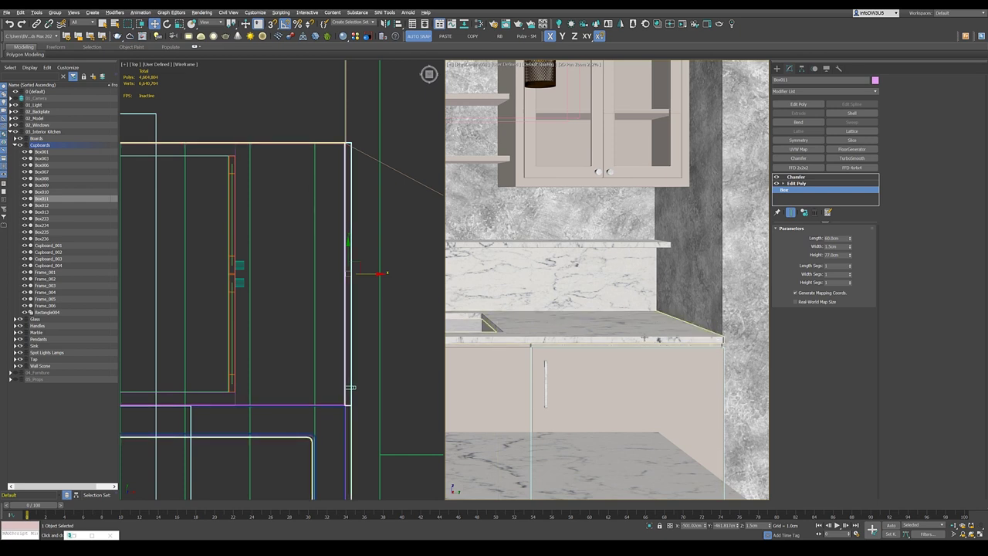
{"action": "scroll", "coordinate": [644, 338], "scroll_direction": "down", "scroll_amount": 5}
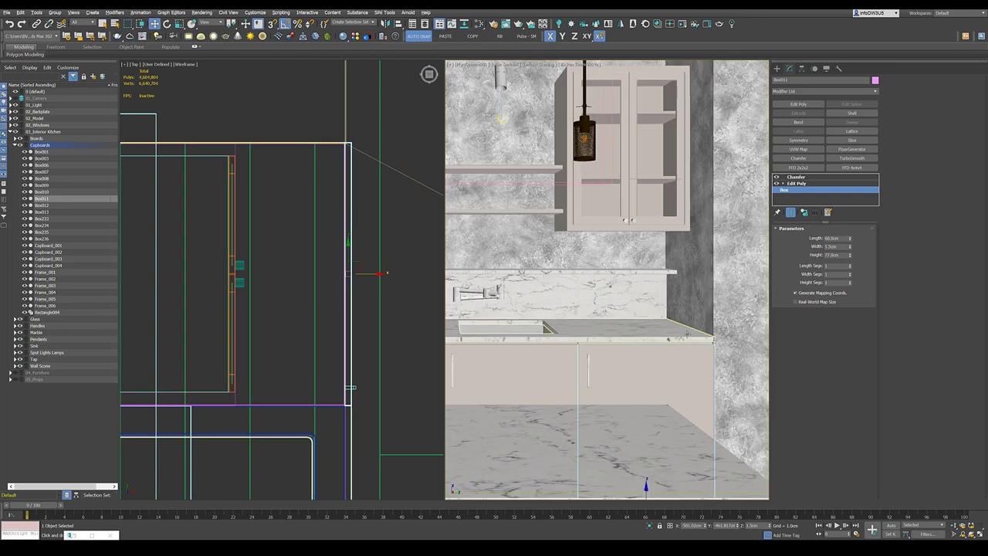
{"action": "scroll", "coordinate": [705, 430], "scroll_direction": "up", "scroll_amount": 4}
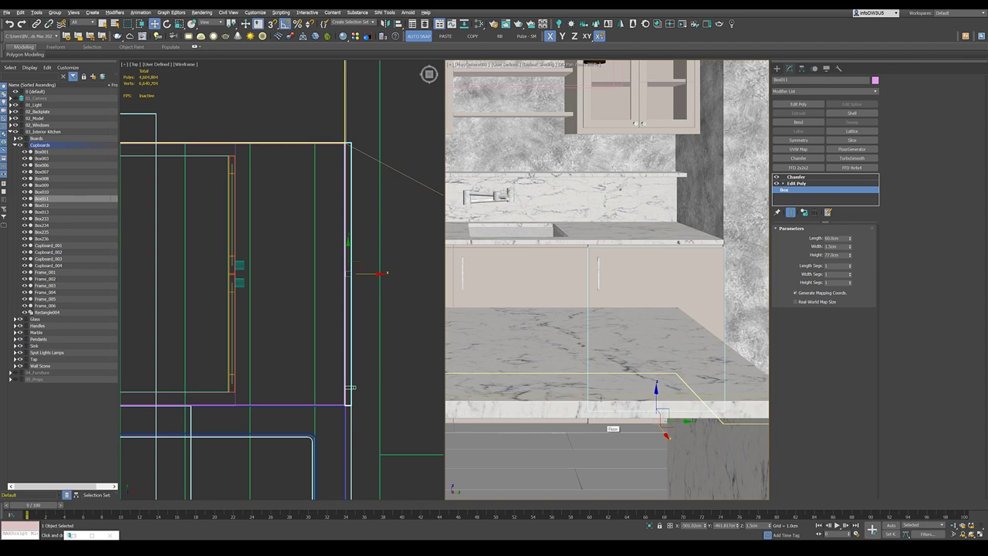
{"action": "scroll", "coordinate": [623, 313], "scroll_direction": "down", "scroll_amount": 2}
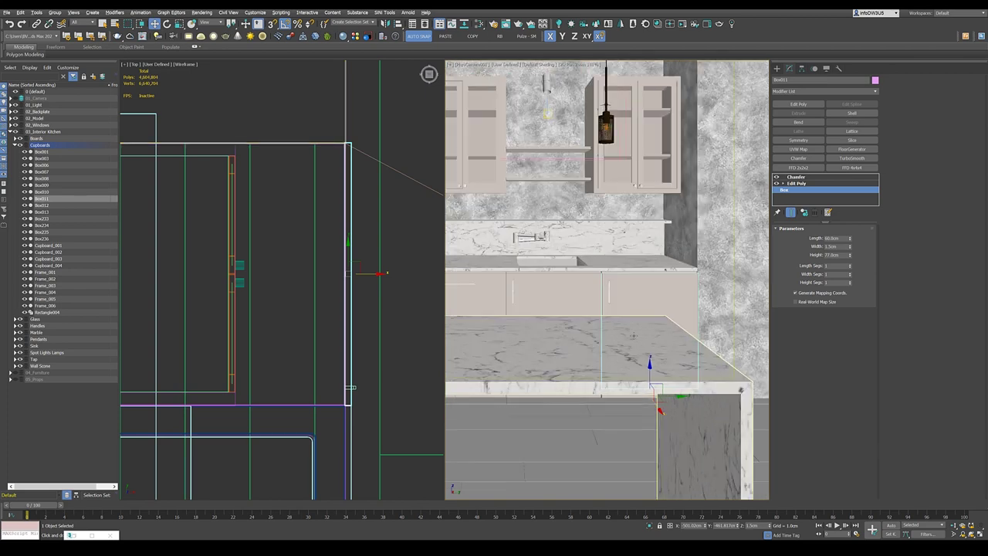
{"action": "scroll", "coordinate": [624, 313], "scroll_direction": "up", "scroll_amount": 5}
{"action": "left_click", "coordinate": [780, 183]}
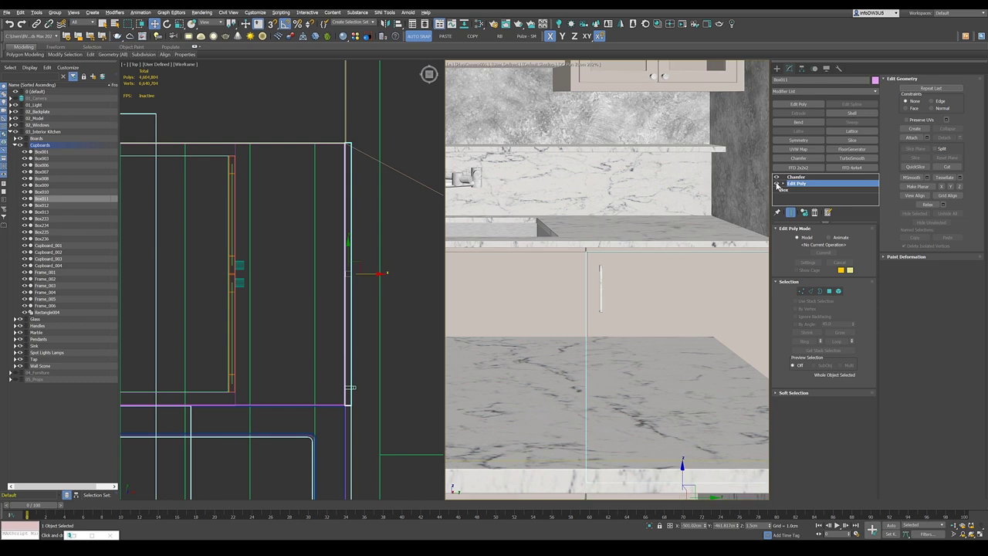
{"action": "scroll", "coordinate": [519, 270], "scroll_direction": "down", "scroll_amount": 3}
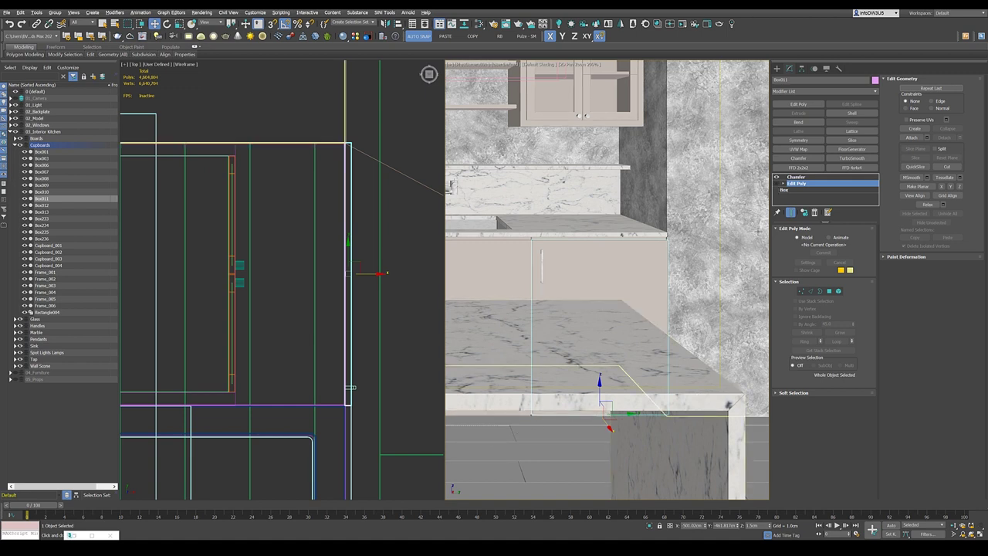
{"action": "key", "text": "1"}
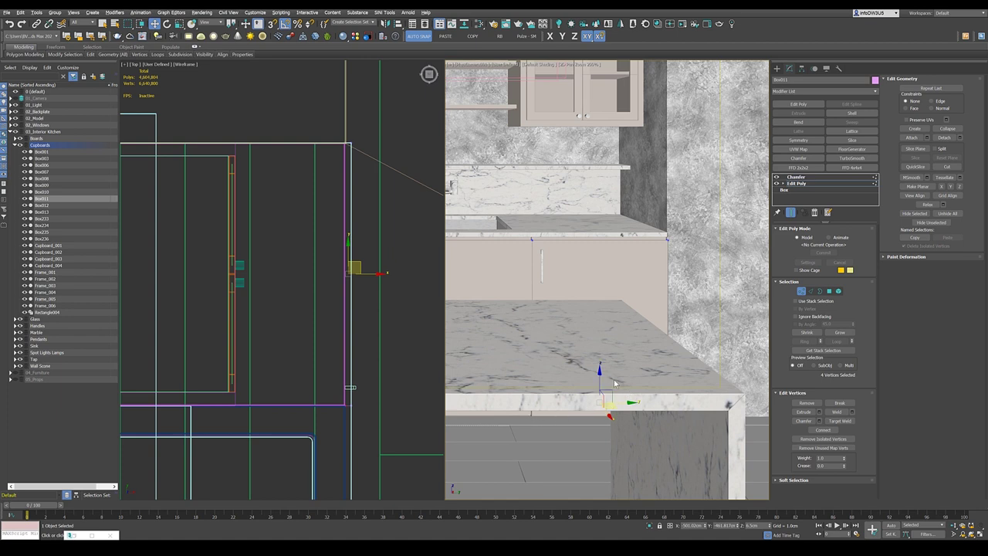
{"action": "key", "text": "F3"}
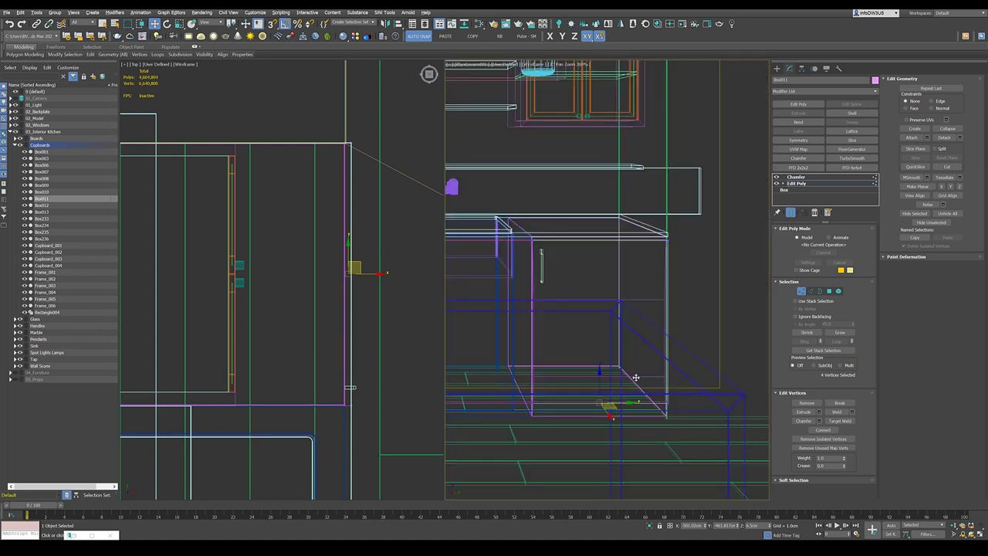
{"action": "left_click", "coordinate": [801, 291]}
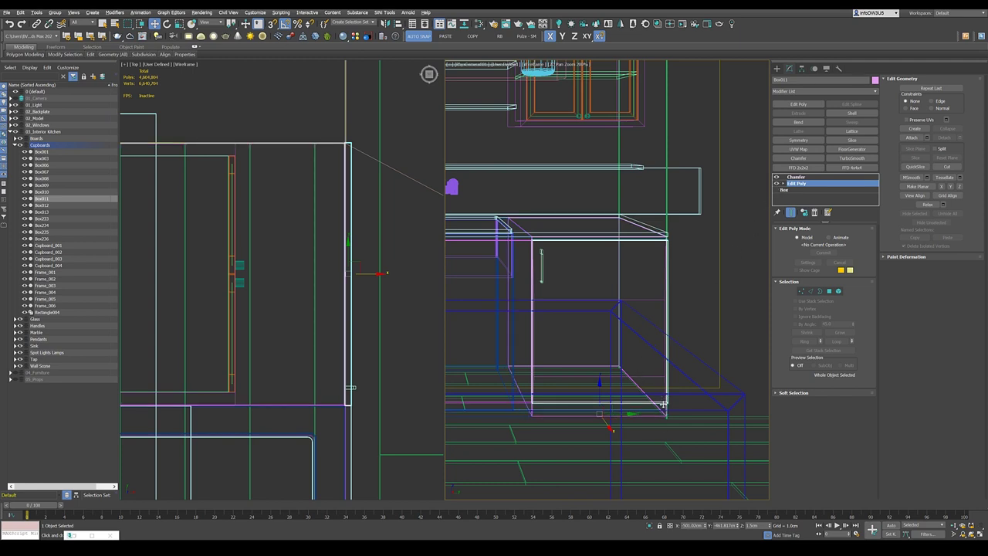
{"action": "key", "text": "F3"}
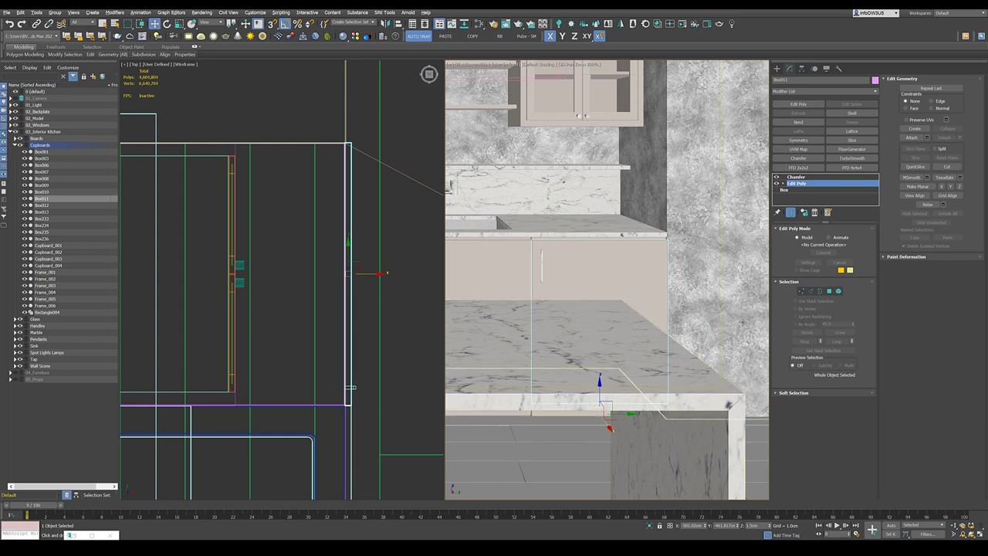
{"action": "scroll", "coordinate": [742, 323], "scroll_direction": "down", "scroll_amount": 3}
{"action": "scroll", "coordinate": [599, 316], "scroll_direction": "up", "scroll_amount": 5}
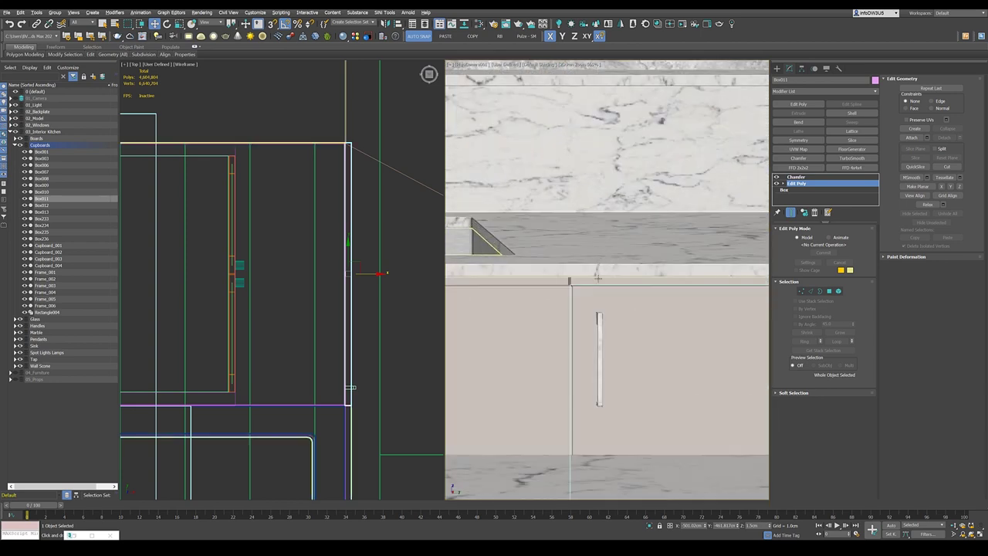
{"action": "left_click", "coordinate": [599, 318]}
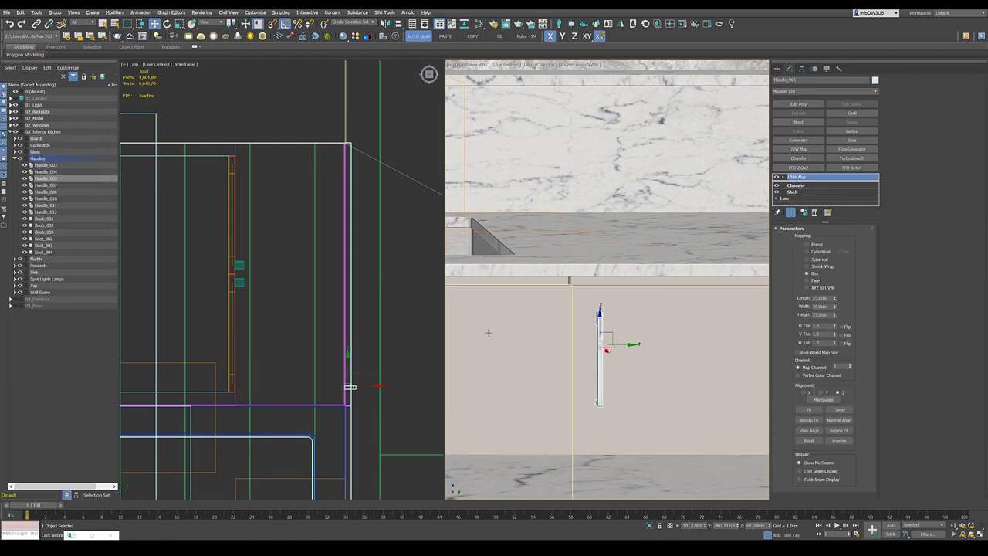
{"action": "left_click", "coordinate": [649, 526]}
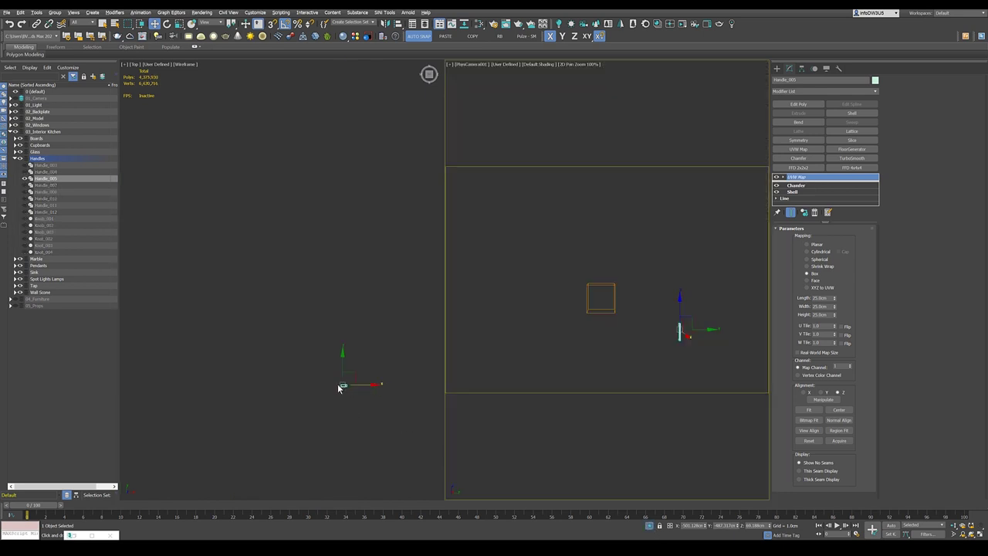
{"action": "middle_click_drag", "start_coordinate": [318, 426], "coordinate": [365, 351], "text": "alt"}
{"action": "scroll", "coordinate": [364, 351], "scroll_direction": "up", "scroll_amount": 4}
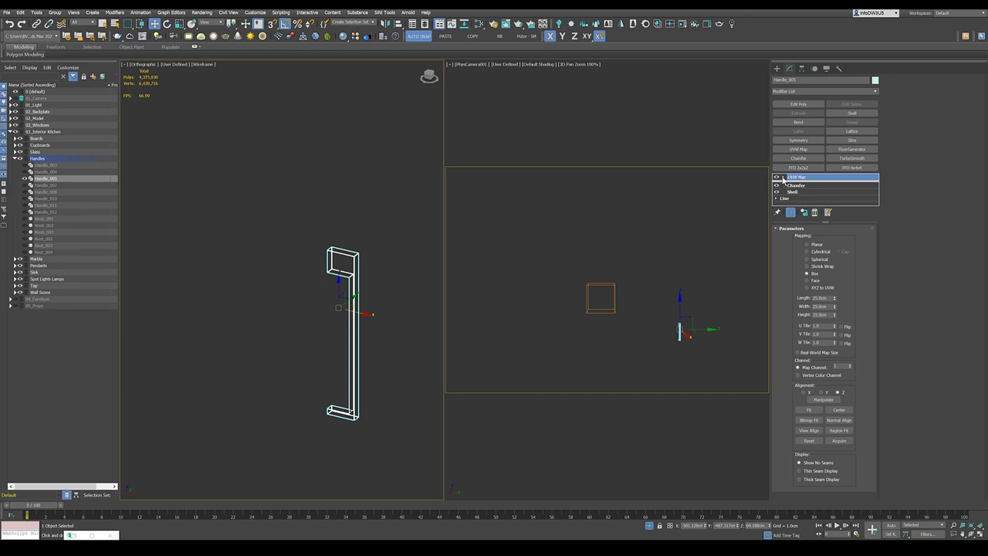
{"action": "left_click", "coordinate": [777, 191]}
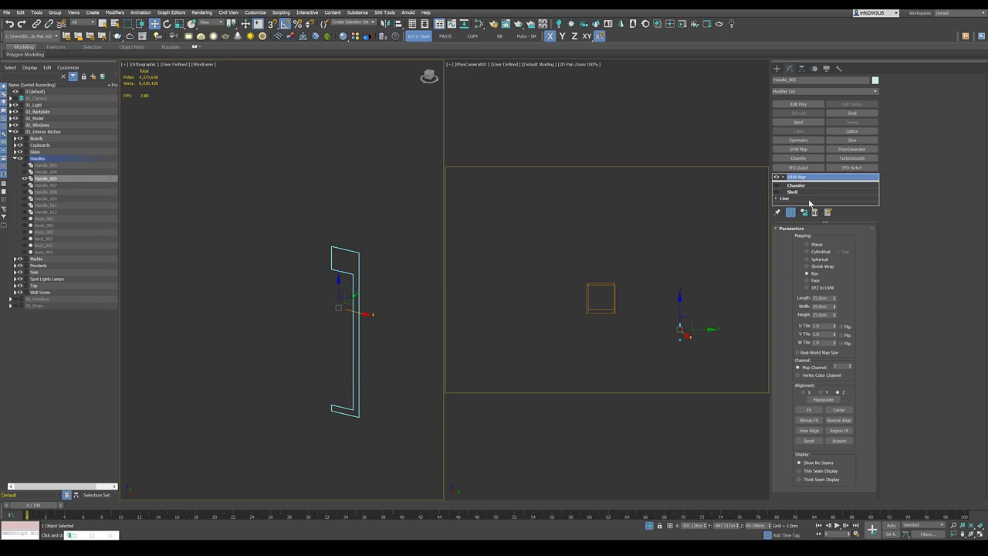
{"action": "left_click", "coordinate": [778, 192]}
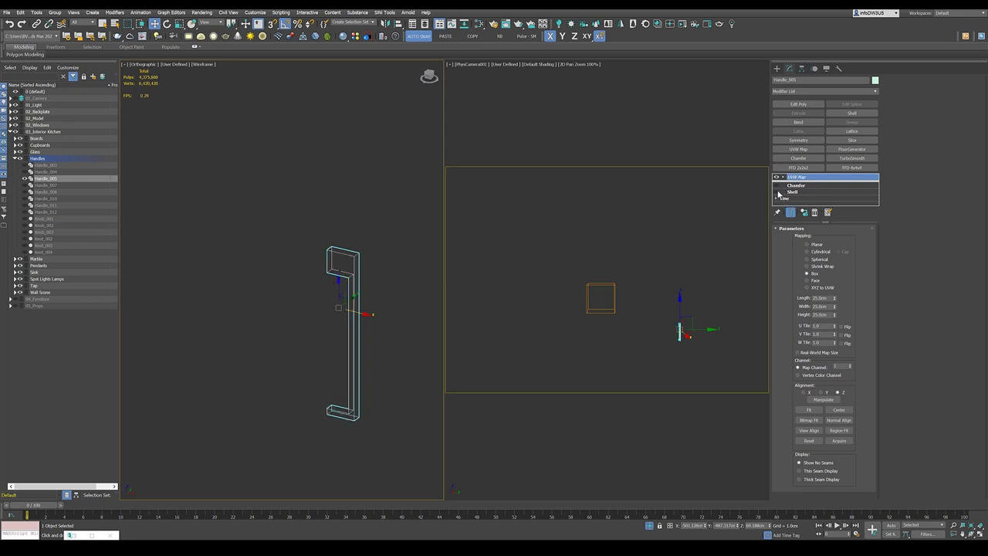
{"action": "left_click", "coordinate": [801, 193]}
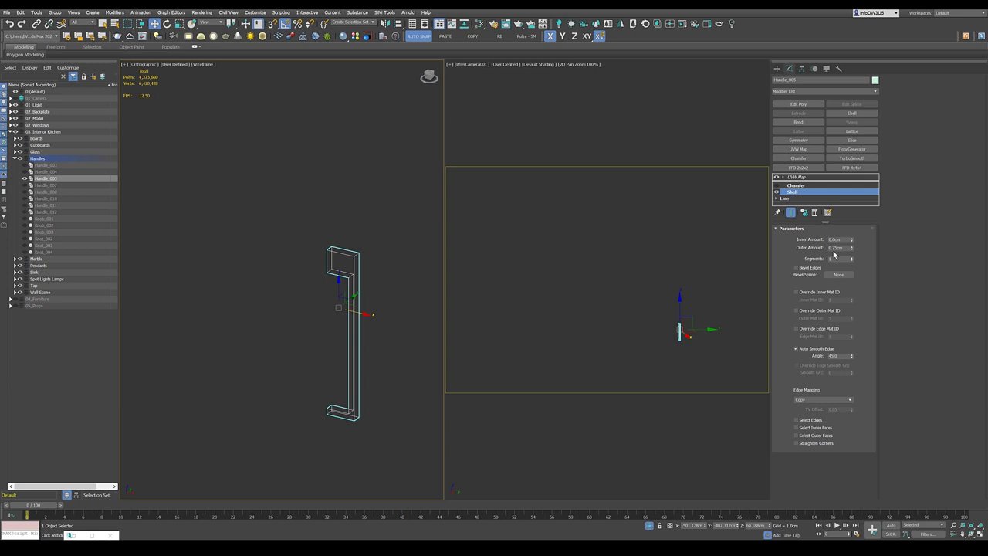
{"action": "left_click", "coordinate": [781, 186]}
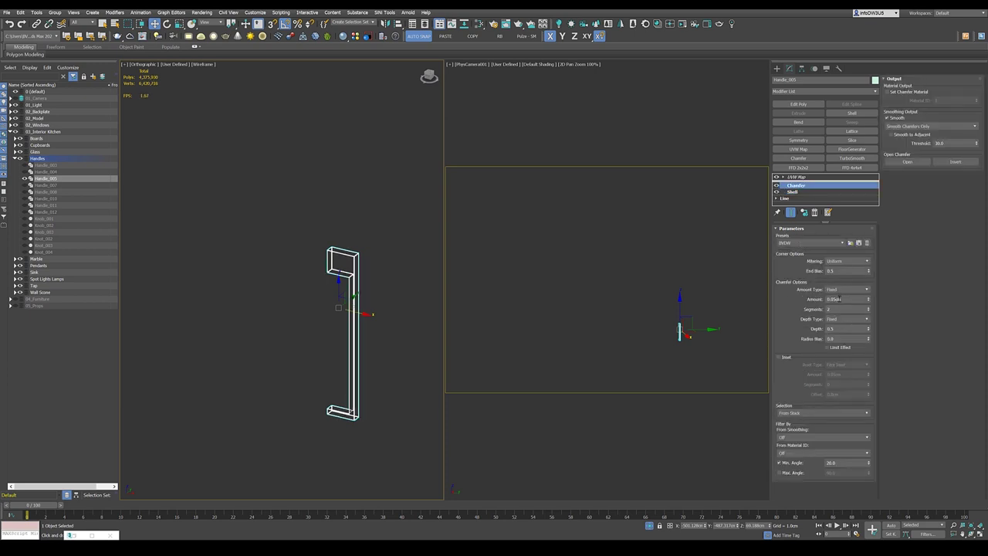
{"action": "scroll", "coordinate": [399, 234], "scroll_direction": "up", "scroll_amount": 10}
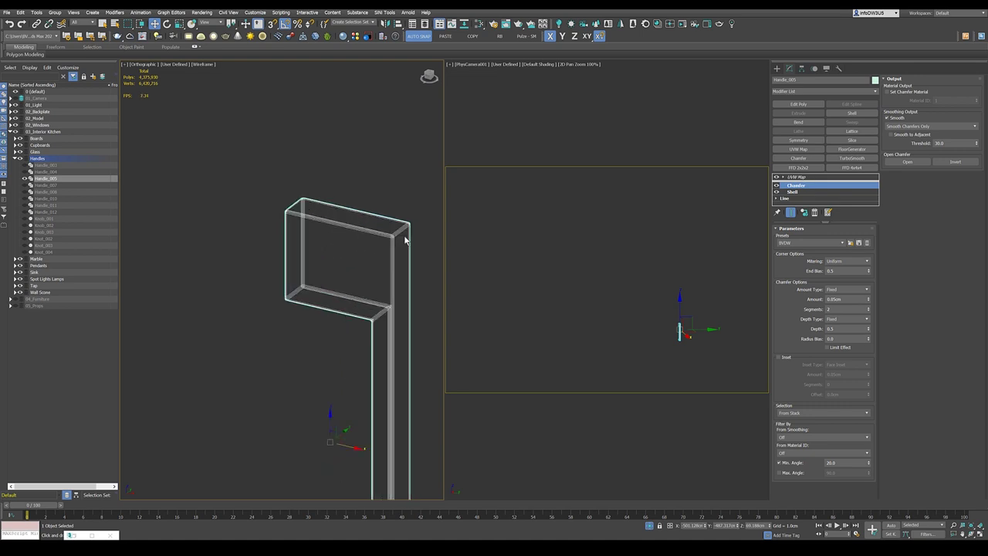
{"action": "scroll", "coordinate": [339, 248], "scroll_direction": "down", "scroll_amount": 8}
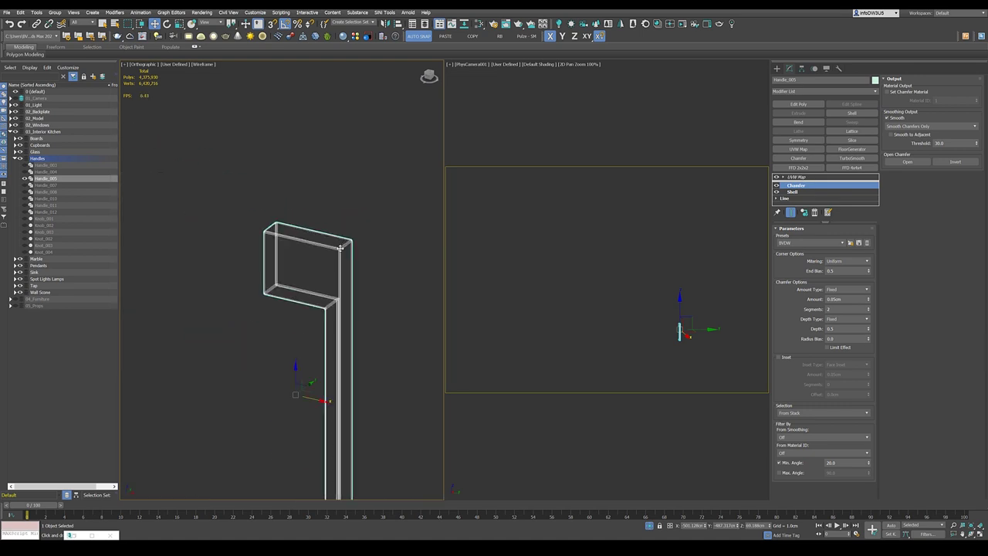
{"action": "scroll", "coordinate": [340, 248], "scroll_direction": "down", "scroll_amount": 4}
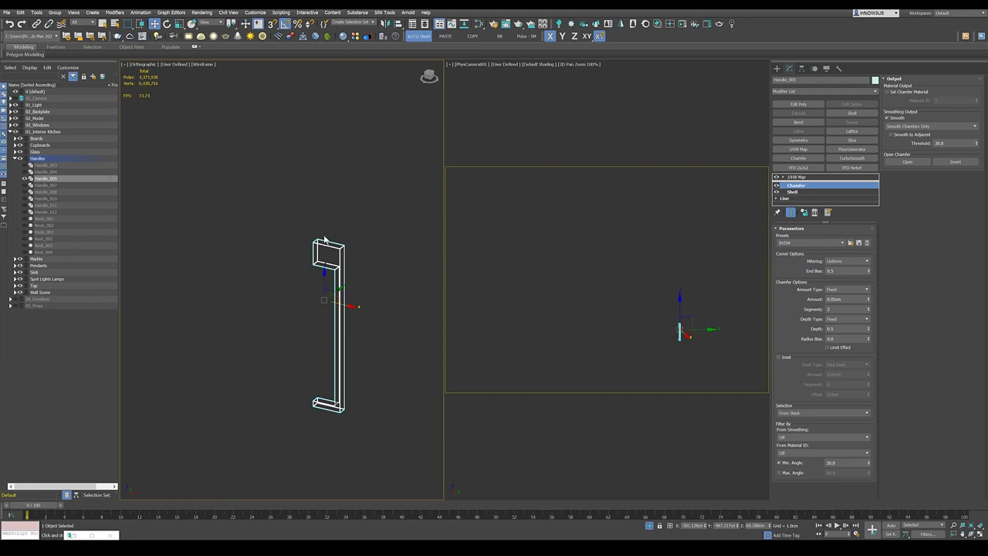
{"action": "left_click", "coordinate": [814, 178]}
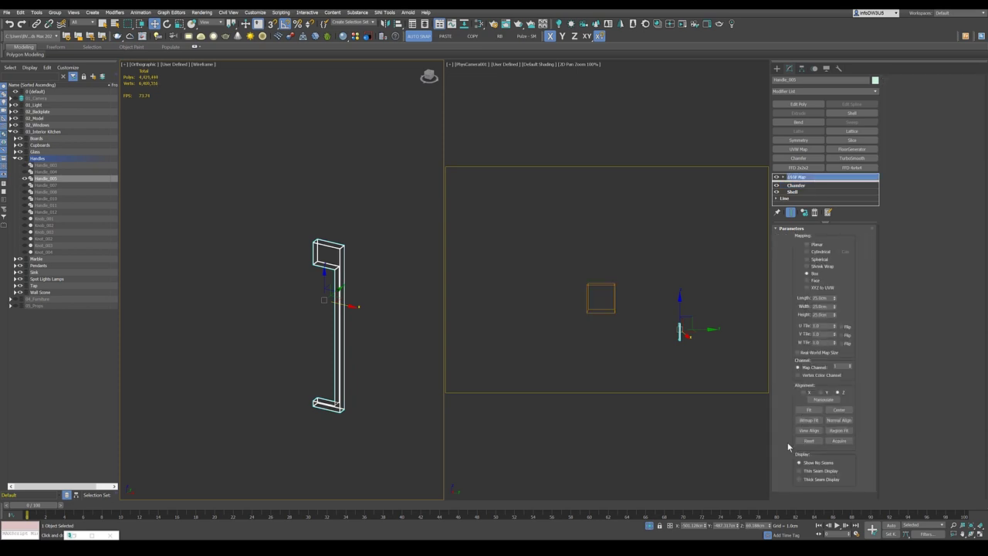
{"action": "left_click", "coordinate": [649, 525]}
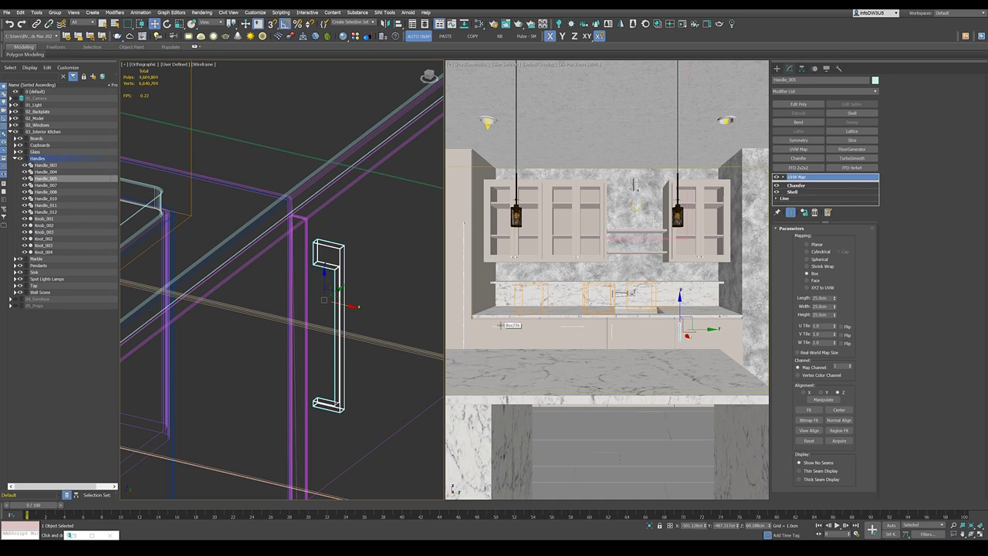
{"action": "scroll", "coordinate": [610, 290], "scroll_direction": "down", "scroll_amount": 5}
{"action": "scroll", "coordinate": [602, 297], "scroll_direction": "up", "scroll_amount": 10}
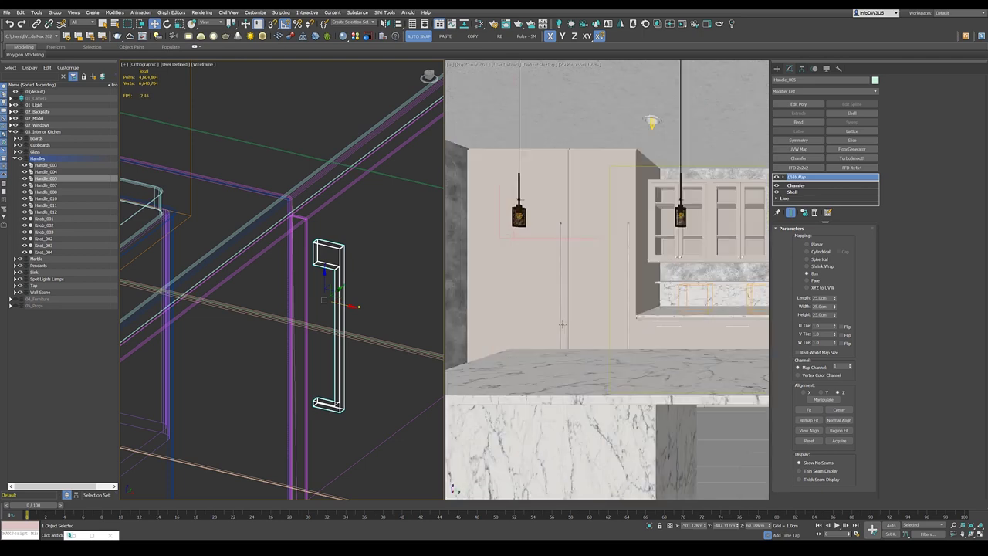
{"action": "scroll", "coordinate": [594, 286], "scroll_direction": "down", "scroll_amount": 3}
{"action": "scroll", "coordinate": [556, 278], "scroll_direction": "down", "scroll_amount": 4}
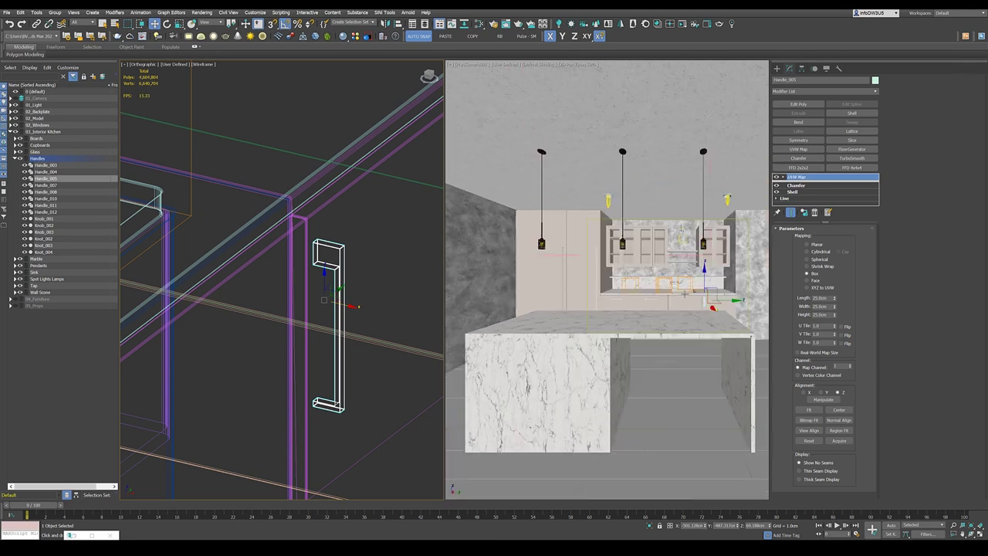
{"action": "scroll", "coordinate": [591, 288], "scroll_direction": "up", "scroll_amount": 3}
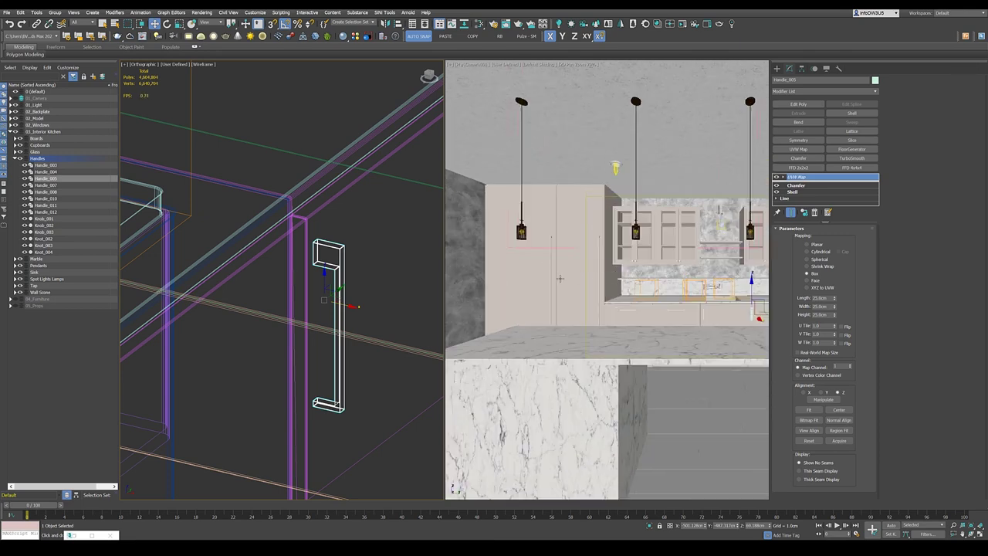
{"action": "left_click", "coordinate": [509, 287]}
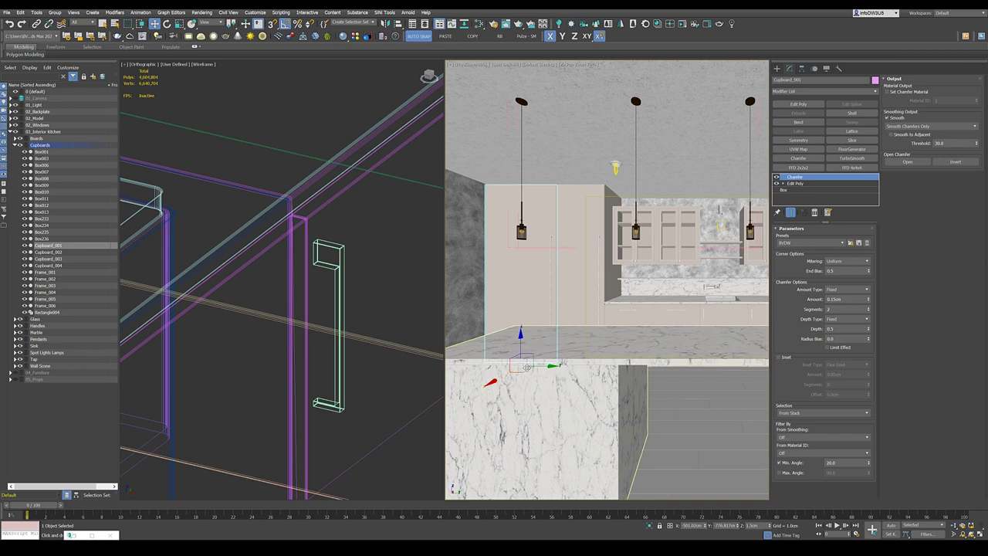
{"action": "scroll", "coordinate": [508, 379], "scroll_direction": "down", "scroll_amount": 4}
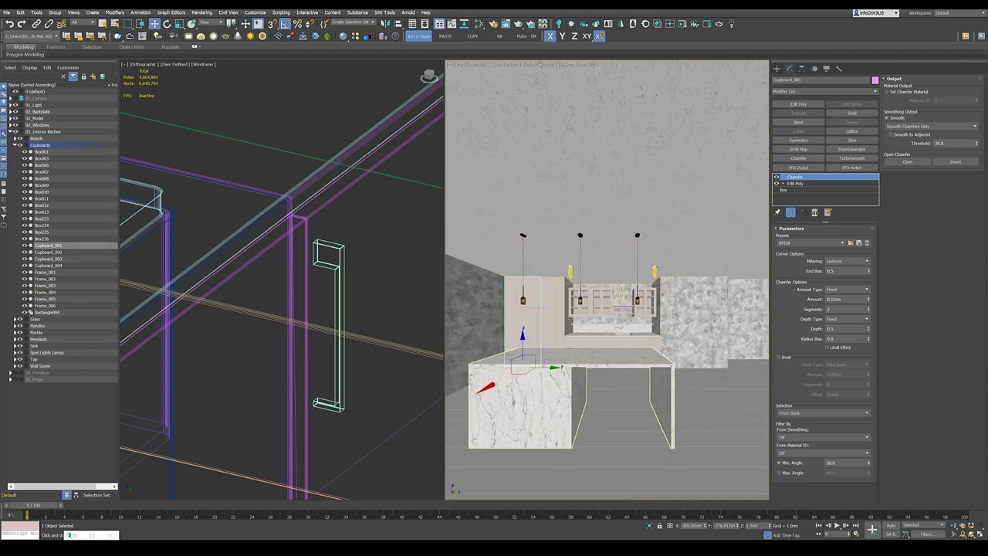
{"action": "scroll", "coordinate": [544, 363], "scroll_direction": "up", "scroll_amount": 4}
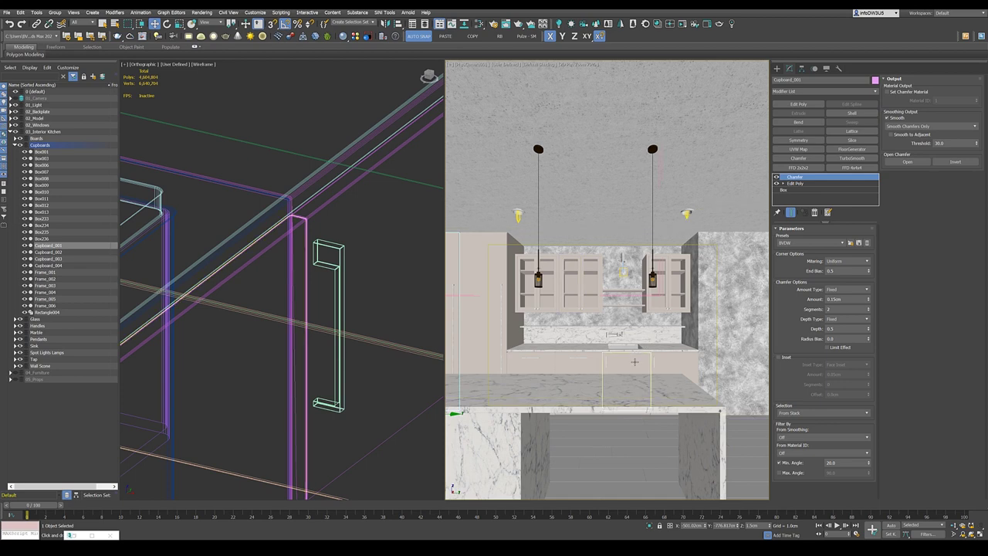
{"action": "scroll", "coordinate": [636, 359], "scroll_direction": "up", "scroll_amount": 4}
{"action": "scroll", "coordinate": [561, 334], "scroll_direction": "down", "scroll_amount": 2}
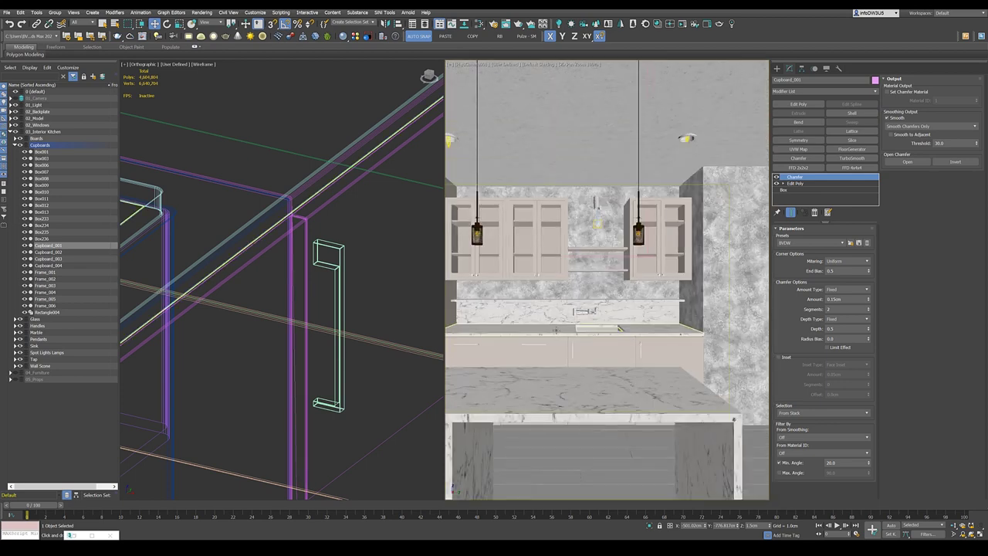
- Isolate the Marble_001 countertop, frame it and reselect the slab
{"action": "left_click", "coordinate": [561, 335]}
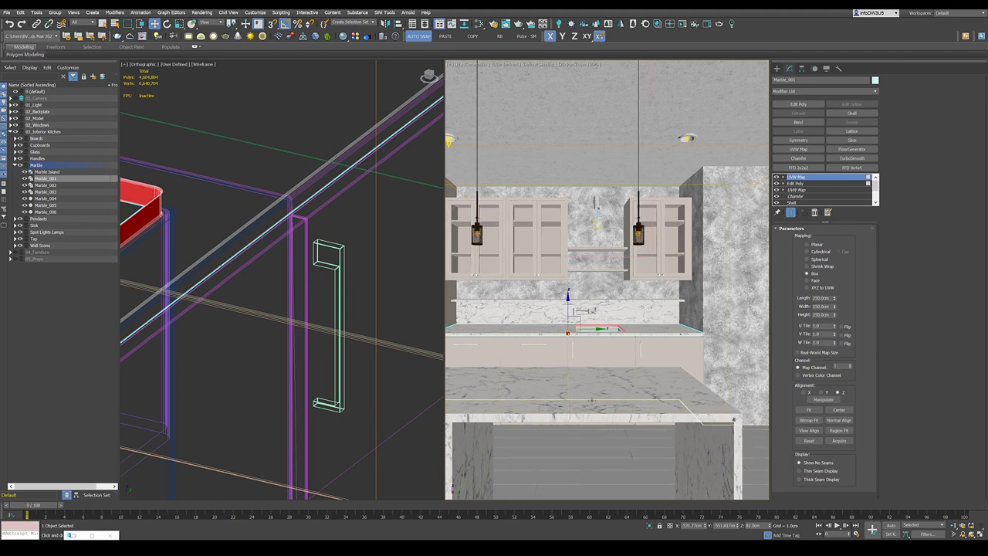
{"action": "left_click", "coordinate": [649, 525]}
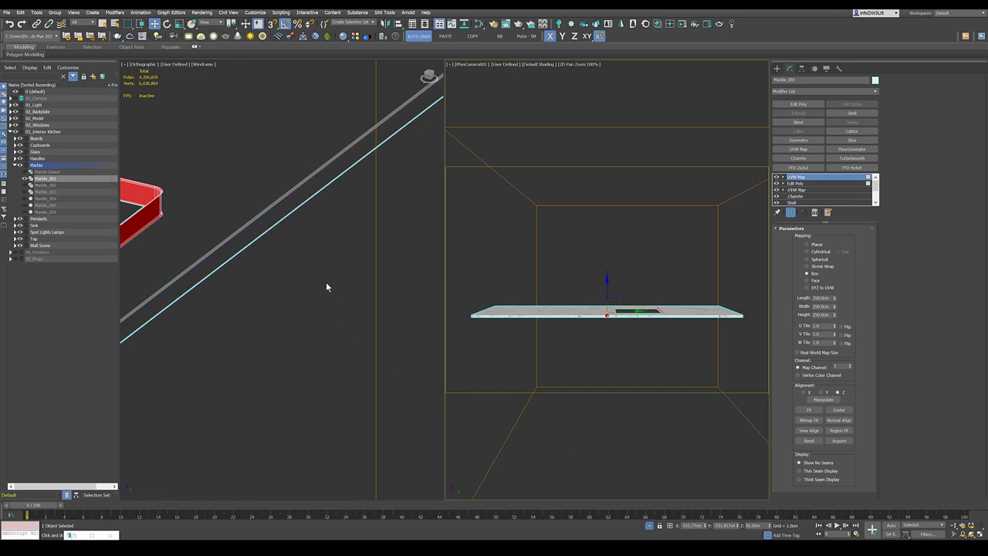
{"action": "left_click", "coordinate": [237, 188]}
{"action": "scroll", "coordinate": [307, 263], "scroll_direction": "down", "scroll_amount": 10}
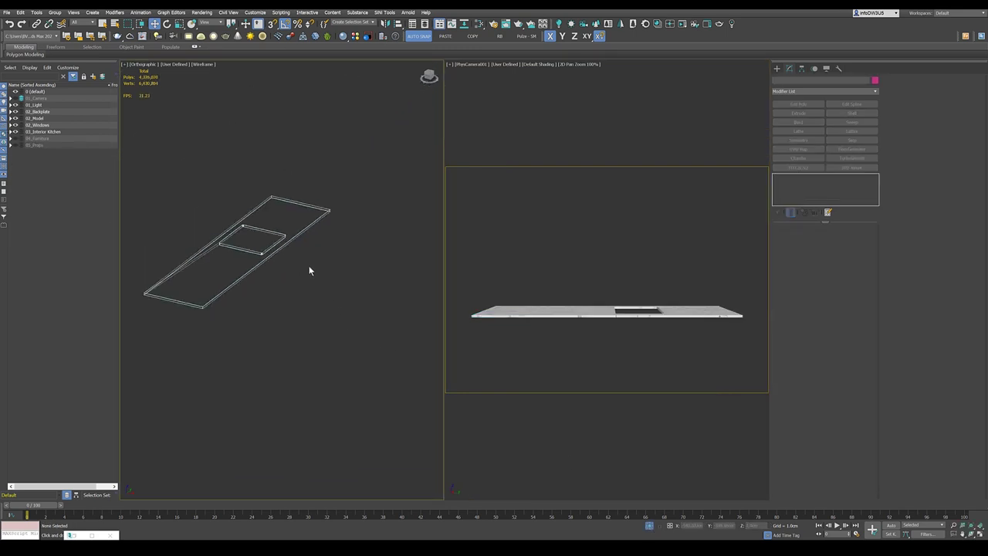
{"action": "key", "text": "F3"}
{"action": "left_click", "coordinate": [228, 264]}
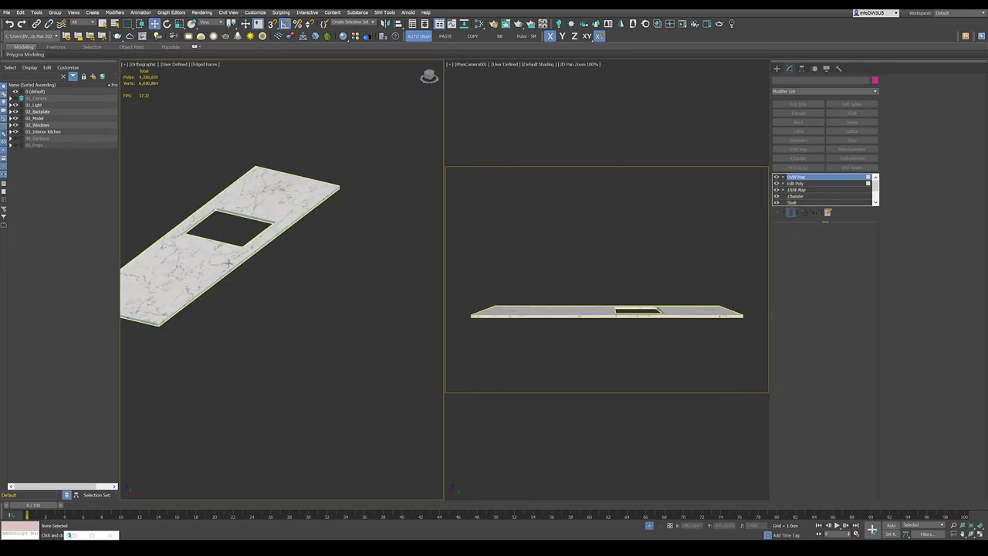
- Turn off the UVW Map and Shell, toggling Edit Spline off and back on to compare outlines
{"action": "left_click", "coordinate": [776, 178]}
{"action": "left_click", "coordinate": [775, 184]}
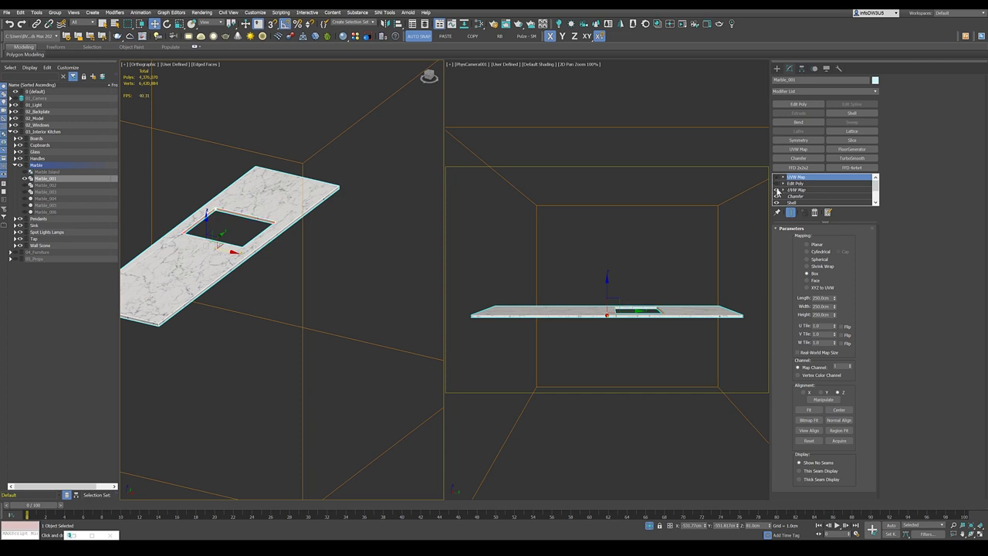
{"action": "scroll", "coordinate": [781, 186], "scroll_direction": "down", "scroll_amount": 2}
{"action": "left_click", "coordinate": [776, 184]}
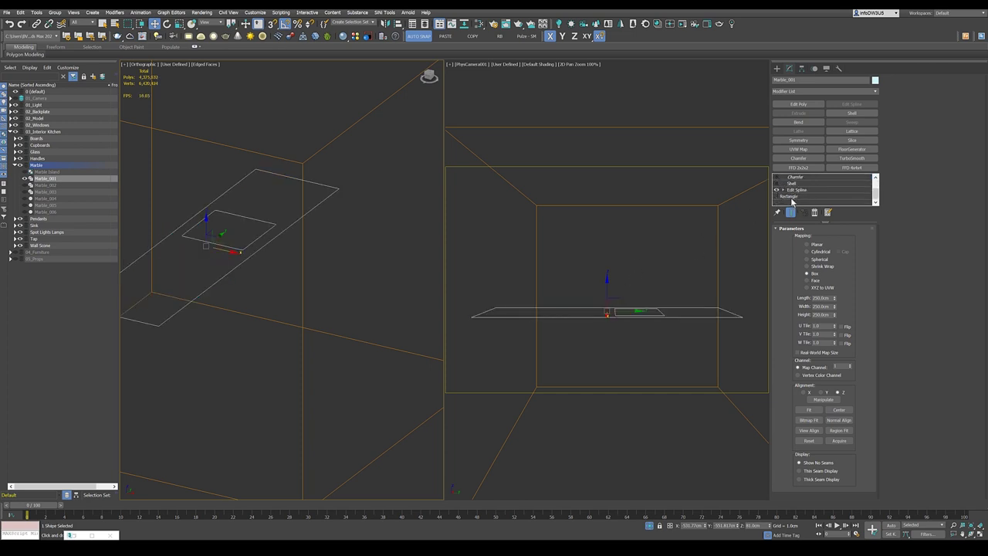
{"action": "left_click", "coordinate": [776, 190]}
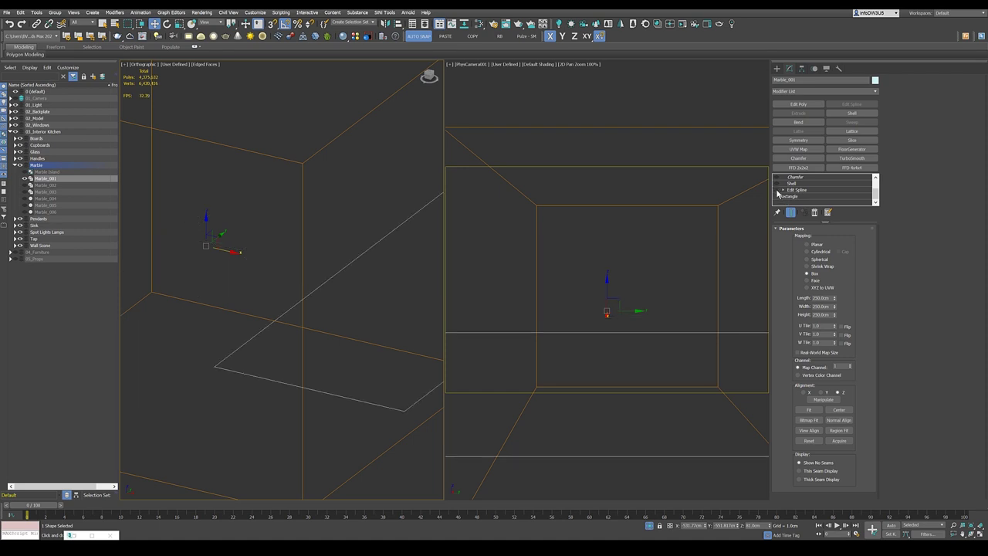
{"action": "left_click", "coordinate": [776, 190]}
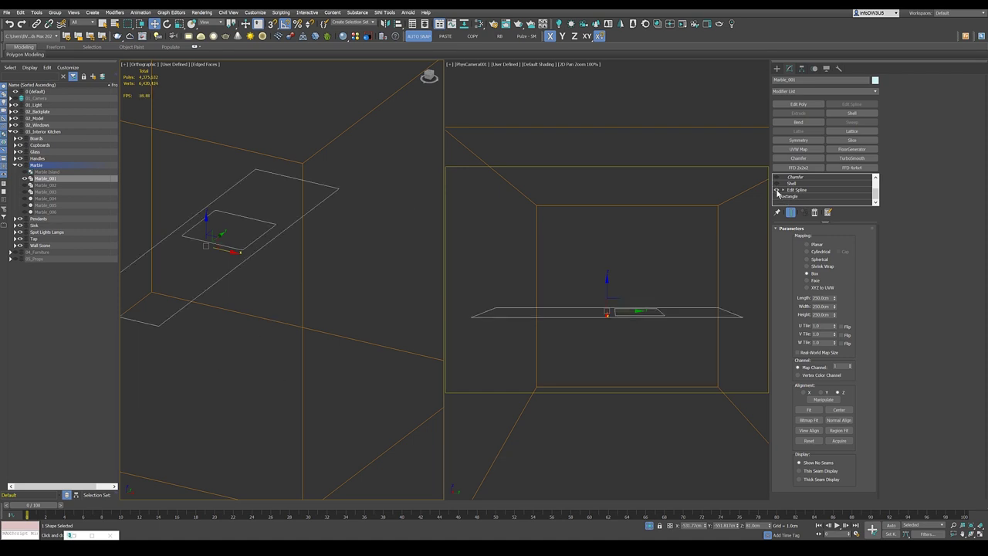
{"action": "mouse_move", "coordinate": [247, 241]}
{"action": "middle_mouse_down", "text": "alt"}
{"action": "mouse_move", "coordinate": [213, 227]}
{"action": "mouse_move", "coordinate": [230, 232]}
{"action": "middle_mouse_up", "text": "alt"}
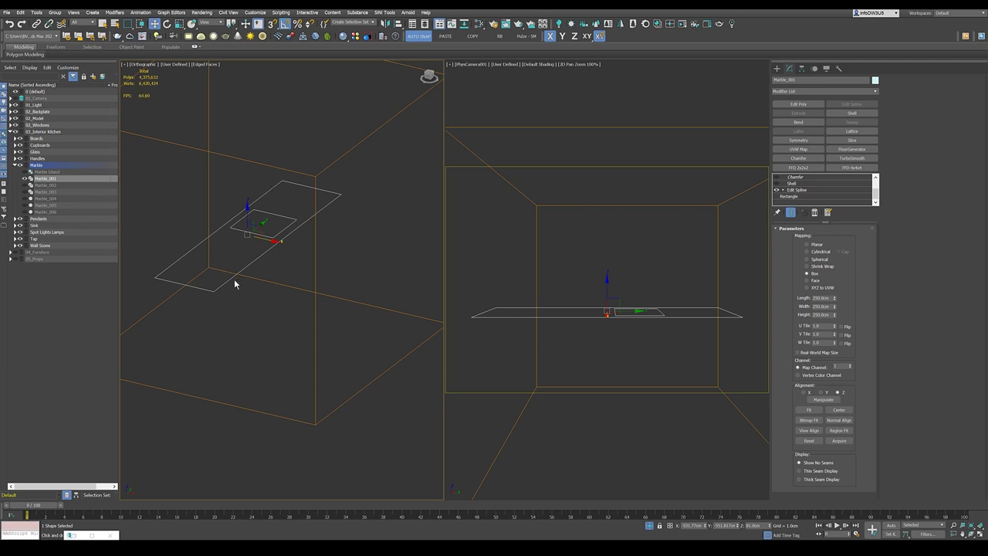
{"action": "scroll", "coordinate": [216, 204], "scroll_direction": "up", "scroll_amount": 2}
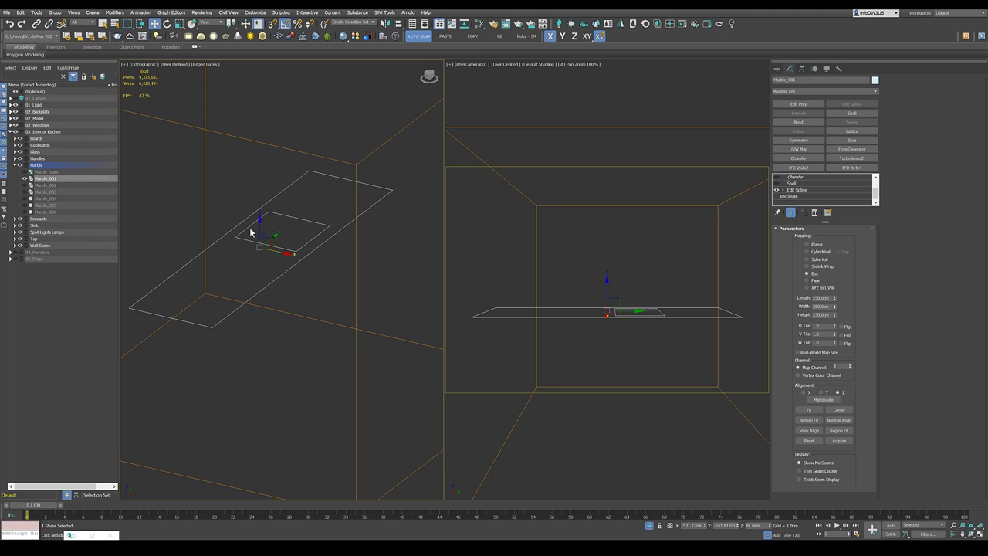
{"action": "scroll", "coordinate": [272, 248], "scroll_direction": "up", "scroll_amount": 2}
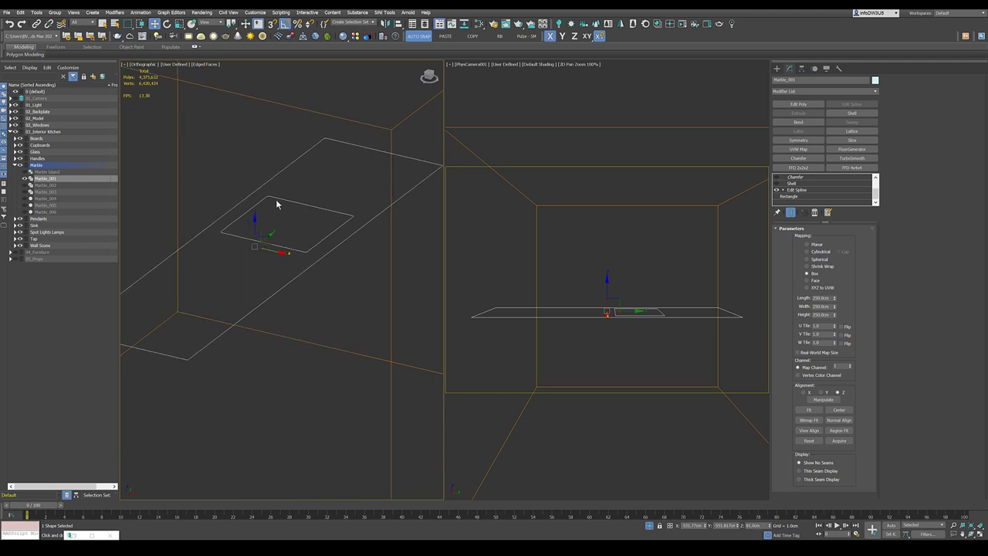
{"action": "scroll", "coordinate": [305, 219], "scroll_direction": "up", "scroll_amount": 5}
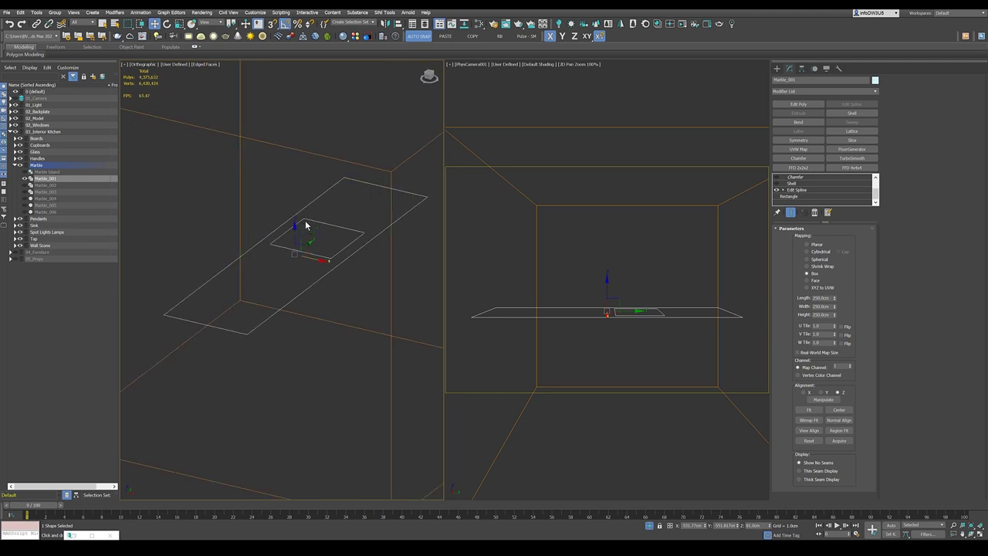
{"action": "scroll", "coordinate": [312, 213], "scroll_direction": "down", "scroll_amount": 2}
{"action": "scroll", "coordinate": [347, 249], "scroll_direction": "down", "scroll_amount": 4}
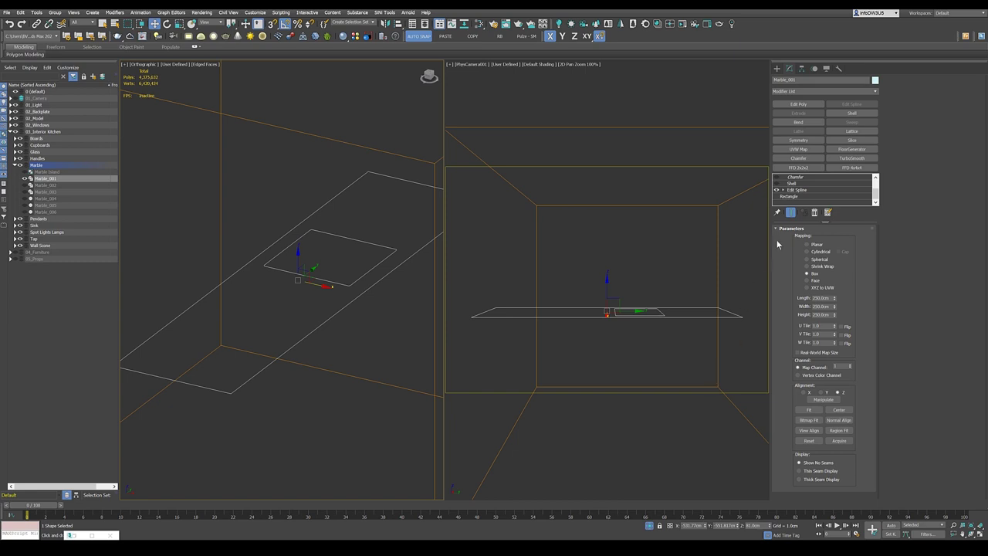
- Turn the countertop's Shell back on and review its Chamfer settings
{"action": "left_click", "coordinate": [791, 184]}
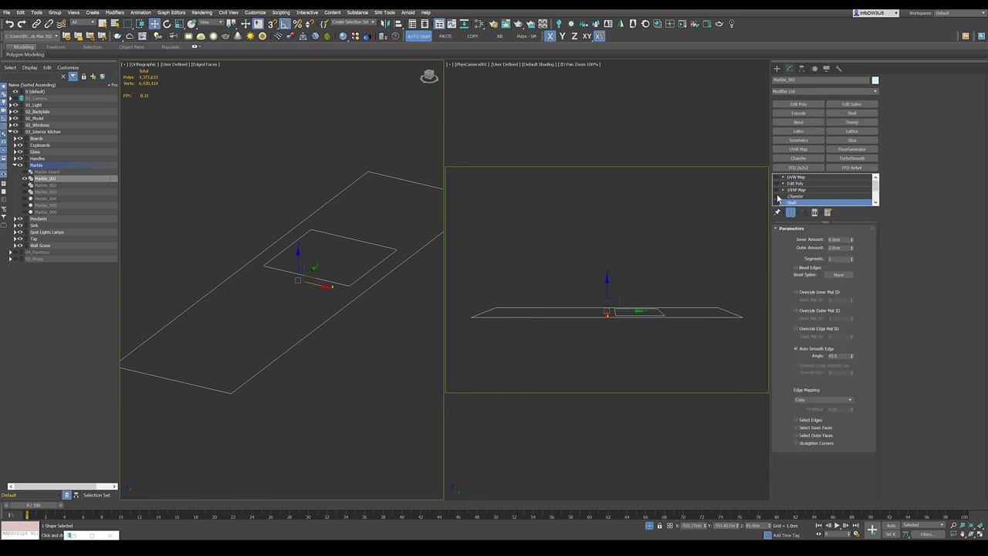
{"action": "left_click", "coordinate": [777, 202]}
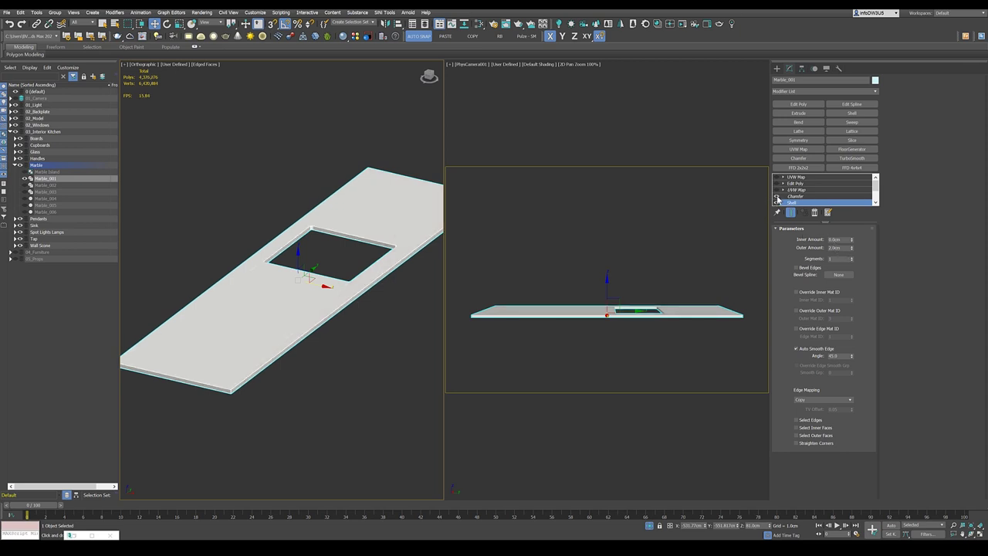
{"action": "left_click", "coordinate": [796, 196]}
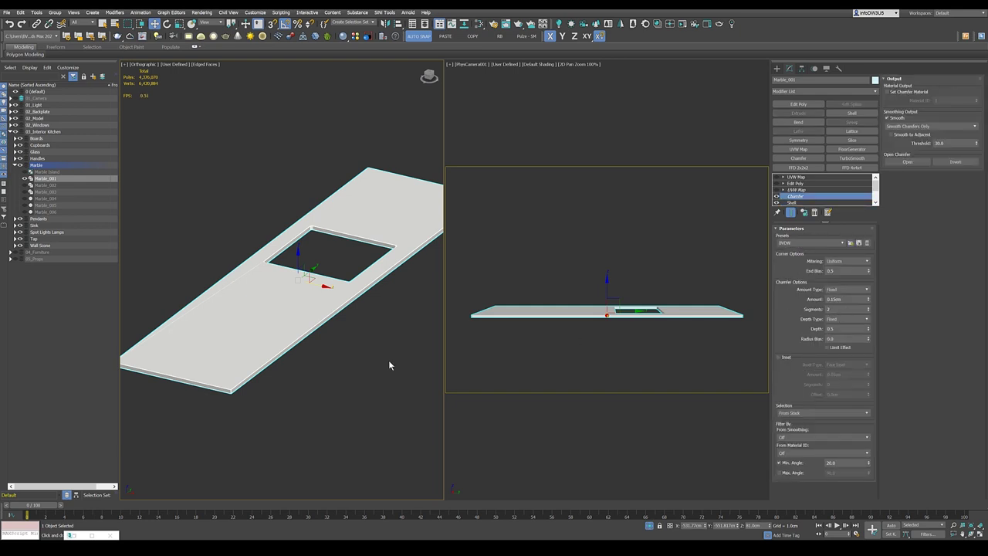
{"action": "scroll", "coordinate": [232, 390], "scroll_direction": "up", "scroll_amount": 5}
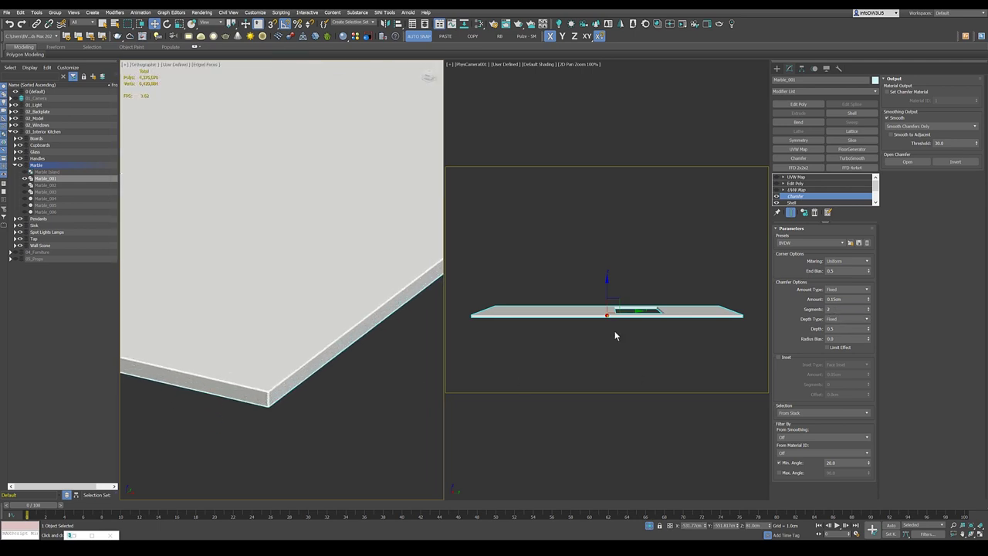
{"action": "scroll", "coordinate": [349, 407], "scroll_direction": "down", "scroll_amount": 3}
- Re-enable the 250 cm Box UVW Map so the slab shows its veined marble texture
{"action": "middle_click_drag", "start_coordinate": [349, 401], "coordinate": [375, 318], "text": "alt"}
{"action": "scroll", "coordinate": [375, 316], "scroll_direction": "up", "scroll_amount": 4}
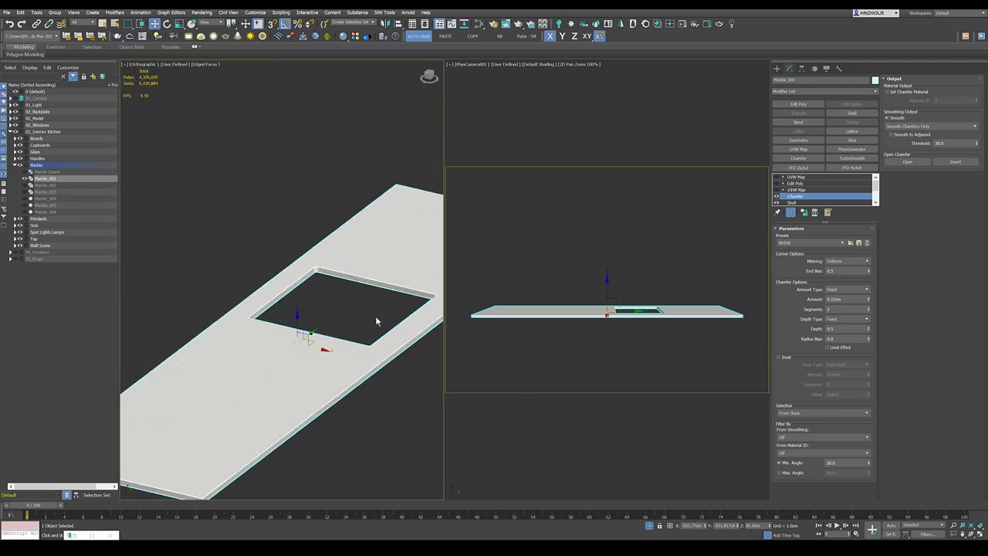
{"action": "left_click", "coordinate": [777, 190]}
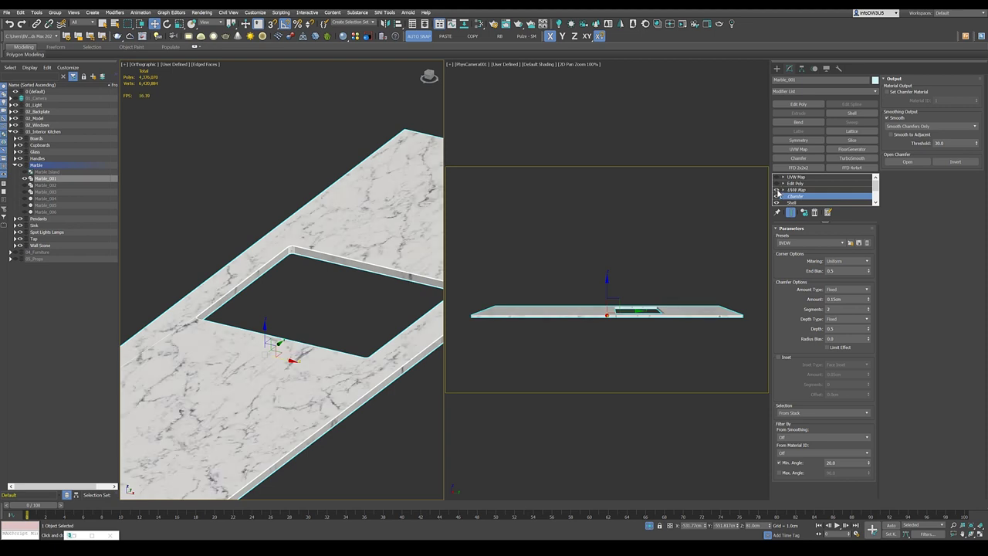
{"action": "left_click", "coordinate": [807, 189]}
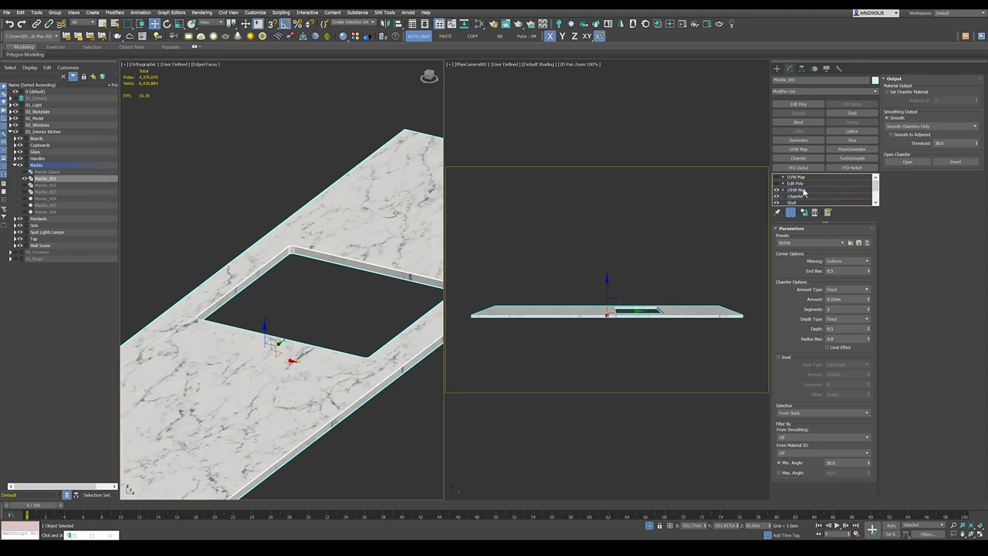
{"action": "scroll", "coordinate": [353, 272], "scroll_direction": "down", "scroll_amount": 3}
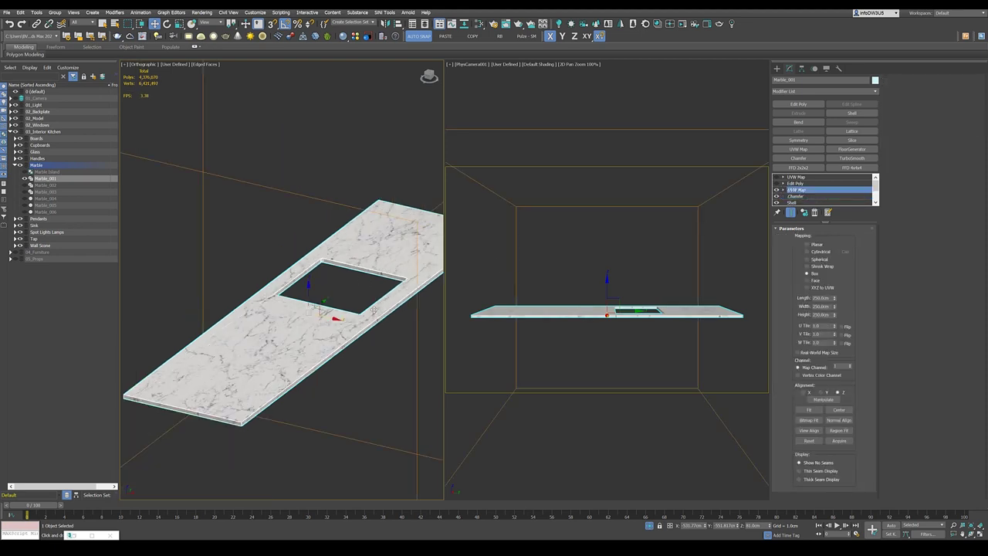
- Orbit and zoom around the sink cutout, then show the Edit Poly holding its 288 inner faces
{"action": "scroll", "coordinate": [356, 310], "scroll_direction": "up", "scroll_amount": 5}
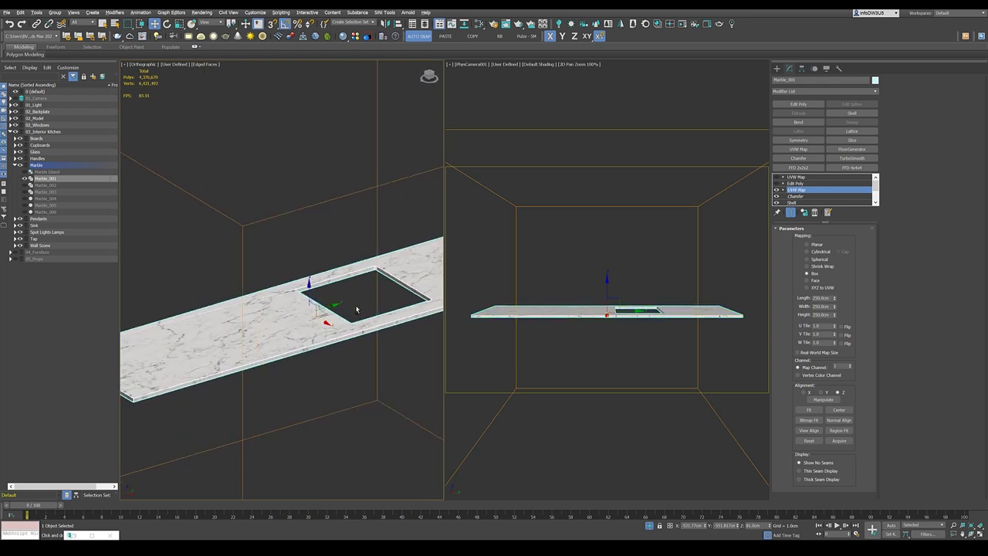
{"action": "scroll", "coordinate": [356, 310], "scroll_direction": "down", "scroll_amount": 5}
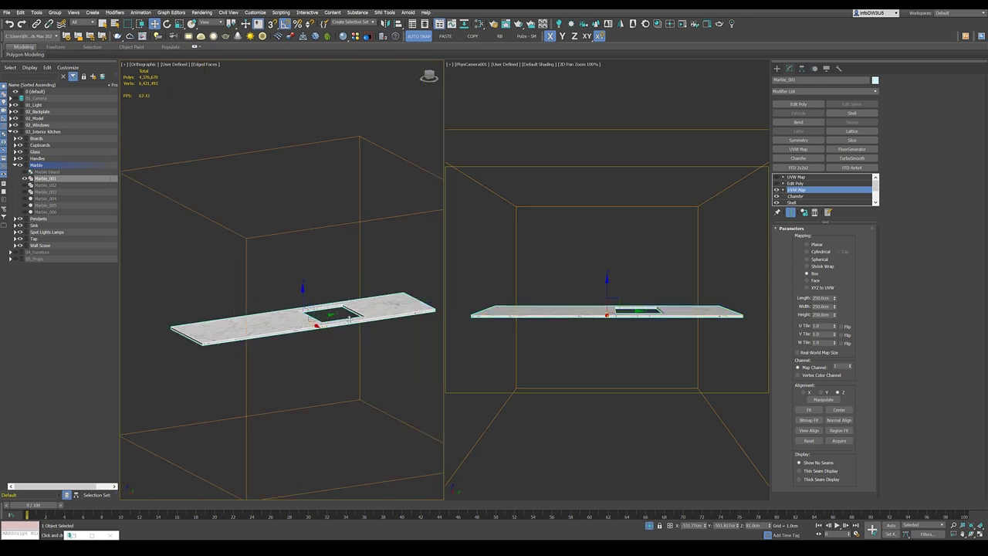
{"action": "scroll", "coordinate": [350, 318], "scroll_direction": "up", "scroll_amount": 5}
{"action": "scroll", "coordinate": [286, 322], "scroll_direction": "up", "scroll_amount": 2}
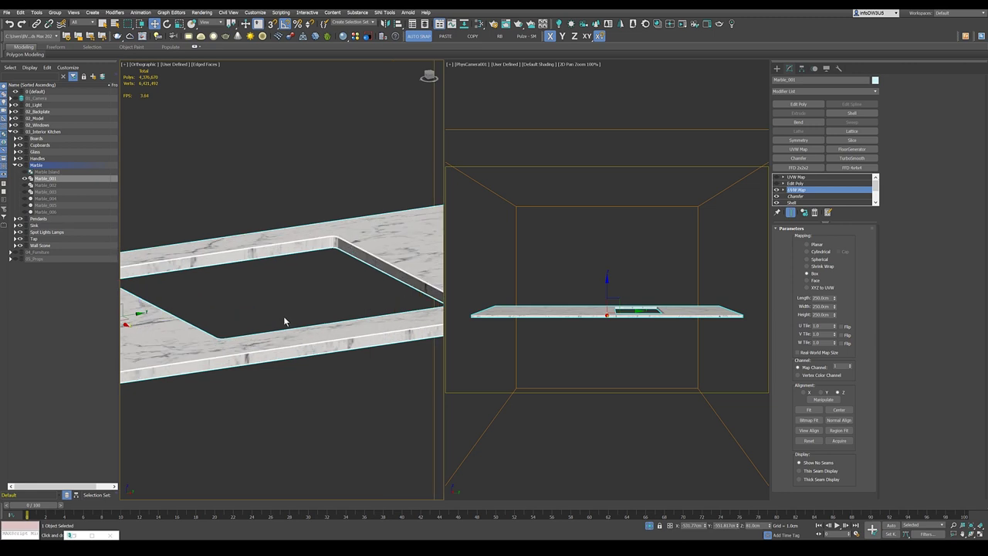
{"action": "scroll", "coordinate": [309, 302], "scroll_direction": "down", "scroll_amount": 3}
{"action": "middle_click_drag", "start_coordinate": [309, 302], "coordinate": [270, 307], "text": "alt"}
{"action": "scroll", "coordinate": [304, 330], "scroll_direction": "up", "scroll_amount": 3}
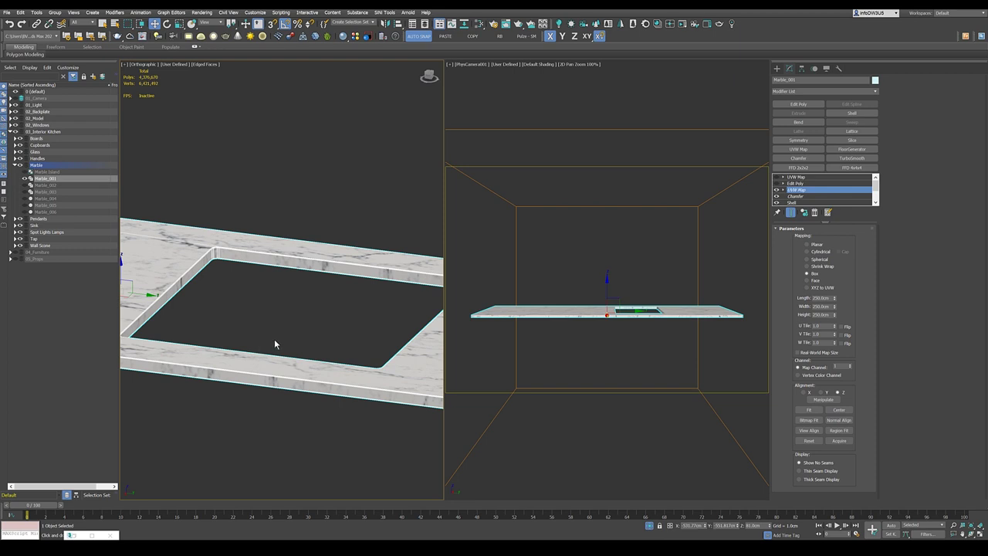
{"action": "middle_click_drag", "start_coordinate": [277, 339], "coordinate": [295, 337], "text": "alt"}
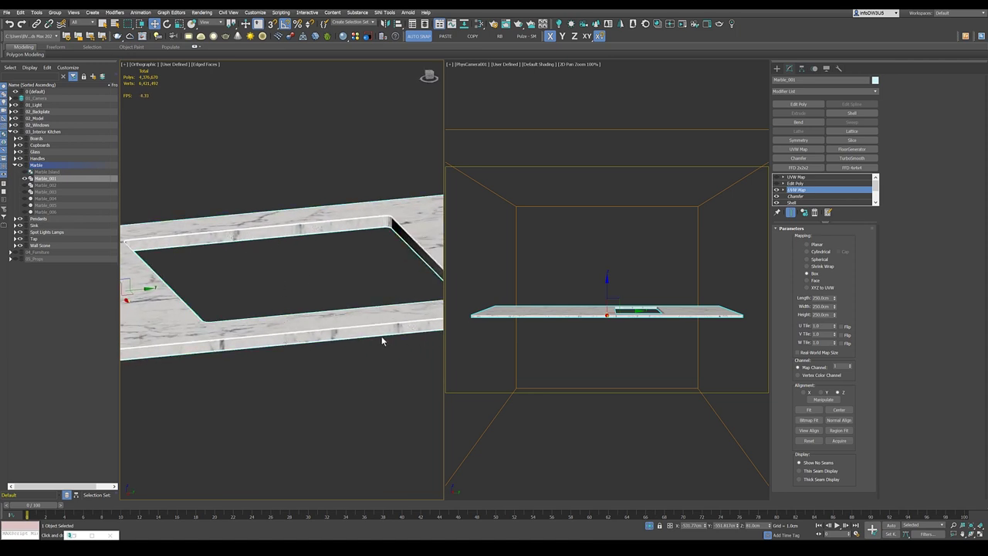
{"action": "scroll", "coordinate": [653, 312], "scroll_direction": "up", "scroll_amount": 5}
{"action": "scroll", "coordinate": [654, 313], "scroll_direction": "up", "scroll_amount": 3}
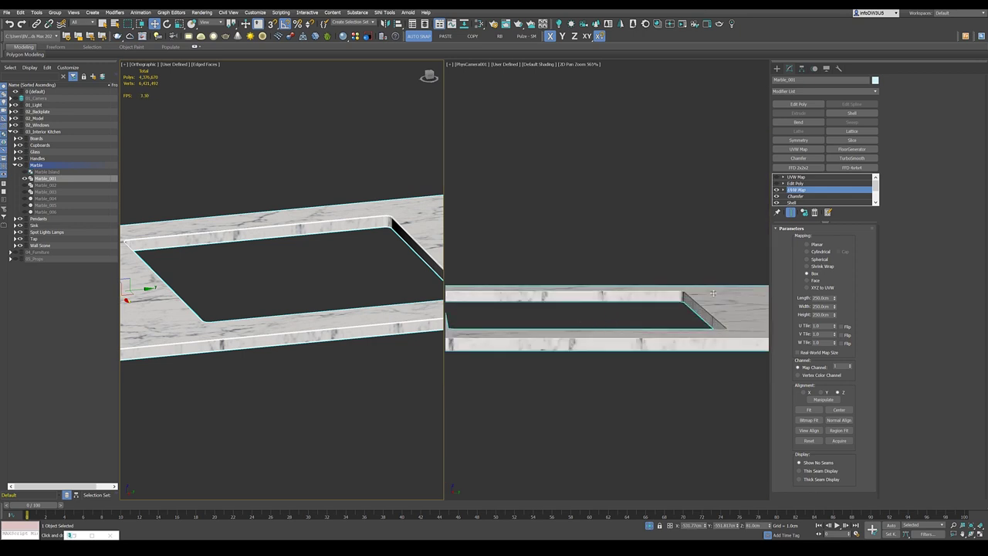
{"action": "scroll", "coordinate": [722, 293], "scroll_direction": "down", "scroll_amount": 2}
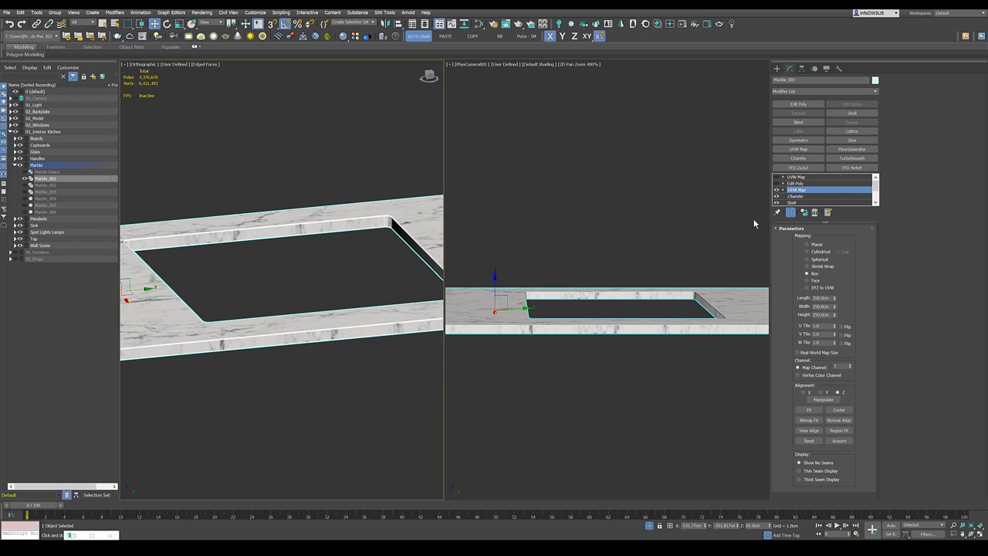
{"action": "left_click", "coordinate": [777, 185]}
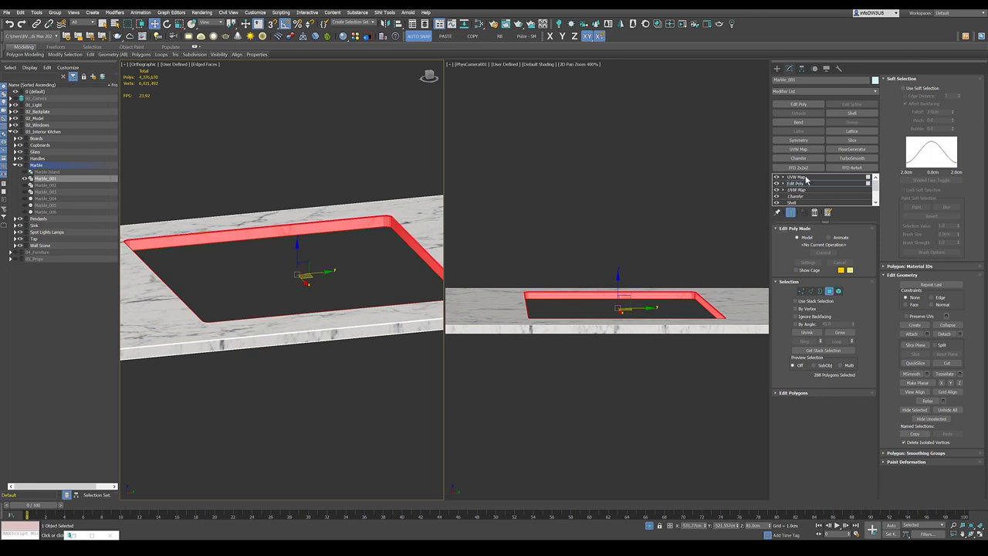
{"action": "left_click", "coordinate": [797, 177]}
{"action": "scroll", "coordinate": [647, 309], "scroll_direction": "up", "scroll_amount": 3}
{"action": "left_click", "coordinate": [646, 305]}
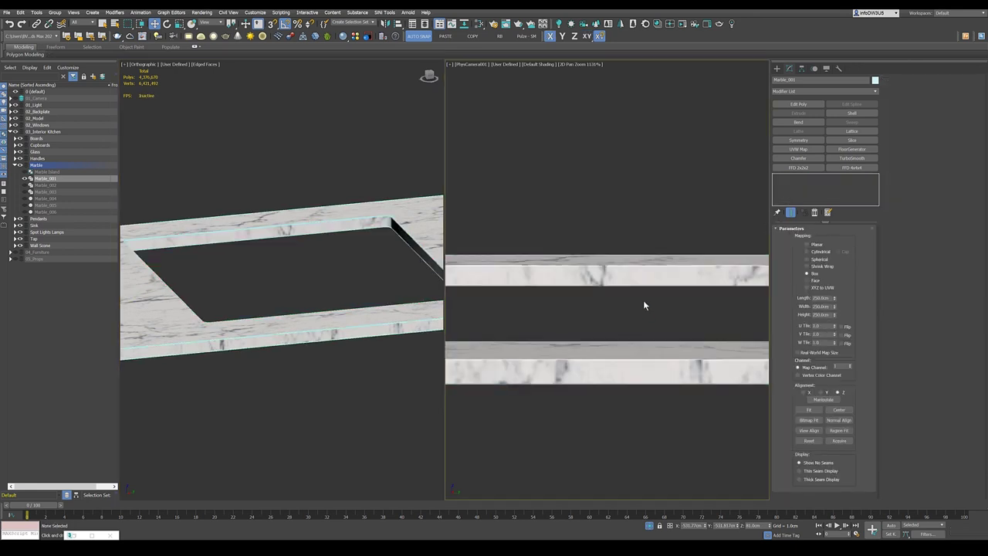
{"action": "scroll", "coordinate": [642, 299], "scroll_direction": "down", "scroll_amount": 2}
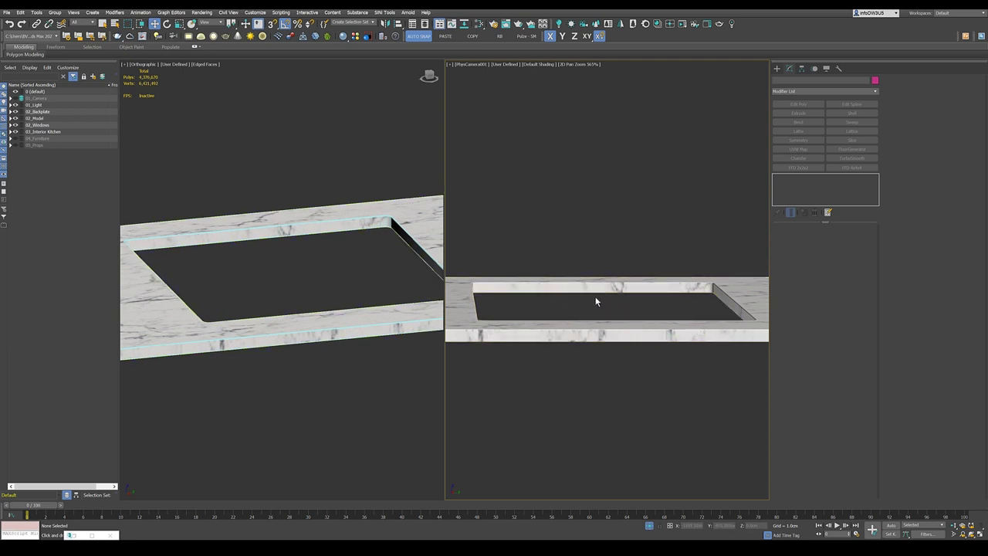
{"action": "scroll", "coordinate": [595, 298], "scroll_direction": "down", "scroll_amount": 1}
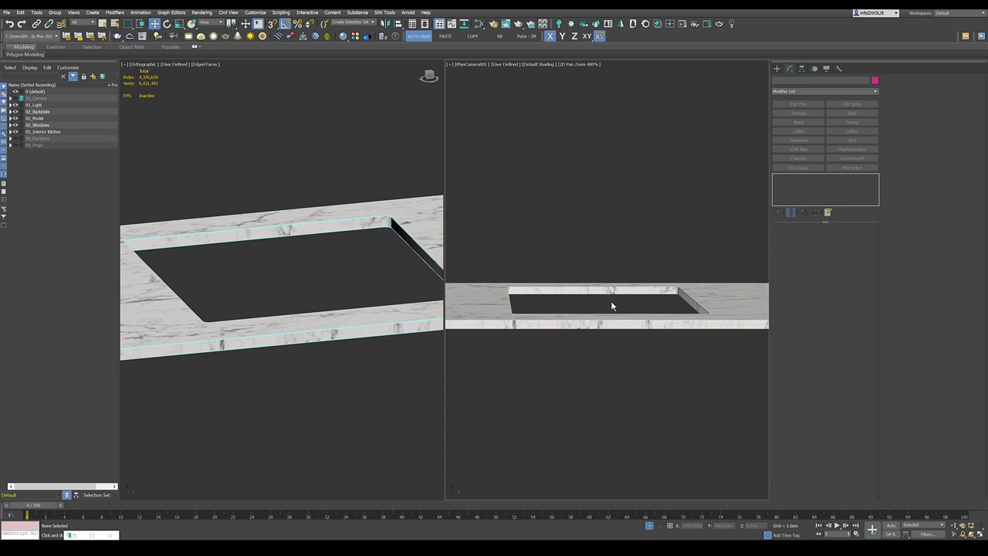
{"action": "left_click", "coordinate": [649, 525]}
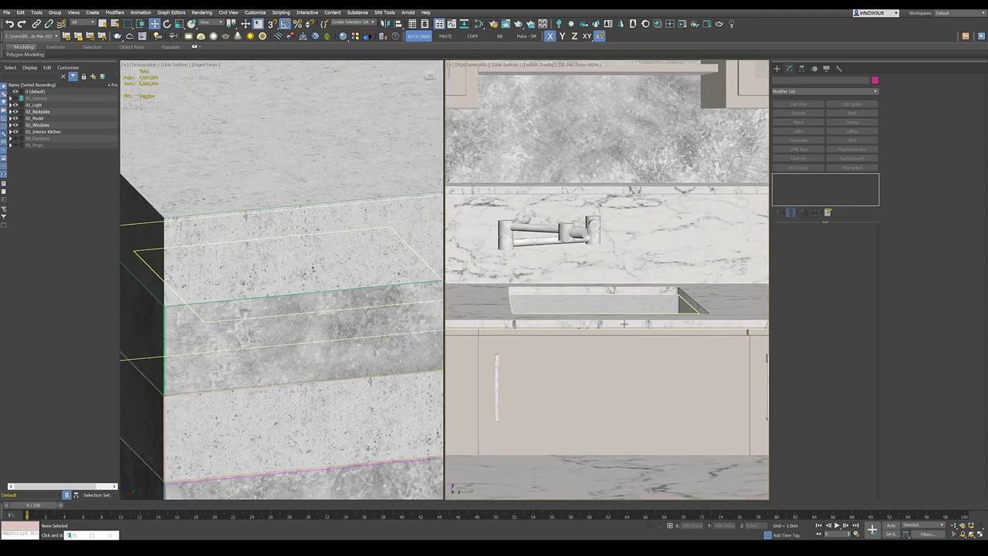
{"action": "scroll", "coordinate": [619, 313], "scroll_direction": "down", "scroll_amount": 2}
{"action": "scroll", "coordinate": [617, 307], "scroll_direction": "up", "scroll_amount": 3}
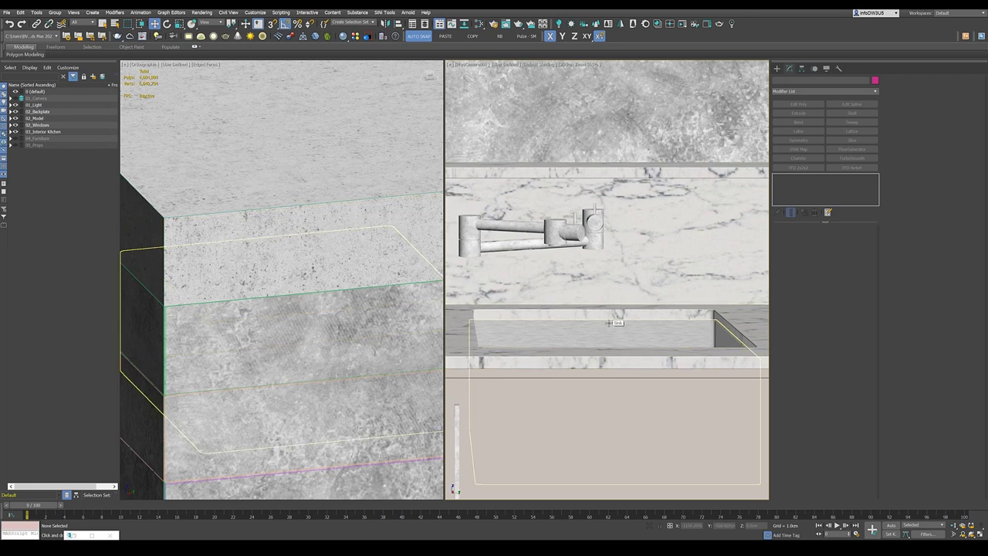
- Select the Marble_003 backsplash piece
{"action": "scroll", "coordinate": [601, 286], "scroll_direction": "down", "scroll_amount": 3}
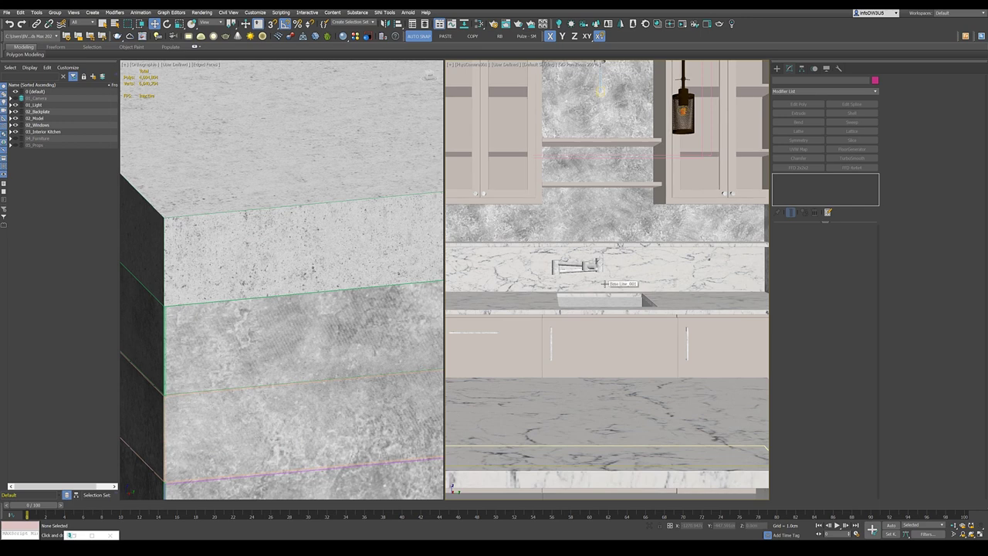
{"action": "scroll", "coordinate": [603, 284], "scroll_direction": "down", "scroll_amount": 2}
{"action": "scroll", "coordinate": [605, 283], "scroll_direction": "down", "scroll_amount": 1}
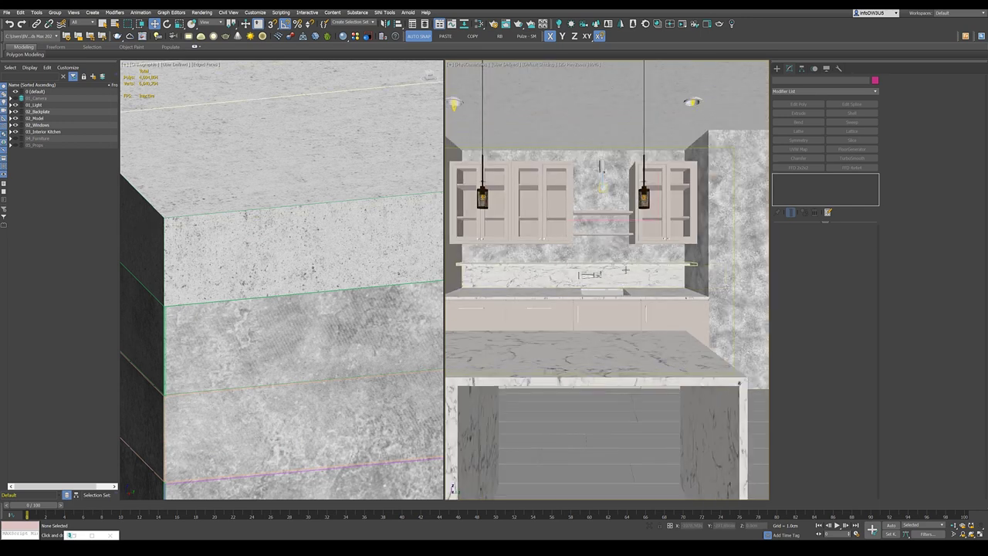
{"action": "scroll", "coordinate": [618, 266], "scroll_direction": "up", "scroll_amount": 4}
{"action": "left_click", "coordinate": [620, 261]}
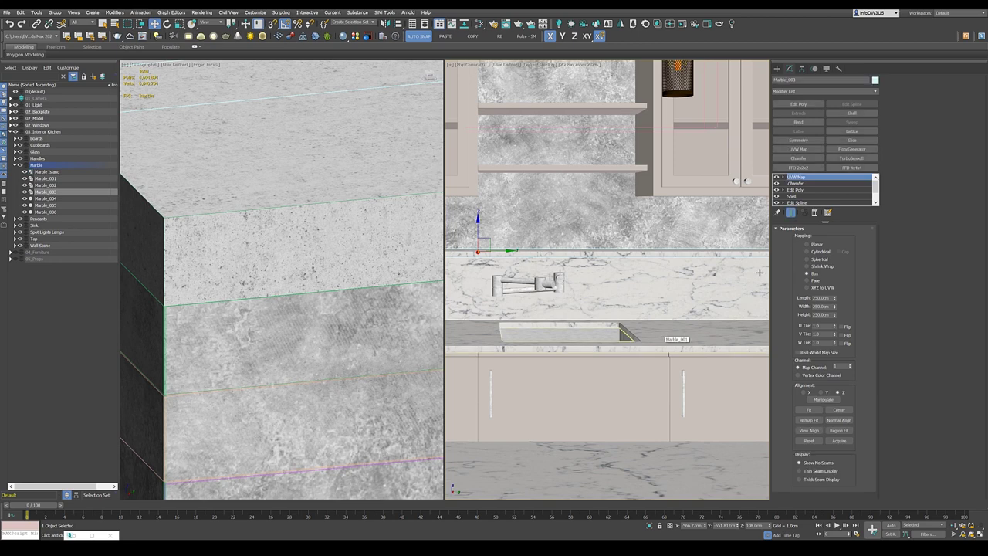
{"action": "scroll", "coordinate": [650, 247], "scroll_direction": "down", "scroll_amount": 2}
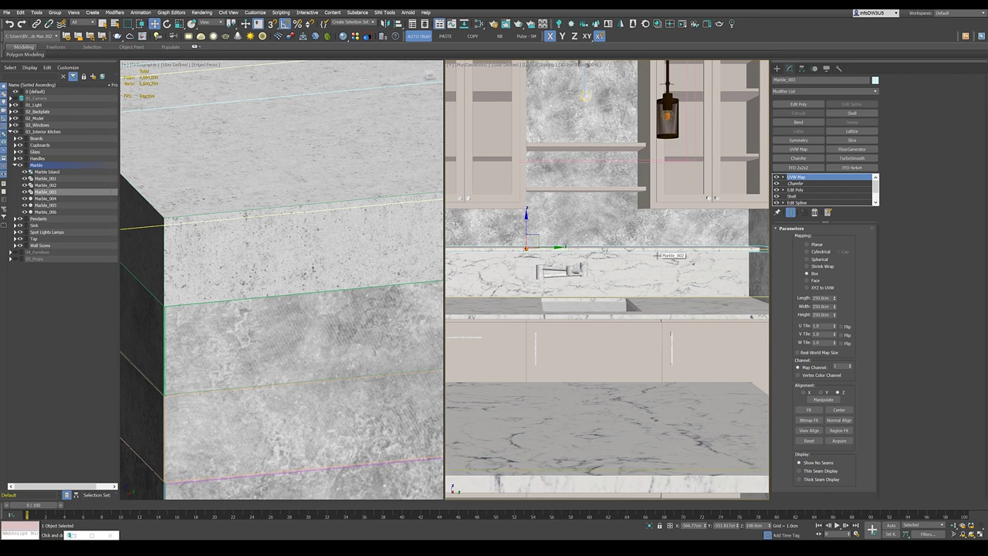
{"action": "scroll", "coordinate": [682, 247], "scroll_direction": "up", "scroll_amount": 3}
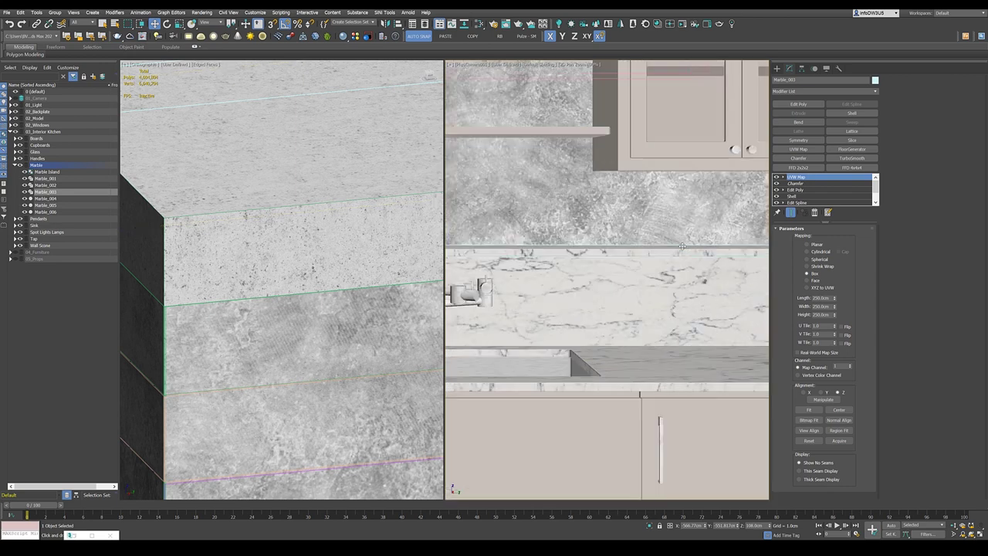
{"action": "scroll", "coordinate": [648, 254], "scroll_direction": "down", "scroll_amount": 3}
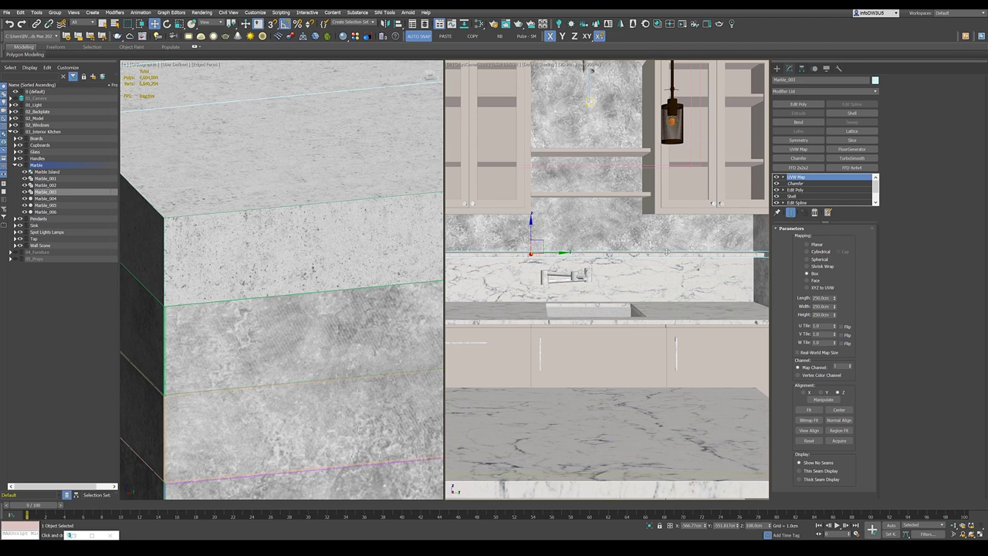
- Compare Marble_002's Shell with Marble_003's UVW Map and 2.0 cm Shell settings
{"action": "left_click", "coordinate": [661, 278]}
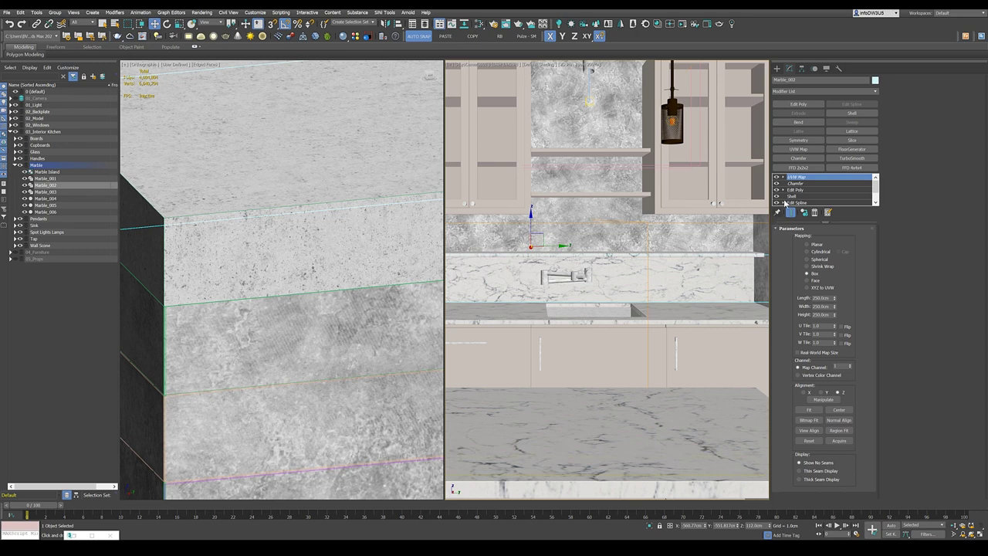
{"action": "left_click", "coordinate": [795, 196]}
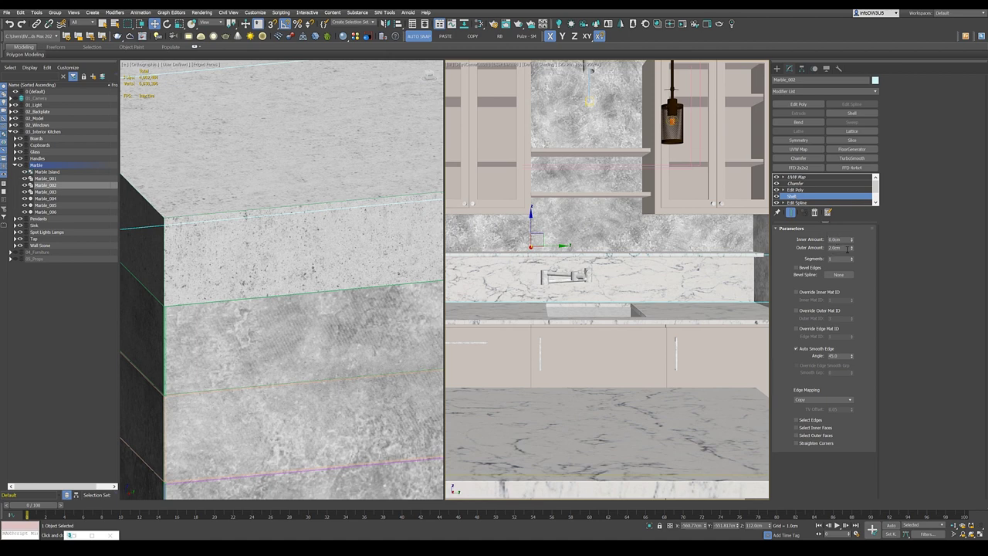
{"action": "left_click", "coordinate": [796, 176]}
{"action": "left_click", "coordinate": [795, 176]}
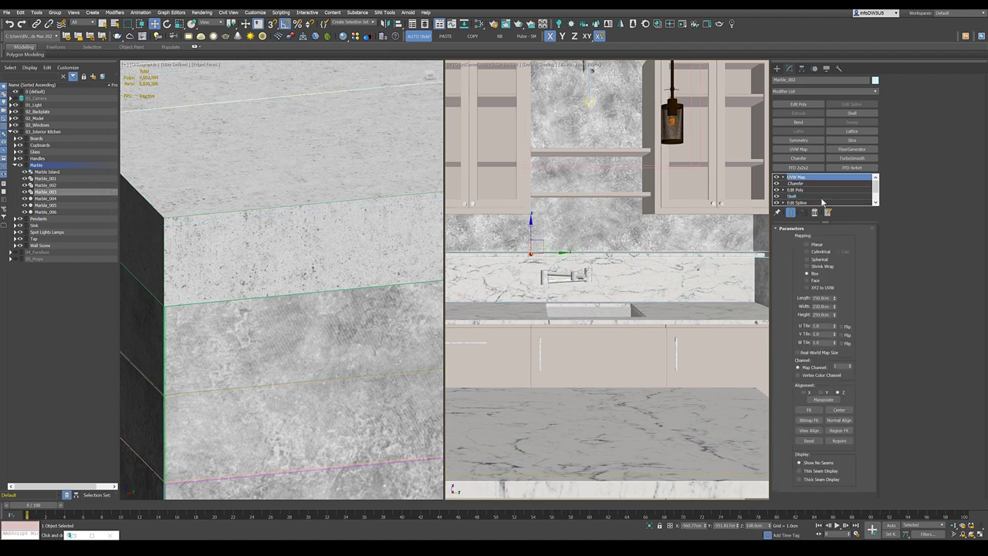
{"action": "left_click", "coordinate": [805, 196]}
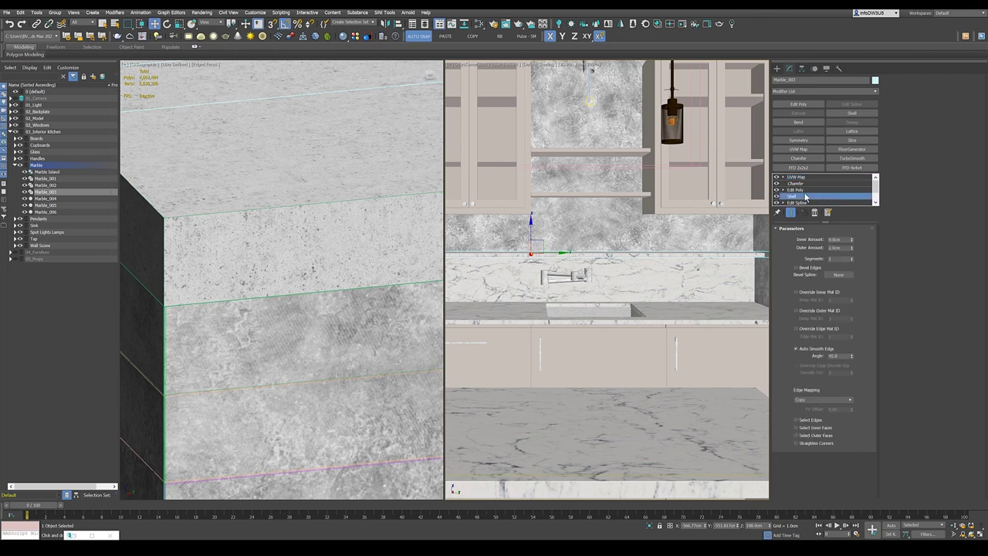
- Cycle through camera views of the kitchen with C and Shift+Z
{"action": "key", "text": "c"}
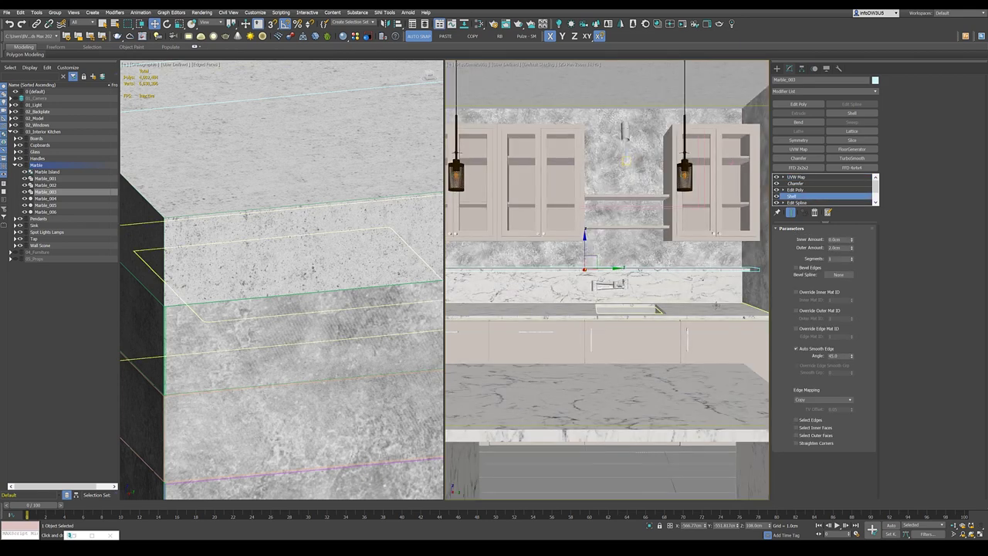
{"action": "key", "text": "shift+z"}
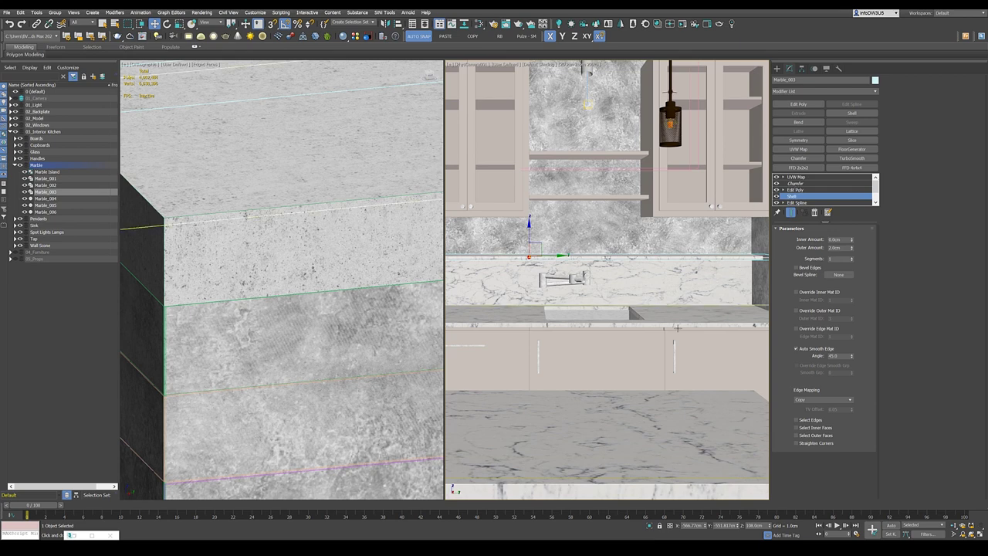
{"action": "key", "text": "shift+z"}
{"action": "key", "text": "shift+z"}
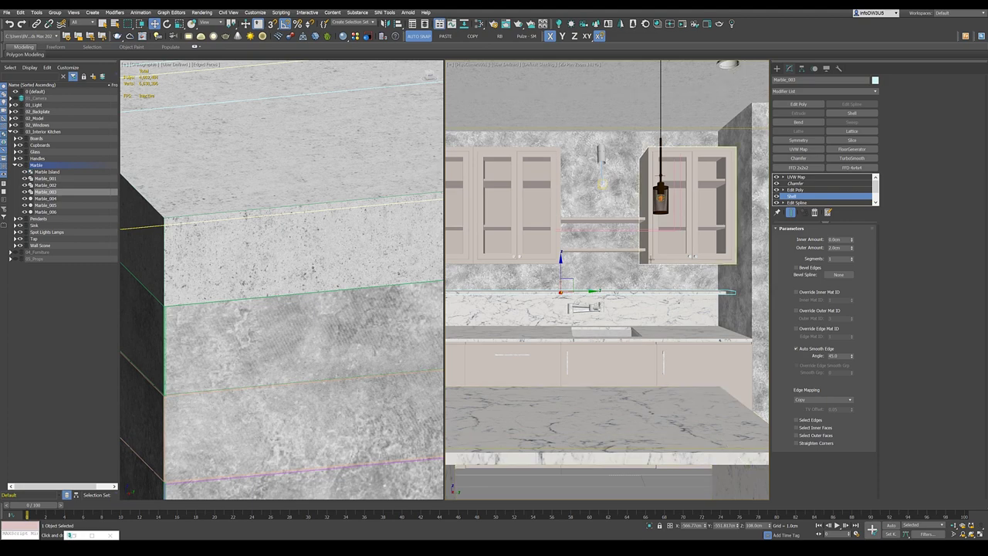
{"action": "scroll", "coordinate": [651, 258], "scroll_direction": "up", "scroll_amount": 2}
{"action": "left_click", "coordinate": [651, 259]}
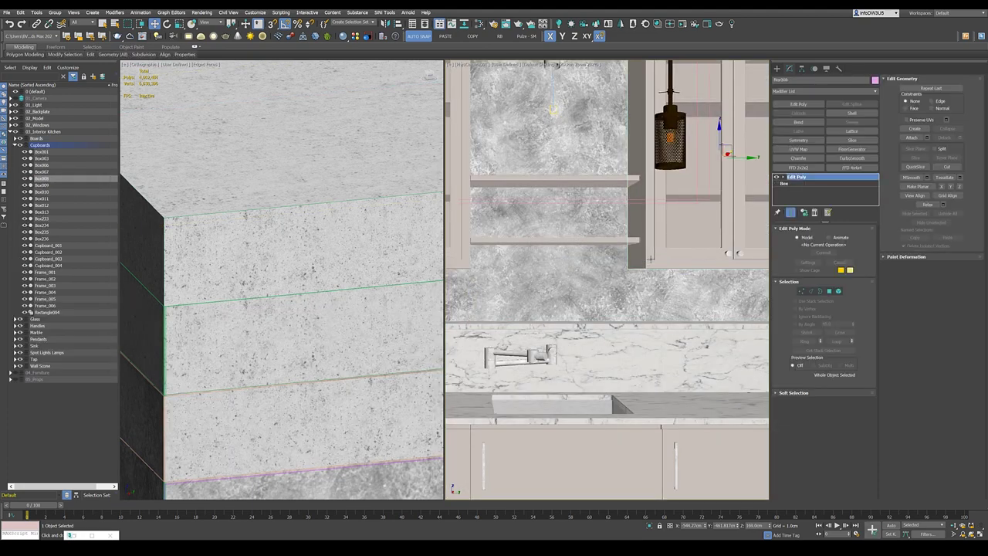
{"action": "scroll", "coordinate": [651, 259], "scroll_direction": "down", "scroll_amount": 6}
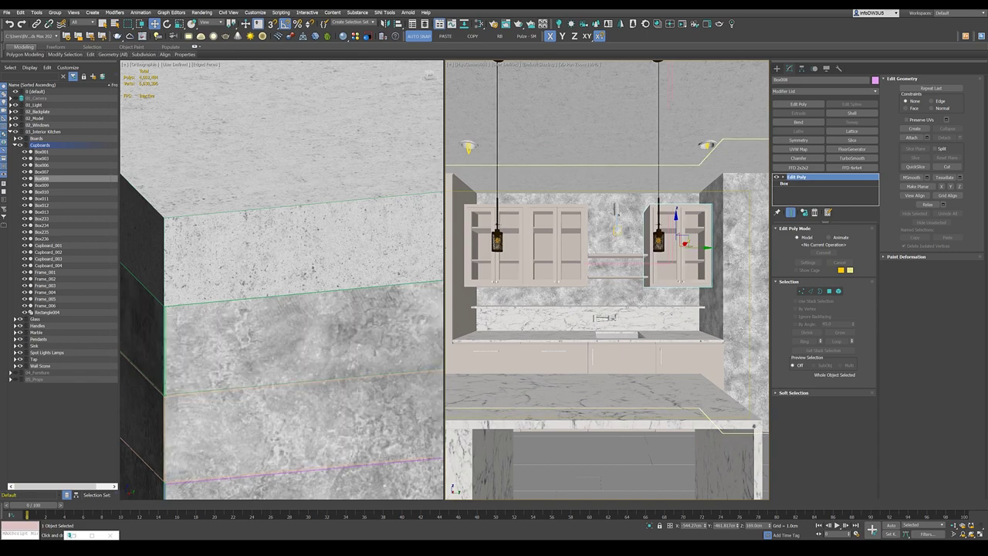
{"action": "scroll", "coordinate": [679, 263], "scroll_direction": "up", "scroll_amount": 3}
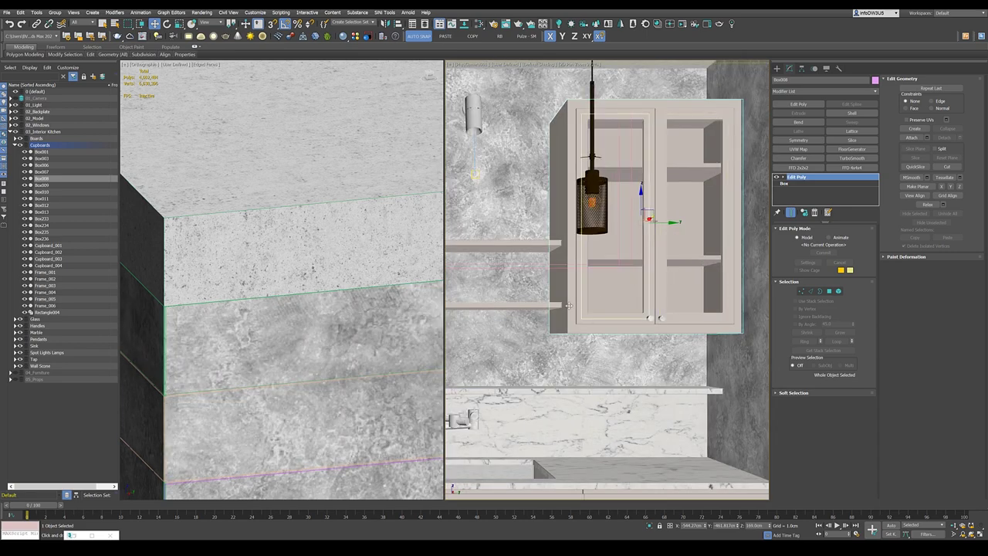
{"action": "scroll", "coordinate": [576, 300], "scroll_direction": "up", "scroll_amount": 2}
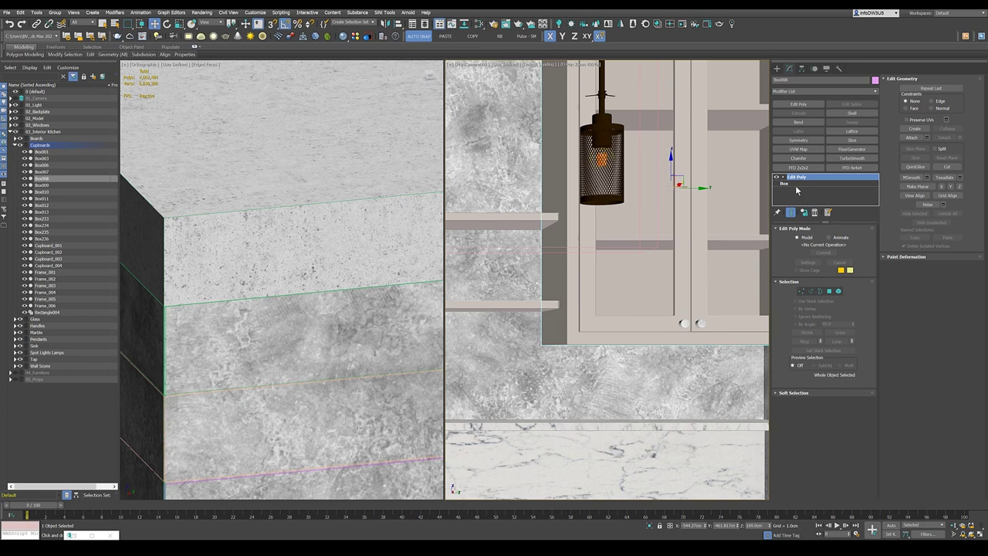
{"action": "left_click", "coordinate": [649, 525]}
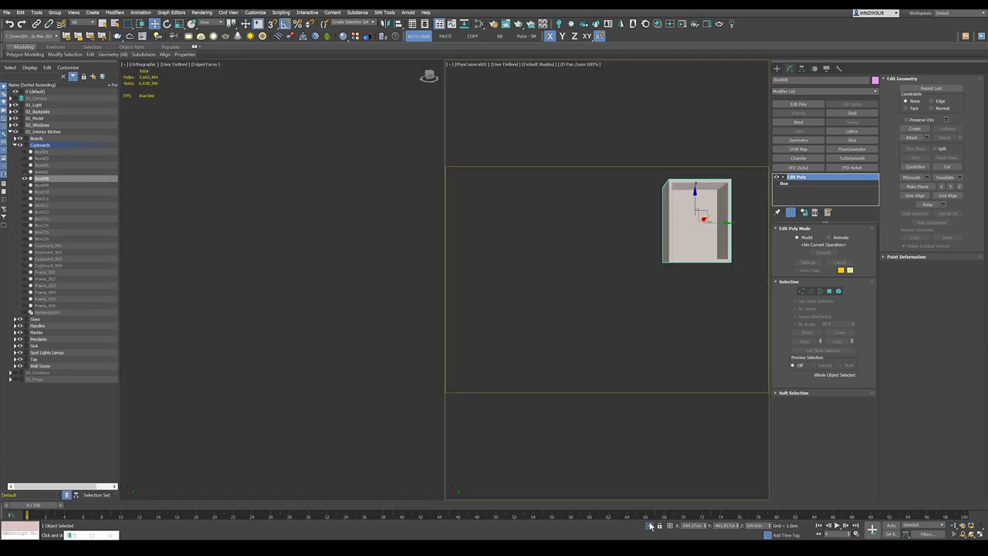
{"action": "left_click", "coordinate": [377, 238]}
{"action": "scroll", "coordinate": [355, 235], "scroll_direction": "down", "scroll_amount": 3}
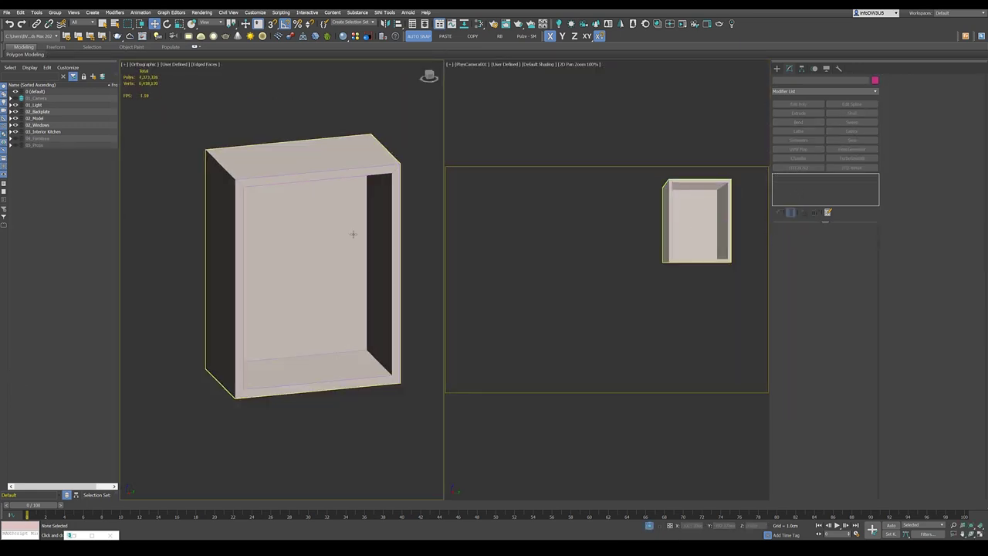
{"action": "scroll", "coordinate": [340, 243], "scroll_direction": "up", "scroll_amount": 2}
{"action": "left_click", "coordinate": [338, 242]}
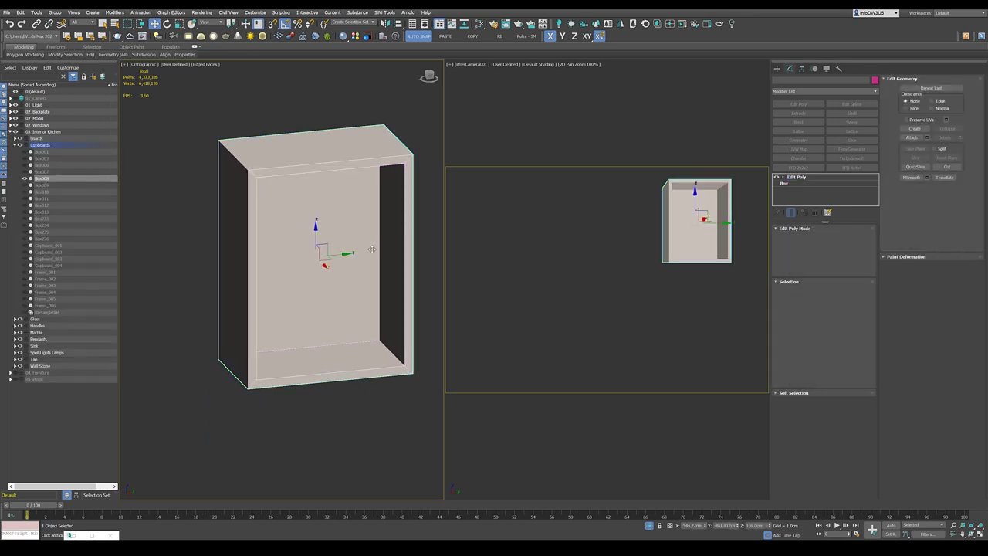
{"action": "left_click", "coordinate": [777, 177]}
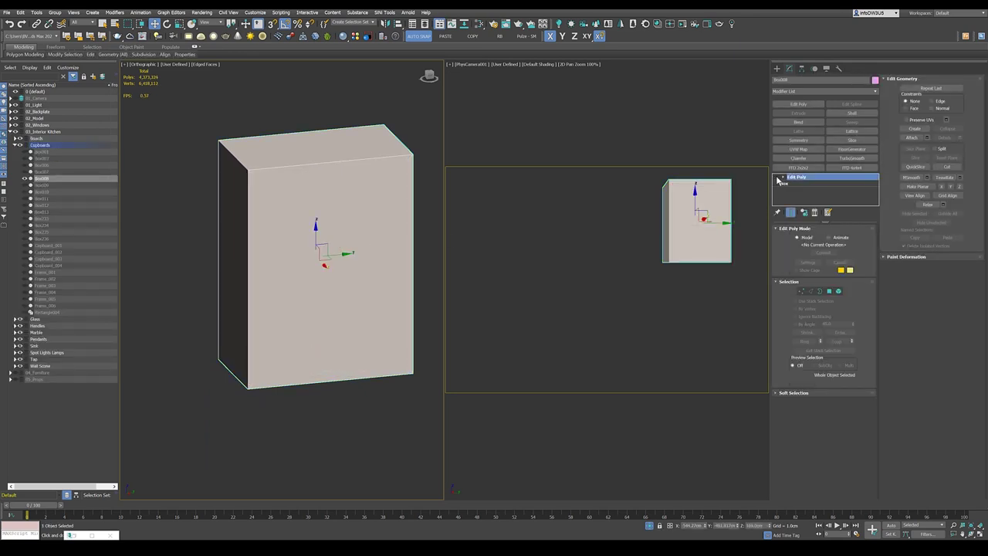
{"action": "left_click", "coordinate": [777, 177]}
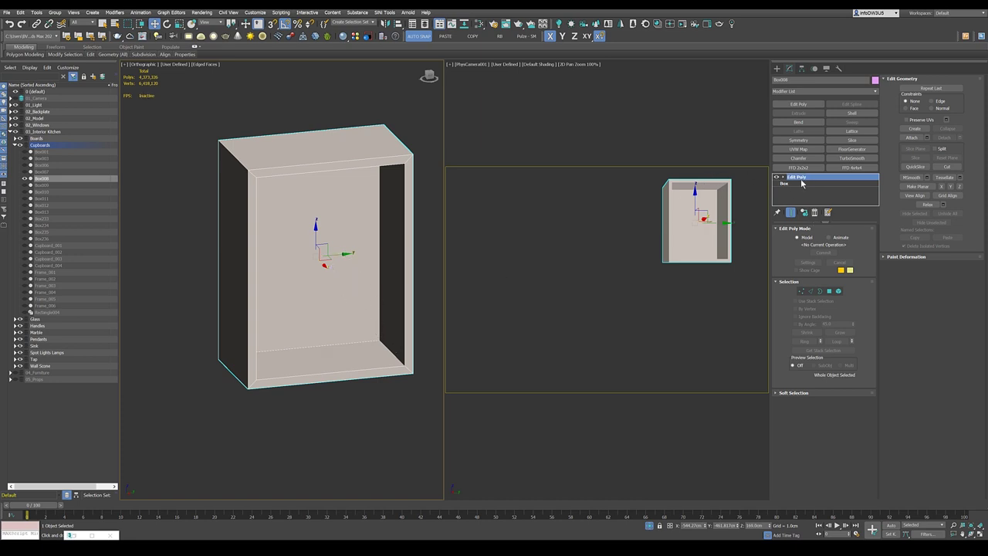
{"action": "left_click", "coordinate": [650, 526]}
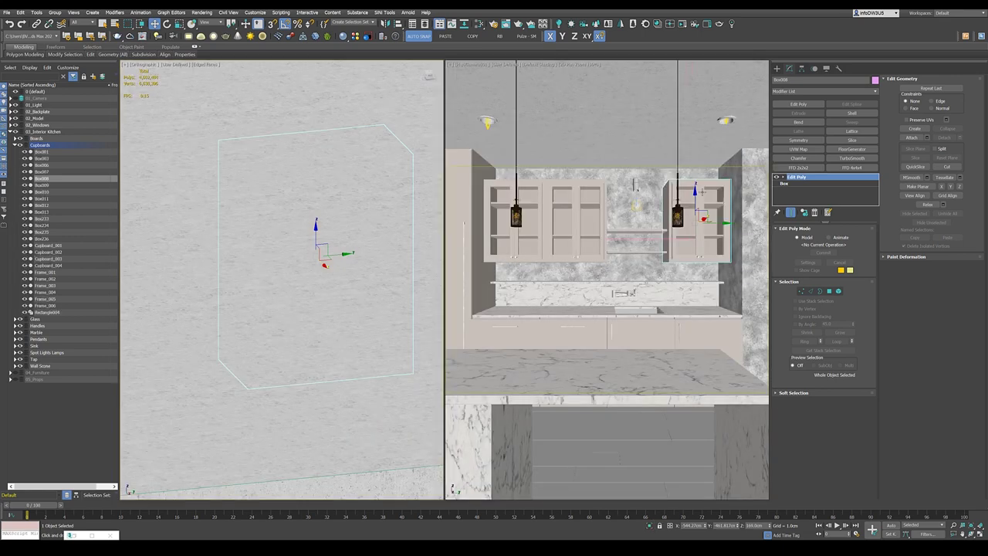
{"action": "scroll", "coordinate": [714, 180], "scroll_direction": "up", "scroll_amount": 5}
- Isolate the glass-door frame Frame_005 and turn the view to face it
{"action": "left_click", "coordinate": [644, 199]}
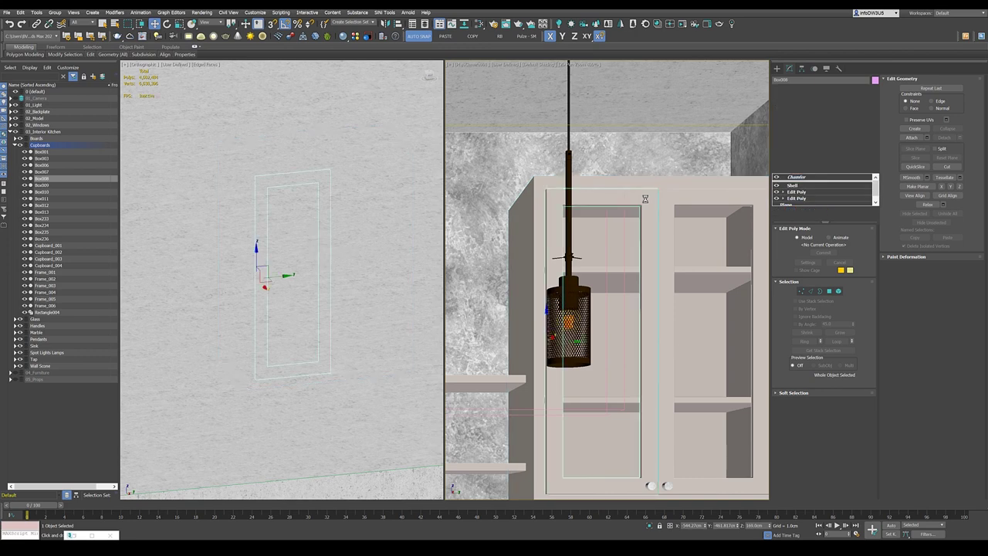
{"action": "scroll", "coordinate": [643, 194], "scroll_direction": "down", "scroll_amount": 3}
{"action": "scroll", "coordinate": [642, 193], "scroll_direction": "up", "scroll_amount": 3}
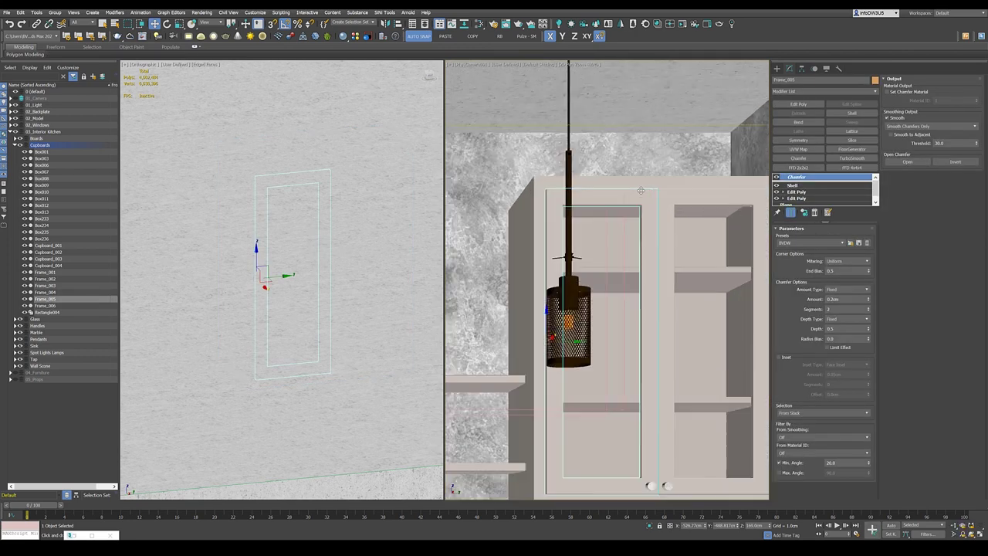
{"action": "scroll", "coordinate": [640, 190], "scroll_direction": "down", "scroll_amount": 2}
{"action": "scroll", "coordinate": [654, 386], "scroll_direction": "up", "scroll_amount": 2}
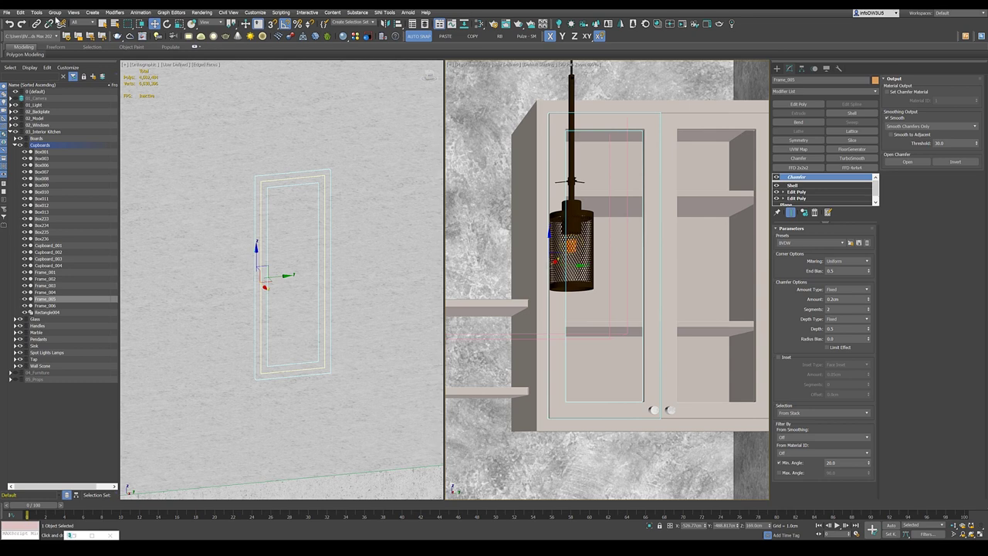
{"action": "left_click", "coordinate": [55, 12]}
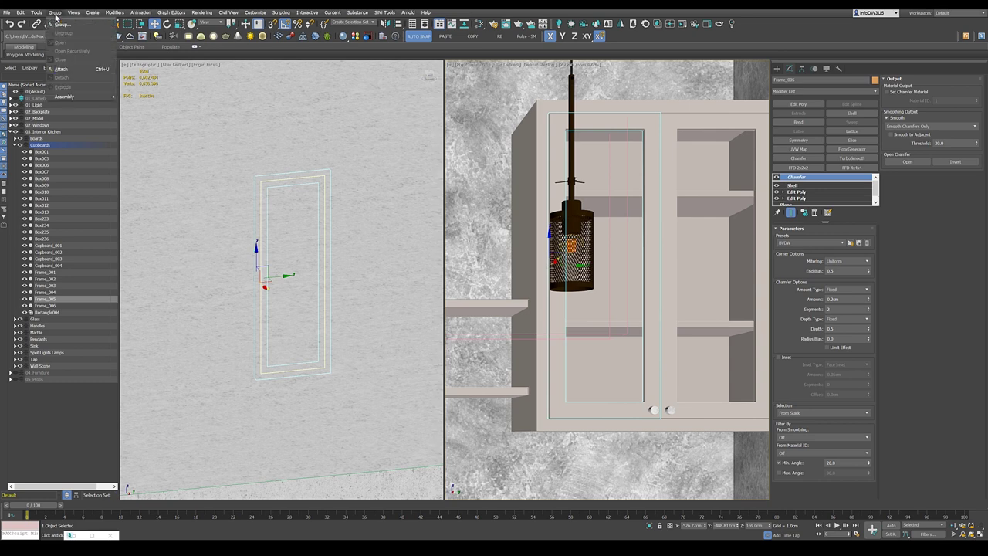
{"action": "left_click", "coordinate": [650, 525]}
{"action": "left_click", "coordinate": [650, 525]}
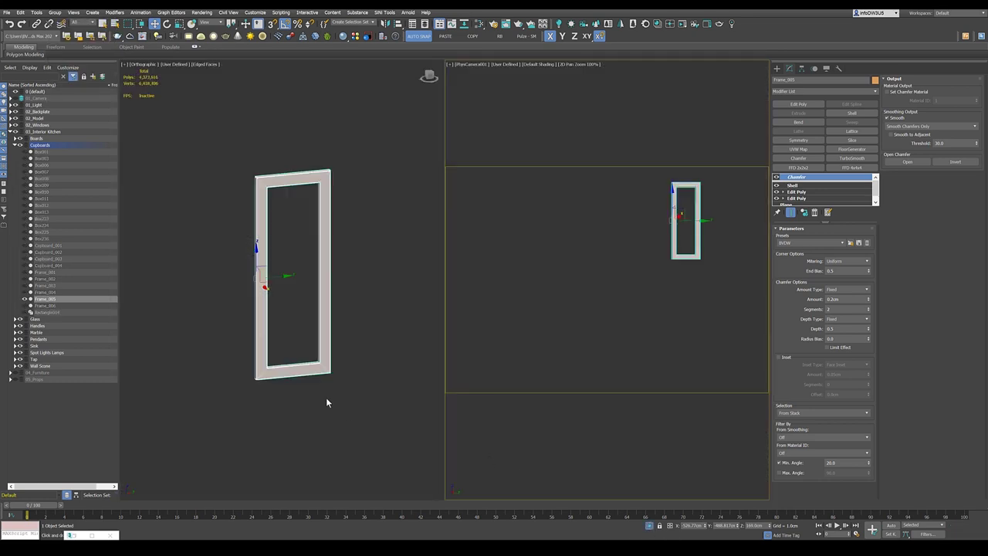
{"action": "middle_click_drag", "start_coordinate": [326, 399], "coordinate": [492, 308], "text": "alt"}
{"action": "scroll", "coordinate": [308, 309], "scroll_direction": "up", "scroll_amount": 3}
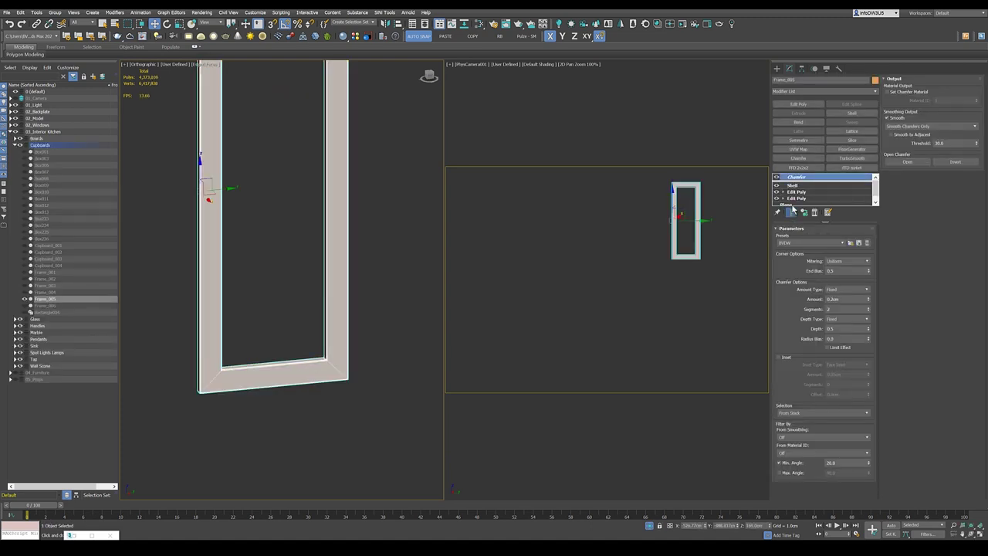
{"action": "scroll", "coordinate": [789, 192], "scroll_direction": "down", "scroll_amount": 1}
- Disable the Chamfer, Shell and Edit Poly modifiers to inspect the flat base Plane
{"action": "left_click", "coordinate": [776, 177]}
{"action": "left_click", "coordinate": [776, 185]}
{"action": "left_click", "coordinate": [777, 198]}
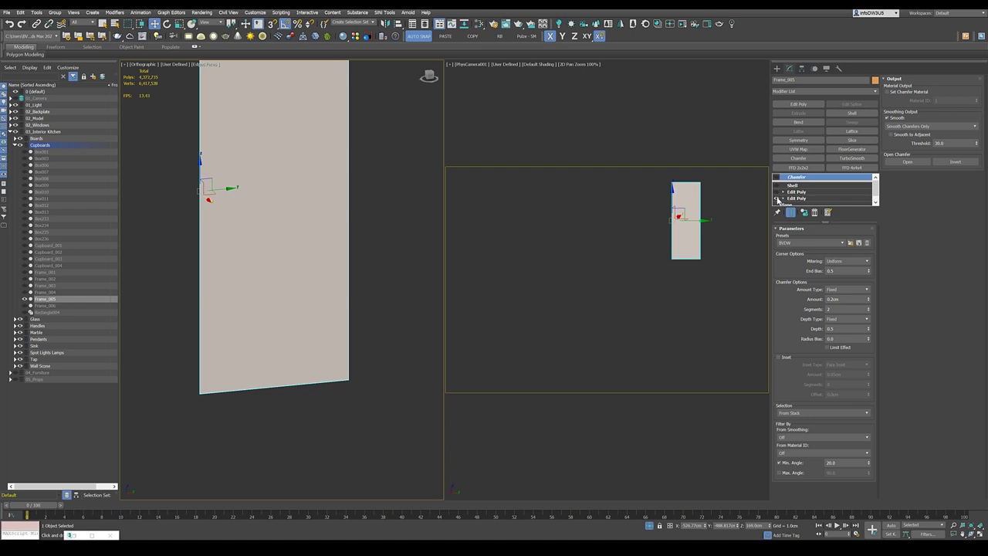
{"action": "left_click", "coordinate": [787, 203]}
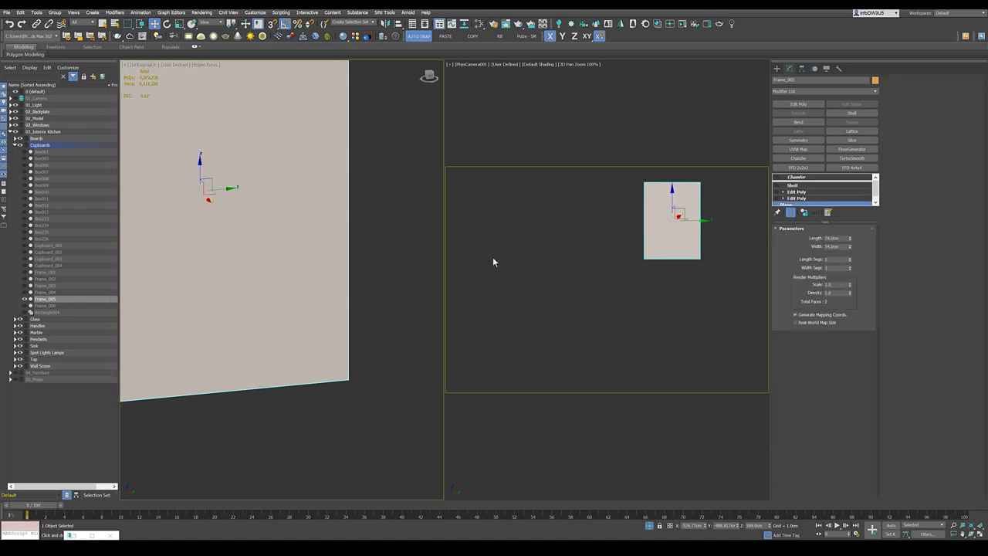
{"action": "scroll", "coordinate": [396, 263], "scroll_direction": "down", "scroll_amount": 3}
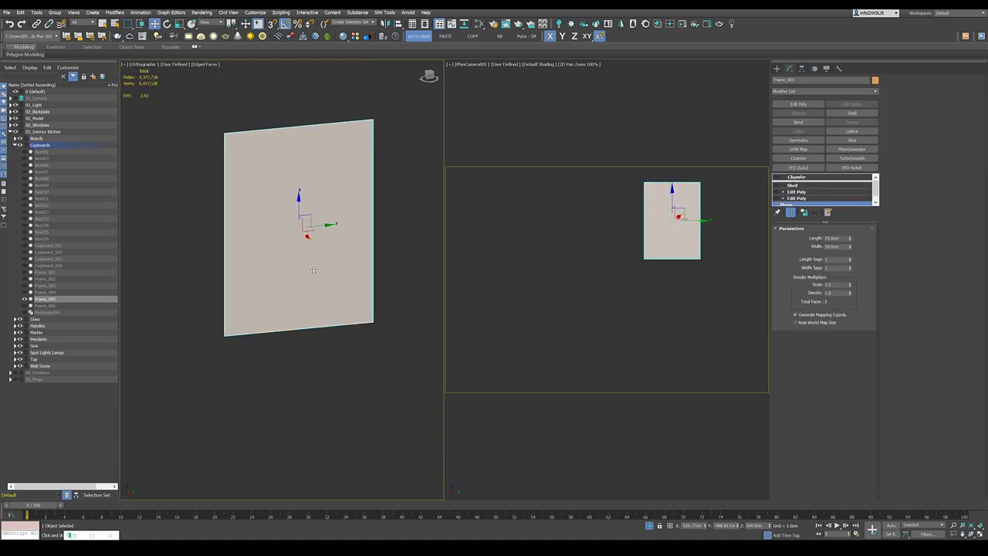
{"action": "middle_click_drag", "start_coordinate": [314, 270], "coordinate": [325, 221], "text": "alt"}
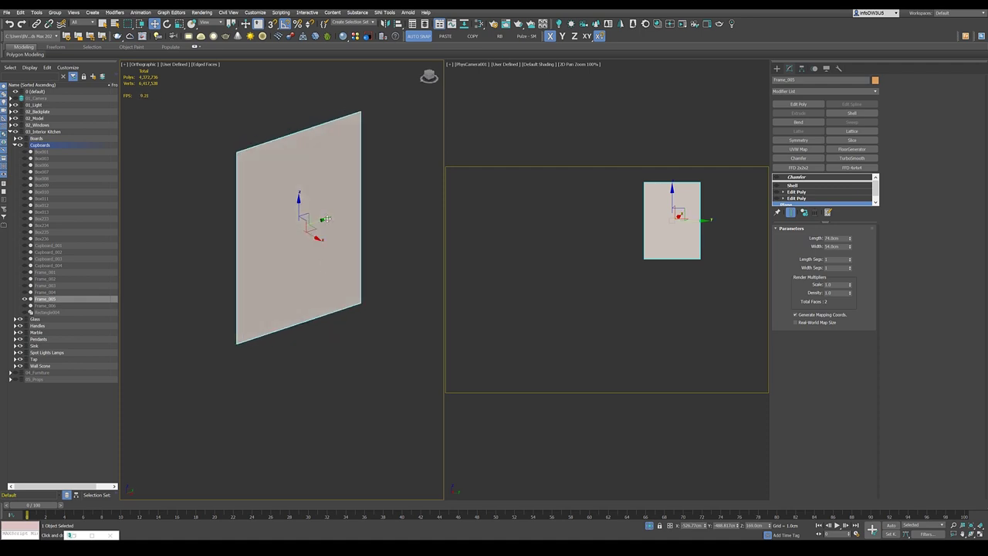
{"action": "scroll", "coordinate": [326, 219], "scroll_direction": "up", "scroll_amount": 2}
- Re-enable the edits, 1.5 cm Shell and 2-segment Chamfer, then exit isolation
{"action": "left_click", "coordinate": [776, 199]}
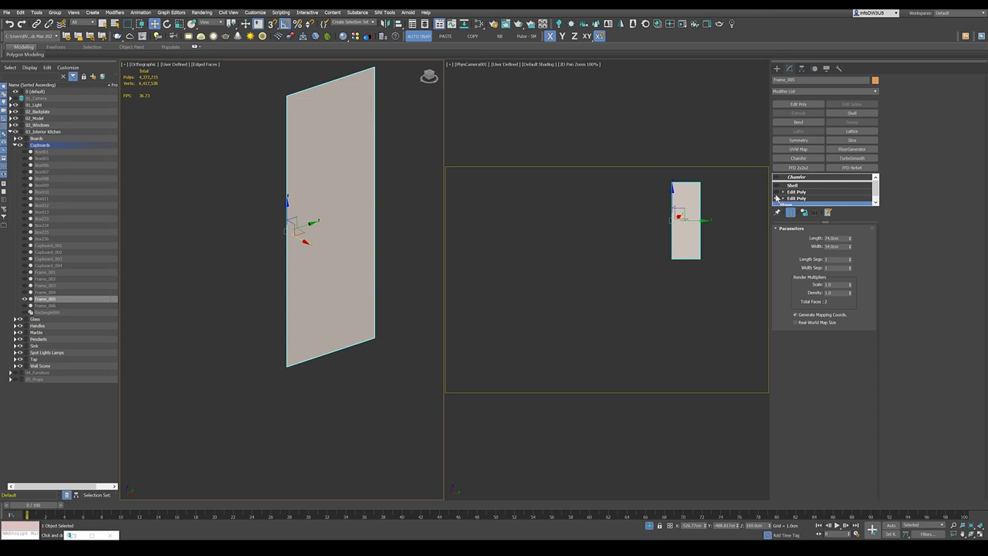
{"action": "left_click", "coordinate": [778, 192]}
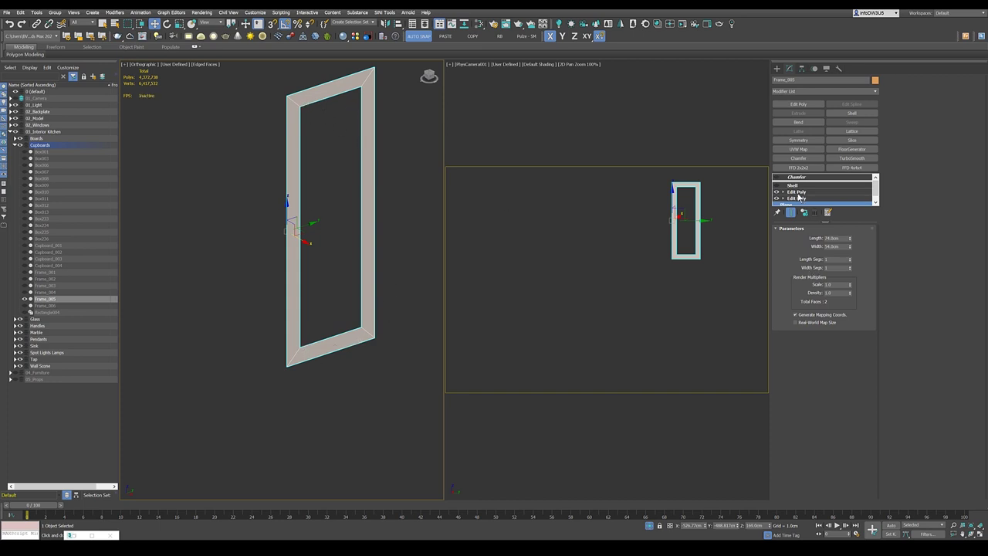
{"action": "left_click", "coordinate": [778, 186]}
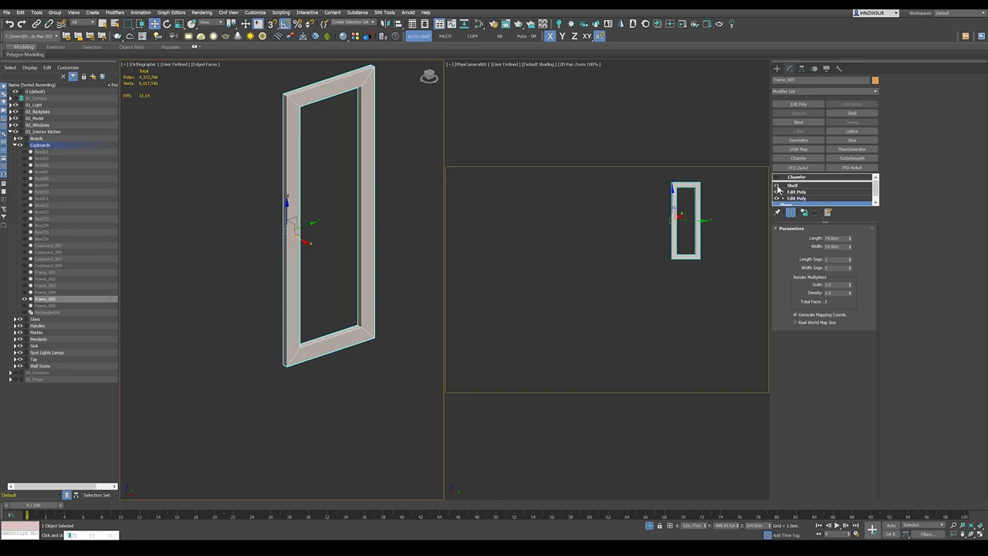
{"action": "left_click", "coordinate": [810, 186]}
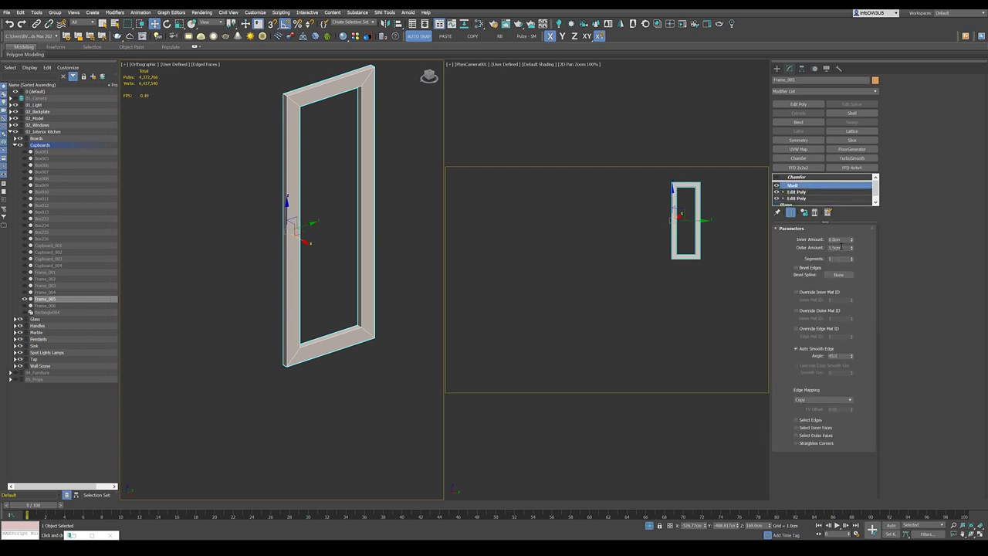
{"action": "left_click", "coordinate": [776, 177]}
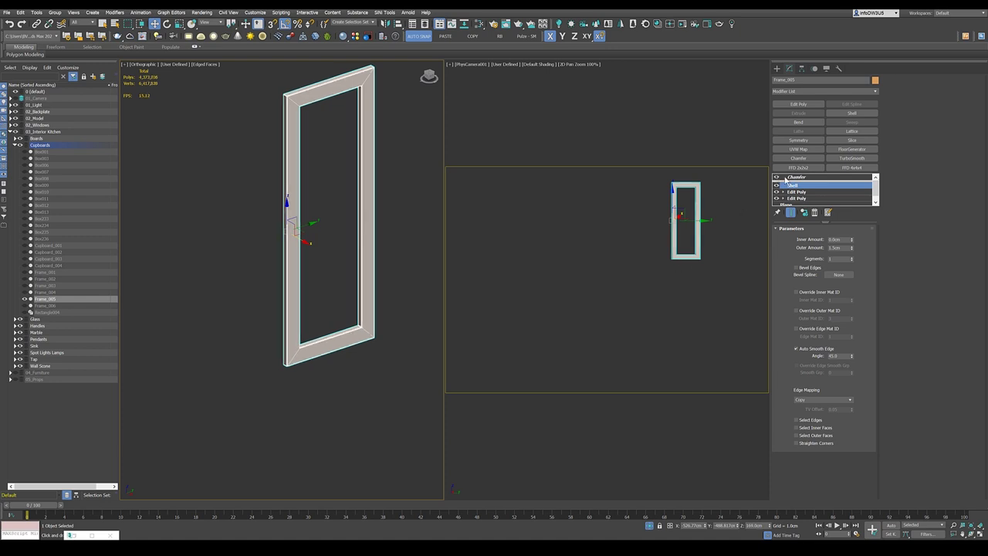
{"action": "left_click", "coordinate": [797, 179]}
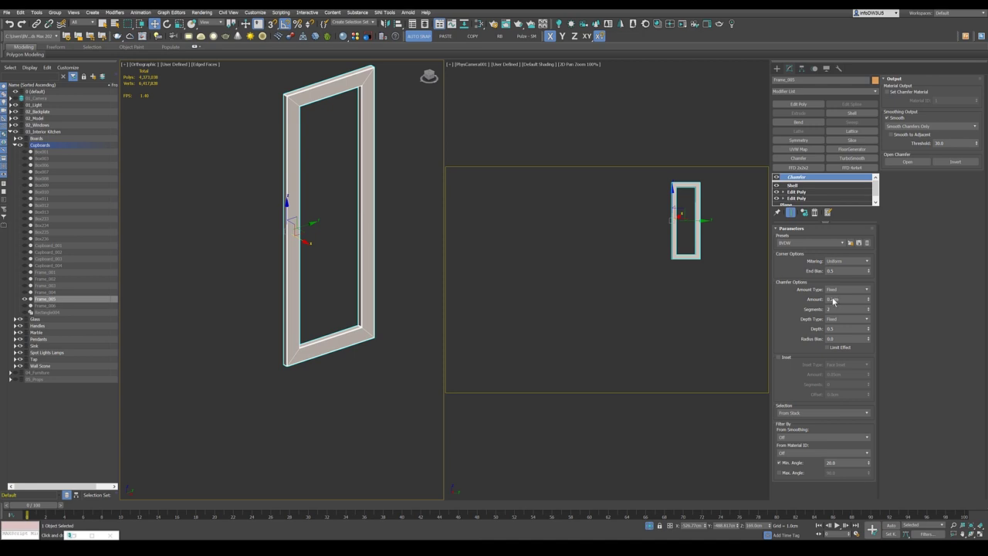
{"action": "left_click", "coordinate": [649, 526]}
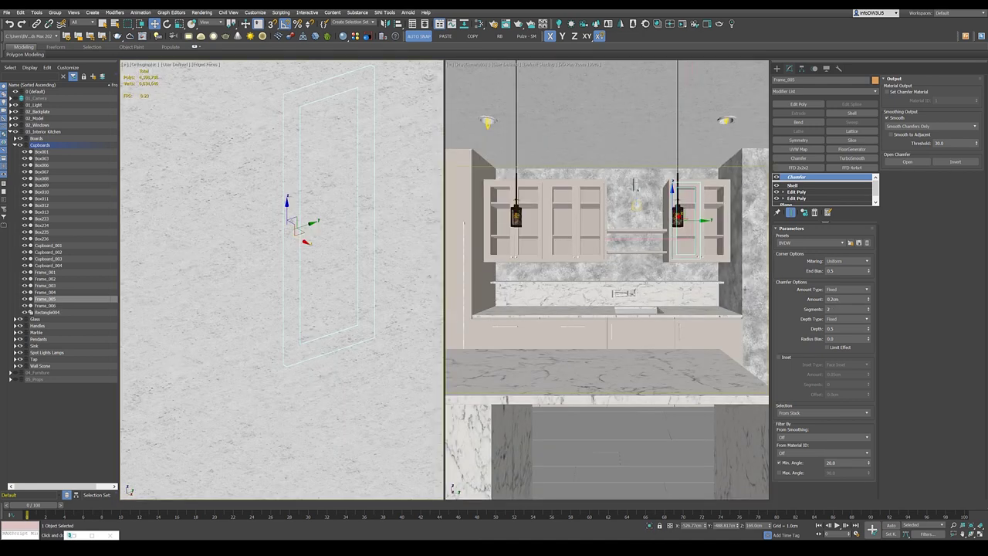
- Zoom onto the knobs and show Knob_003's 50-sided base Cylinder settings
{"action": "scroll", "coordinate": [744, 289], "scroll_direction": "up", "scroll_amount": 5}
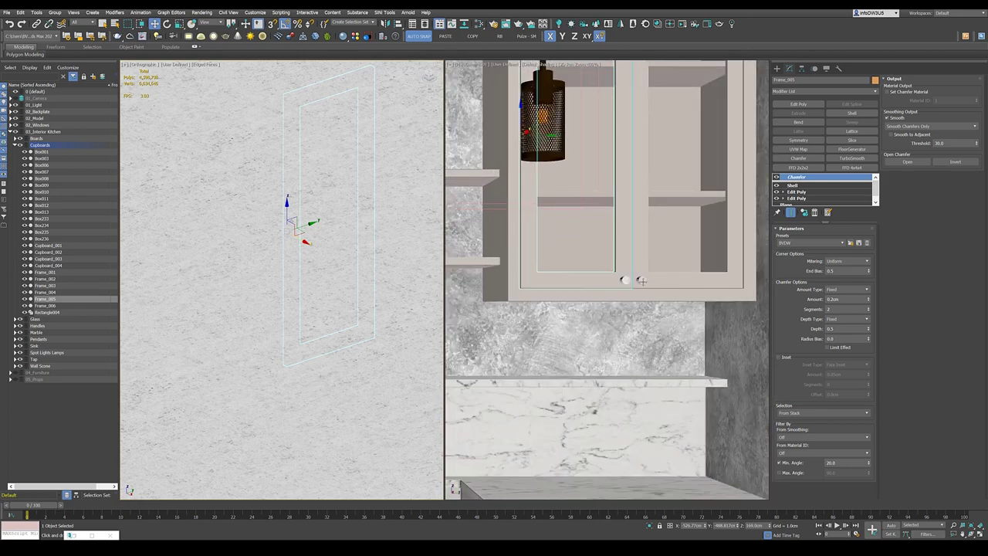
{"action": "scroll", "coordinate": [641, 280], "scroll_direction": "up", "scroll_amount": 3}
{"action": "left_click", "coordinate": [590, 276]}
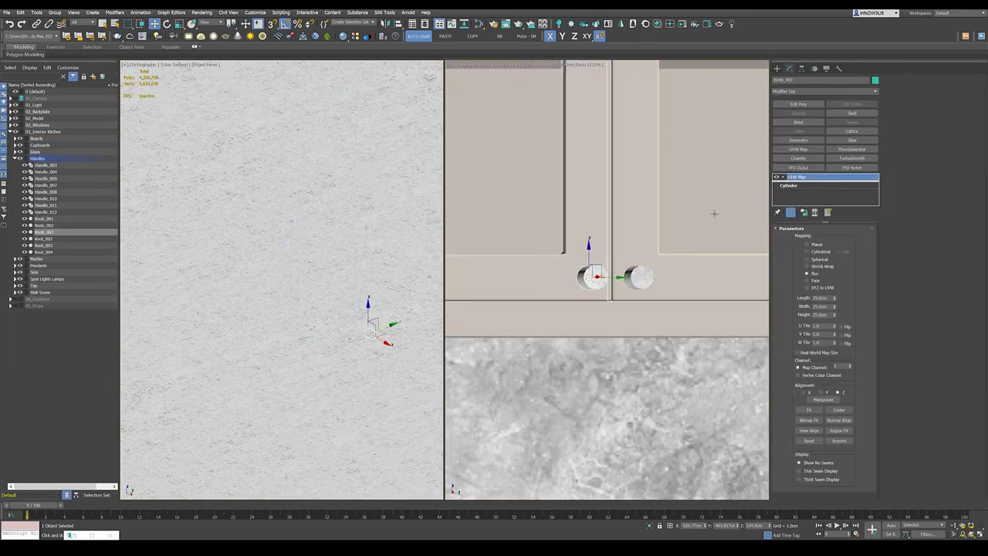
{"action": "left_click", "coordinate": [795, 187]}
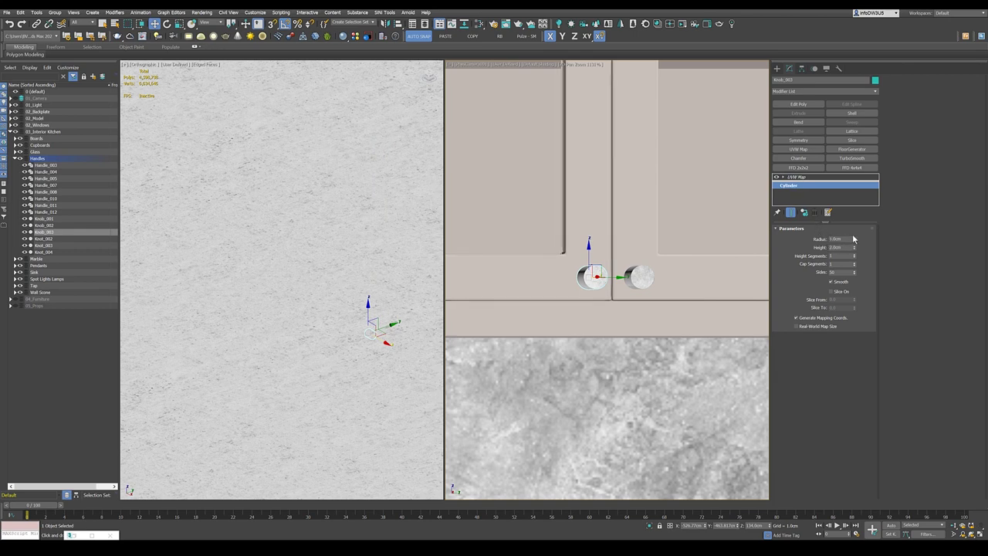
{"action": "scroll", "coordinate": [698, 257], "scroll_direction": "down", "scroll_amount": 10}
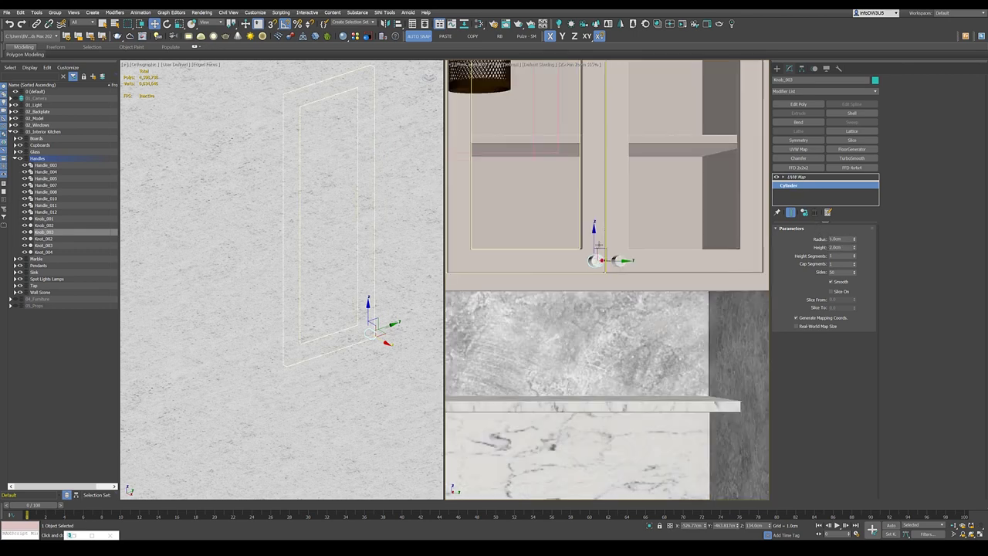
{"action": "scroll", "coordinate": [640, 258], "scroll_direction": "down", "scroll_amount": 5}
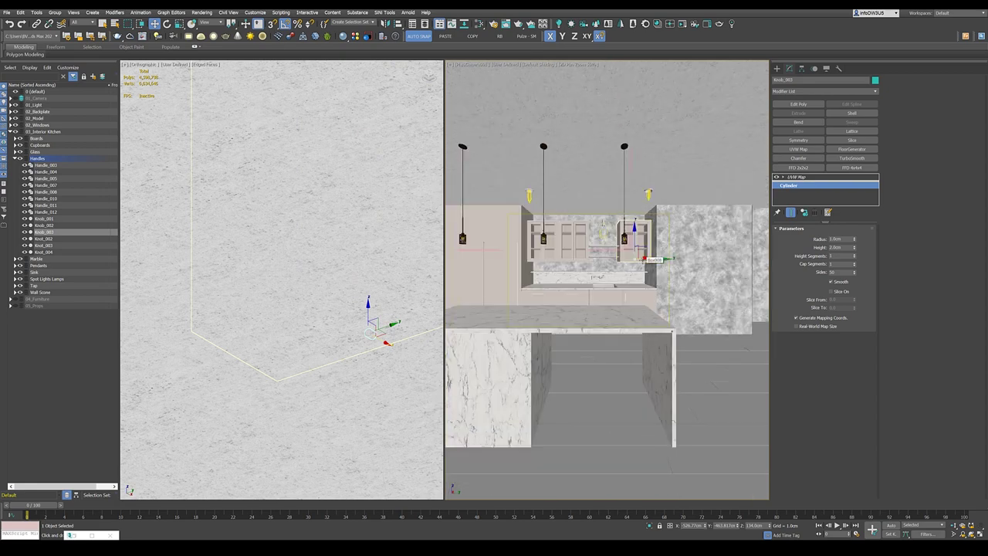
- Select the marble island and isolate it
{"action": "scroll", "coordinate": [644, 291], "scroll_direction": "down", "scroll_amount": 3}
{"action": "scroll", "coordinate": [647, 328], "scroll_direction": "up", "scroll_amount": 3}
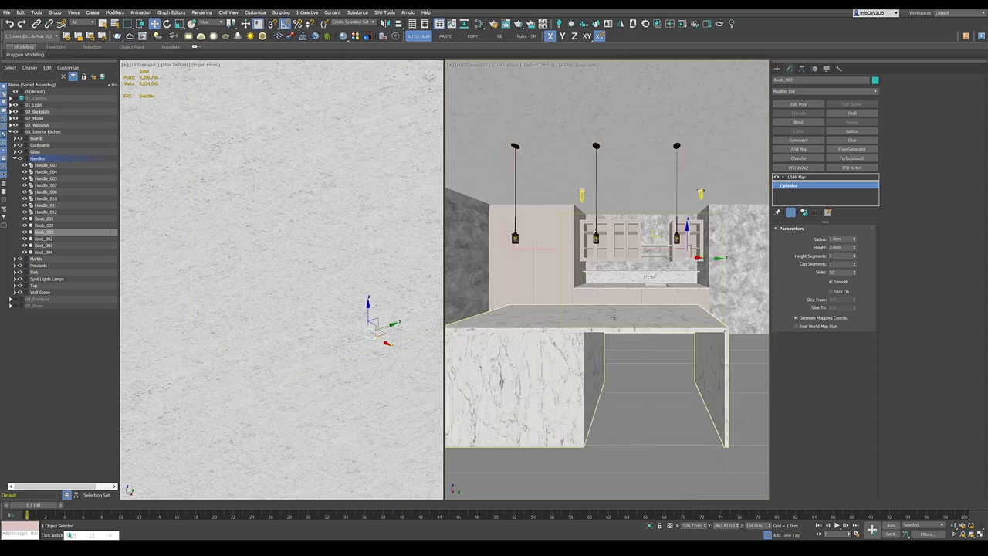
{"action": "left_click", "coordinate": [614, 318]}
{"action": "left_click", "coordinate": [651, 525]}
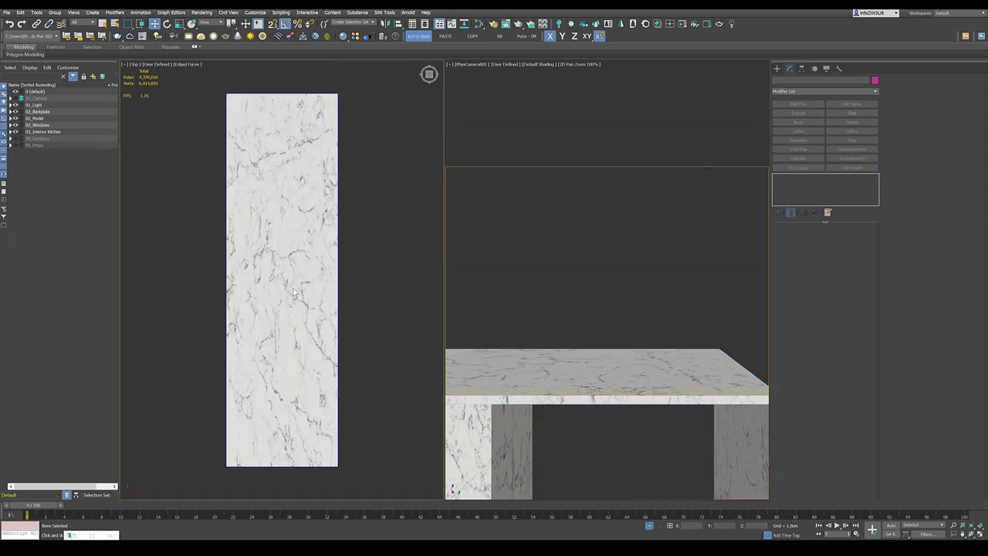
- Orbit the left view around the isolated island, deselect it, then reselect the island group
{"action": "left_click", "coordinate": [294, 292]}
{"action": "scroll", "coordinate": [290, 282], "scroll_direction": "down", "scroll_amount": 5}
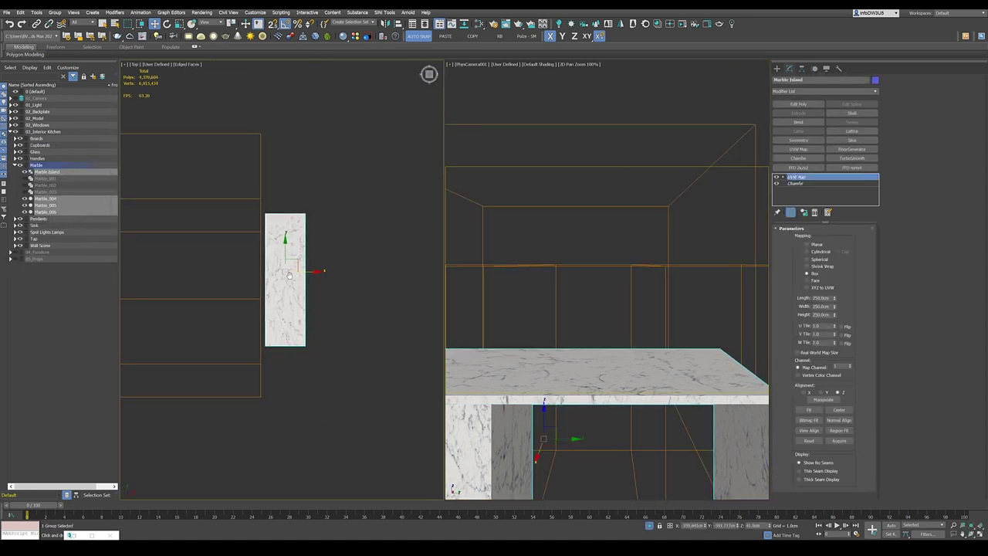
{"action": "key", "text": "super"}
{"action": "middle_click_drag", "start_coordinate": [288, 275], "coordinate": [287, 266], "text": "alt"}
{"action": "left_click", "coordinate": [353, 345]}
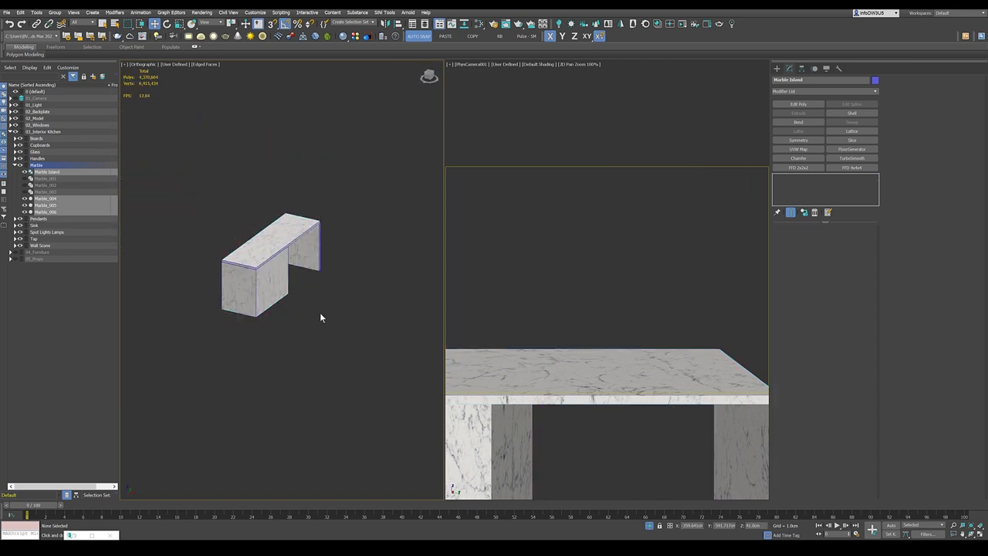
{"action": "scroll", "coordinate": [320, 312], "scroll_direction": "up", "scroll_amount": 5}
{"action": "scroll", "coordinate": [343, 330], "scroll_direction": "down", "scroll_amount": 3}
{"action": "scroll", "coordinate": [344, 331], "scroll_direction": "up", "scroll_amount": 2}
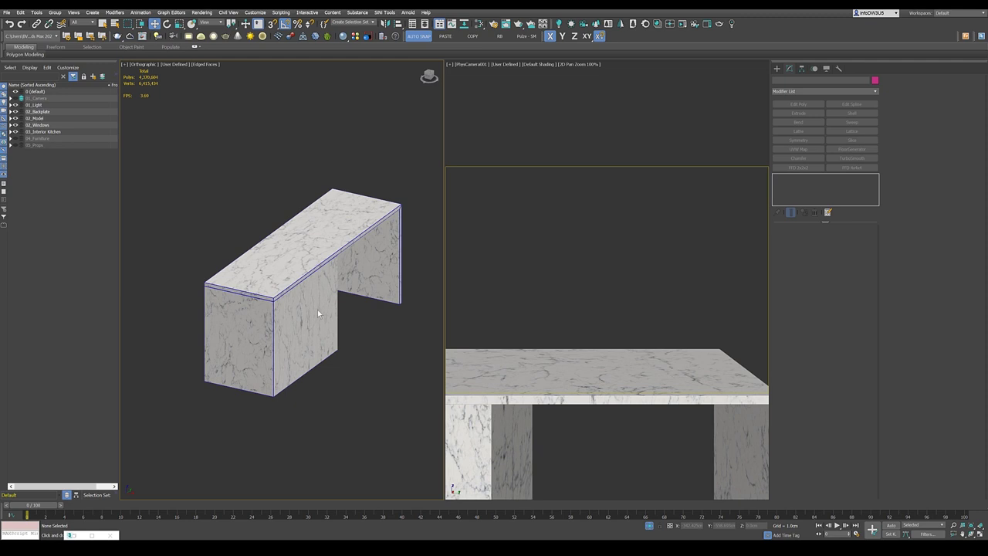
{"action": "left_click", "coordinate": [318, 310]}
- Open the island group and show Marble_004's base Box dimensions
{"action": "left_click", "coordinate": [55, 13]}
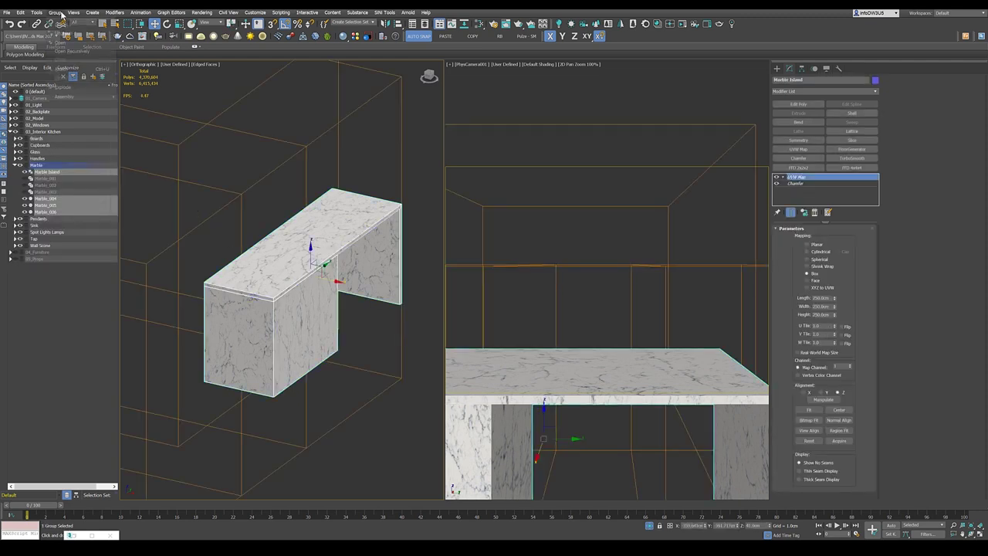
{"action": "left_click", "coordinate": [69, 45]}
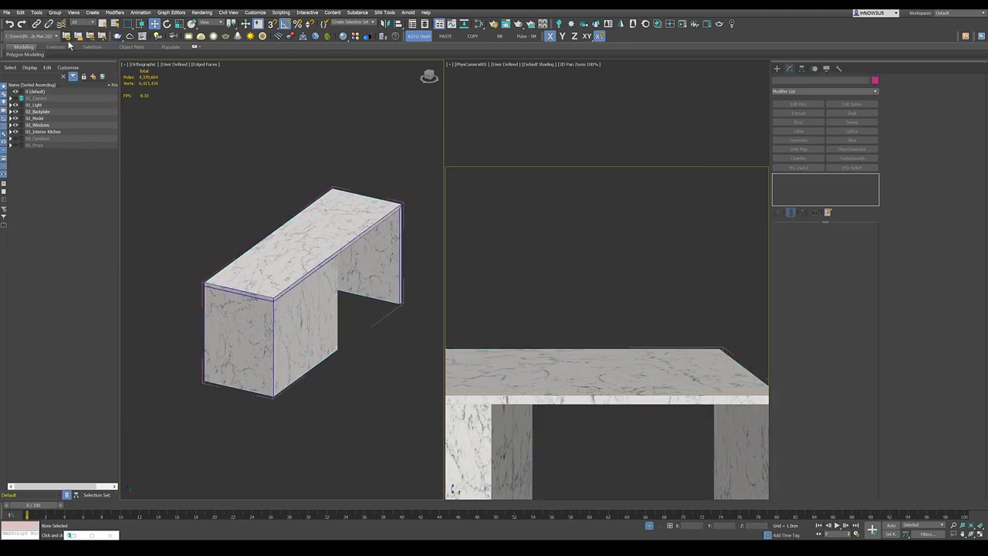
{"action": "left_click", "coordinate": [268, 249]}
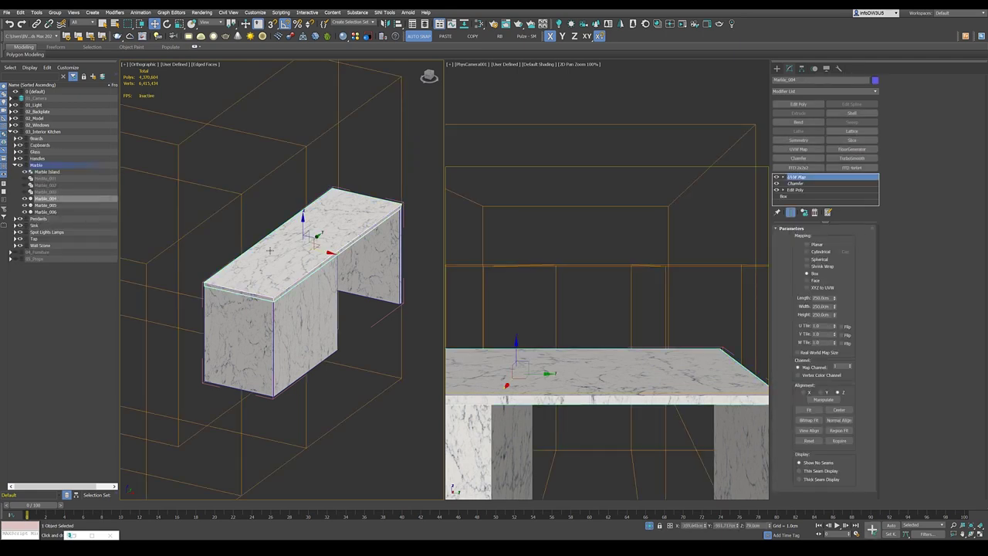
{"action": "left_click", "coordinate": [795, 197]}
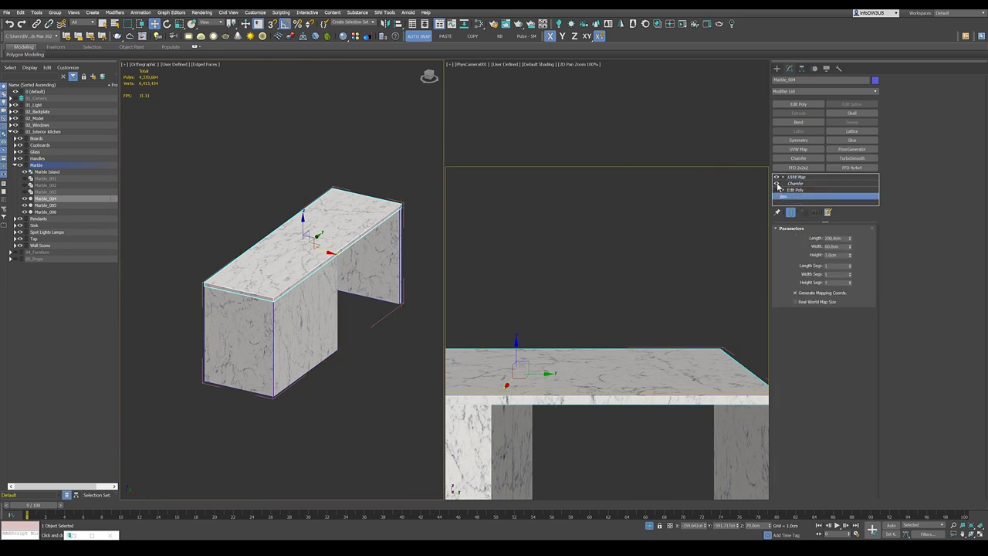
- Toggle Marble_004's UVW Map and Chamfer, review Edit Poly, and show the 250 cm Box mapping
{"action": "left_click", "coordinate": [776, 177]}
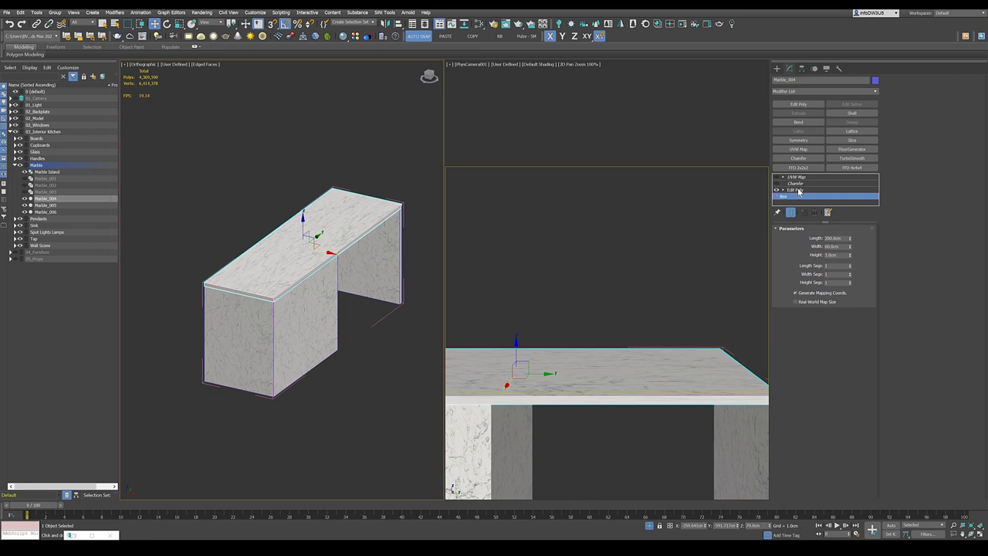
{"action": "left_click", "coordinate": [778, 191]}
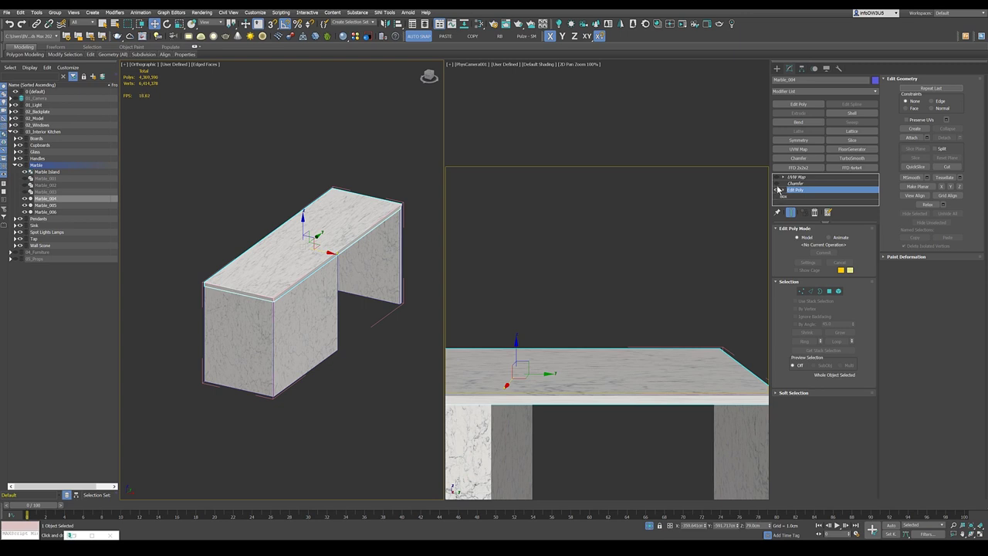
{"action": "left_click", "coordinate": [777, 183]}
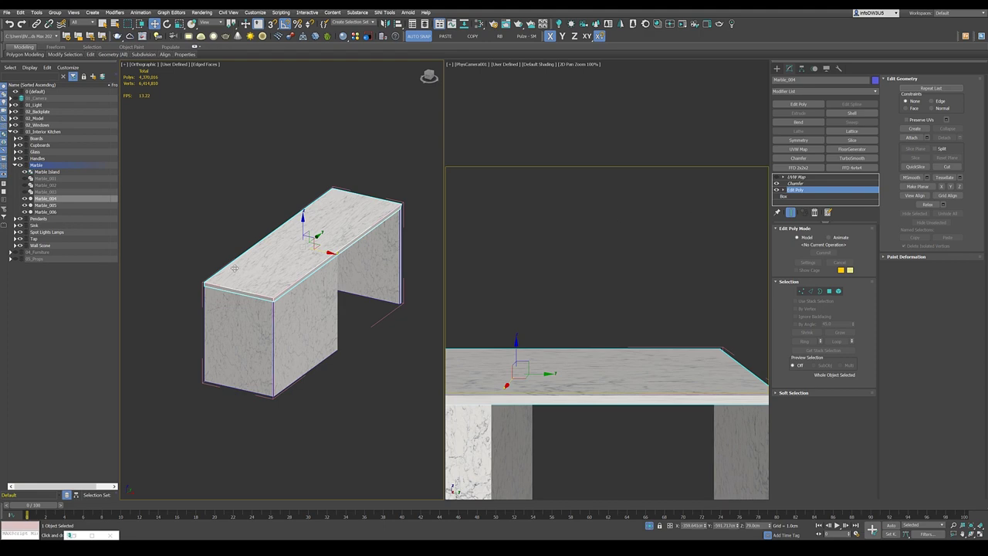
{"action": "scroll", "coordinate": [236, 270], "scroll_direction": "up", "scroll_amount": 10}
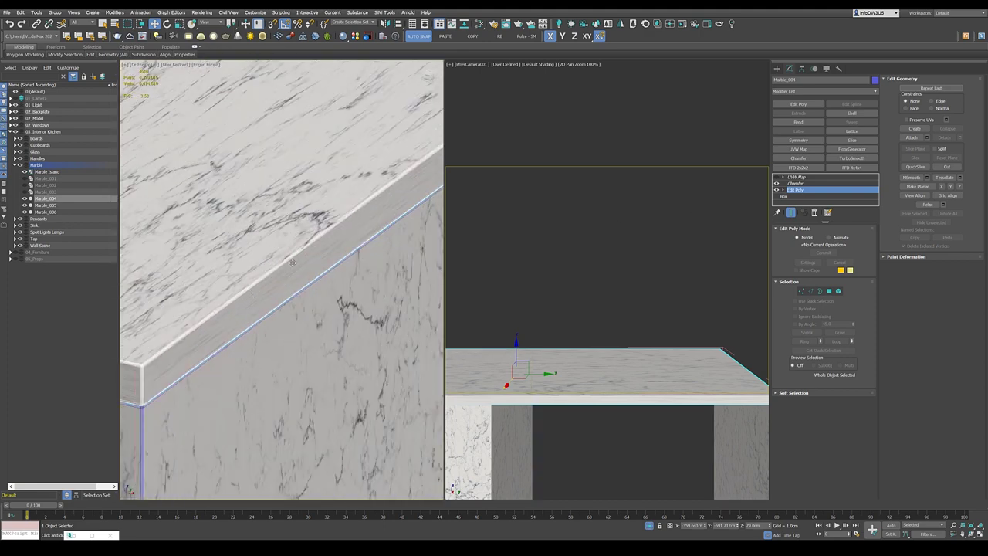
{"action": "scroll", "coordinate": [252, 295], "scroll_direction": "down", "scroll_amount": 6}
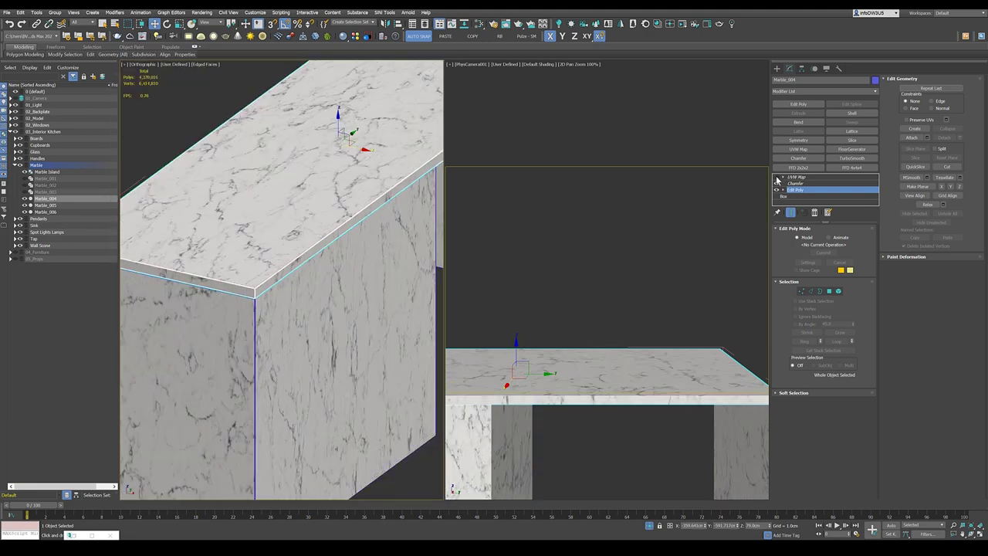
{"action": "scroll", "coordinate": [273, 286], "scroll_direction": "down", "scroll_amount": 3}
{"action": "scroll", "coordinate": [262, 309], "scroll_direction": "up", "scroll_amount": 5}
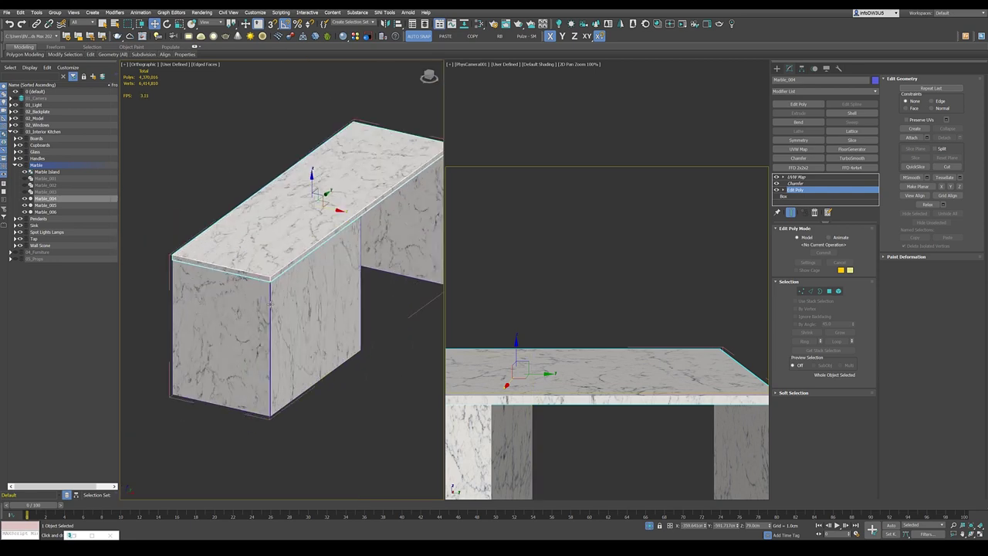
{"action": "left_click", "coordinate": [808, 177]}
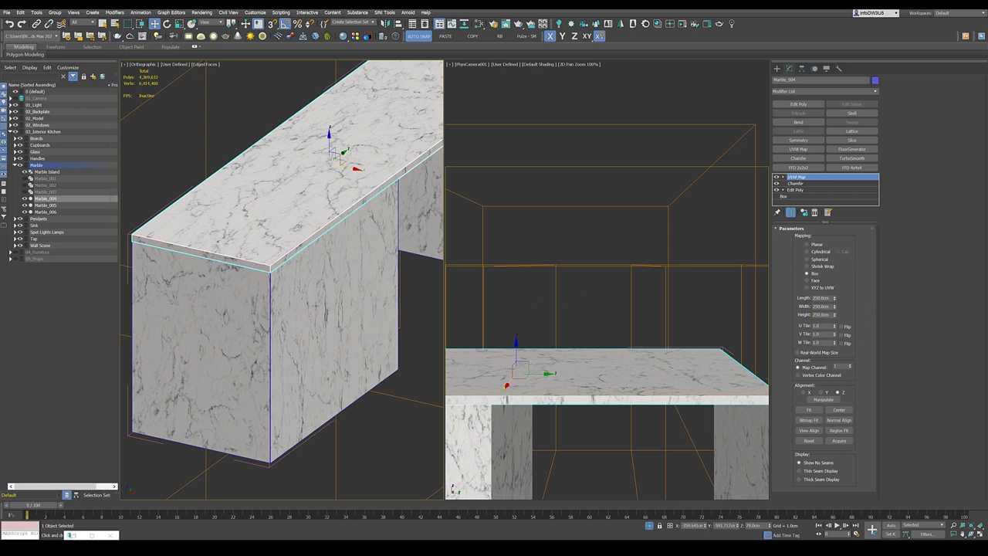
{"action": "left_click", "coordinate": [249, 309]}
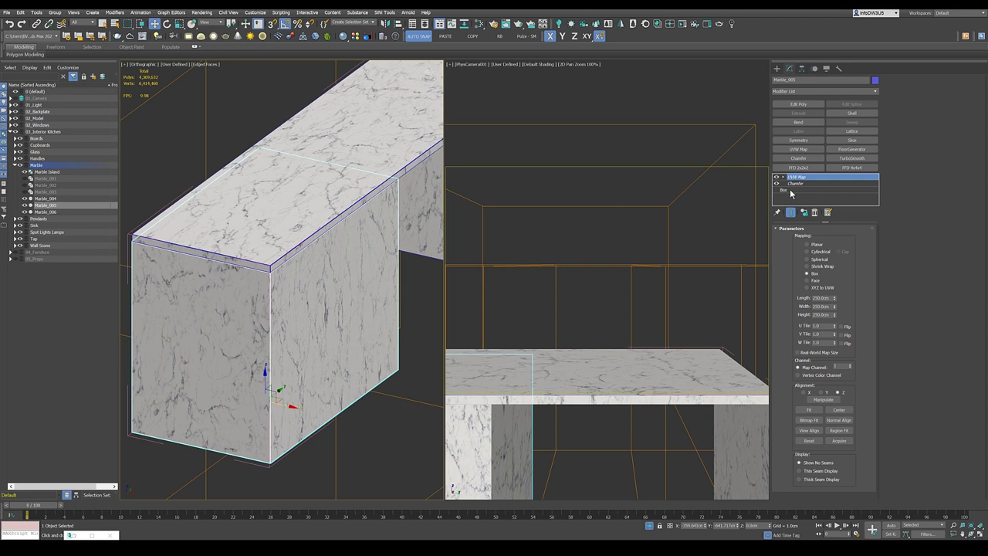
{"action": "scroll", "coordinate": [587, 273], "scroll_direction": "down", "scroll_amount": 5}
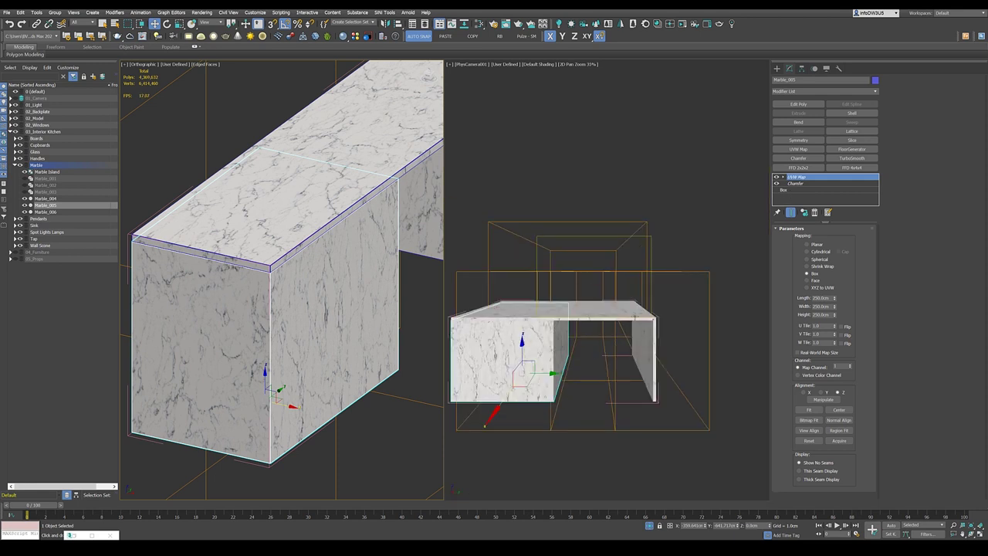
{"action": "scroll", "coordinate": [648, 309], "scroll_direction": "up", "scroll_amount": 2}
{"action": "left_click", "coordinate": [656, 347]}
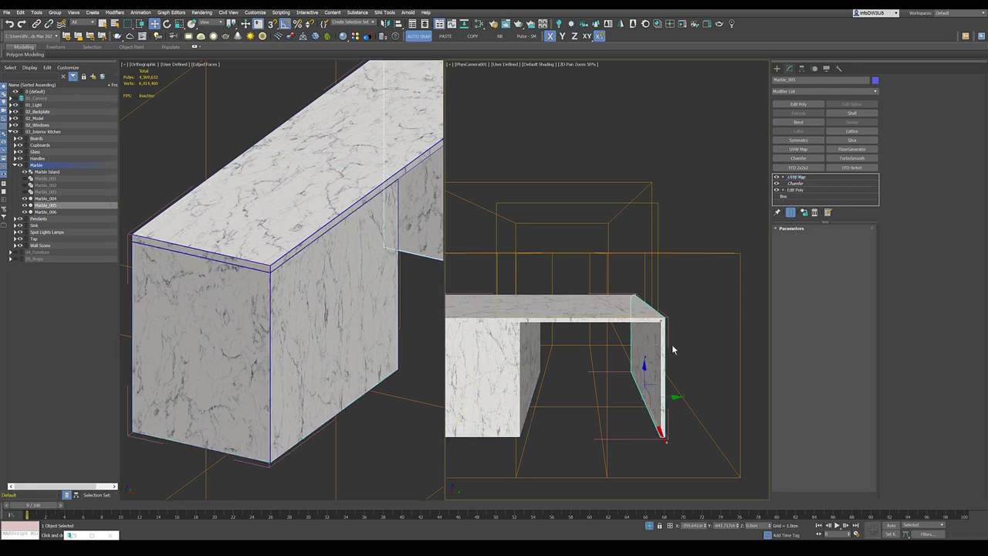
{"action": "scroll", "coordinate": [657, 324], "scroll_direction": "up", "scroll_amount": 4}
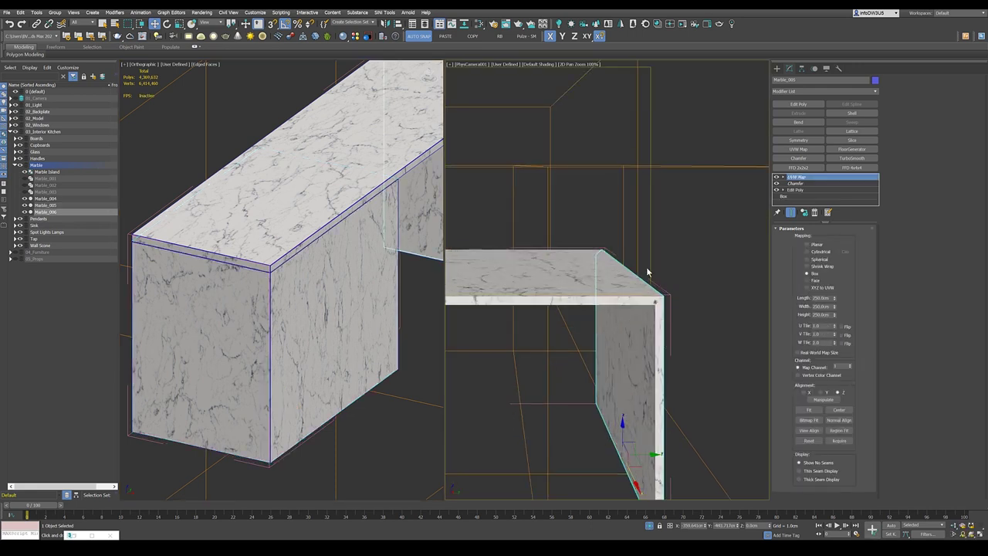
{"action": "scroll", "coordinate": [658, 307], "scroll_direction": "down", "scroll_amount": 2}
{"action": "left_click", "coordinate": [792, 198]}
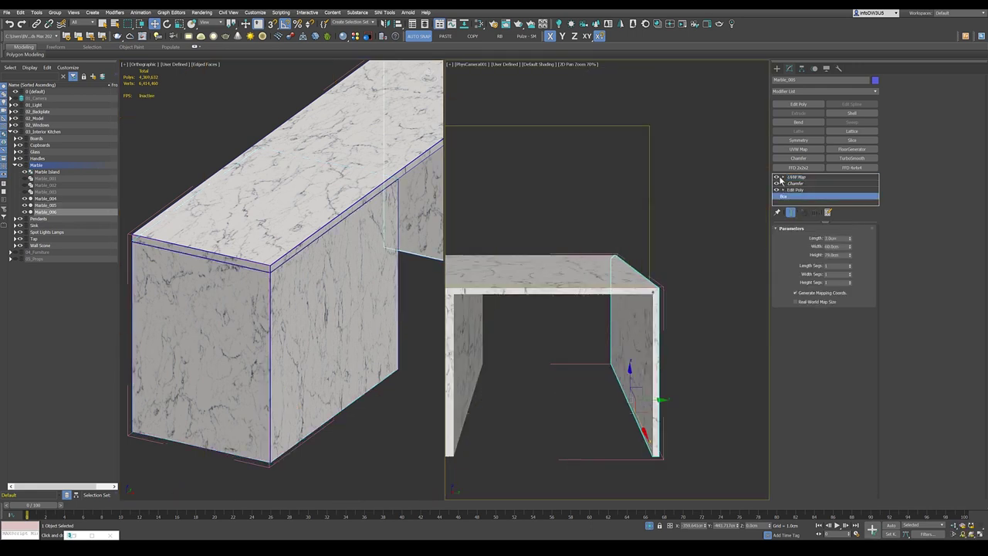
{"action": "left_click", "coordinate": [777, 178]}
{"action": "left_click", "coordinate": [777, 185]}
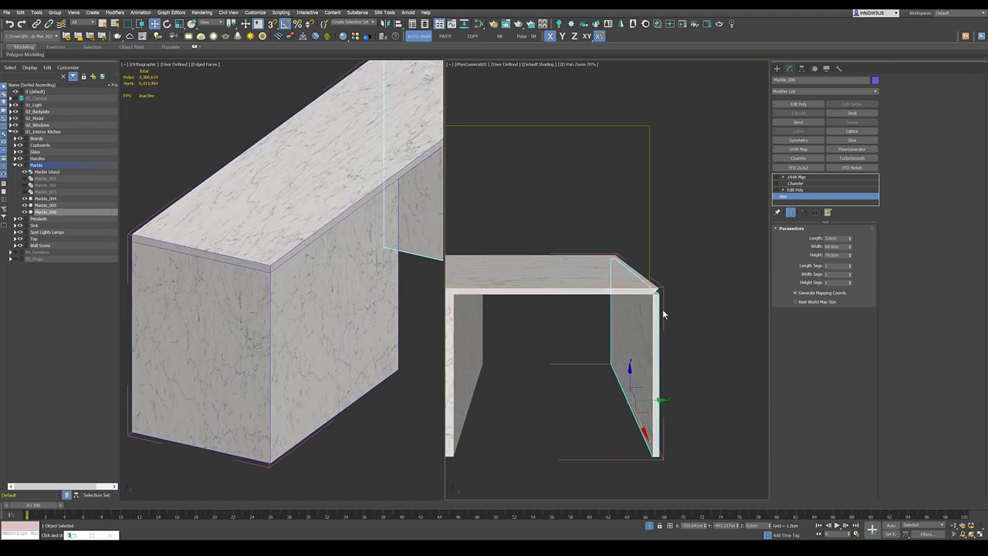
{"action": "scroll", "coordinate": [663, 314], "scroll_direction": "up", "scroll_amount": 2}
{"action": "left_click", "coordinate": [777, 190]}
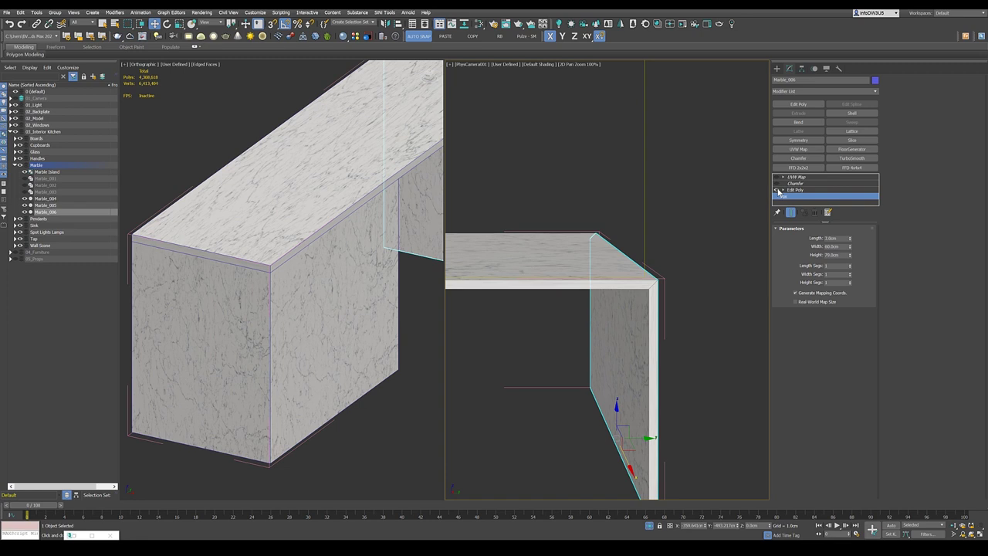
{"action": "left_click", "coordinate": [778, 190]}
{"action": "scroll", "coordinate": [654, 287], "scroll_direction": "up", "scroll_amount": 6}
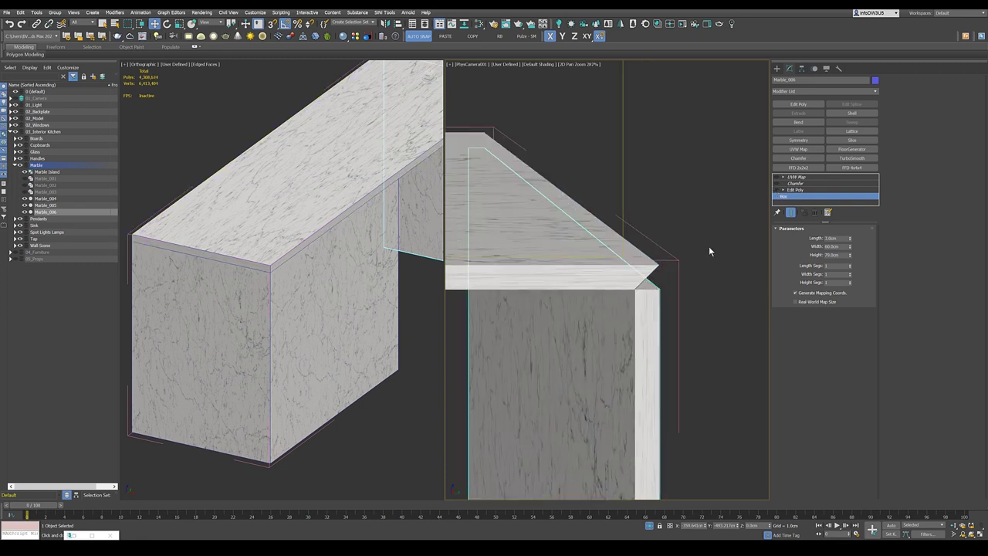
{"action": "left_click", "coordinate": [778, 191]}
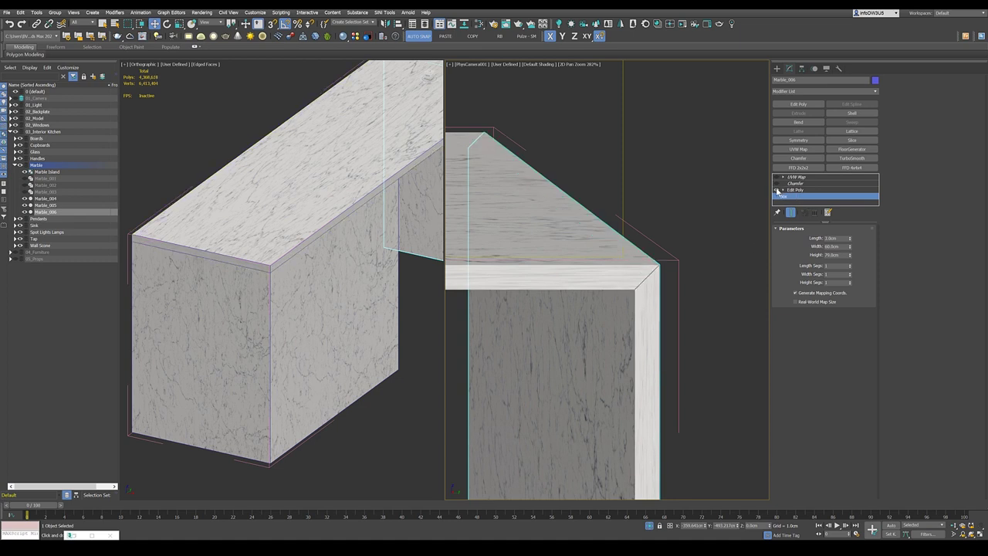
{"action": "left_click", "coordinate": [778, 184]}
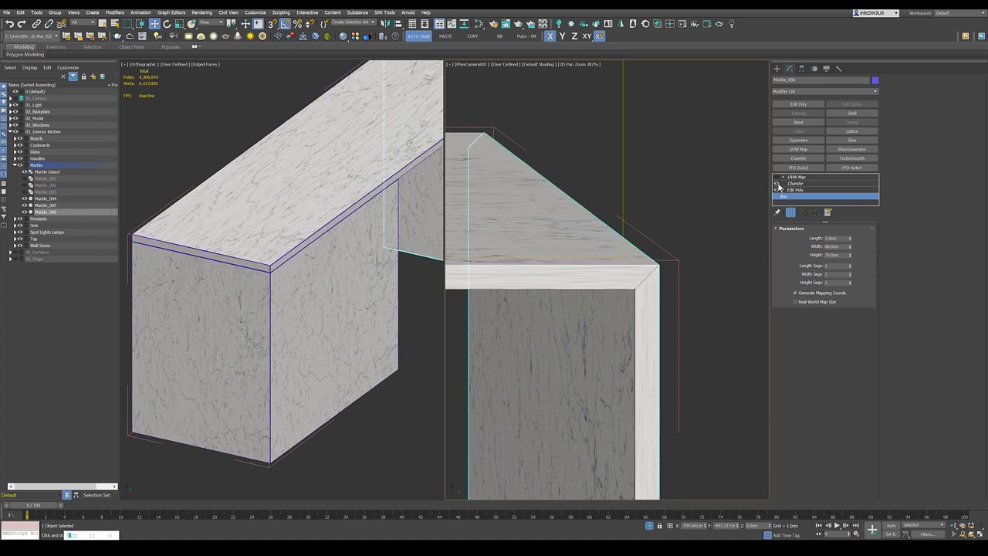
{"action": "left_click", "coordinate": [781, 183]}
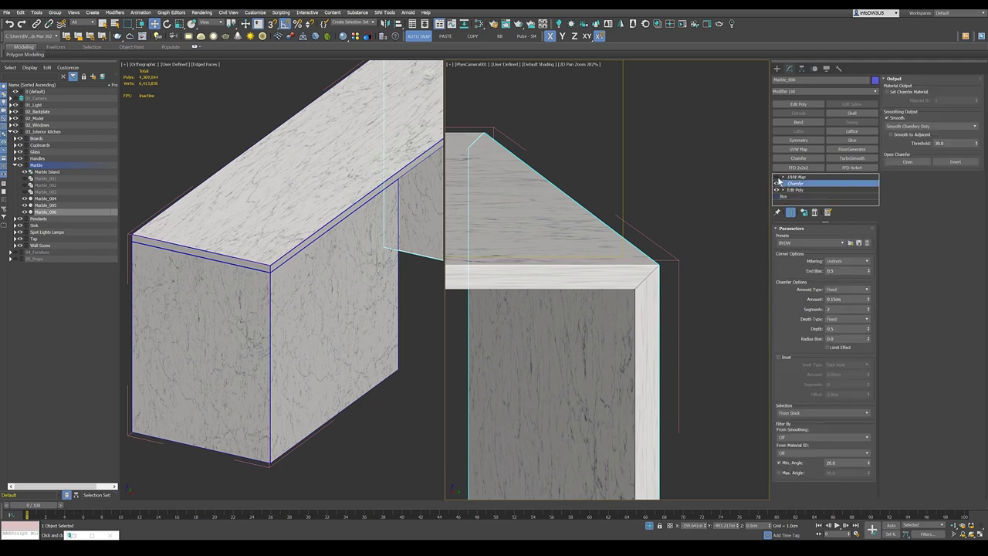
{"action": "left_click", "coordinate": [777, 178]}
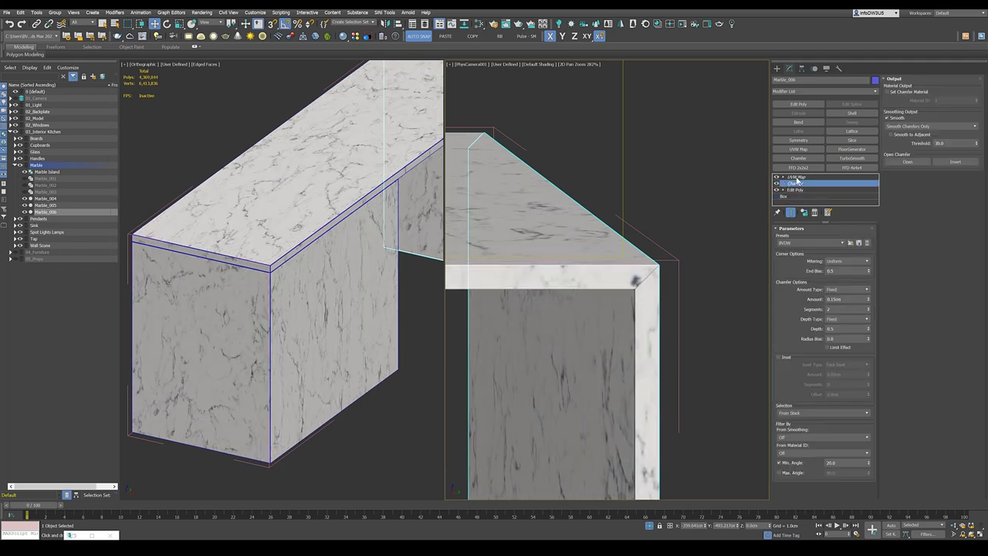
{"action": "left_click", "coordinate": [795, 177]}
{"action": "scroll", "coordinate": [749, 287], "scroll_direction": "down", "scroll_amount": 5}
{"action": "scroll", "coordinate": [748, 282], "scroll_direction": "up", "scroll_amount": 1}
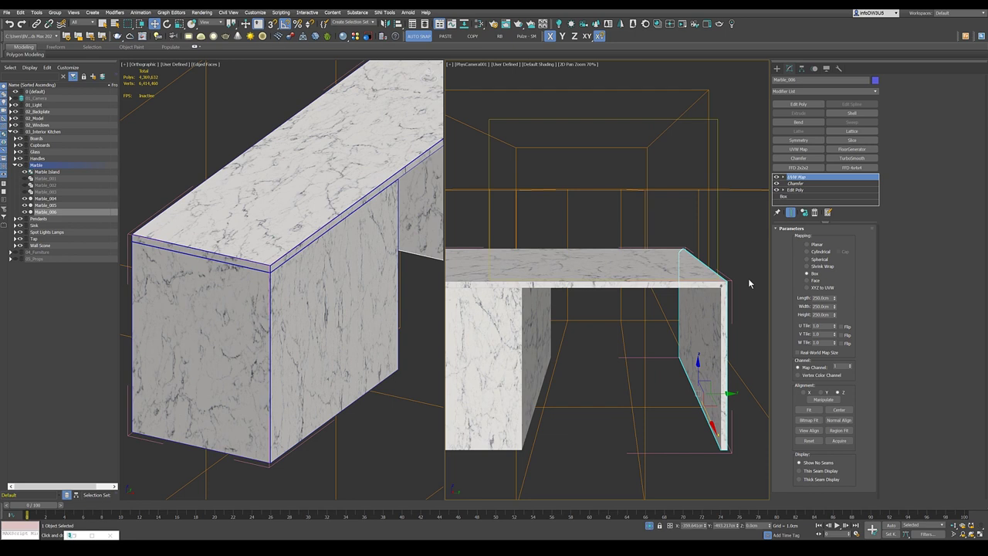
{"action": "scroll", "coordinate": [740, 271], "scroll_direction": "up", "scroll_amount": 2}
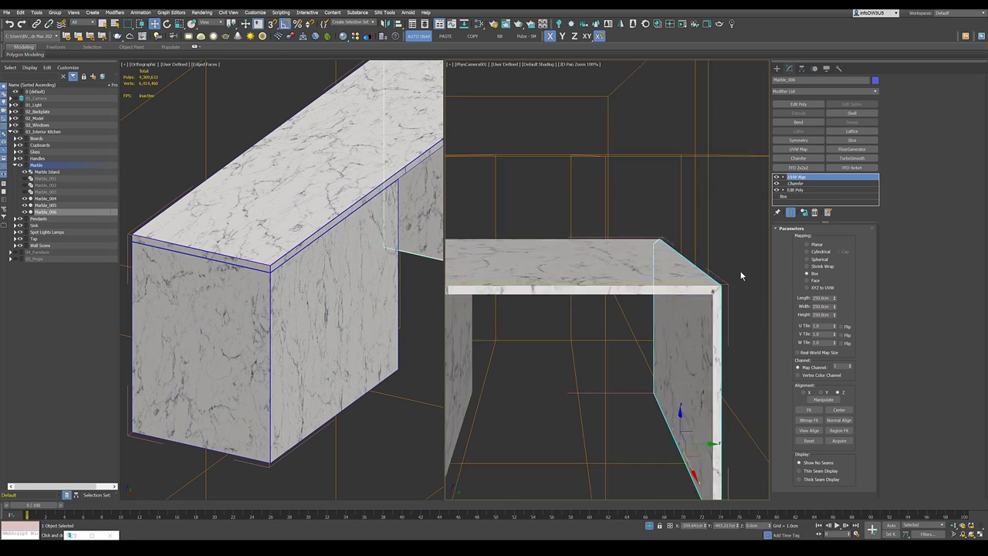
{"action": "left_click", "coordinate": [676, 290]}
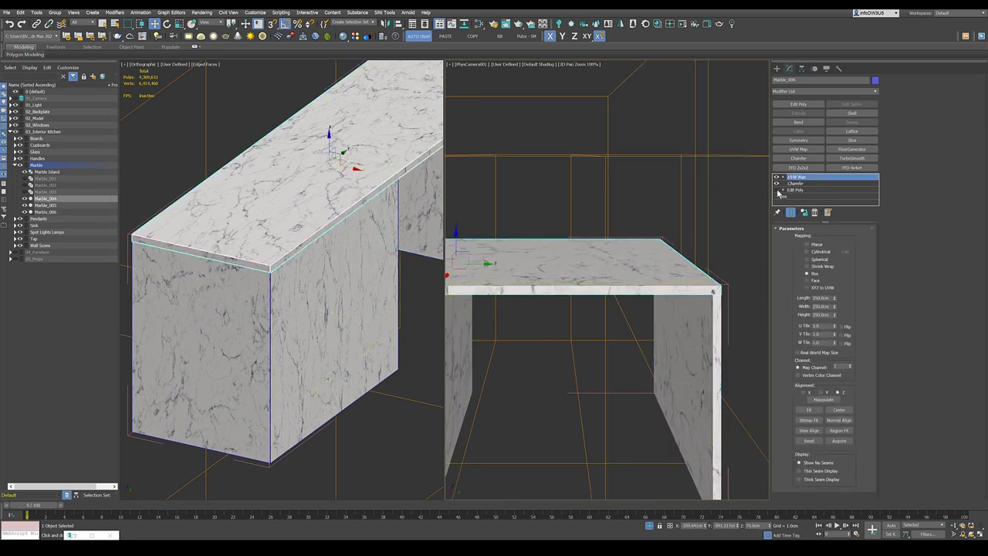
- Exit 2D Pan Zoom Mode to restore the camera's full framing of the island
{"action": "scroll", "coordinate": [744, 268], "scroll_direction": "up", "scroll_amount": 2}
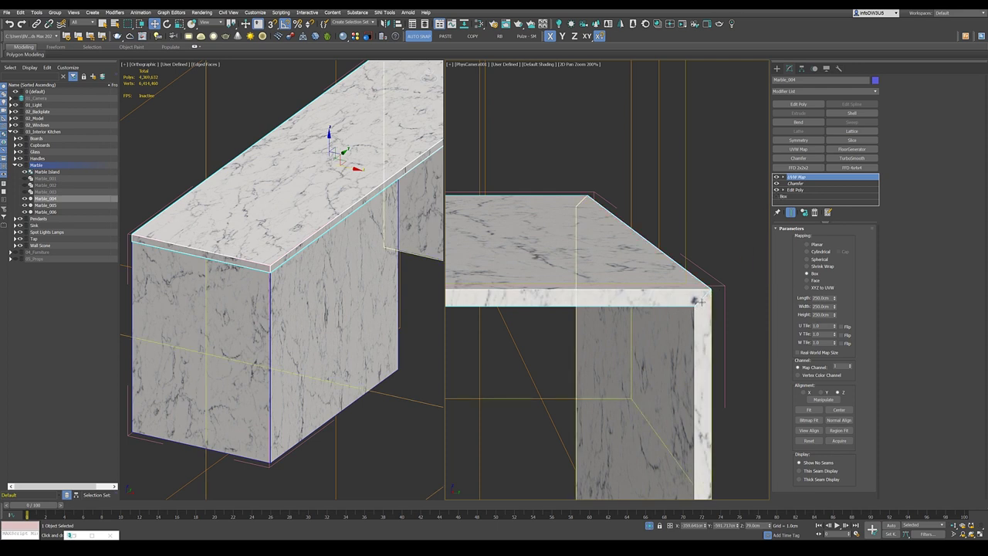
{"action": "scroll", "coordinate": [699, 300], "scroll_direction": "down", "scroll_amount": 3}
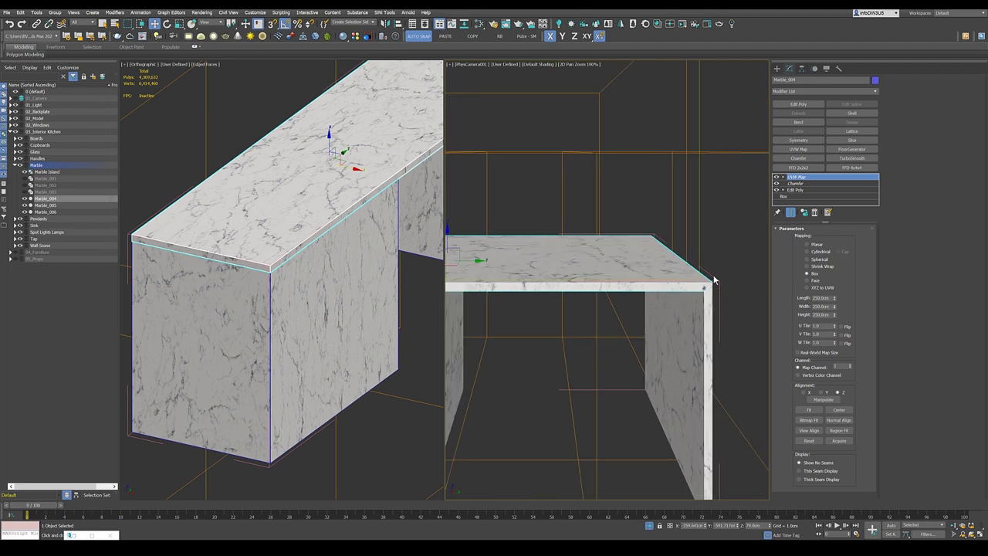
{"action": "scroll", "coordinate": [714, 282], "scroll_direction": "down", "scroll_amount": 3}
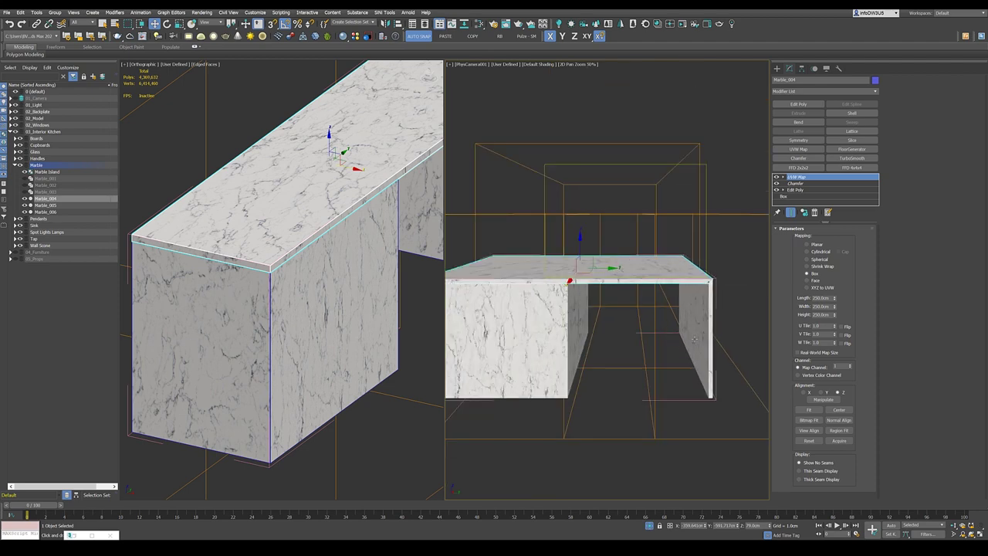
{"action": "scroll", "coordinate": [714, 283], "scroll_direction": "up", "scroll_amount": 3}
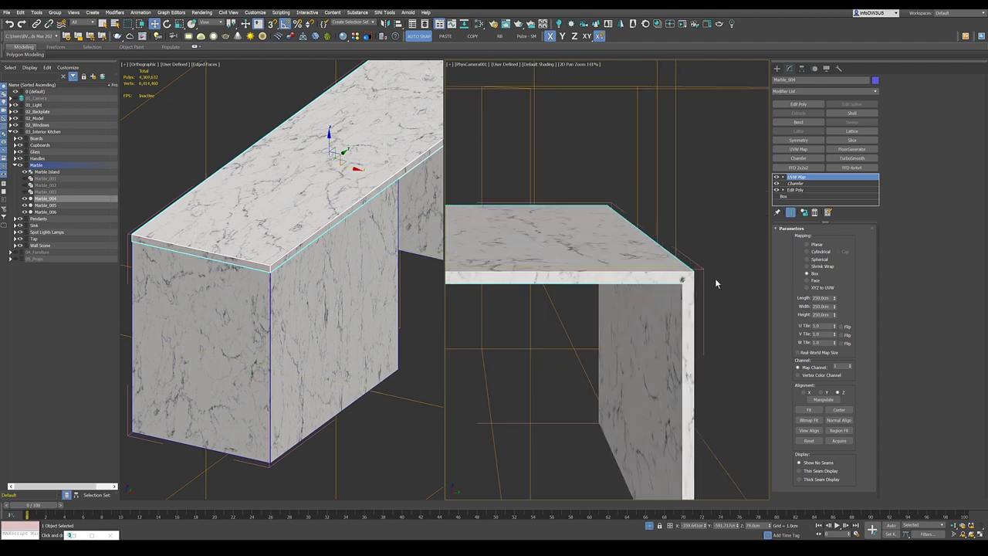
{"action": "scroll", "coordinate": [714, 283], "scroll_direction": "down", "scroll_amount": 1}
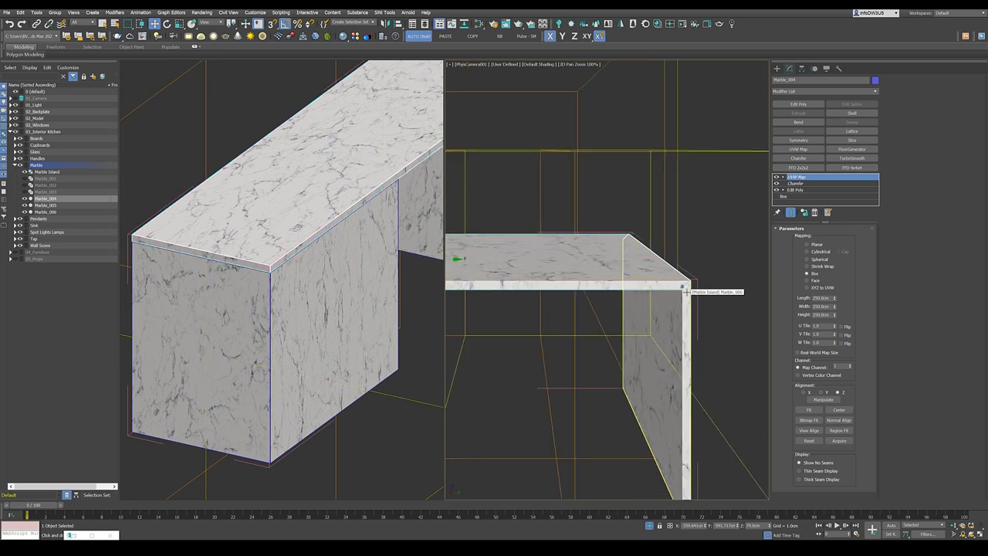
{"action": "scroll", "coordinate": [684, 288], "scroll_direction": "down", "scroll_amount": 1}
{"action": "left_click", "coordinate": [580, 63]}
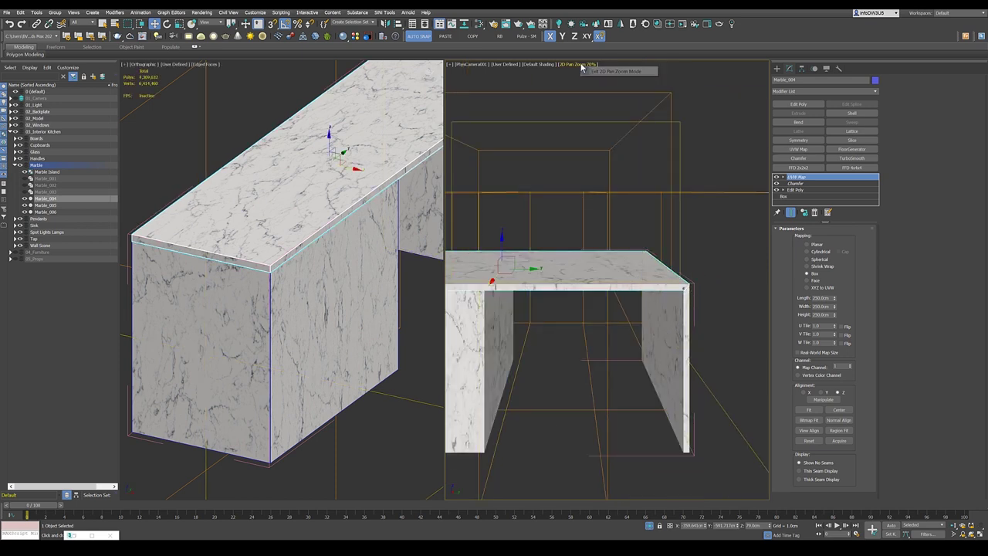
{"action": "left_click", "coordinate": [599, 71]}
- Deselect the marble island and turn off Isolate Selection to reveal the cabinets, pendant lamps and sink
{"action": "left_click", "coordinate": [614, 328]}
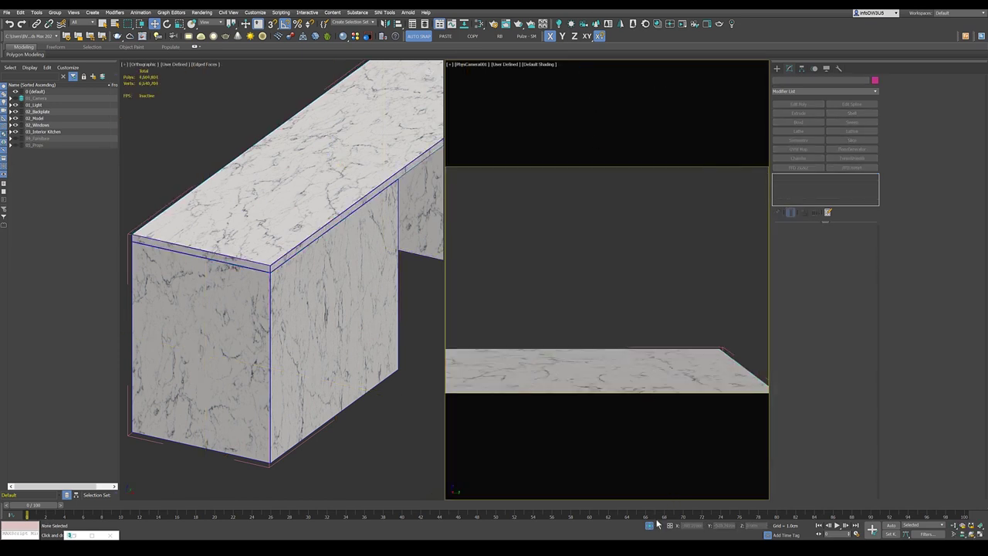
{"action": "left_click", "coordinate": [649, 526]}
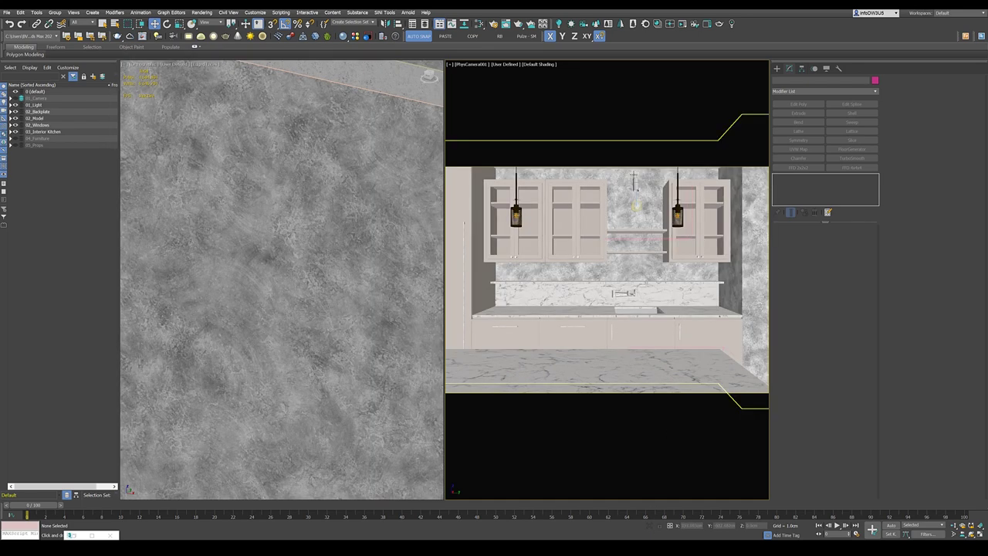